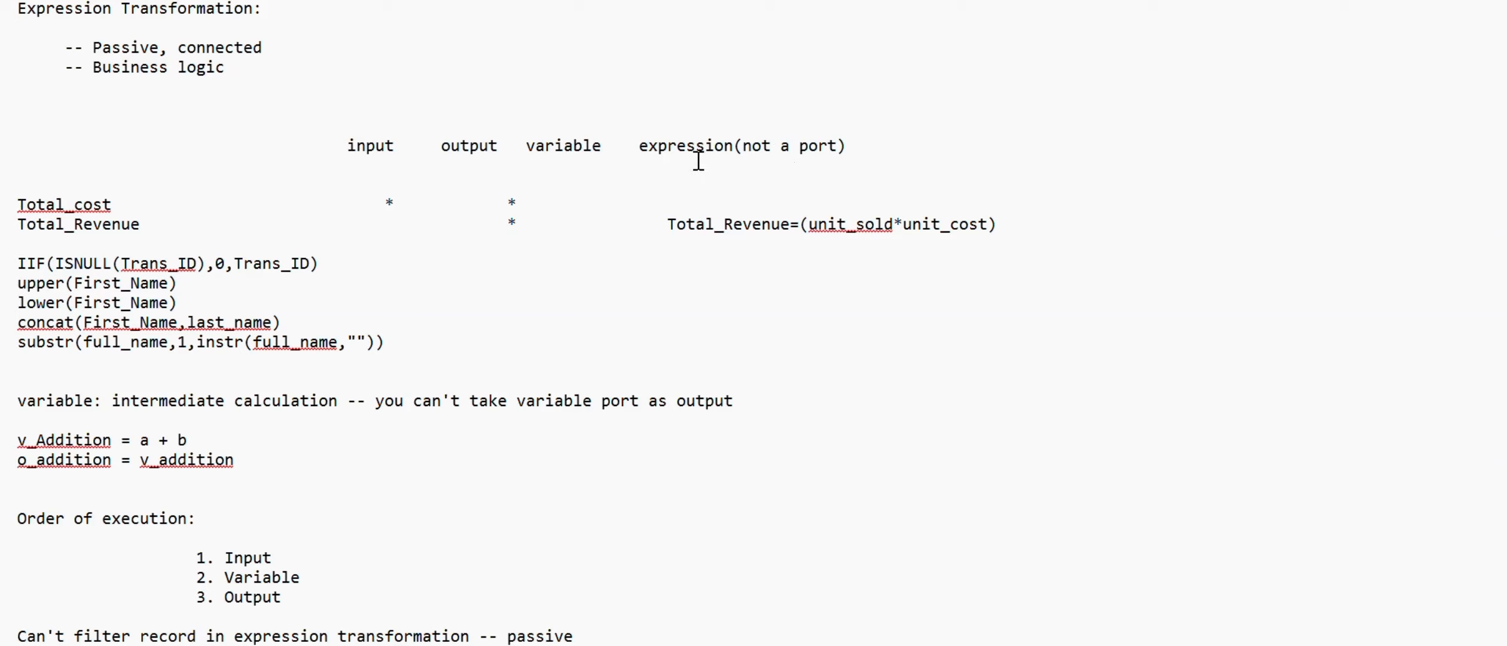
- Highlight the Total_Revenue formula and the ISNULL check and 0 value of the IIF line, then switch to Paint
click(669, 226)
drag(670, 226, 997, 228)
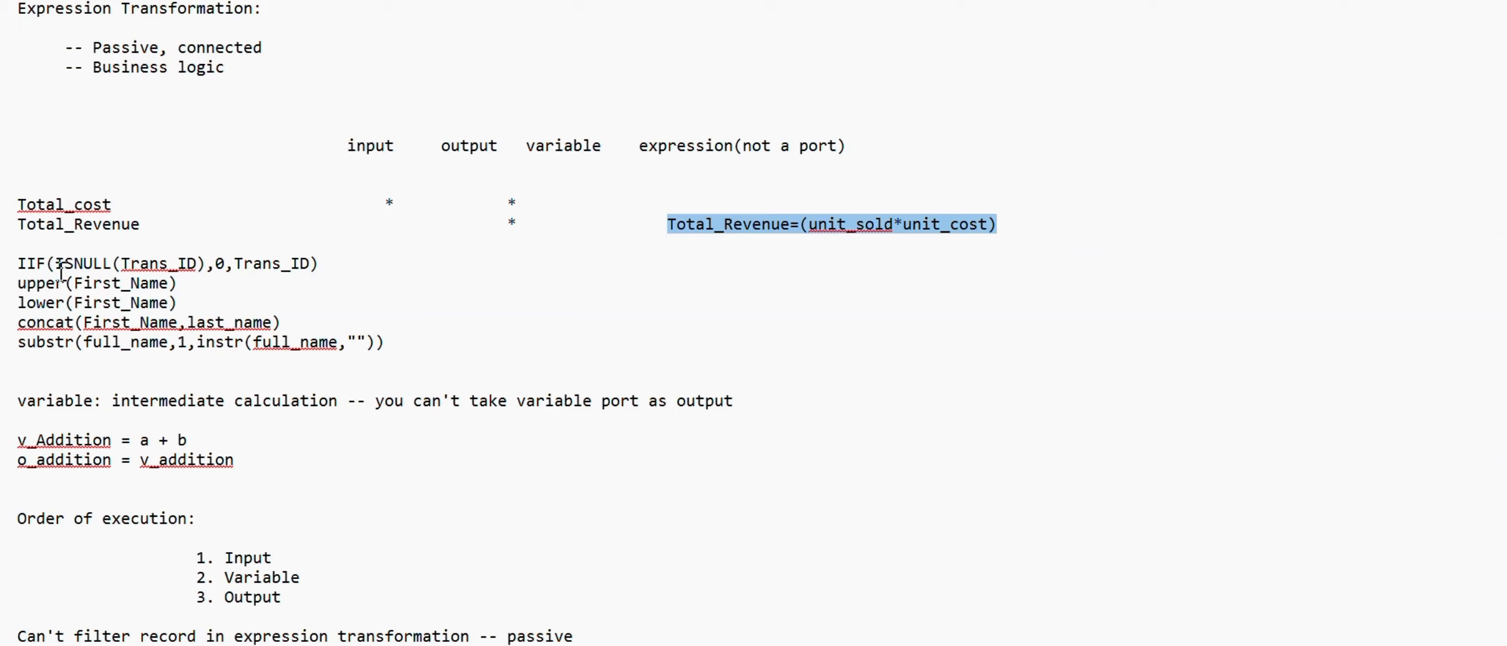
drag(55, 266, 211, 265)
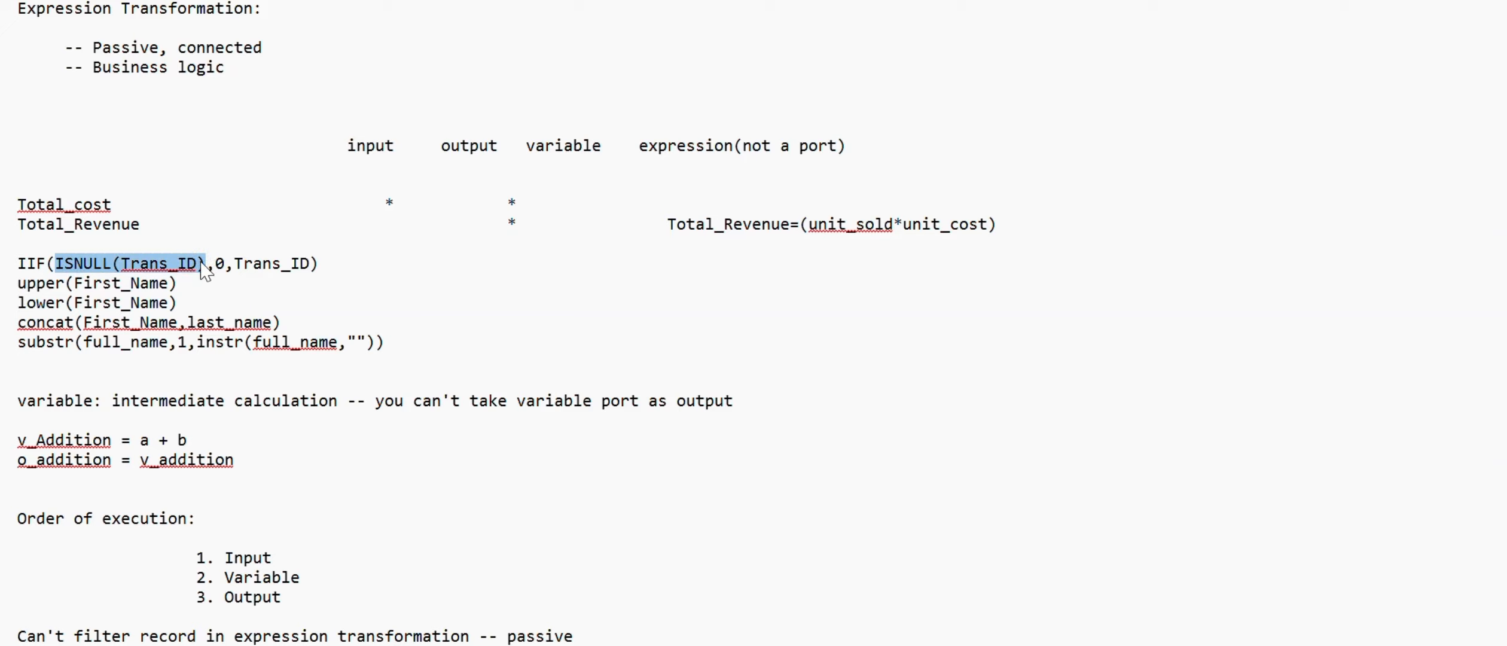
click(224, 263)
drag(223, 265, 216, 265)
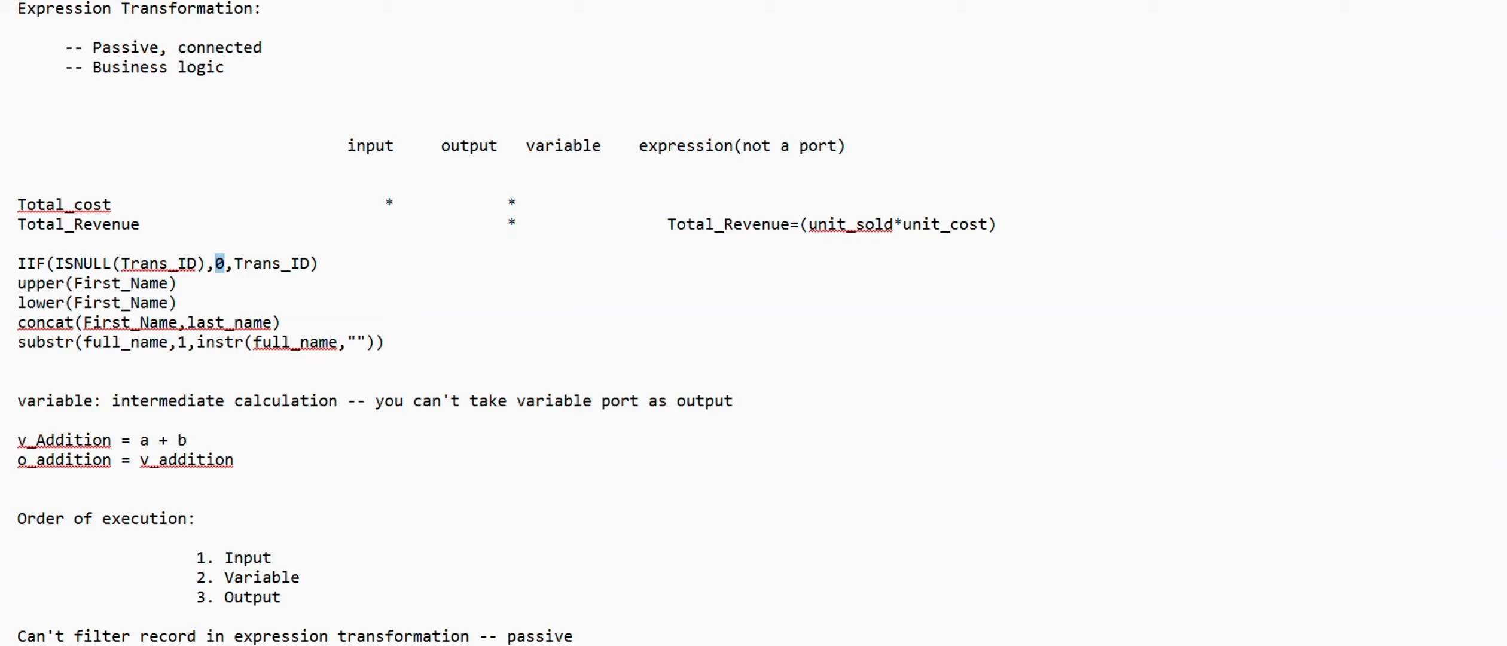
key(alt+Tab)
scroll(648, 379, down, 4)
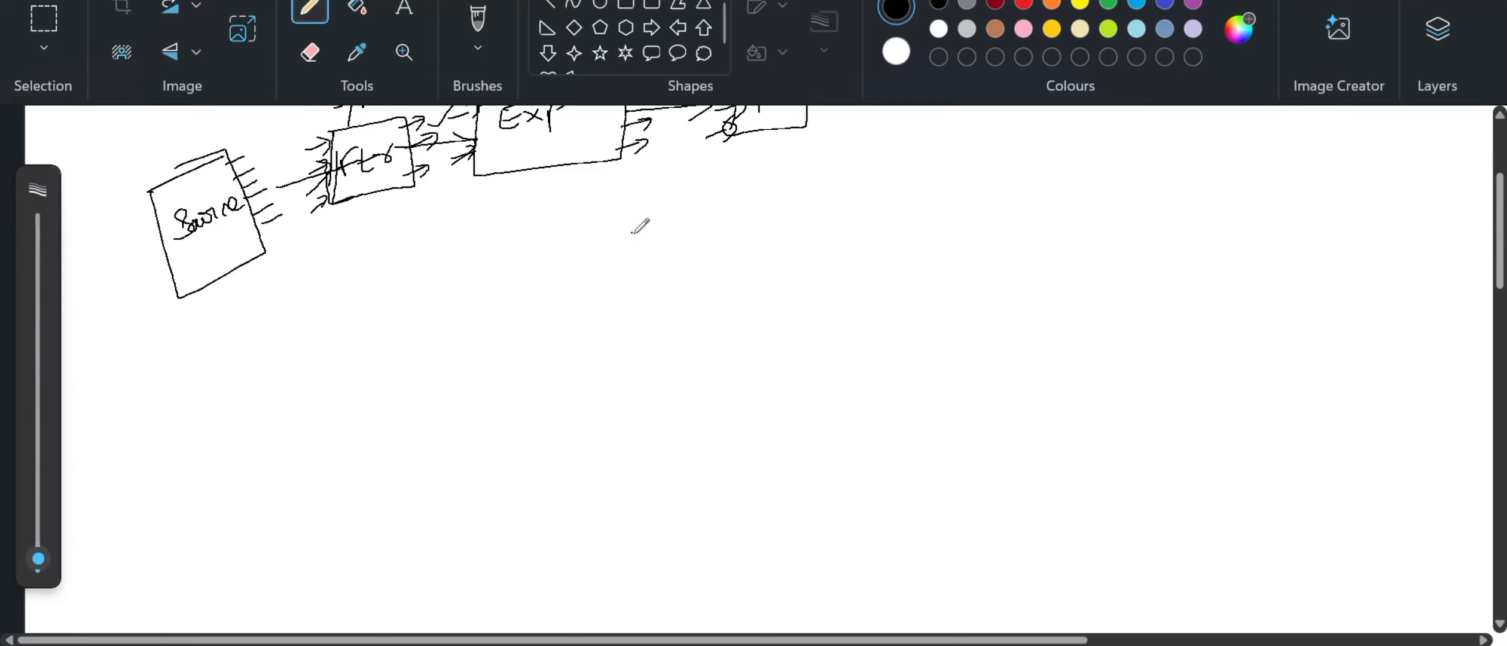
- Handwrite IIF(ISNULL(Trans_ID),0,Trans_ID) below the existing diagram
mouse_move(651, 214)
mouse_down()
mouse_move(638, 228)
mouse_move(661, 234)
mouse_move(719, 195)
mouse_move(728, 231)
mouse_move(798, 189)
mouse_move(971, 190)
mouse_up()
mouse_move(996, 169)
mouse_down()
mouse_move(1011, 183)
mouse_move(1002, 169)
mouse_up()
mouse_move(1026, 183)
mouse_down()
mouse_move(1073, 165)
mouse_move(1069, 181)
mouse_move(1100, 175)
mouse_up()
drag(1105, 176, 1135, 192)
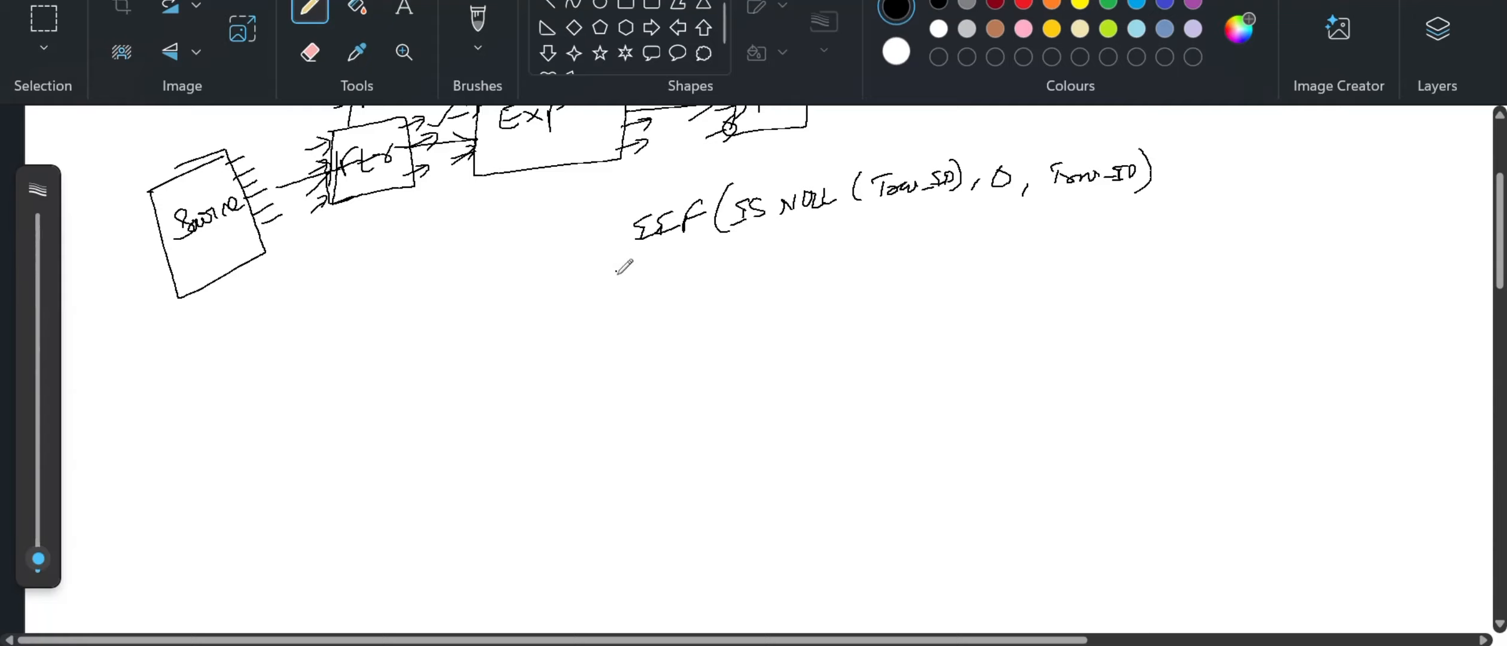
- Draw a source box labelled TSD with an outgoing arrow beneath the formula
mouse_move(468, 334)
mouse_down()
mouse_move(462, 396)
mouse_move(541, 328)
mouse_move(553, 421)
mouse_move(452, 443)
mouse_move(463, 394)
mouse_move(513, 386)
mouse_move(492, 400)
mouse_up()
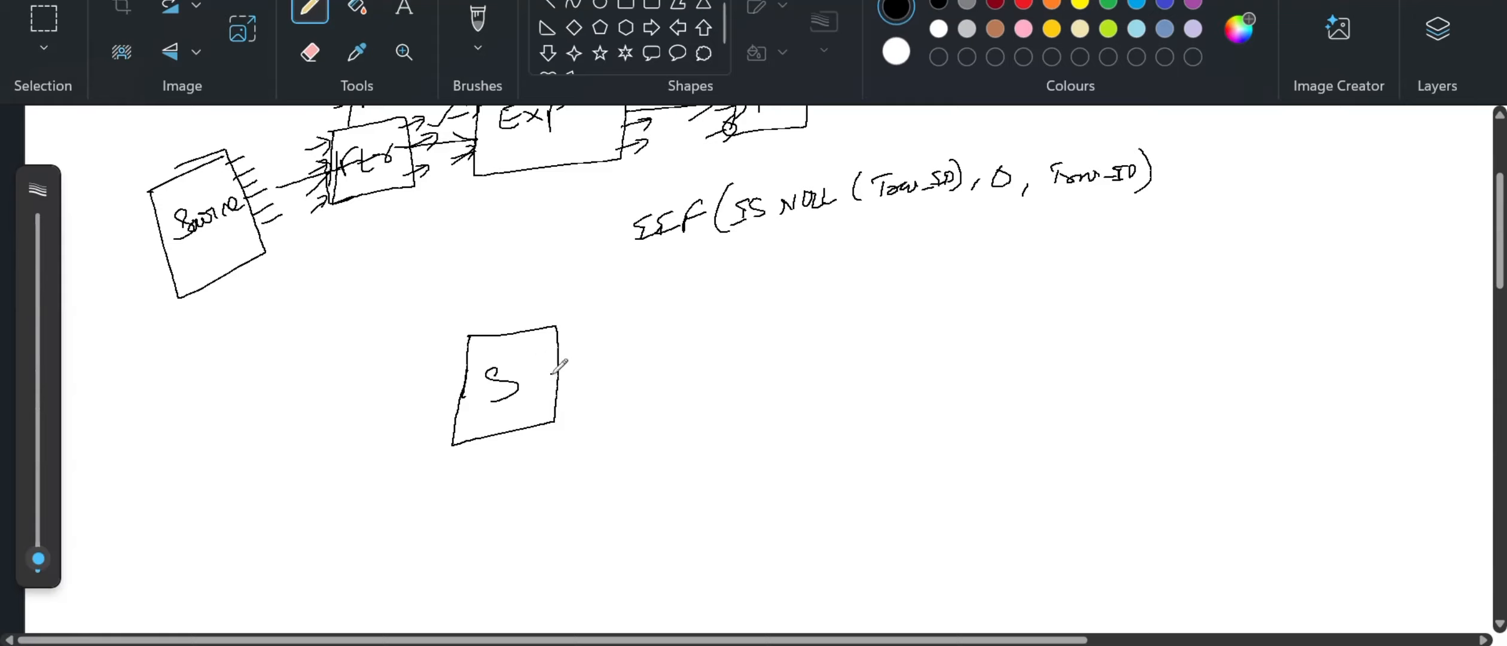
mouse_move(489, 306)
mouse_down()
mouse_move(506, 299)
mouse_move(496, 319)
mouse_up()
key(ctrl+z)
key(ctrl+z)
mouse_move(525, 359)
mouse_down()
mouse_move(528, 377)
mouse_move(545, 363)
mouse_move(628, 369)
mouse_move(613, 389)
mouse_up()
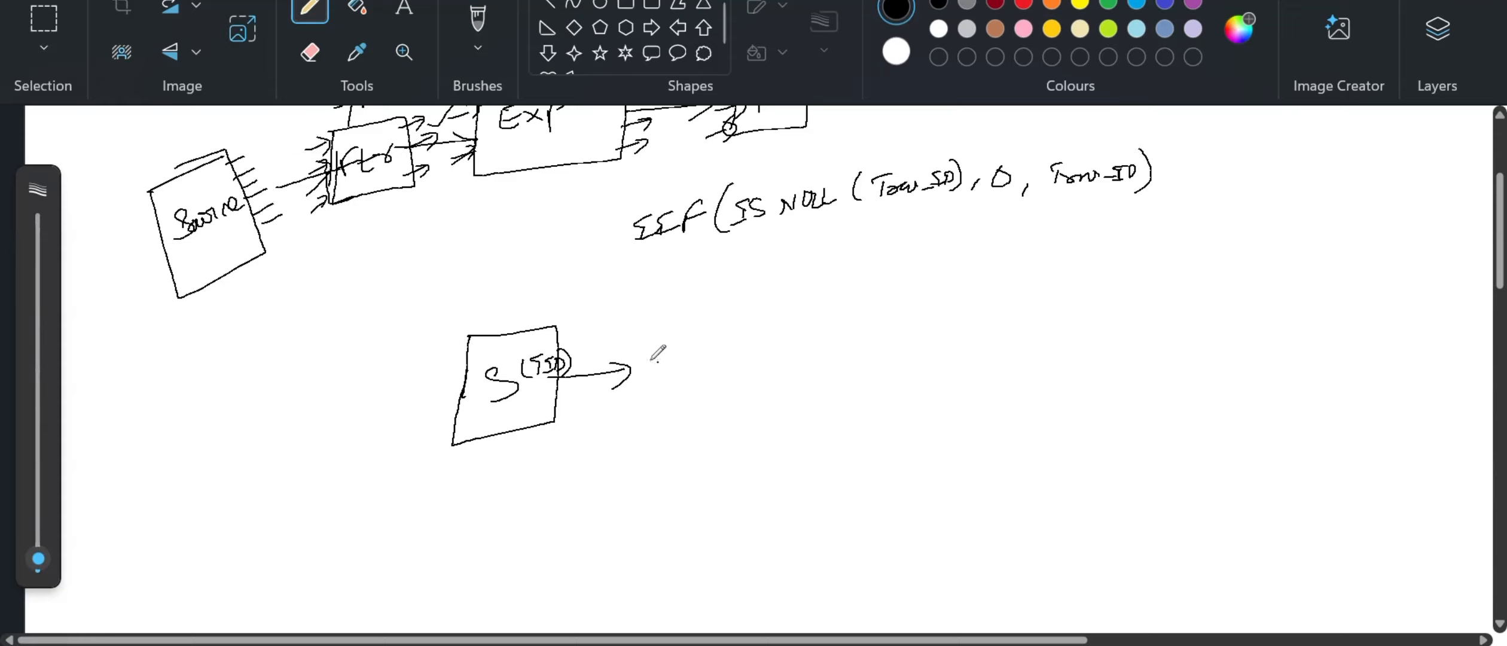
drag(651, 326, 651, 410)
- Add an Exp box fed by a curved arrow from the source, write Trans_ID, and tick the formula
mouse_move(650, 323)
mouse_down()
mouse_move(754, 385)
mouse_move(656, 409)
mouse_move(655, 390)
mouse_up()
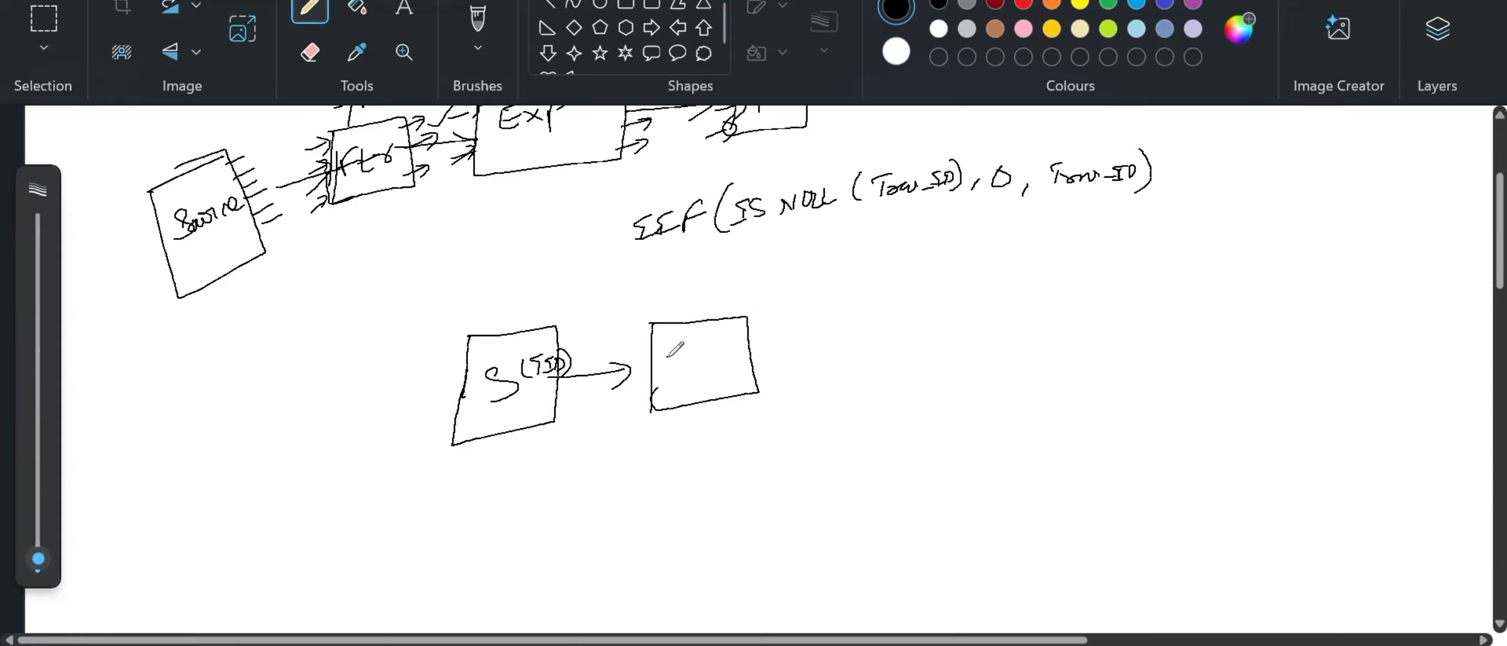
mouse_move(668, 349)
mouse_down()
mouse_move(688, 362)
mouse_move(700, 344)
mouse_move(706, 370)
mouse_move(715, 338)
mouse_up()
click(702, 312)
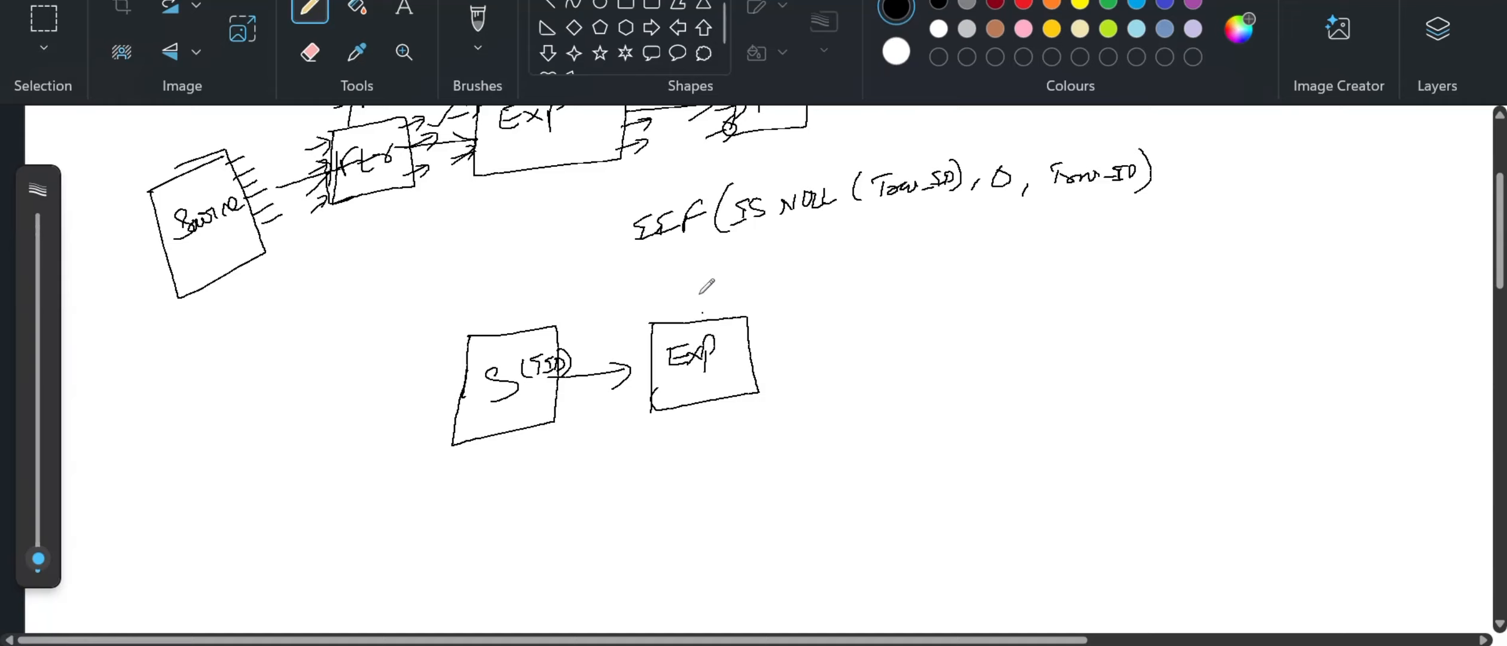
drag(652, 183, 721, 149)
mouse_move(563, 359)
mouse_down()
mouse_move(656, 388)
mouse_move(638, 404)
mouse_move(675, 400)
mouse_up()
mouse_move(664, 387)
mouse_down()
mouse_move(687, 381)
mouse_move(692, 397)
mouse_move(772, 375)
mouse_move(785, 393)
mouse_move(794, 335)
mouse_move(822, 382)
mouse_move(843, 344)
mouse_move(840, 223)
mouse_move(845, 234)
mouse_up()
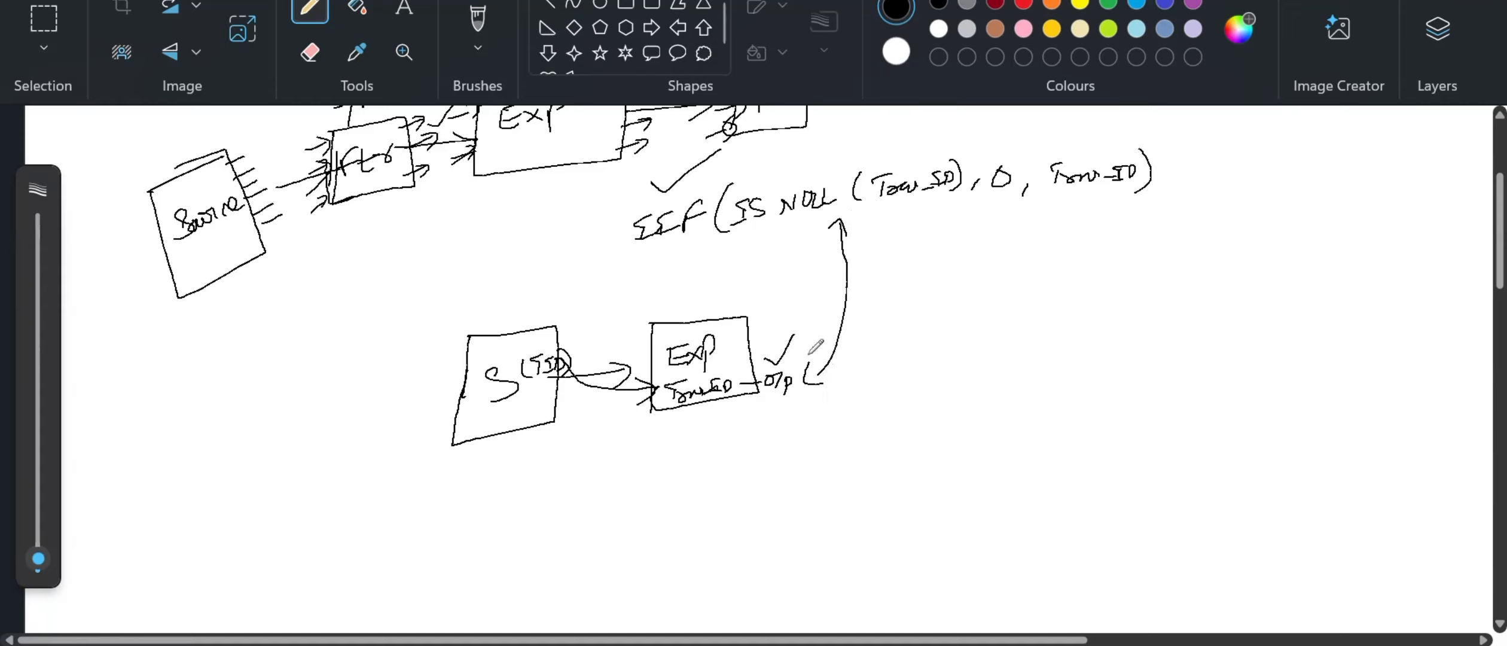
- Link the Exp output up to the formula and label the source input NULL
mouse_move(811, 360)
mouse_down()
mouse_move(806, 385)
mouse_move(854, 358)
mouse_move(828, 388)
mouse_up()
mouse_move(540, 415)
mouse_down()
mouse_move(576, 411)
mouse_move(595, 444)
mouse_up()
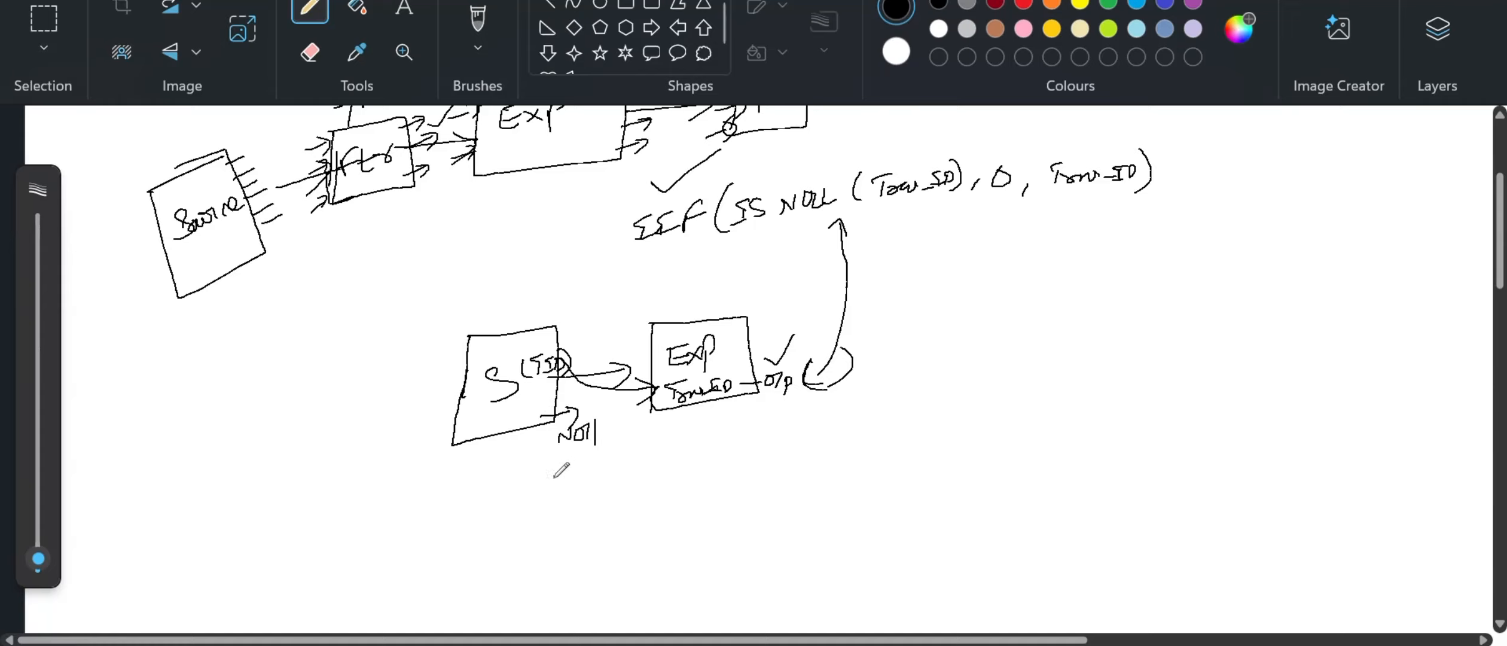
key(ctrl+z)
key(ctrl+z)
drag(592, 426, 597, 441)
- Circle and underline the 0, tick Trans_ID, underline ISNULL(Trans_ID), then return to Notepad
drag(993, 169, 995, 169)
mouse_move(546, 349)
mouse_down()
mouse_move(577, 326)
mouse_move(627, 363)
mouse_up()
drag(1061, 145, 1114, 129)
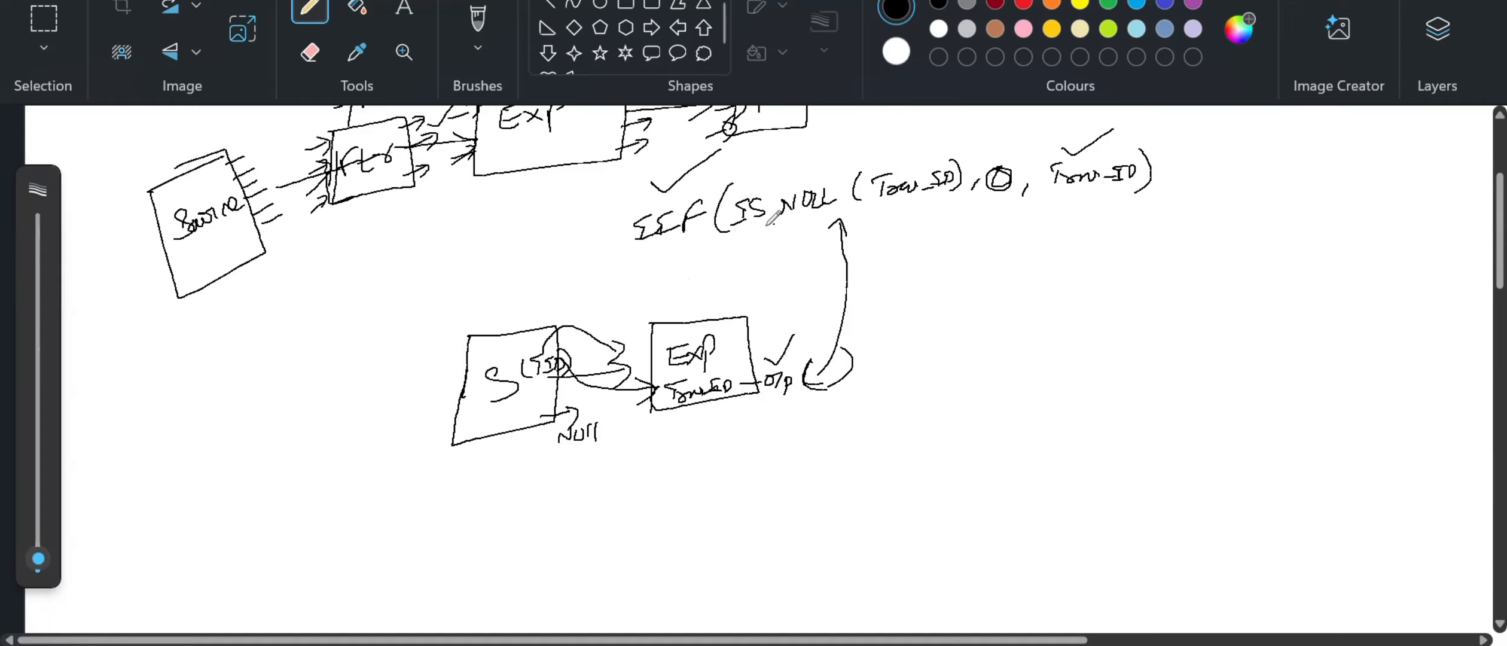
drag(731, 233, 960, 199)
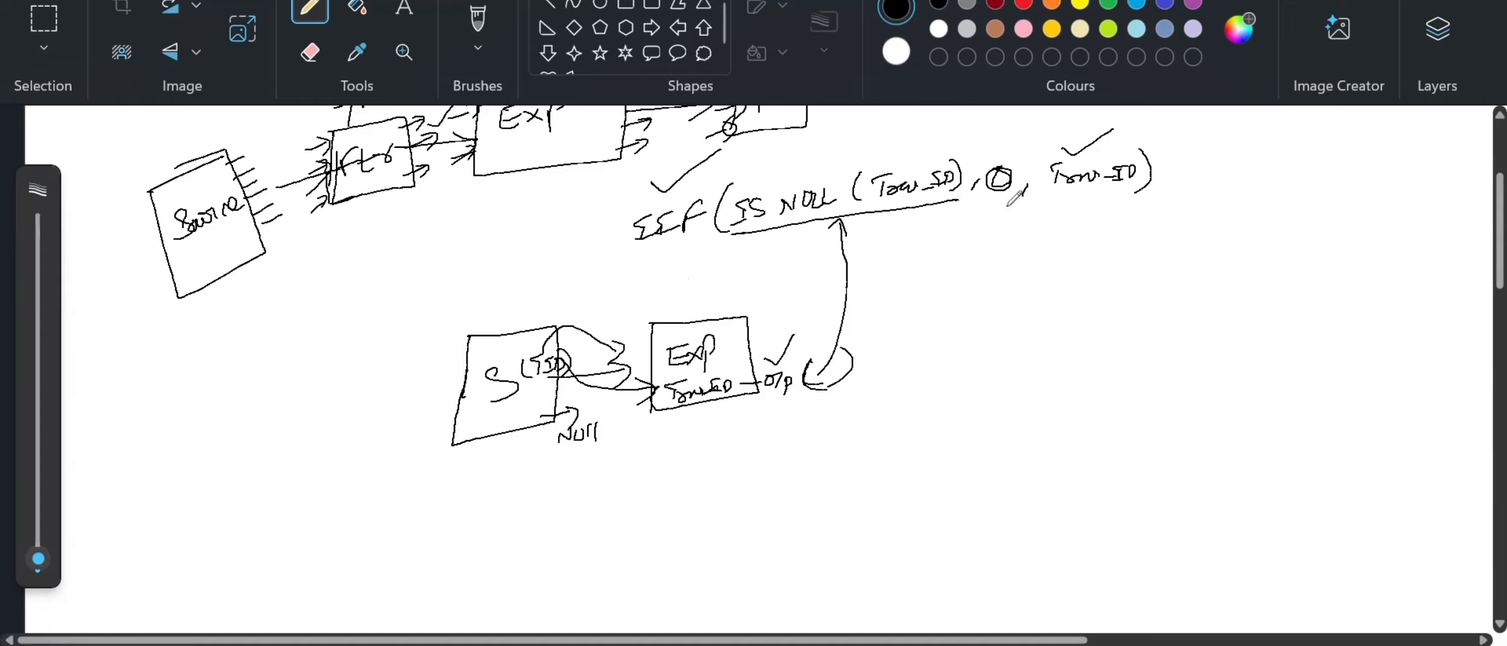
drag(989, 201, 1126, 192)
key(alt+Tab)
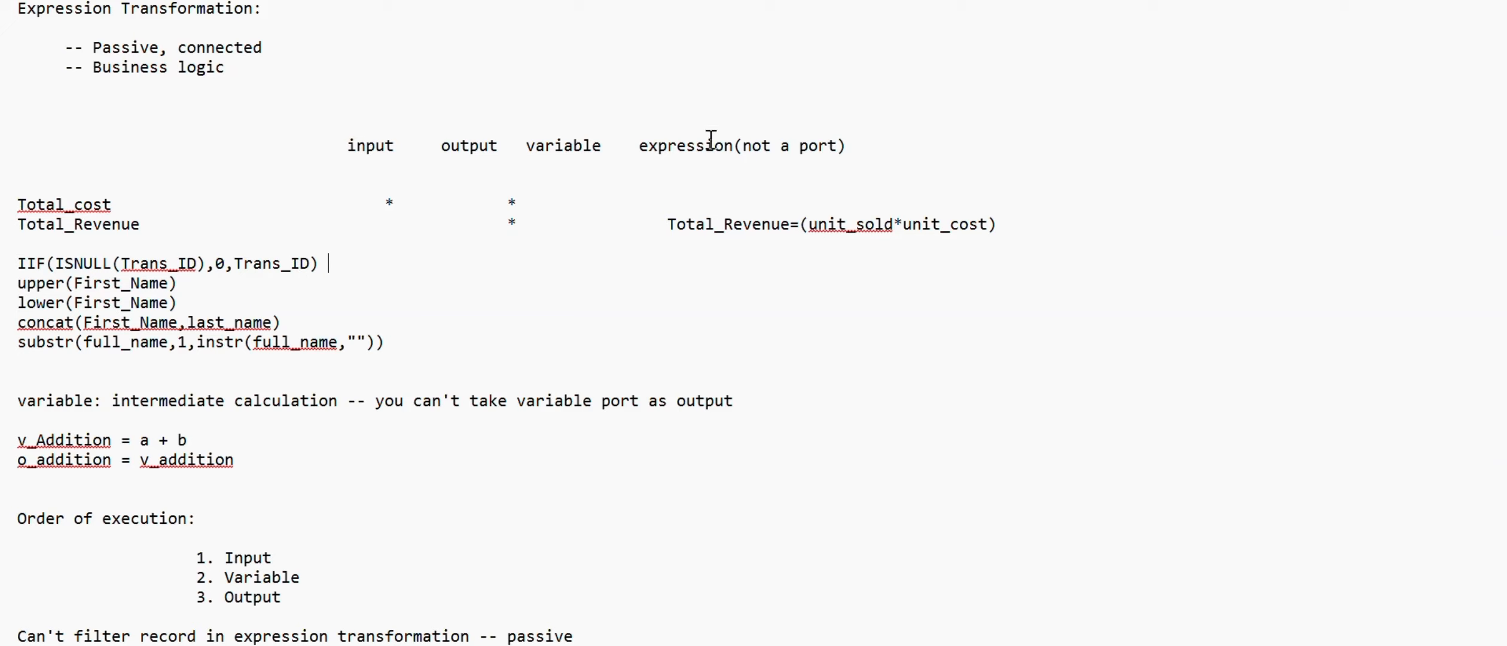
drag(638, 145, 813, 145)
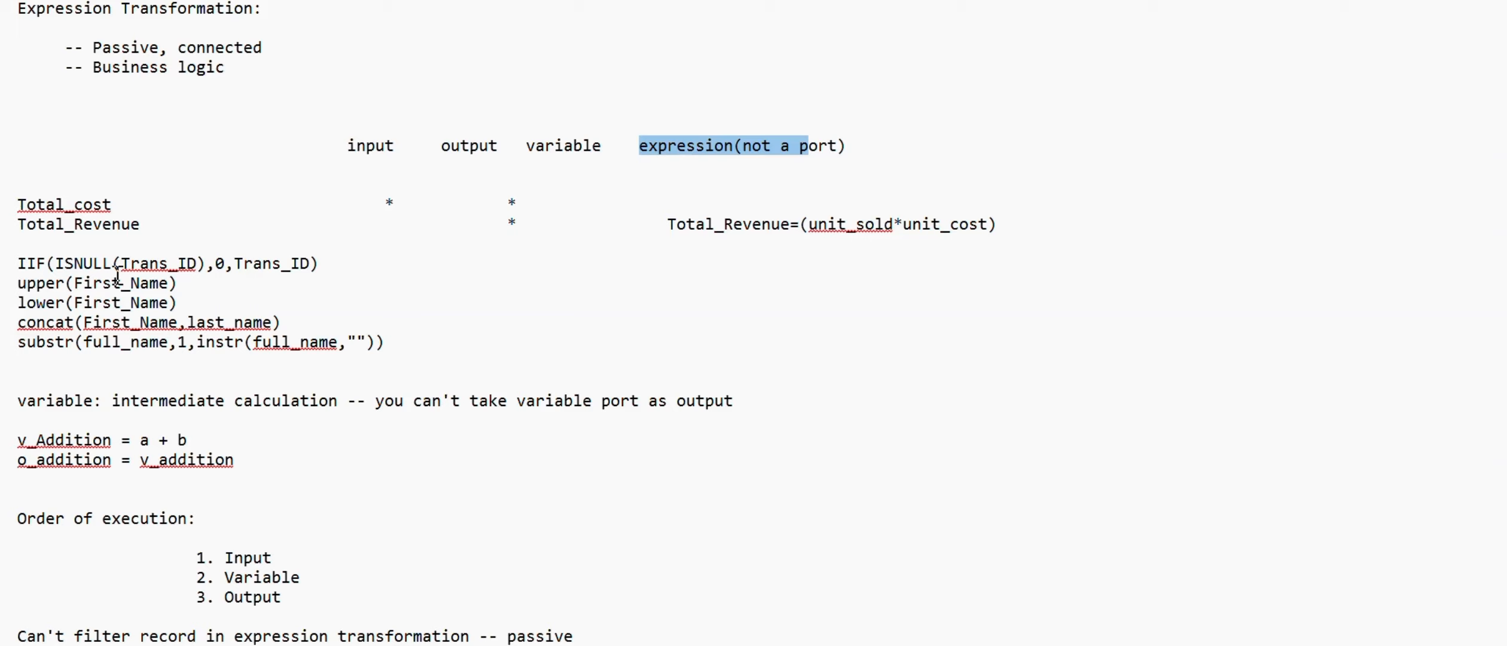
drag(74, 282, 120, 285)
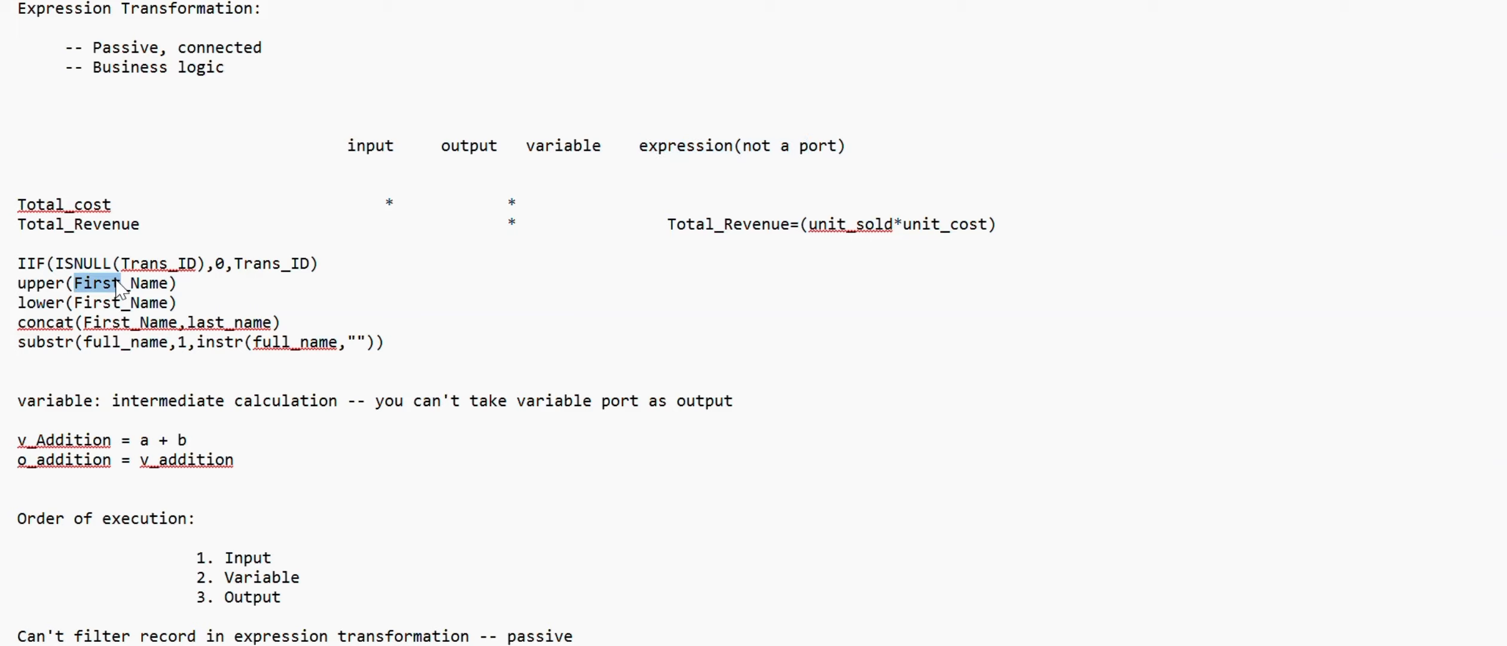
click(170, 280)
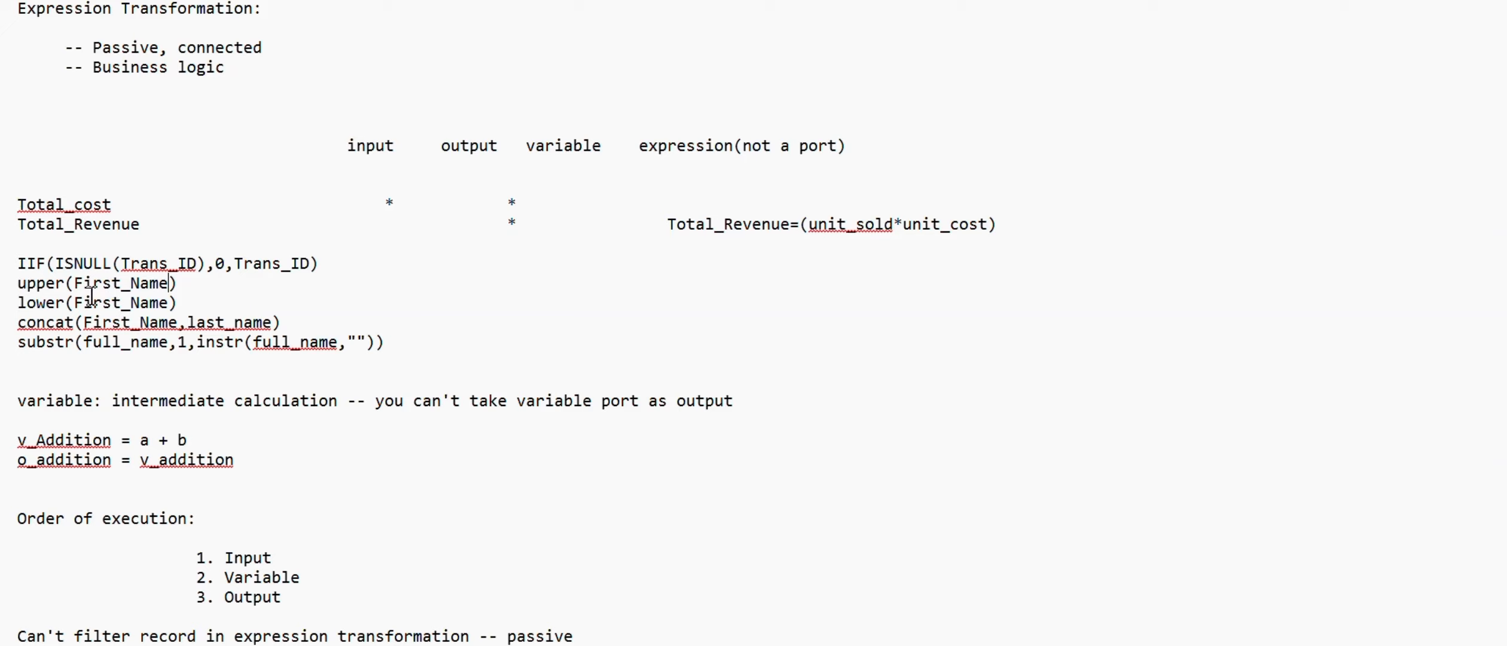
double_click(136, 304)
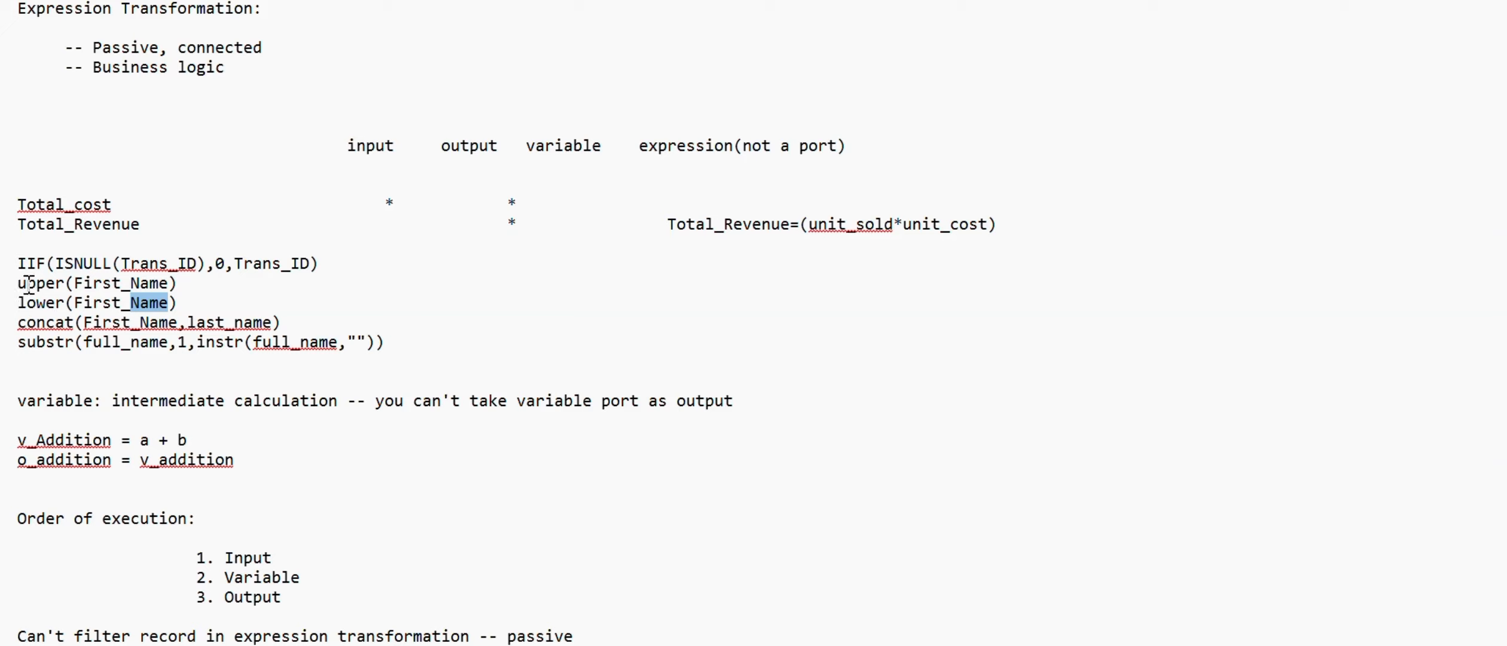
drag(187, 288, 12, 289)
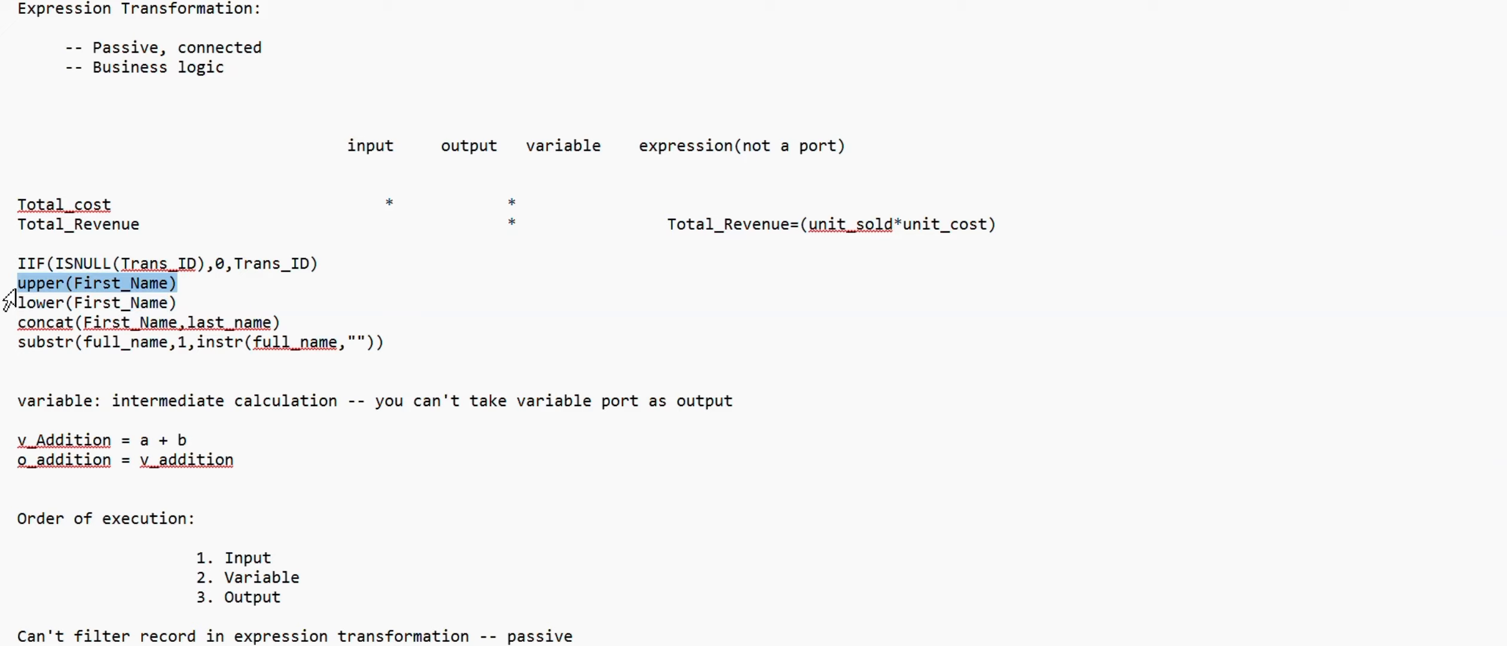
click(122, 282)
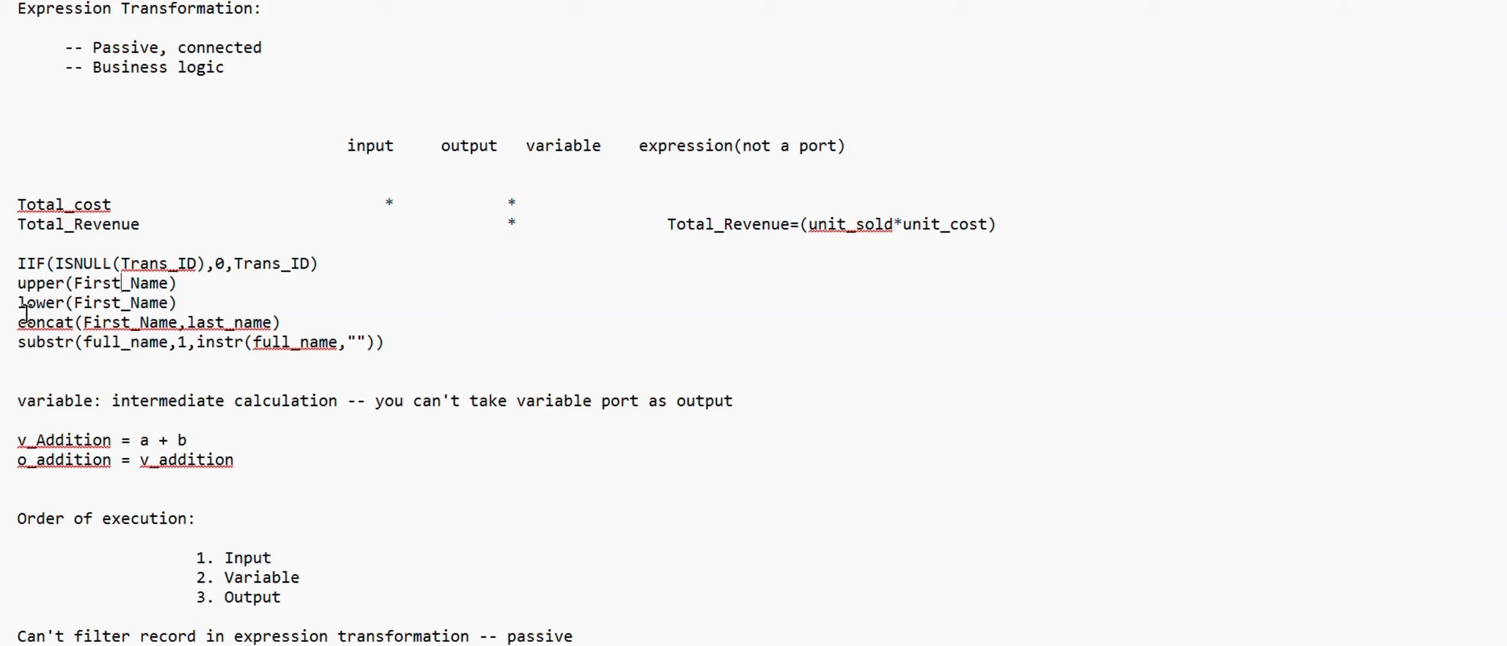
mouse_move(28, 323)
mouse_down()
mouse_move(206, 297)
mouse_move(4, 311)
mouse_up()
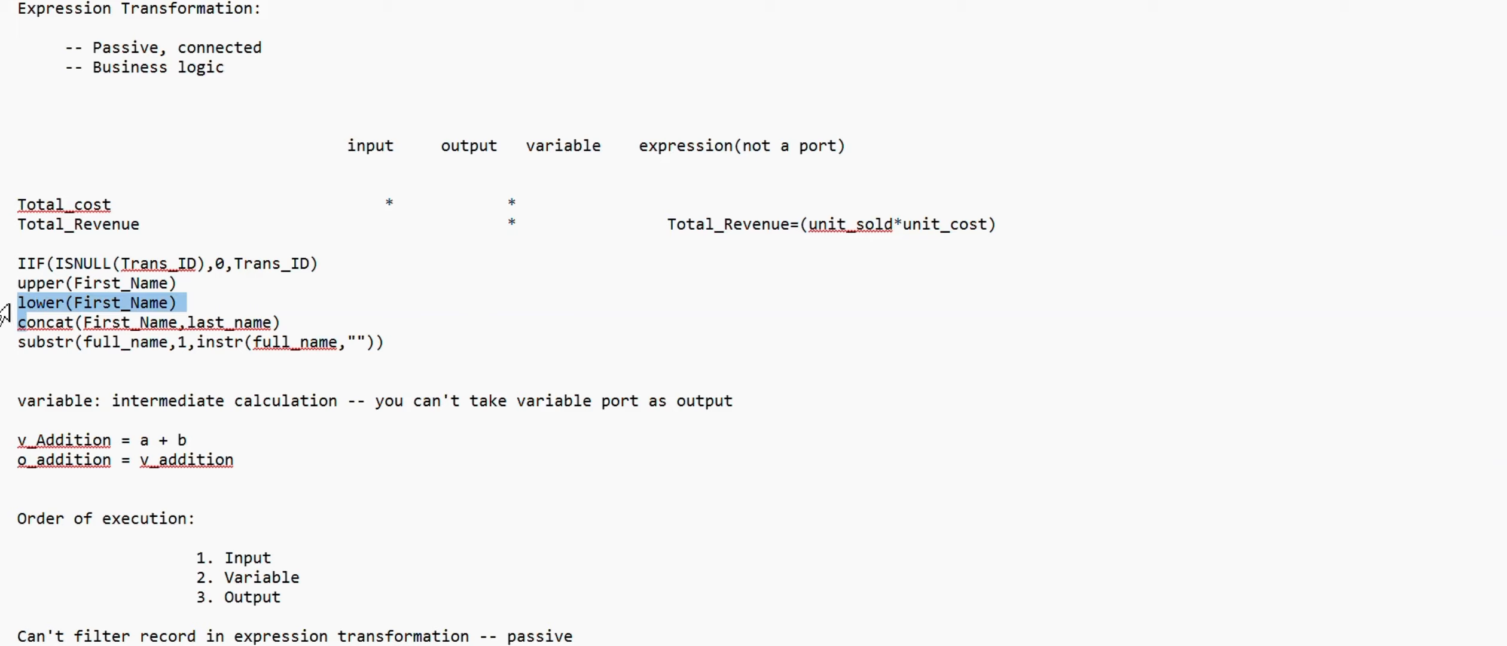
click(182, 286)
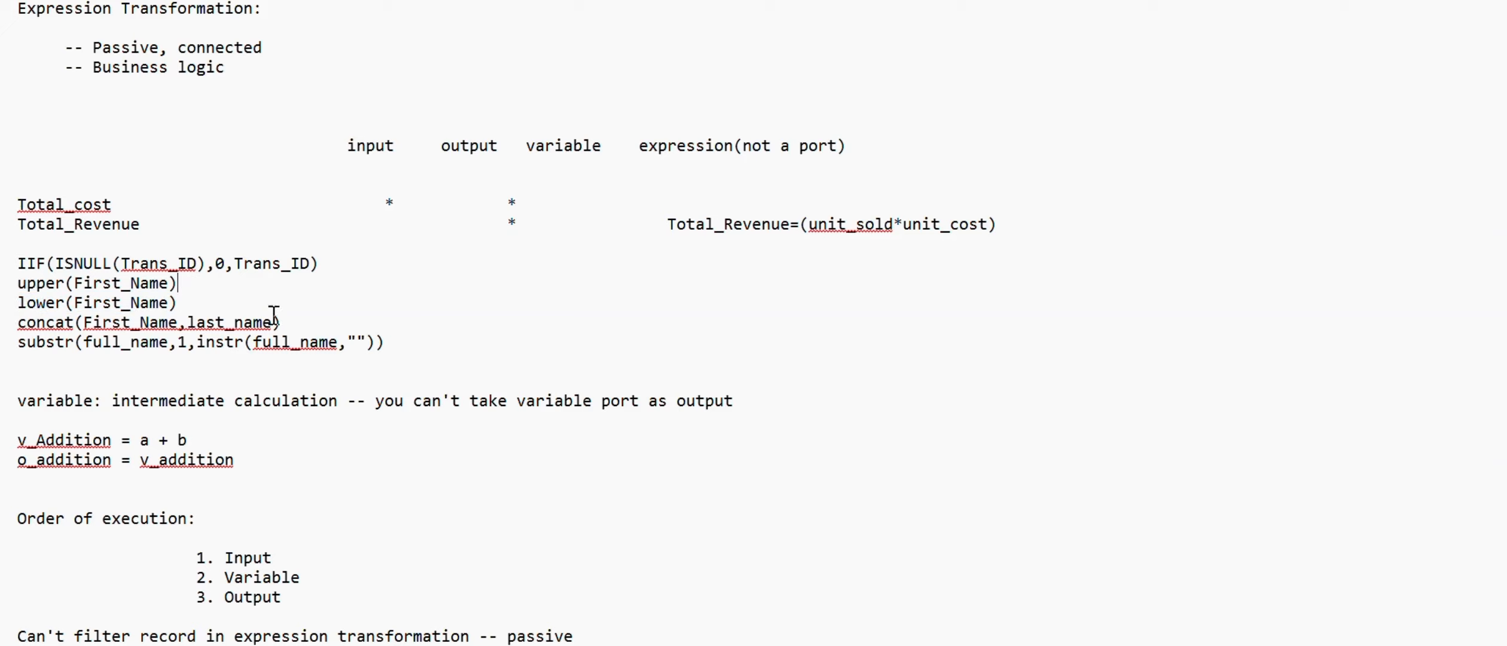
- Change lower(First_Name) to lower(Last_Name) and add a space after the comma in concat
click(120, 303)
key(BackSpace)
key(BackSpace)
key(BackSpace)
key(BackSpace)
key(BackSpace)
text(L)
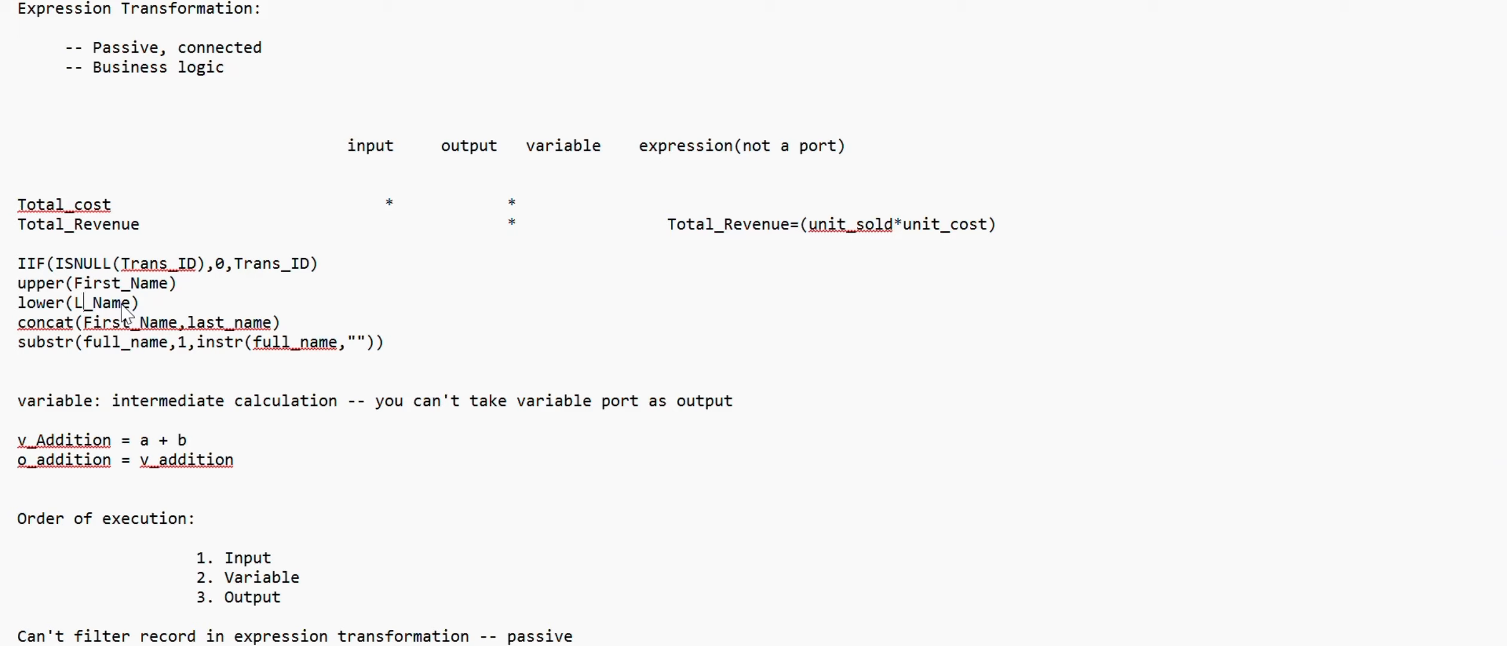
text(ast)
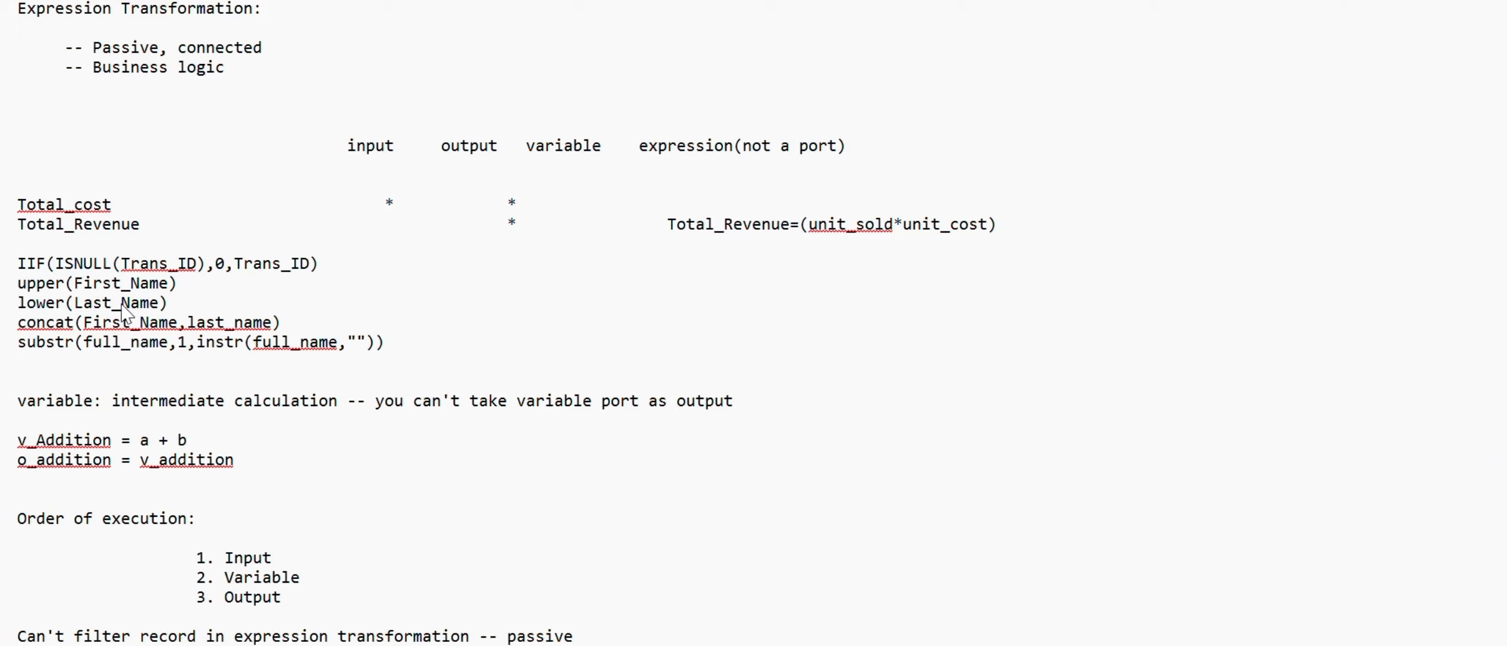
click(186, 323)
click(290, 323)
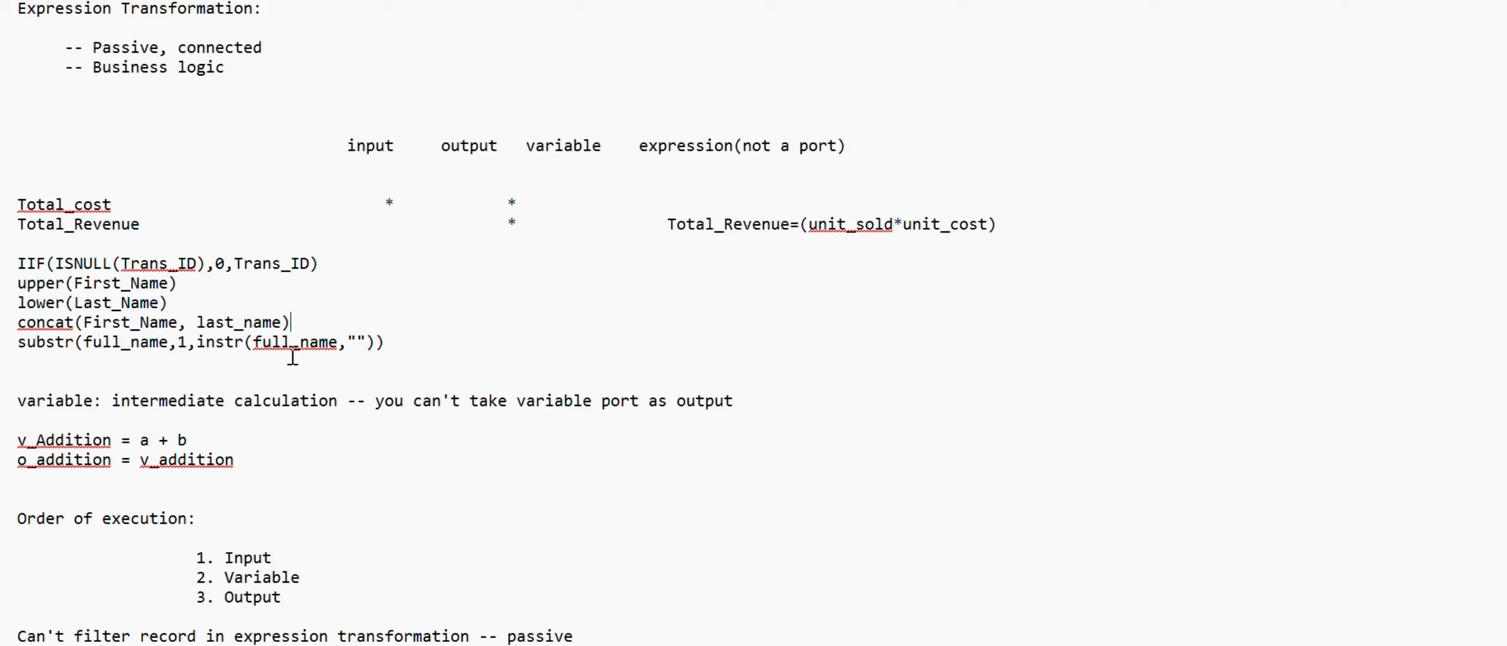
click(53, 357)
drag(263, 9, 5, 9)
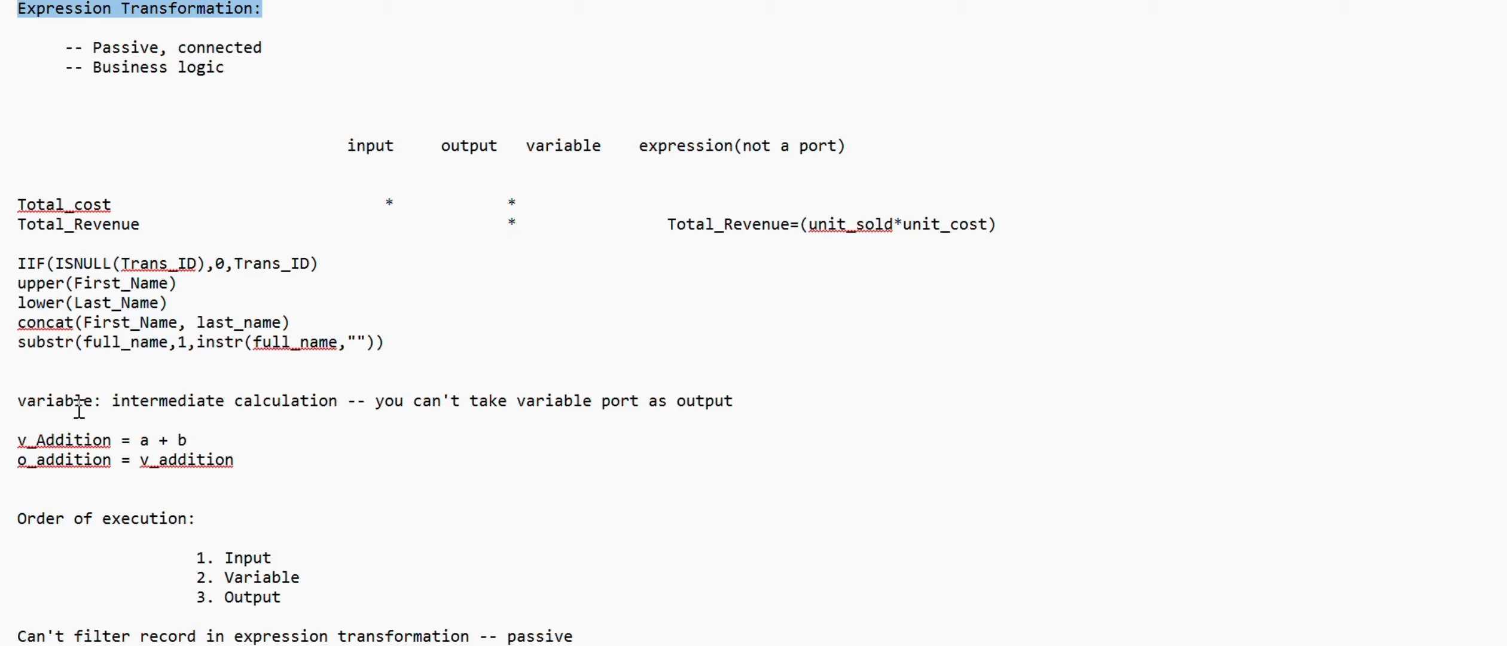
drag(20, 402, 102, 402)
drag(346, 401, 109, 409)
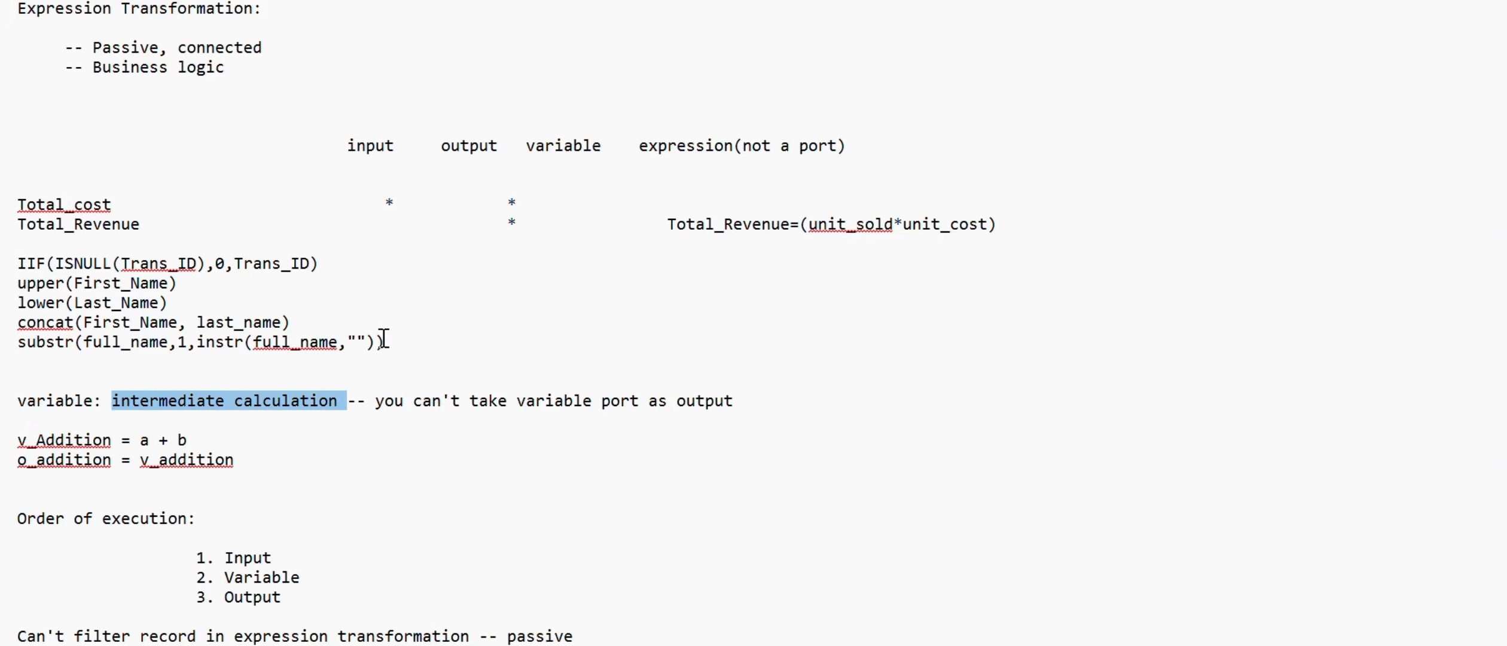
drag(385, 342, 21, 260)
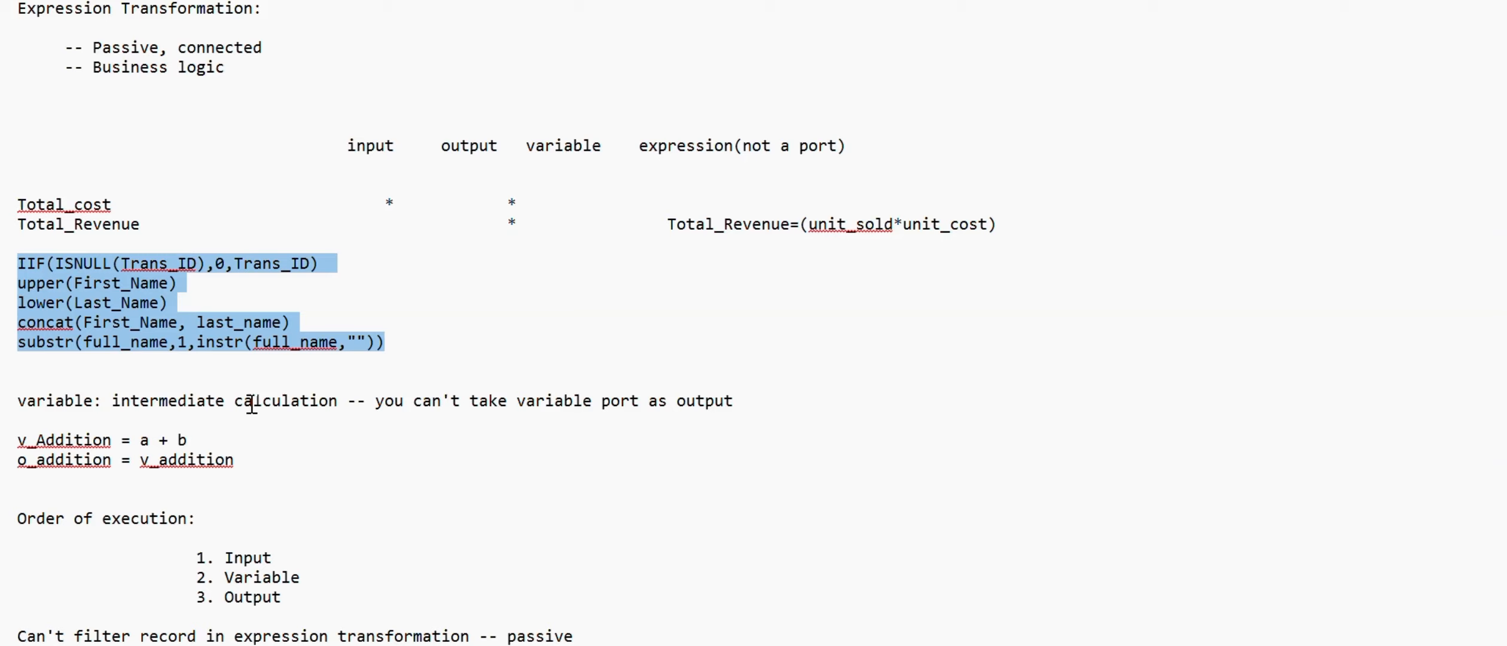
click(639, 145)
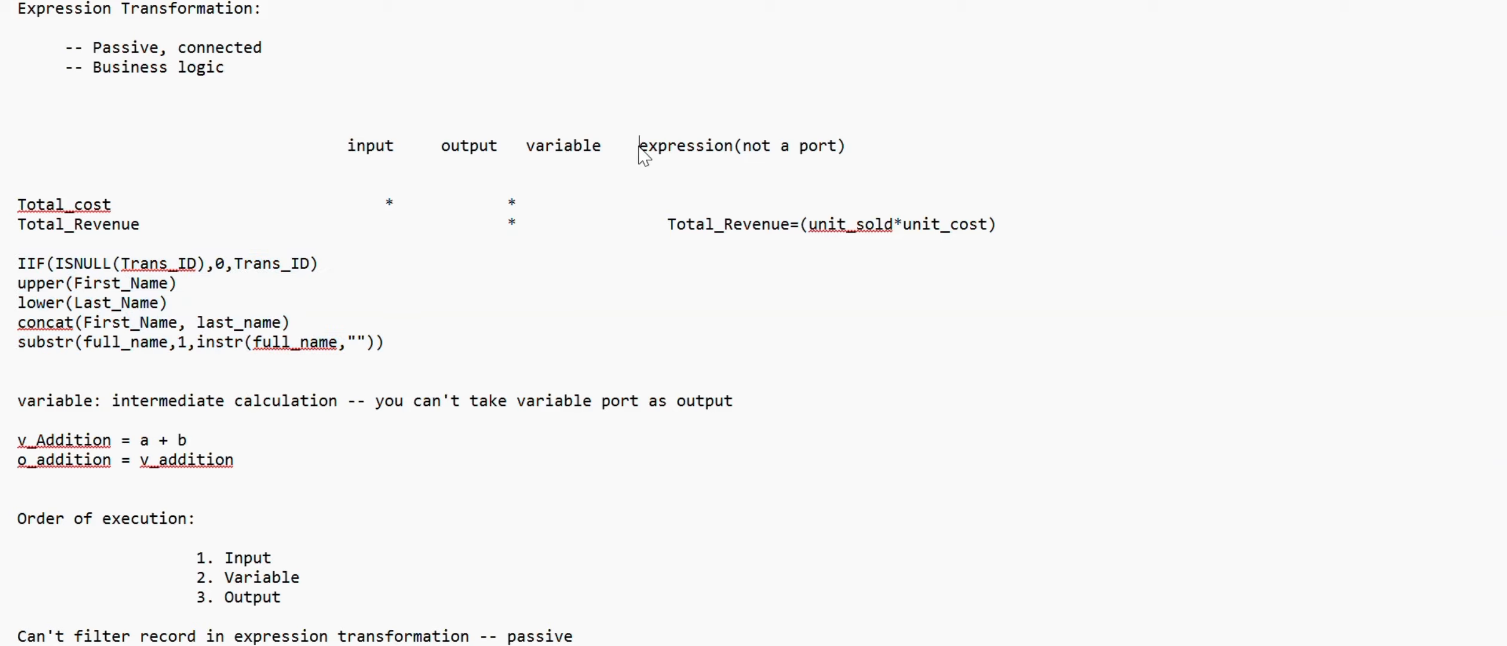
drag(639, 147, 824, 157)
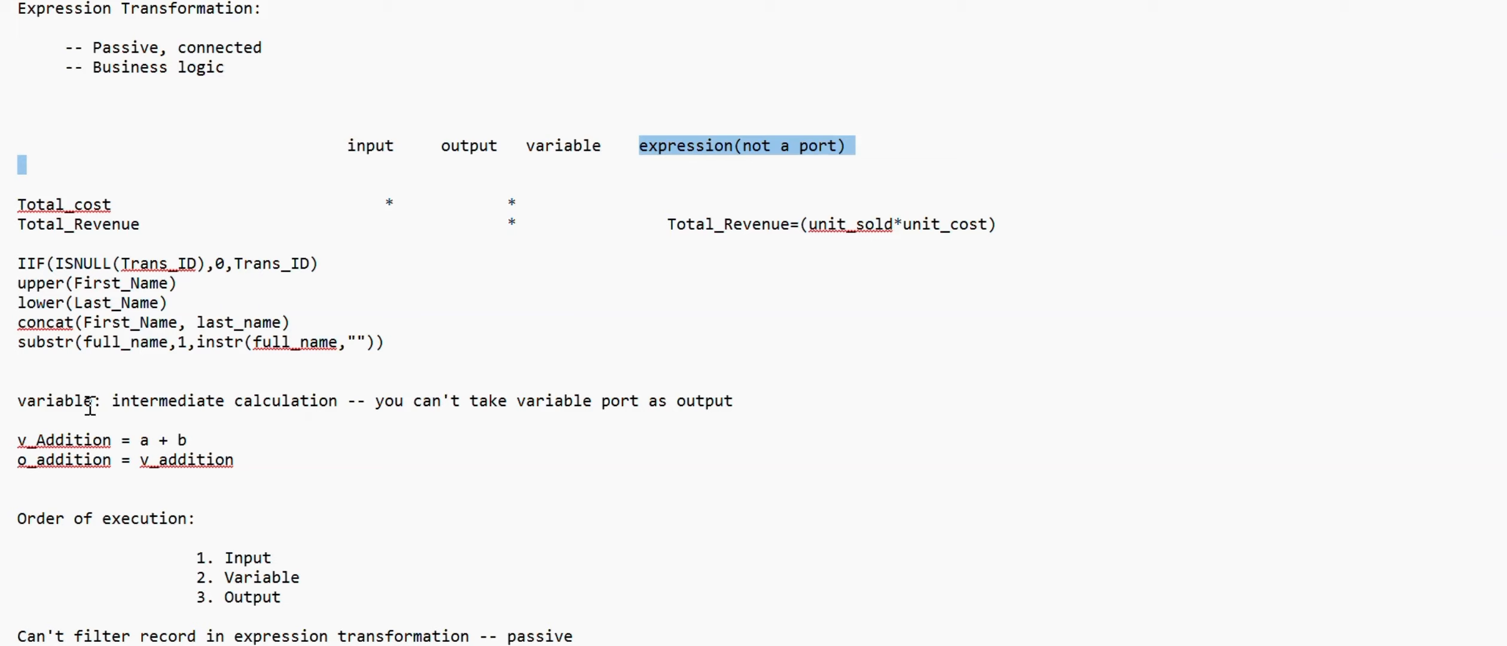
drag(97, 400, 18, 402)
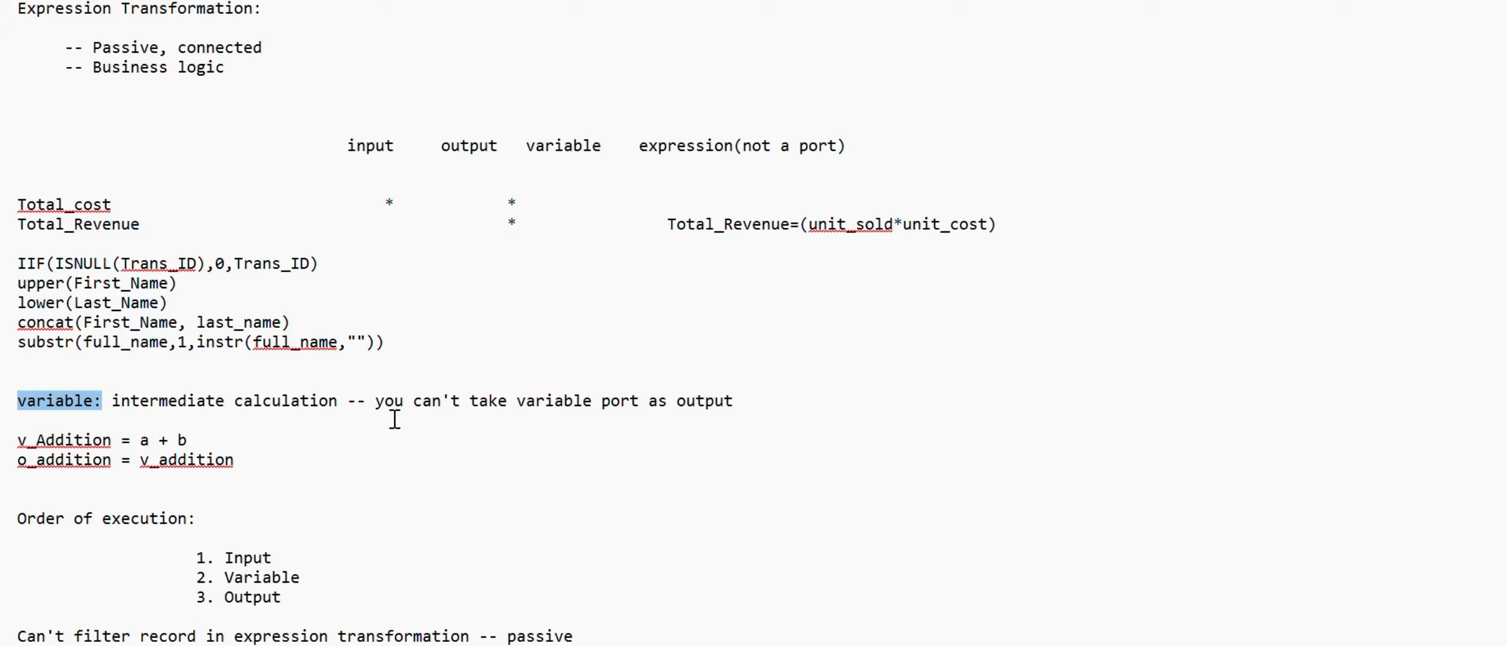
drag(375, 401, 733, 404)
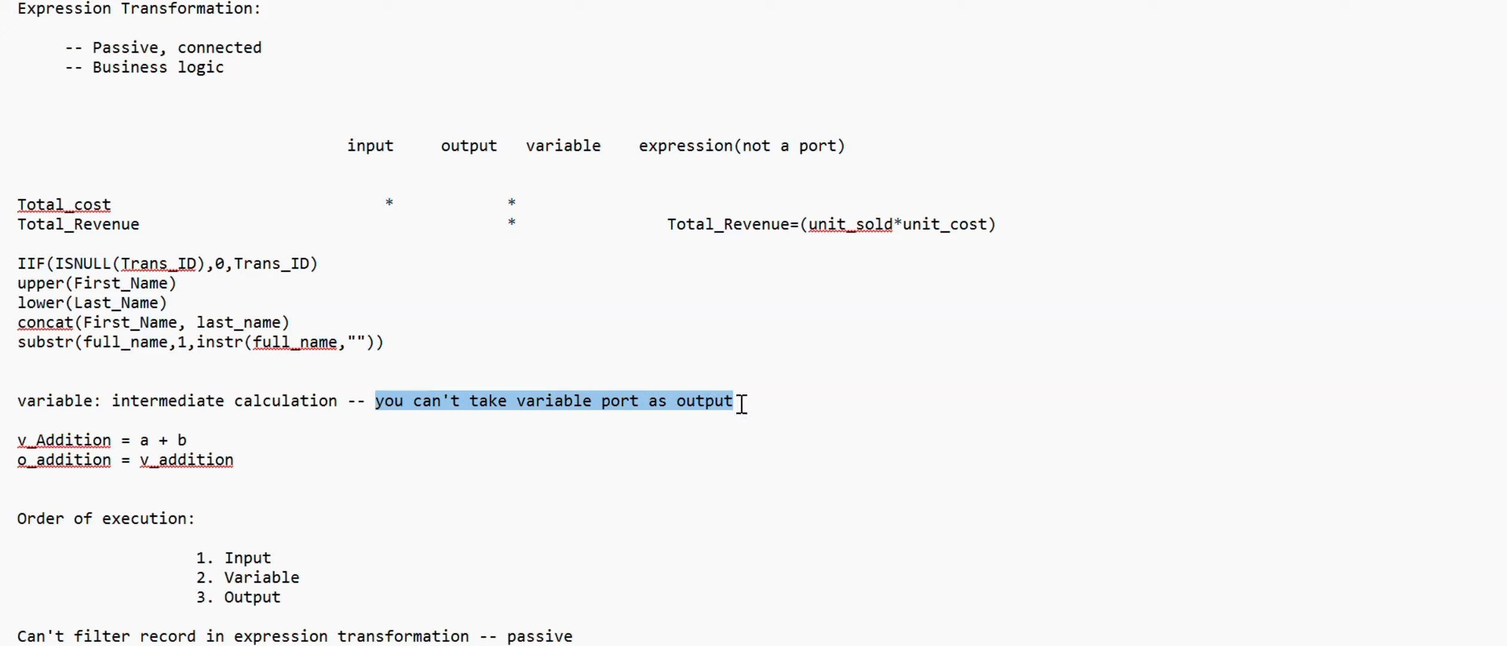
click(388, 418)
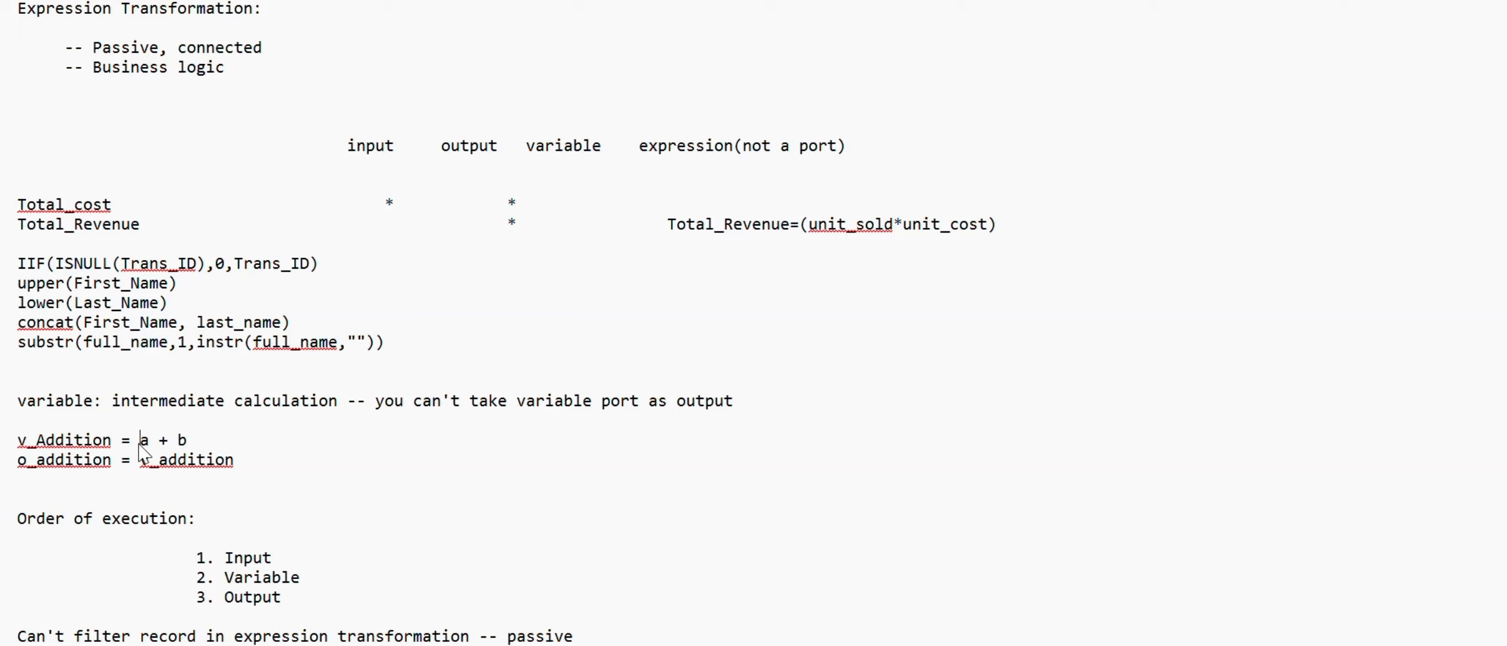
drag(139, 444, 197, 448)
click(255, 462)
click(26, 442)
drag(26, 443, 15, 444)
drag(18, 442, 116, 442)
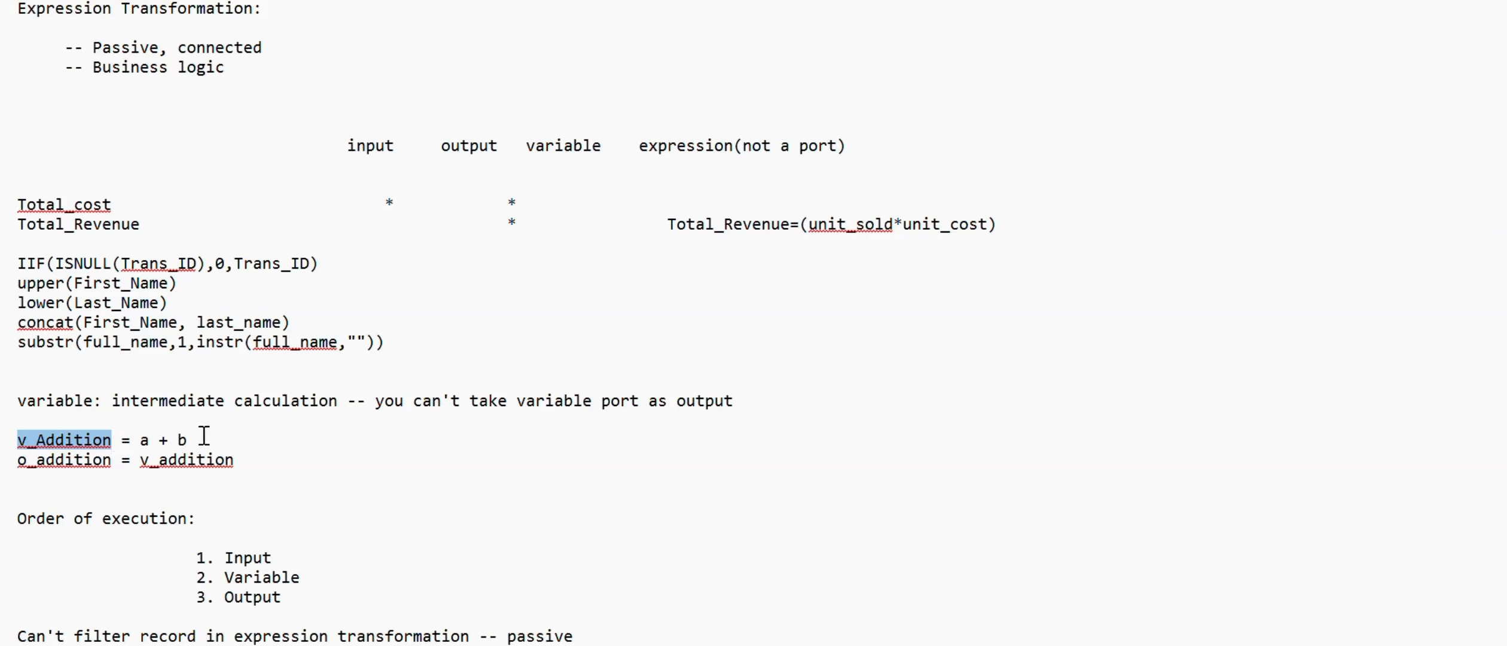
drag(204, 437, 142, 439)
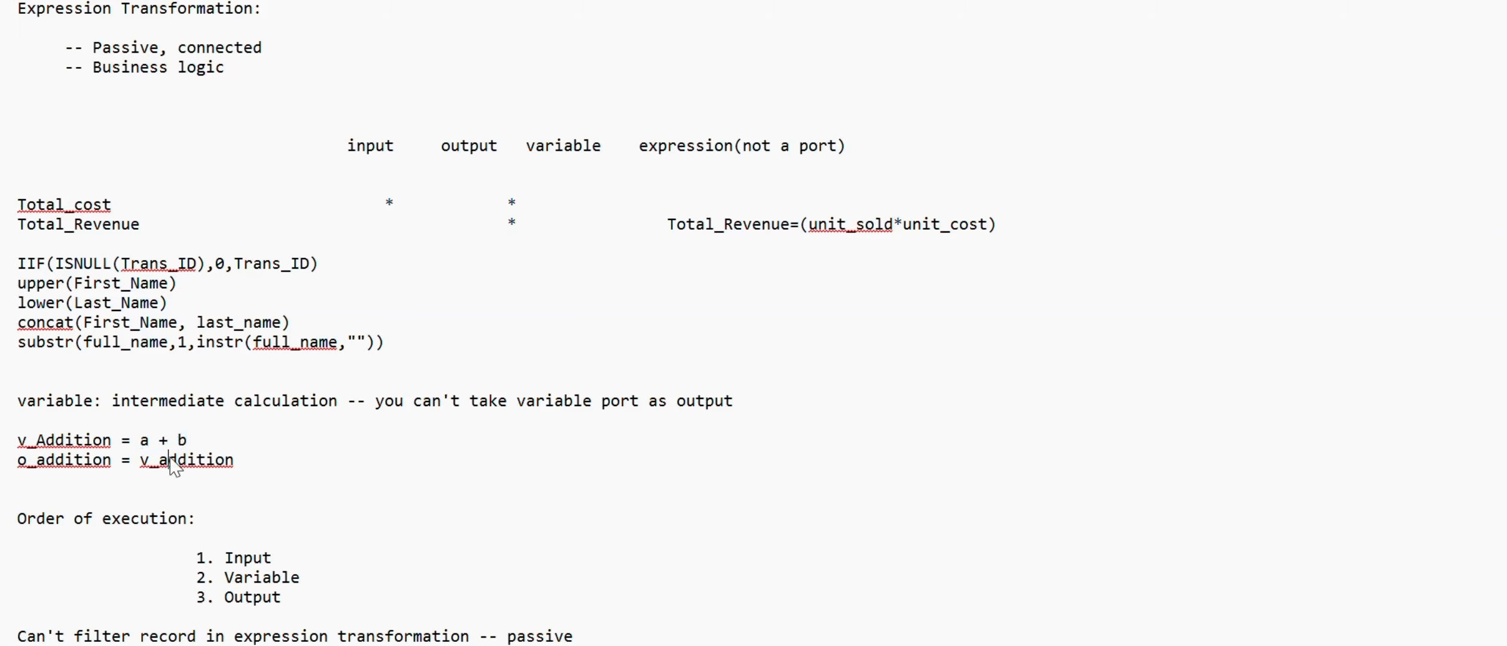
double_click(171, 460)
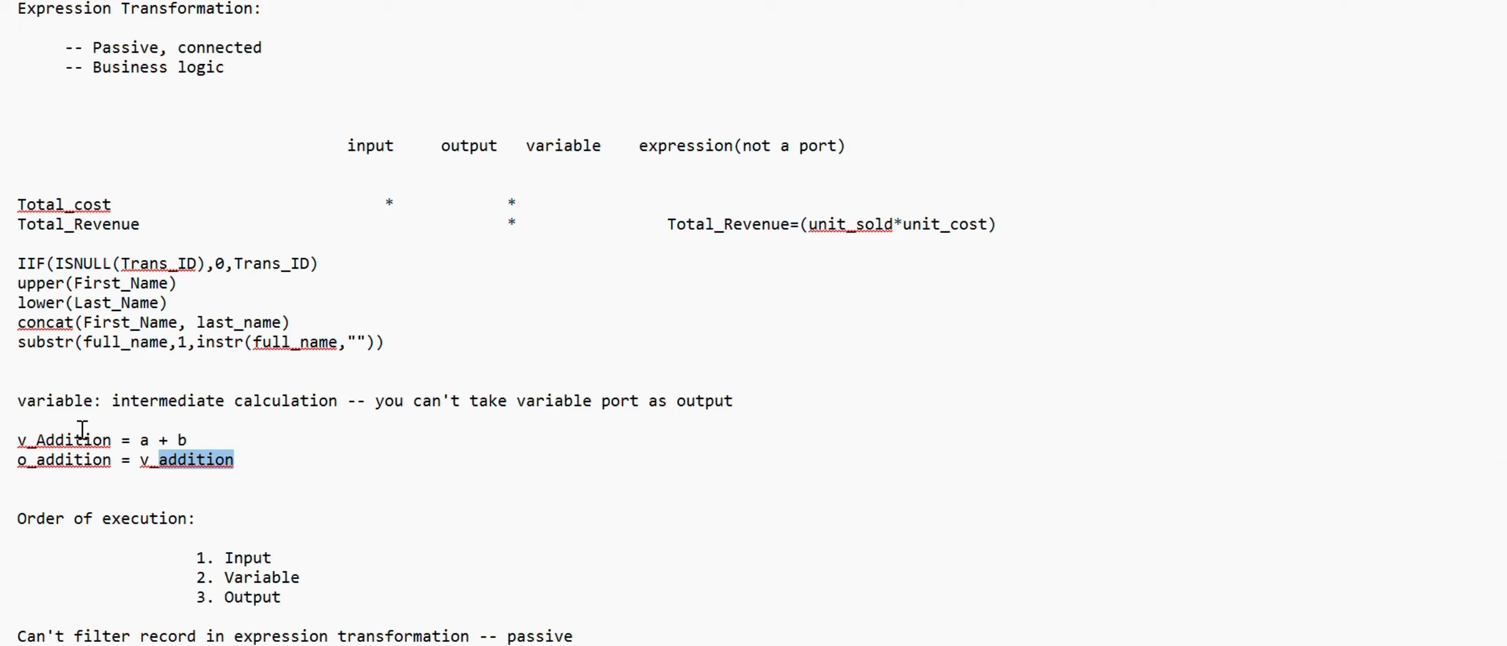
drag(21, 441, 205, 444)
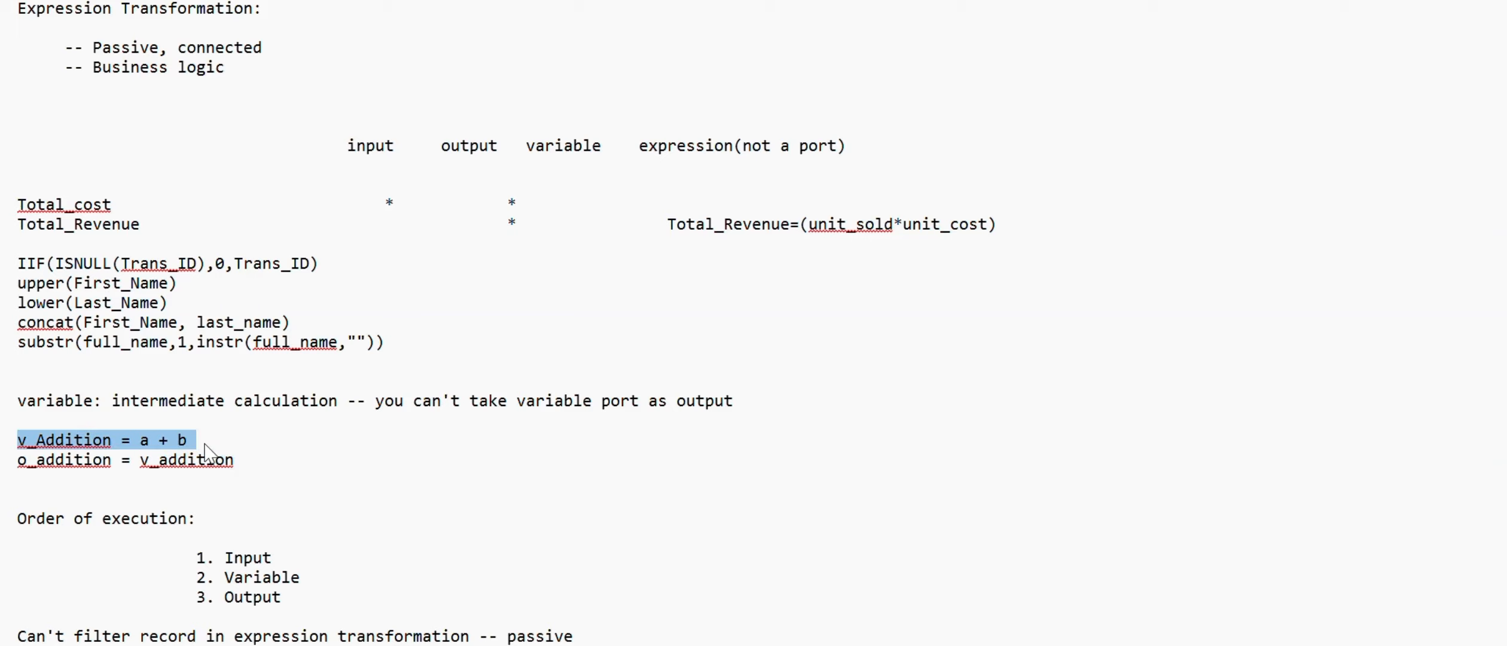
click(21, 463)
drag(100, 464, 239, 457)
click(223, 442)
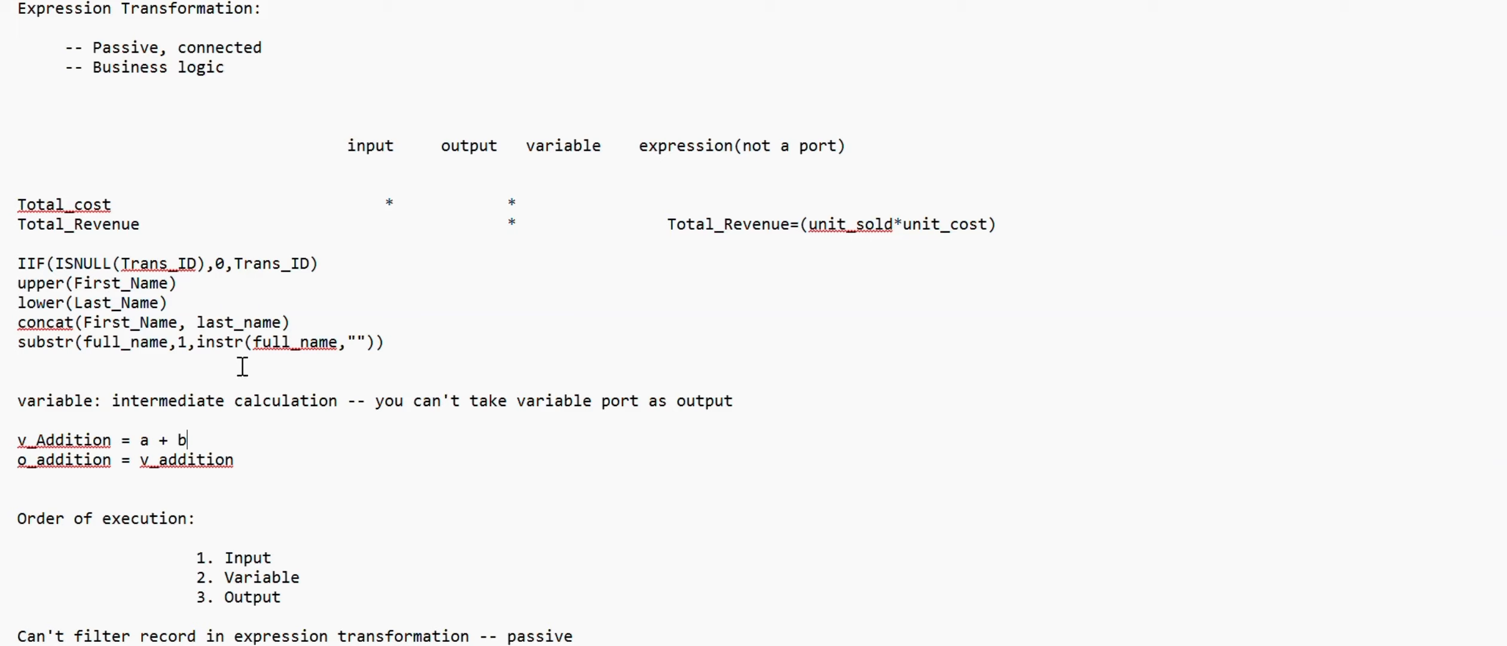
click(291, 556)
key(shift+Home)
drag(202, 544, 198, 553)
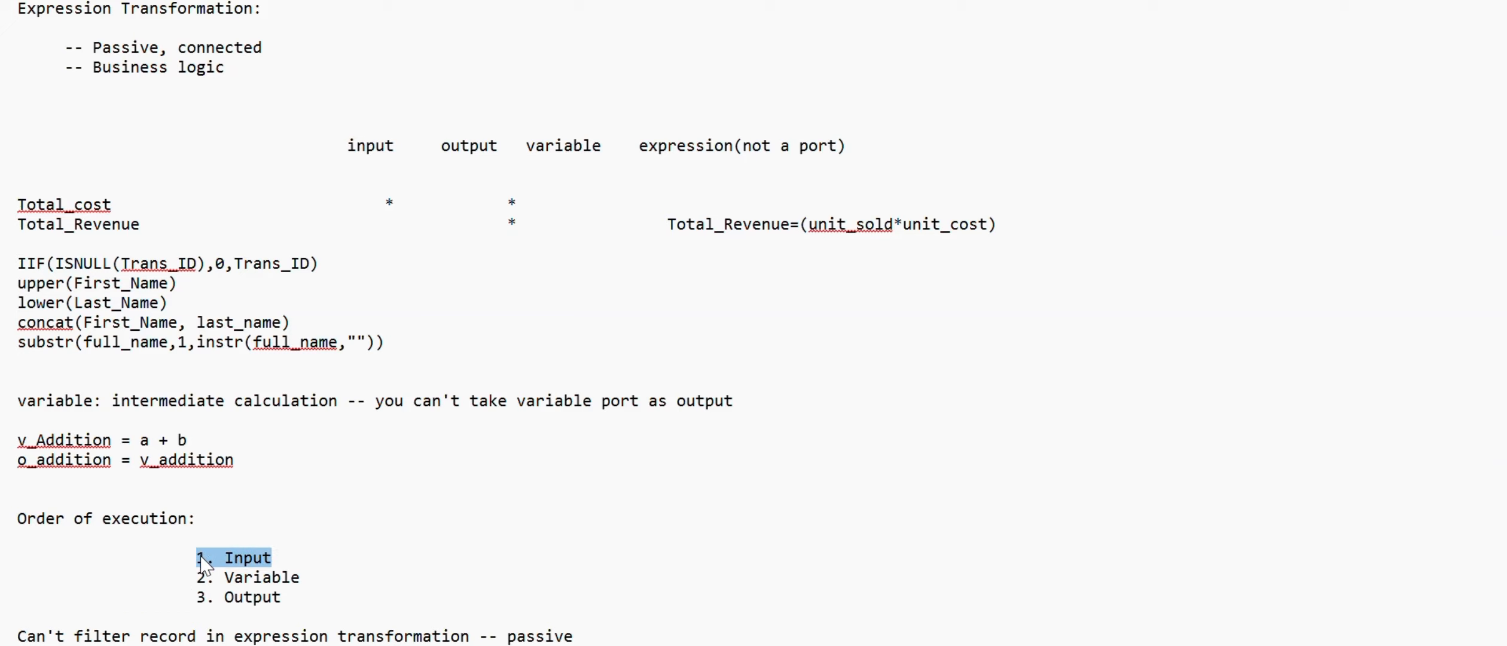
click(300, 490)
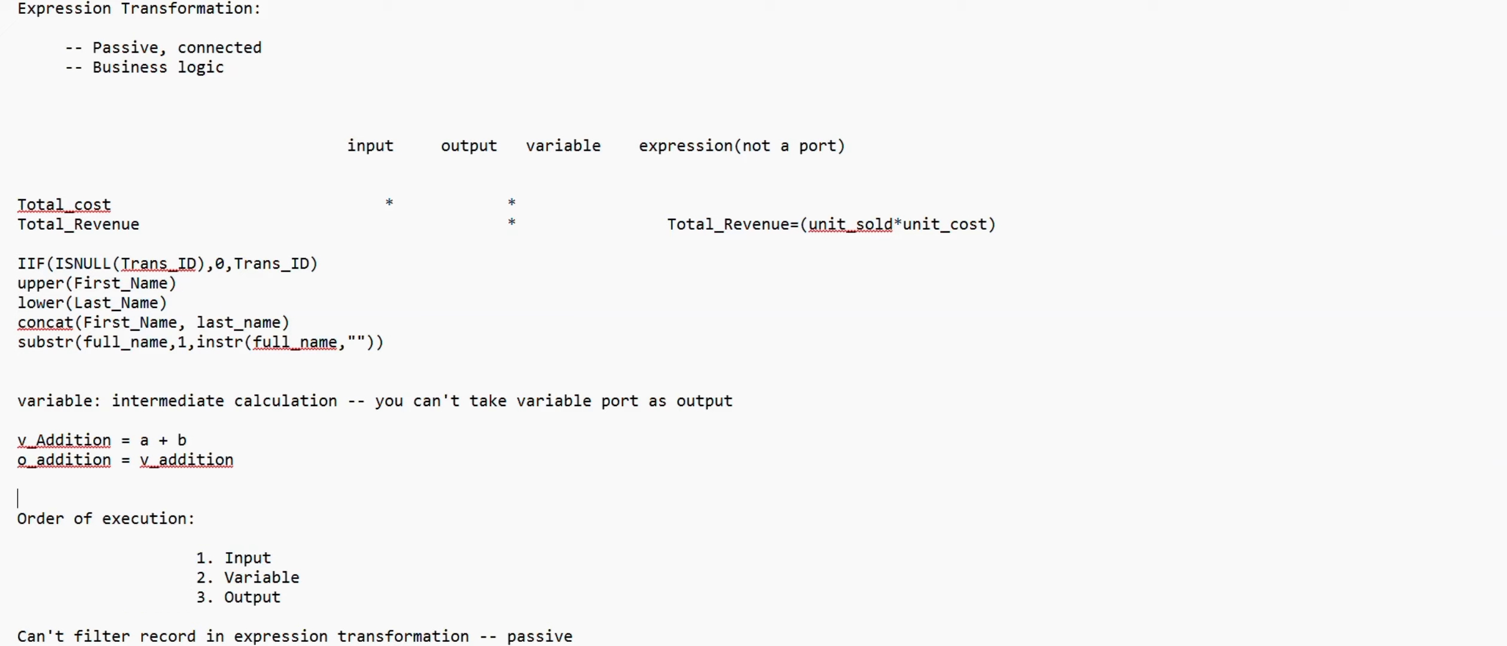
key(alt+Tab)
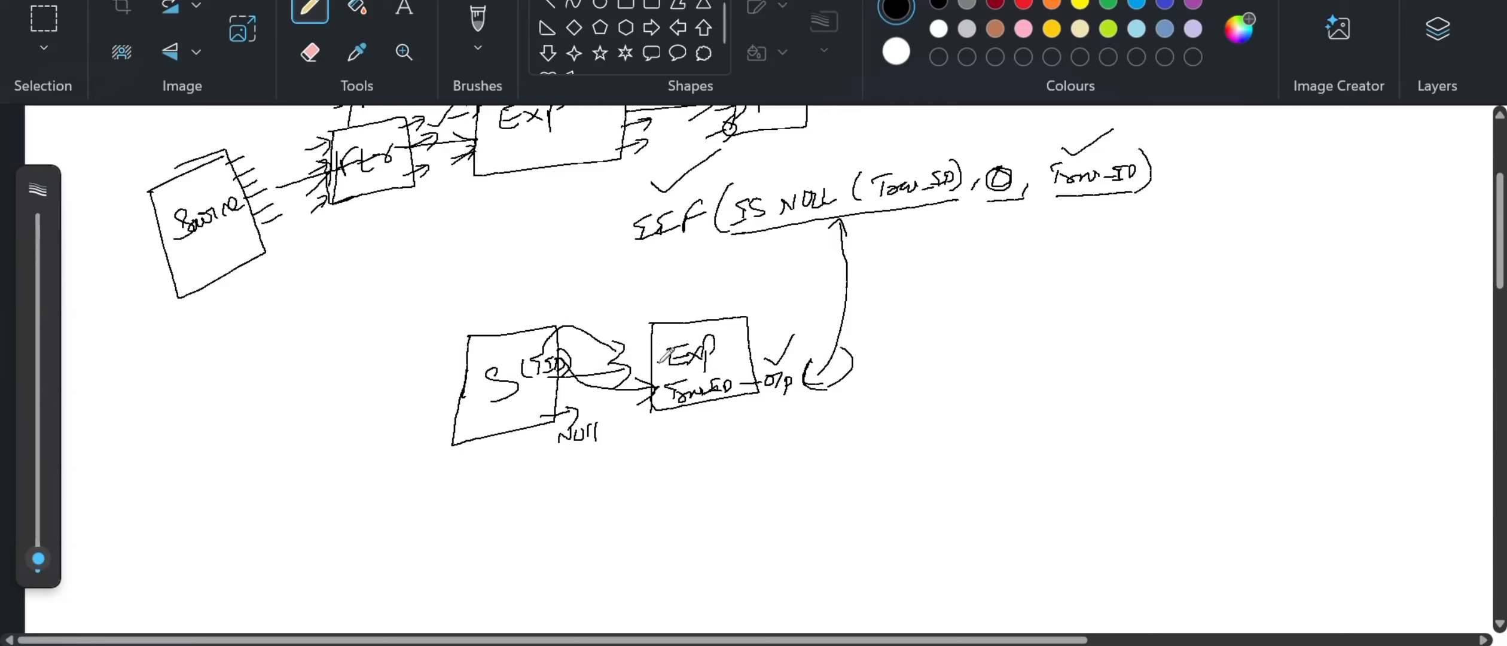
key(alt+Tab)
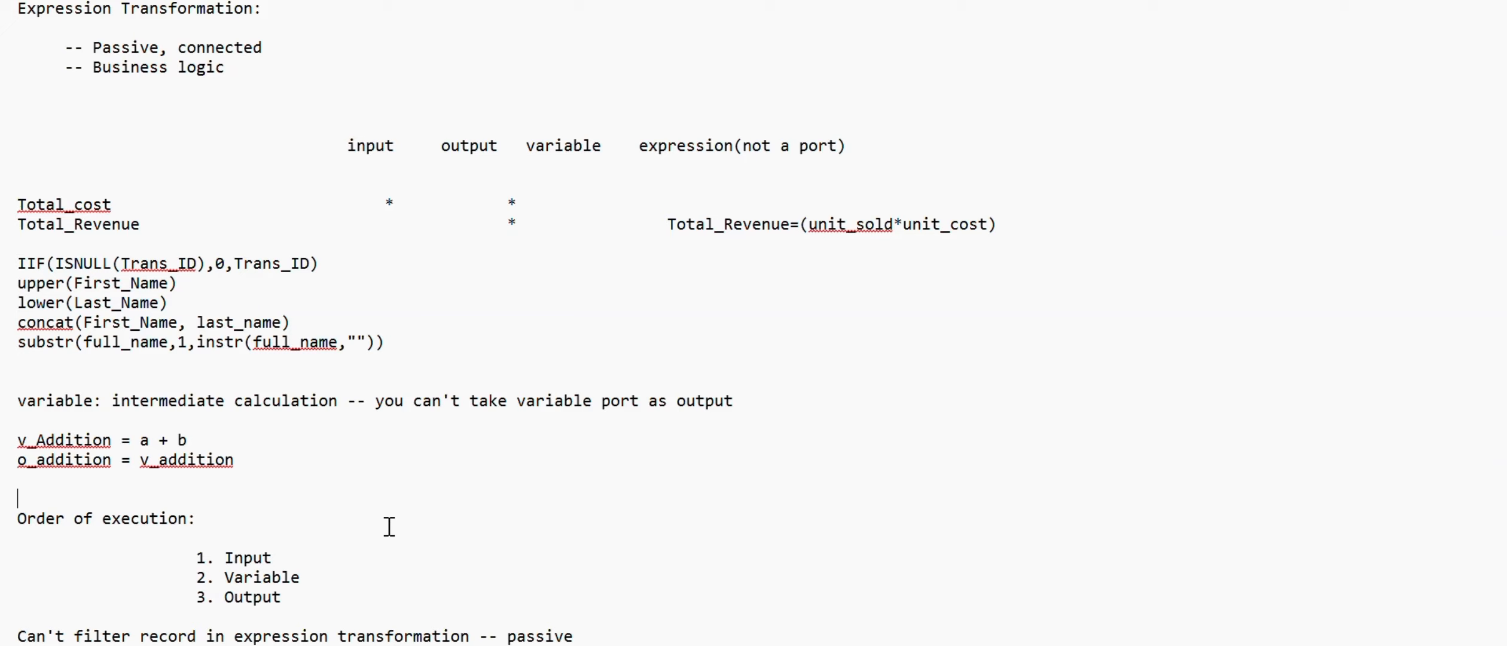
key(alt+Tab)
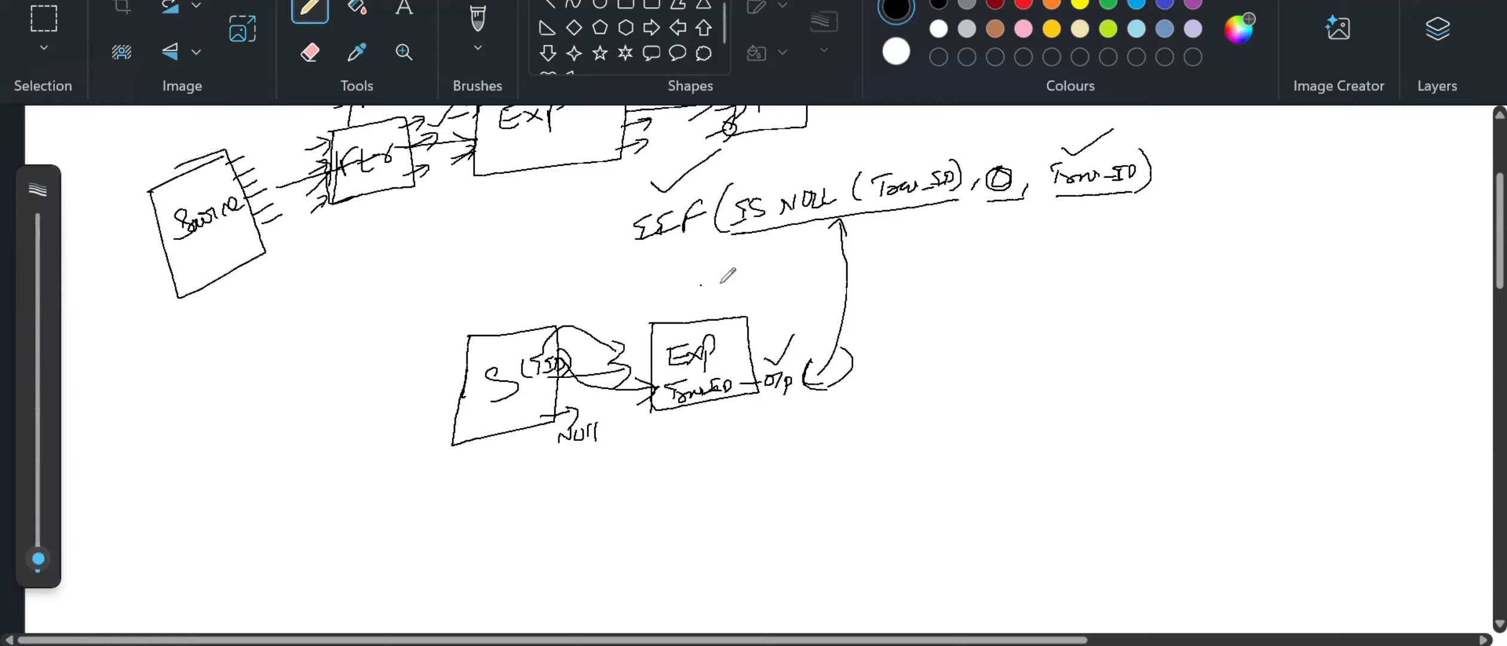
key(alt+Tab)
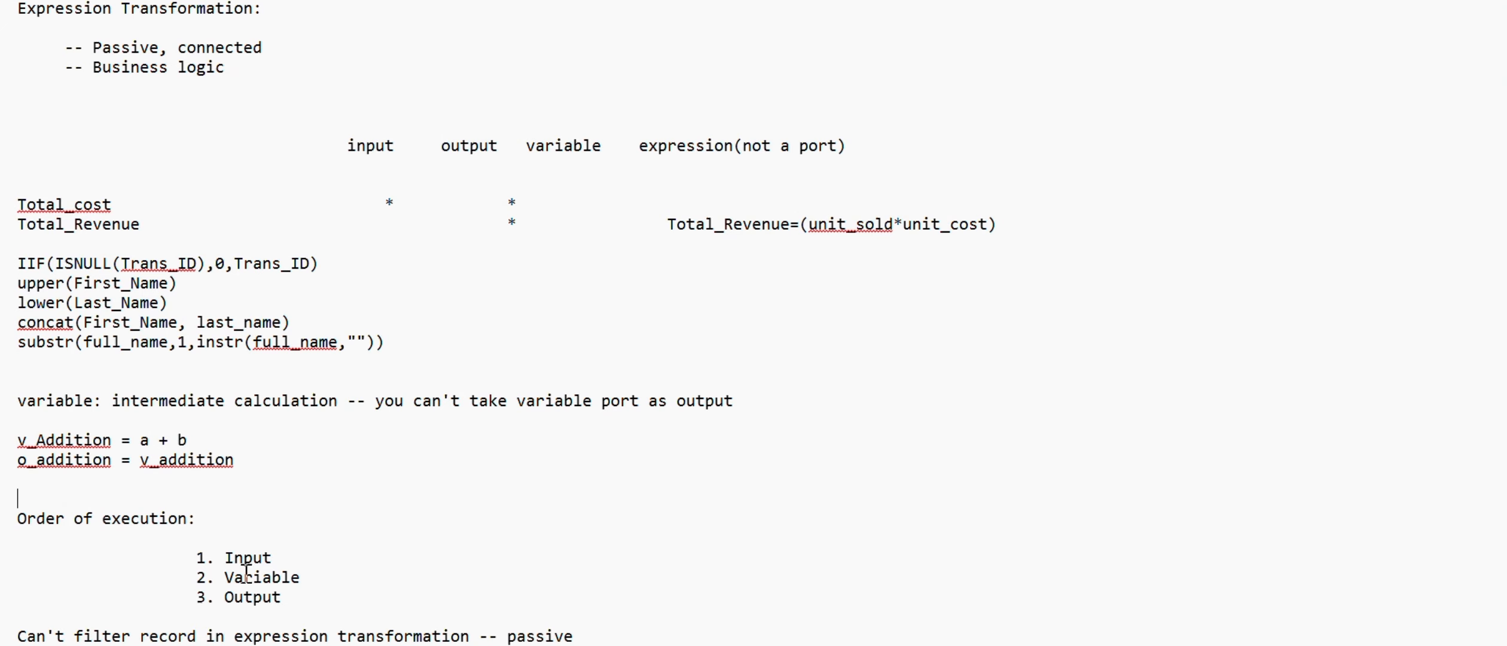
click(281, 597)
drag(281, 597, 207, 599)
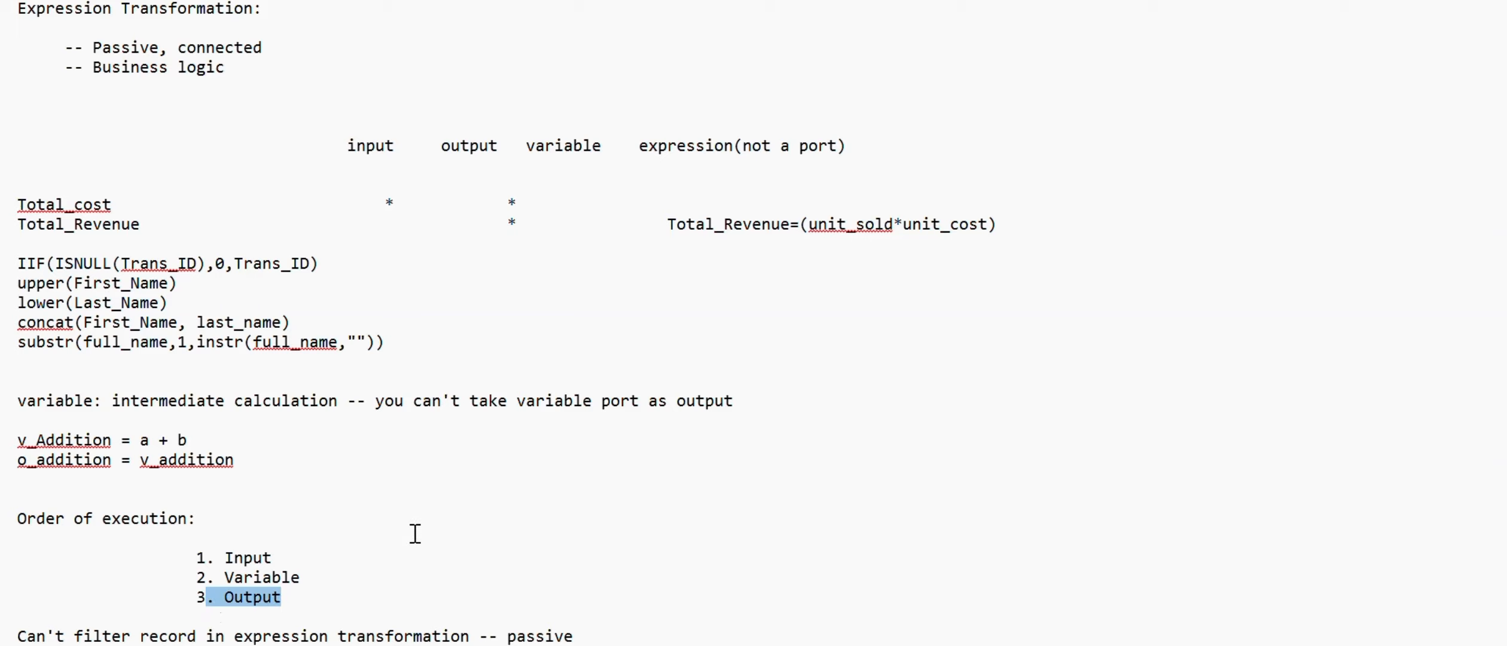
drag(18, 517, 331, 591)
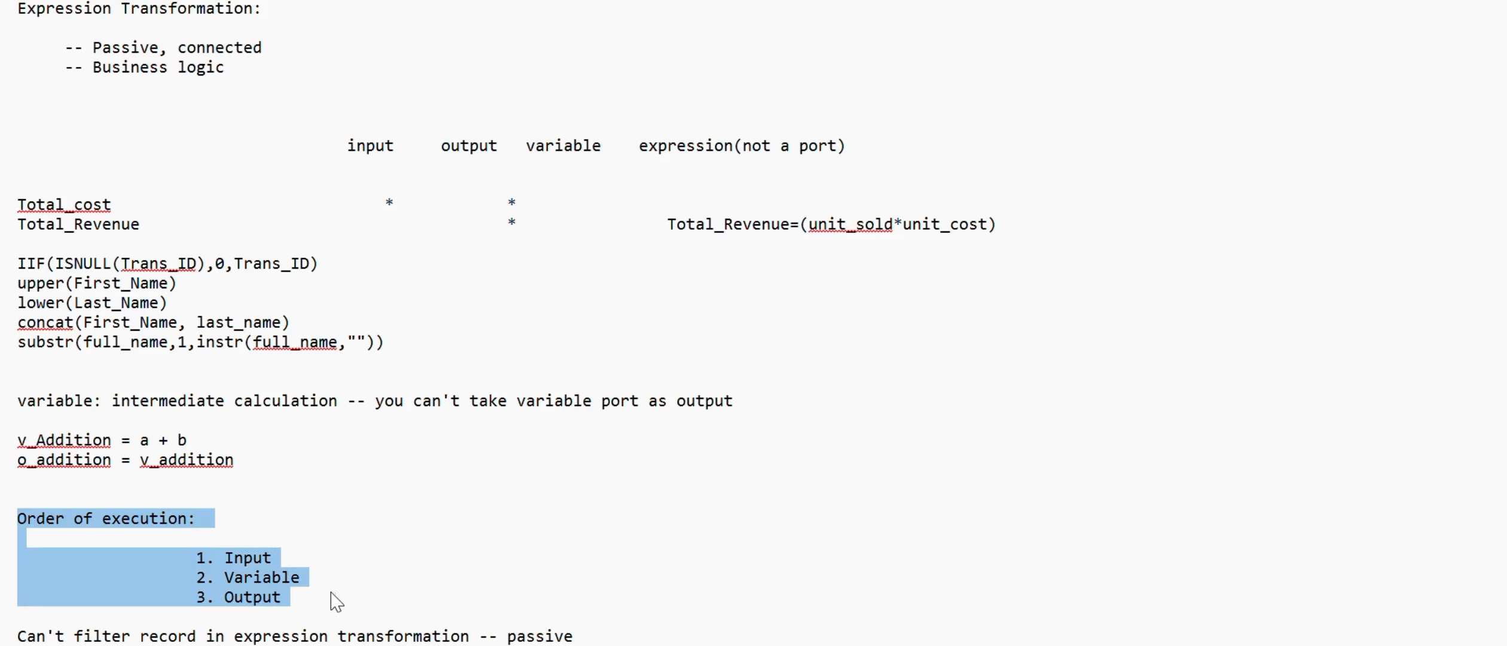
click(304, 521)
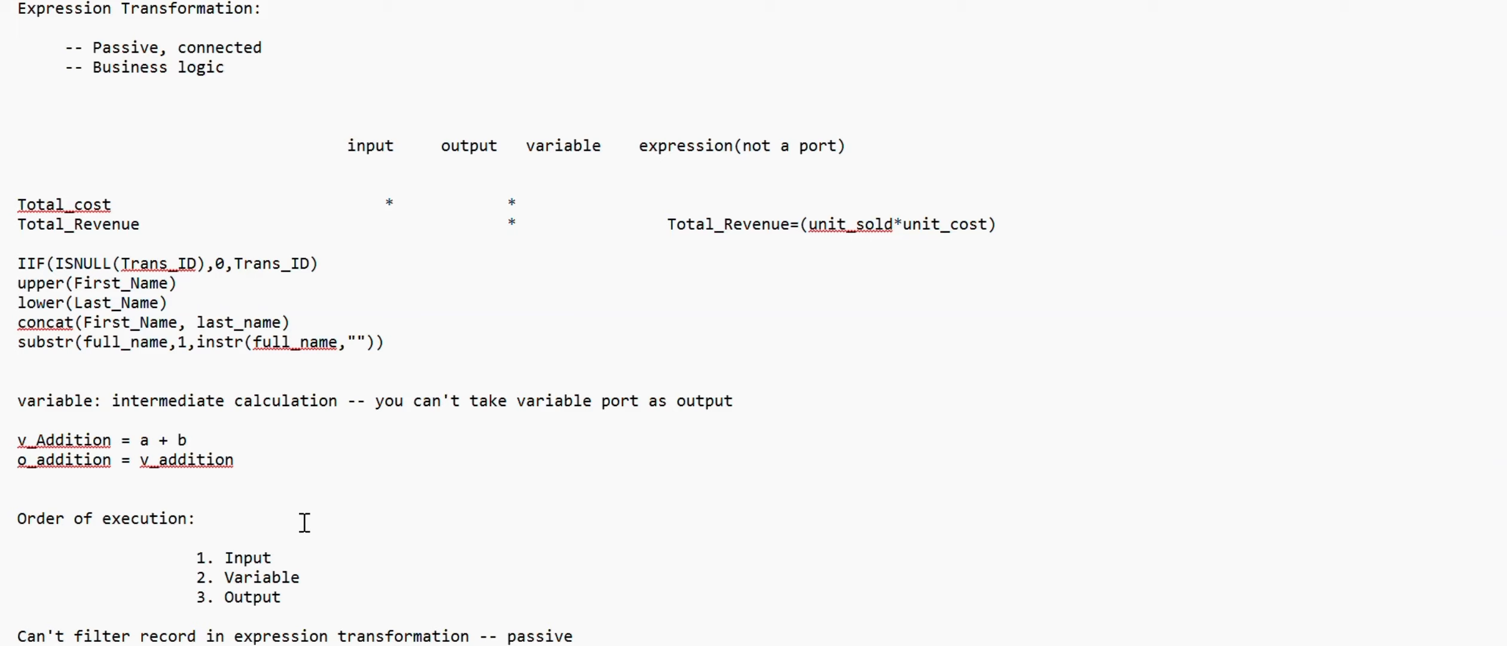
click(226, 559)
drag(228, 557, 303, 596)
click(355, 529)
triple_click(163, 584)
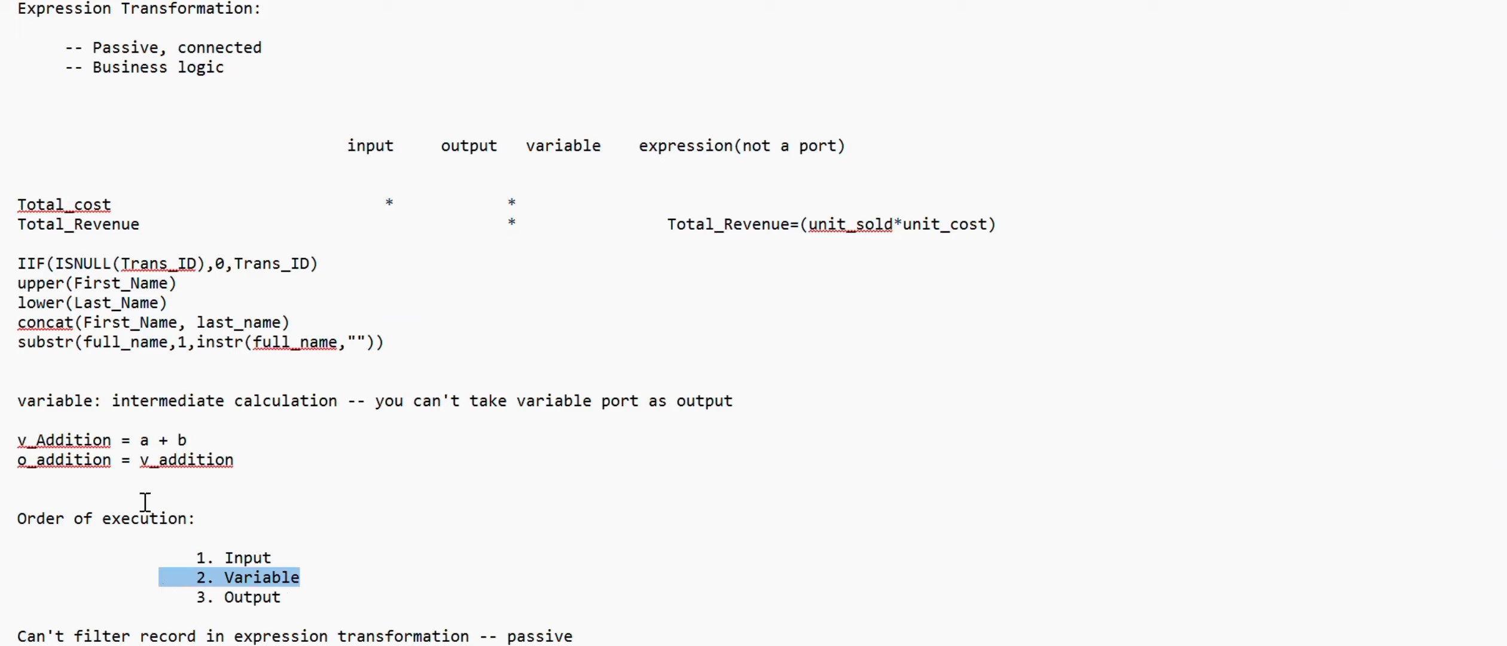
click(270, 518)
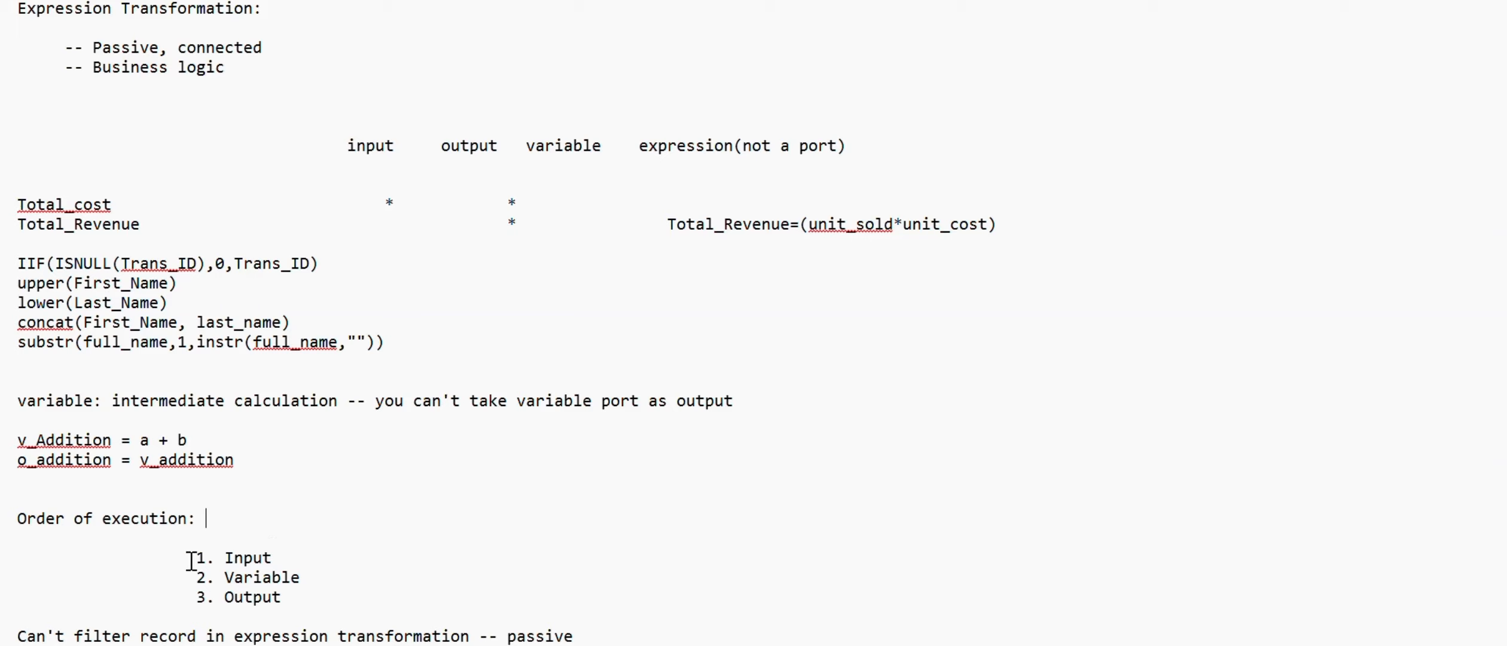
drag(190, 561, 331, 599)
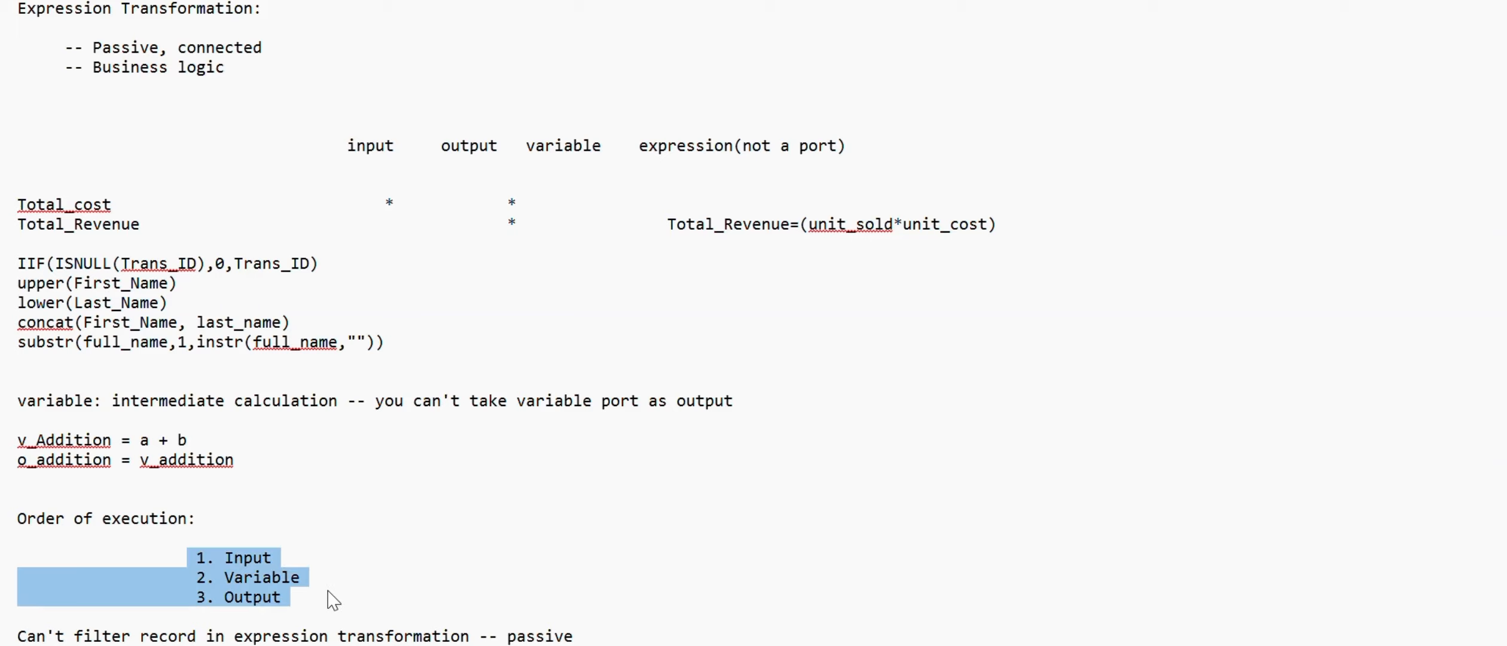
click(344, 580)
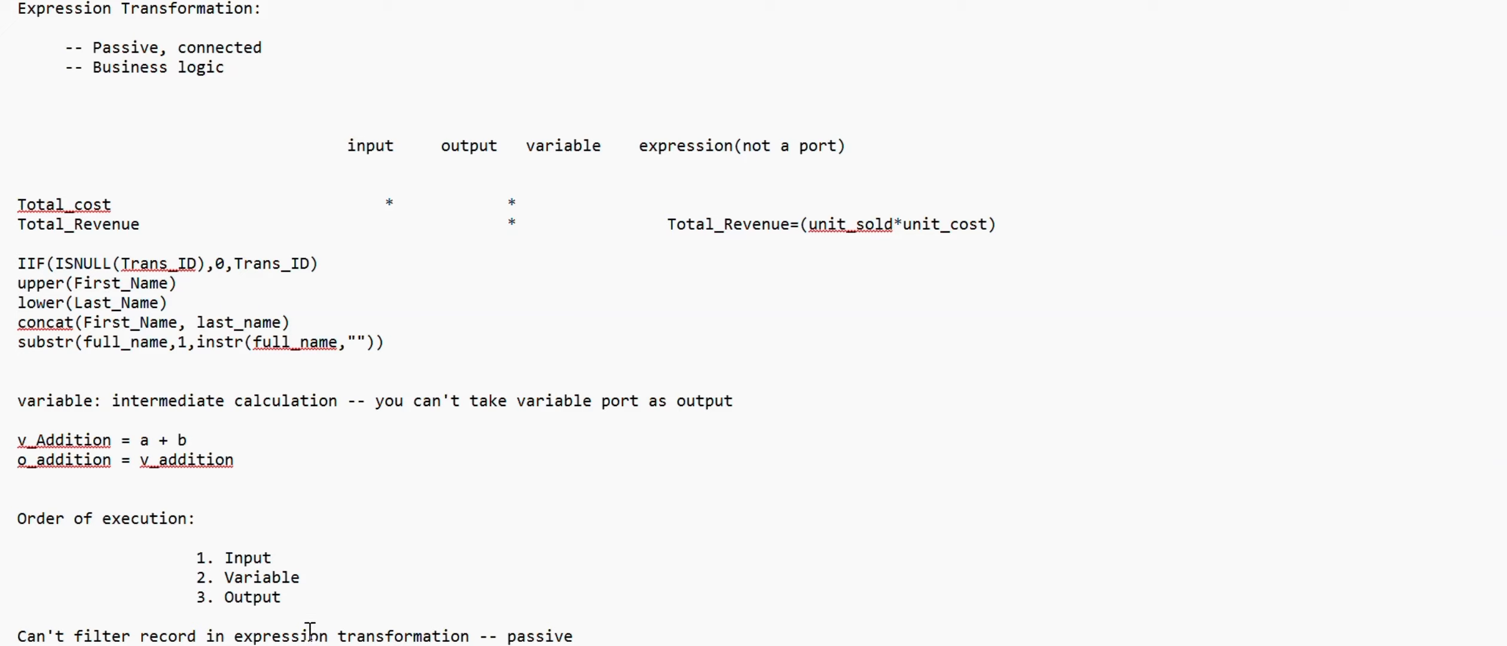
drag(574, 634, 29, 616)
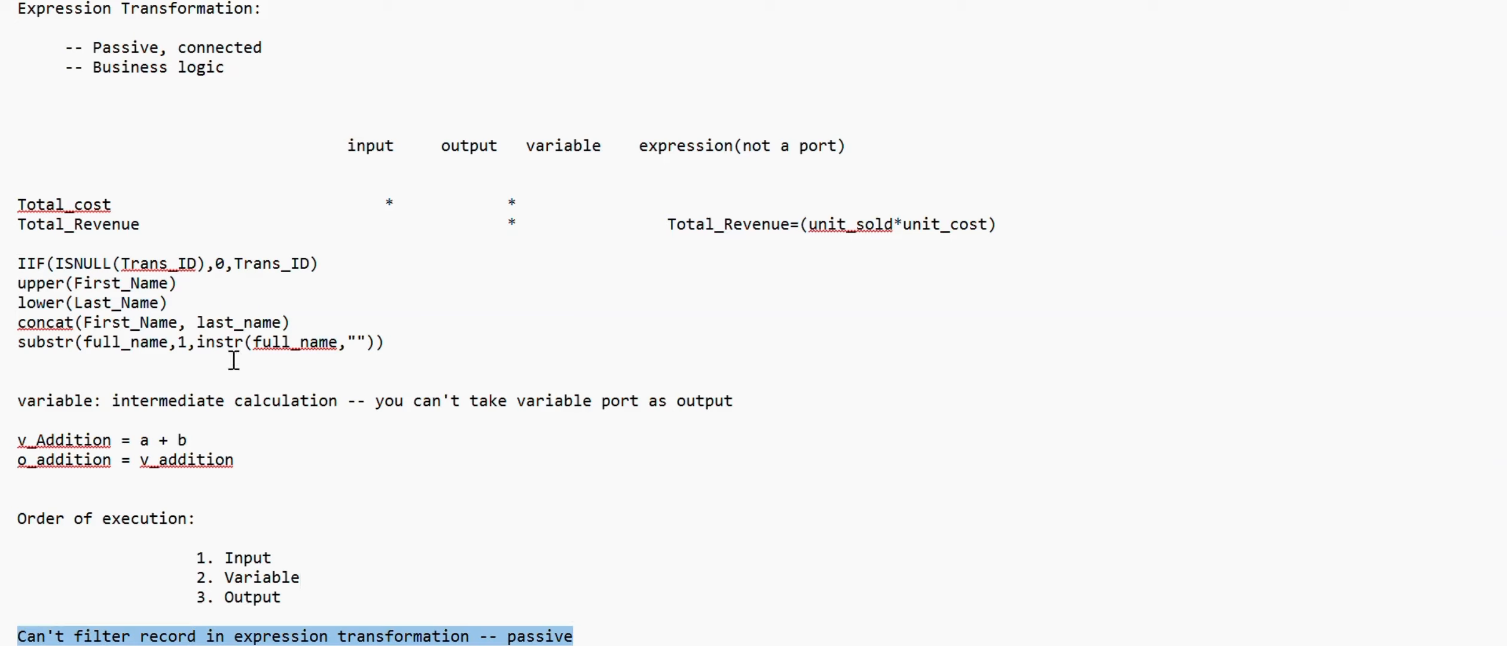
drag(388, 342, 6, 275)
click(311, 305)
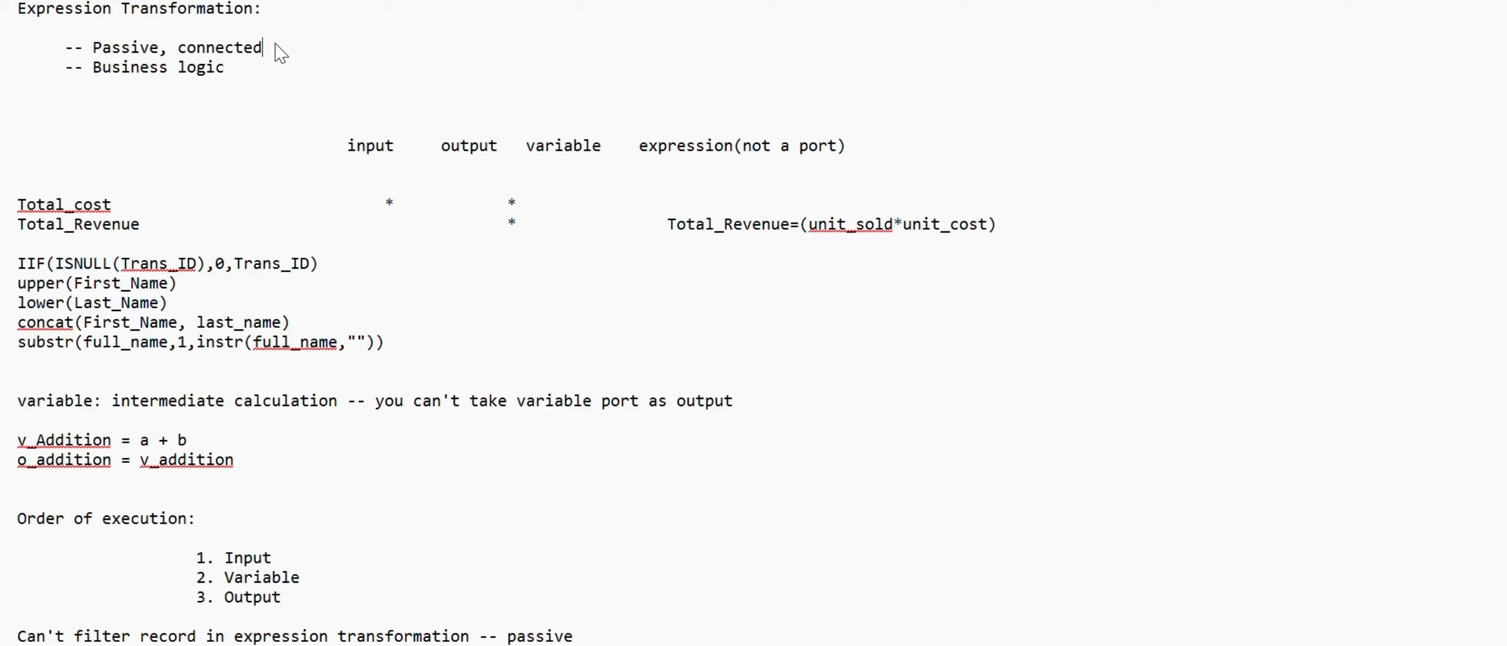
drag(279, 47, 93, 54)
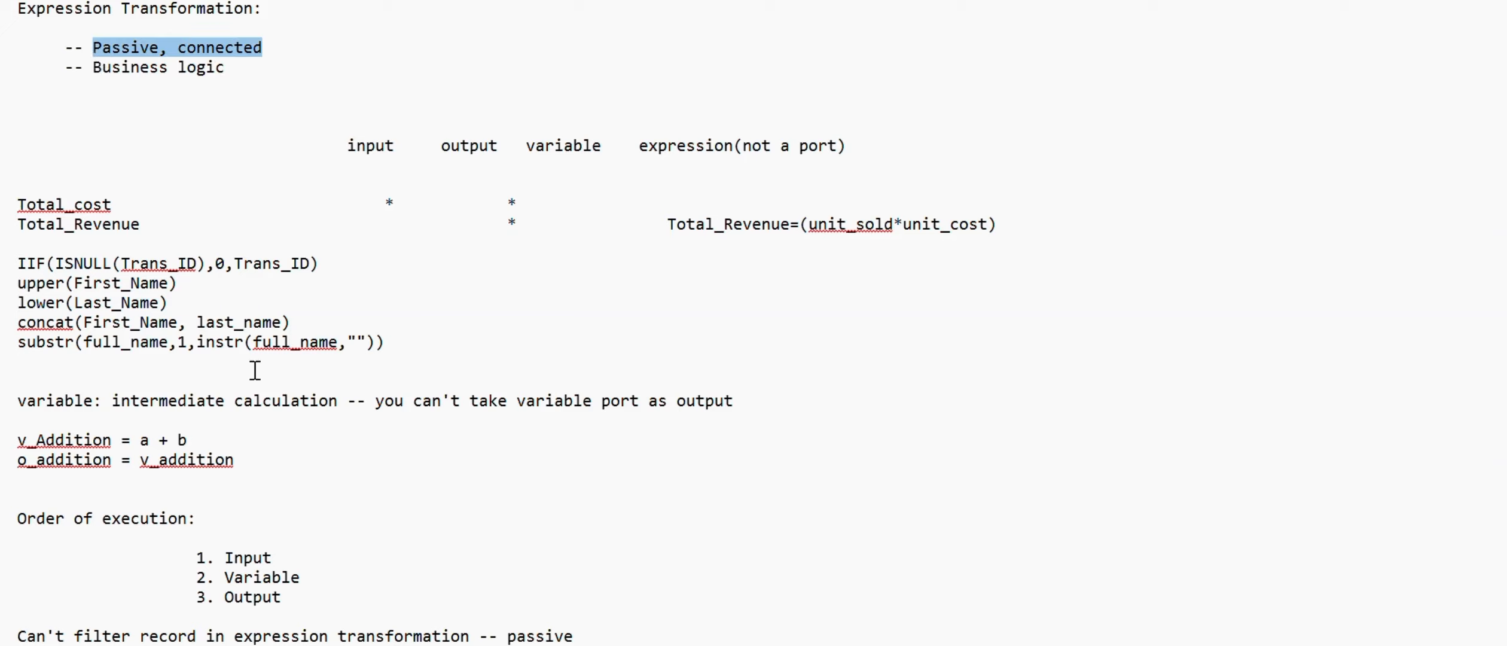
click(18, 636)
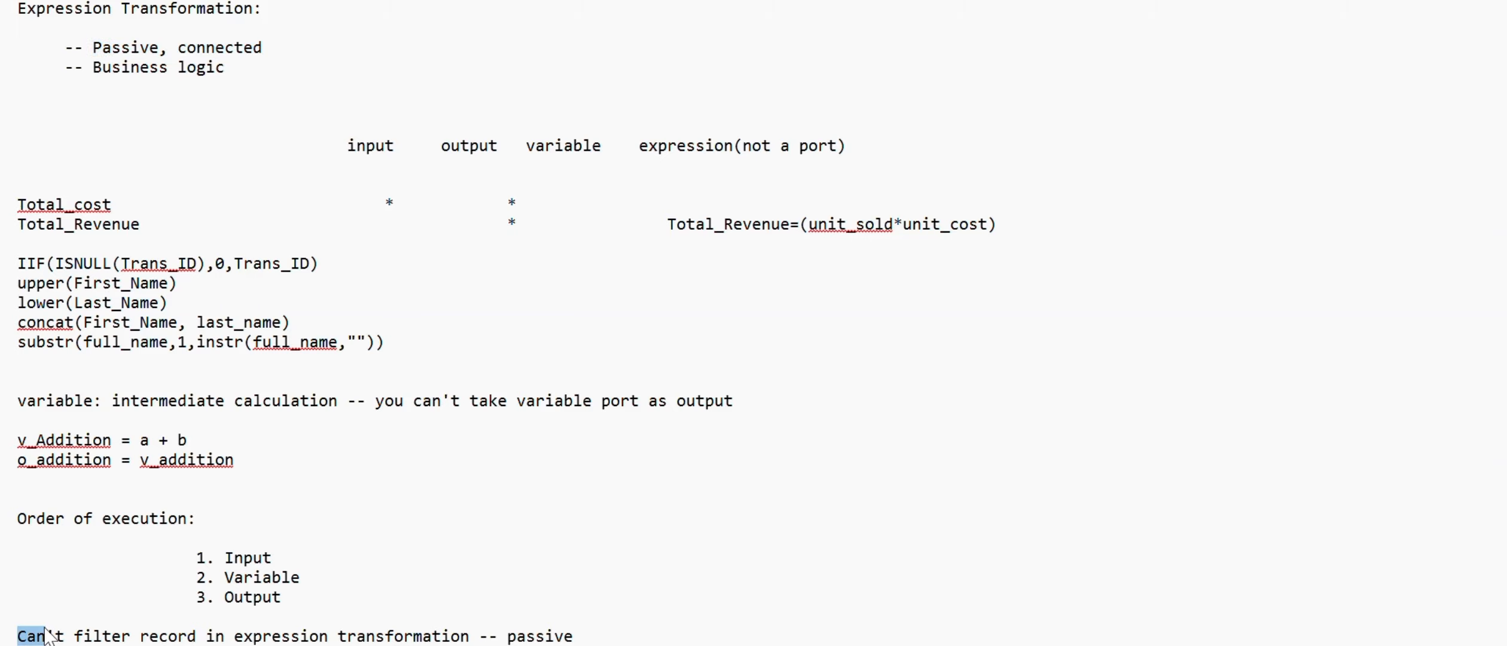
shift+click(574, 637)
click(447, 540)
key(alt+Tab)
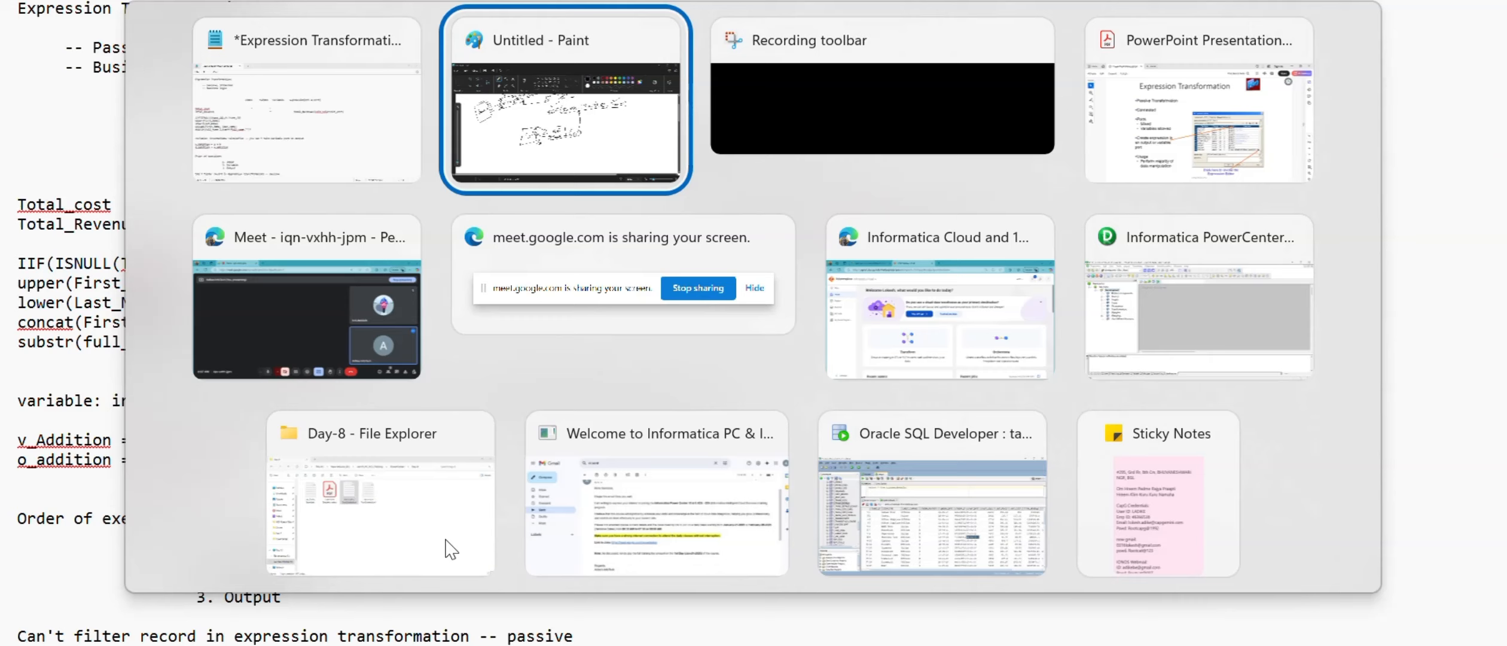
- In PowerCenter Designer, check the TRANS_DETAILS source, then return to the empty Mapping Designer
key(alt+Tab)
key(alt+Tab)
key(alt+Tab)
key(alt+Tab)
key(alt+Tab)
key(alt+Tab)
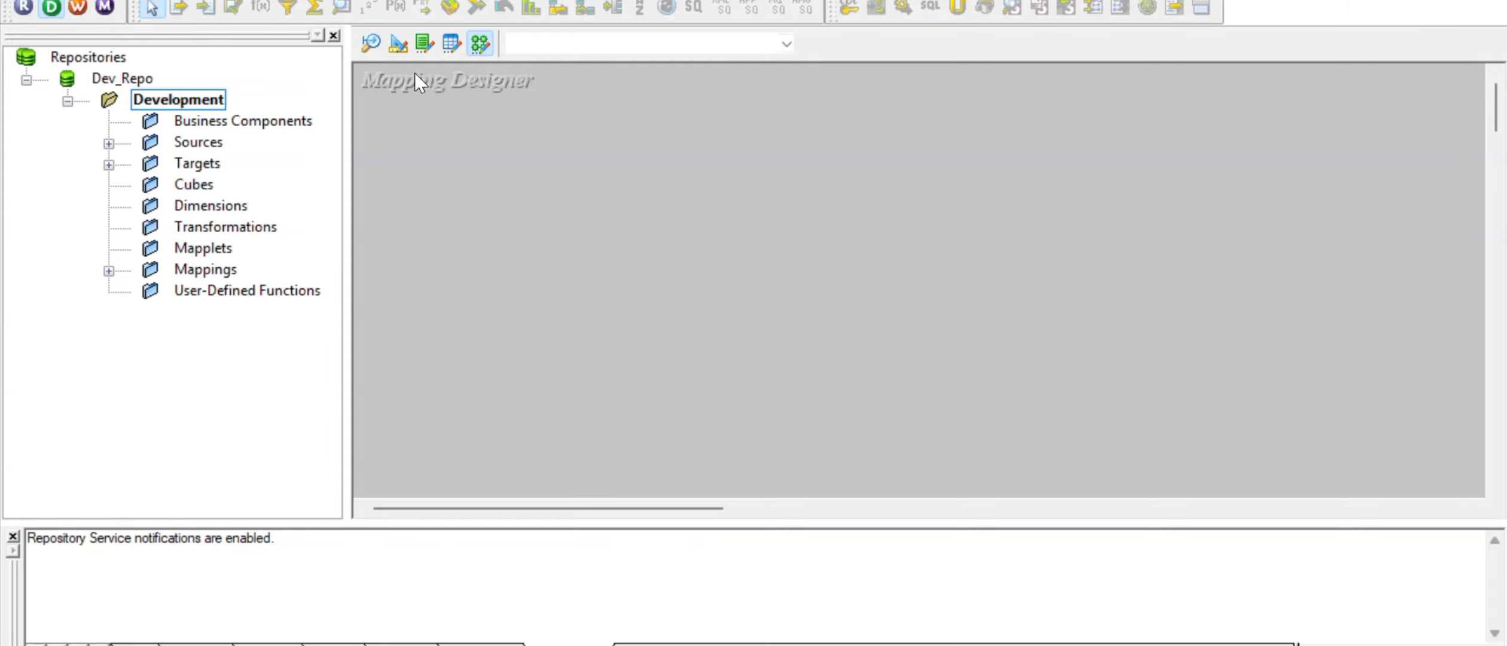
click(379, 44)
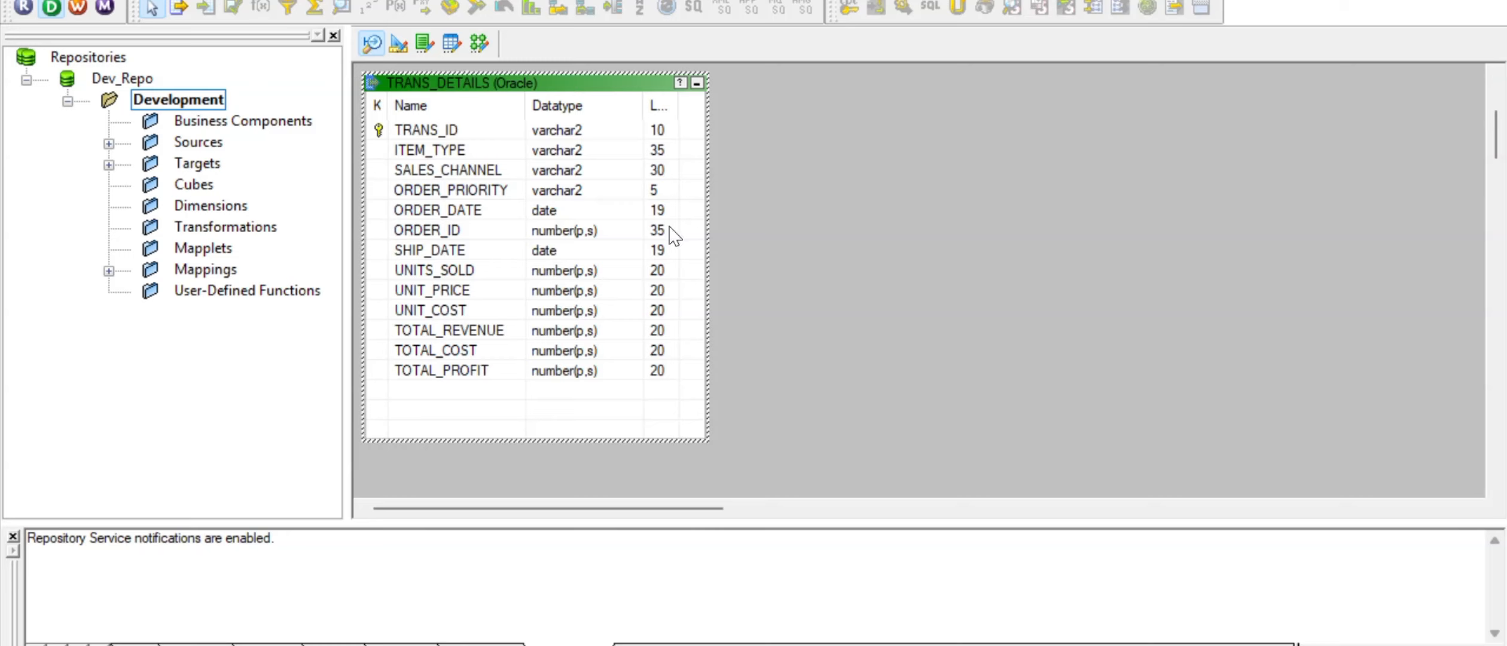
click(737, 238)
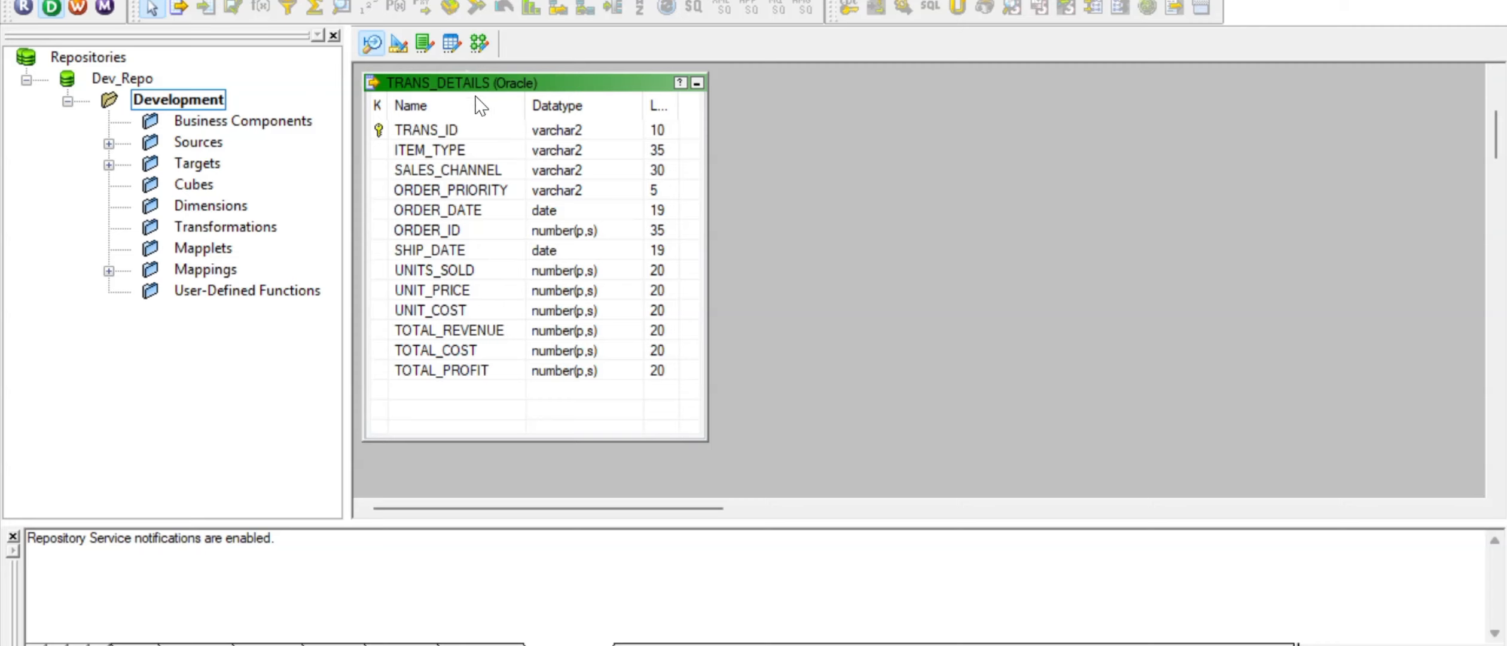
click(480, 47)
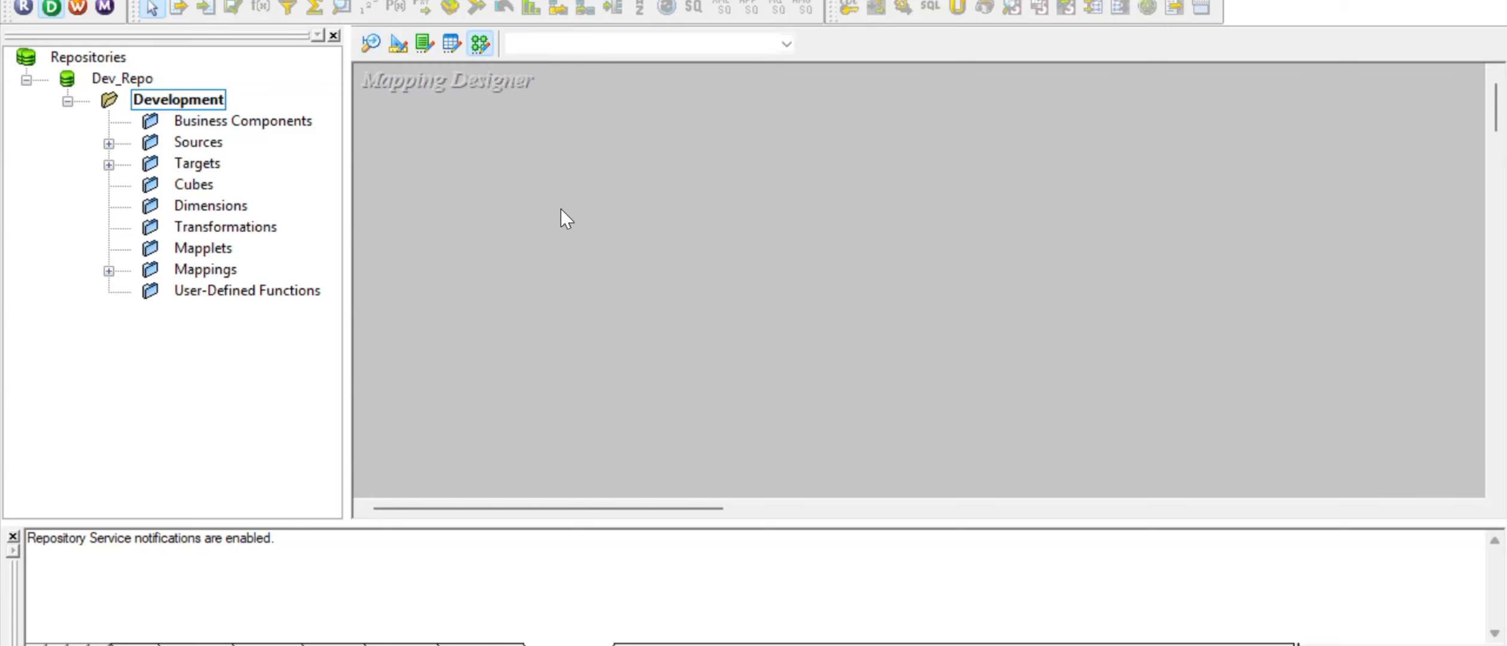
click(418, 0)
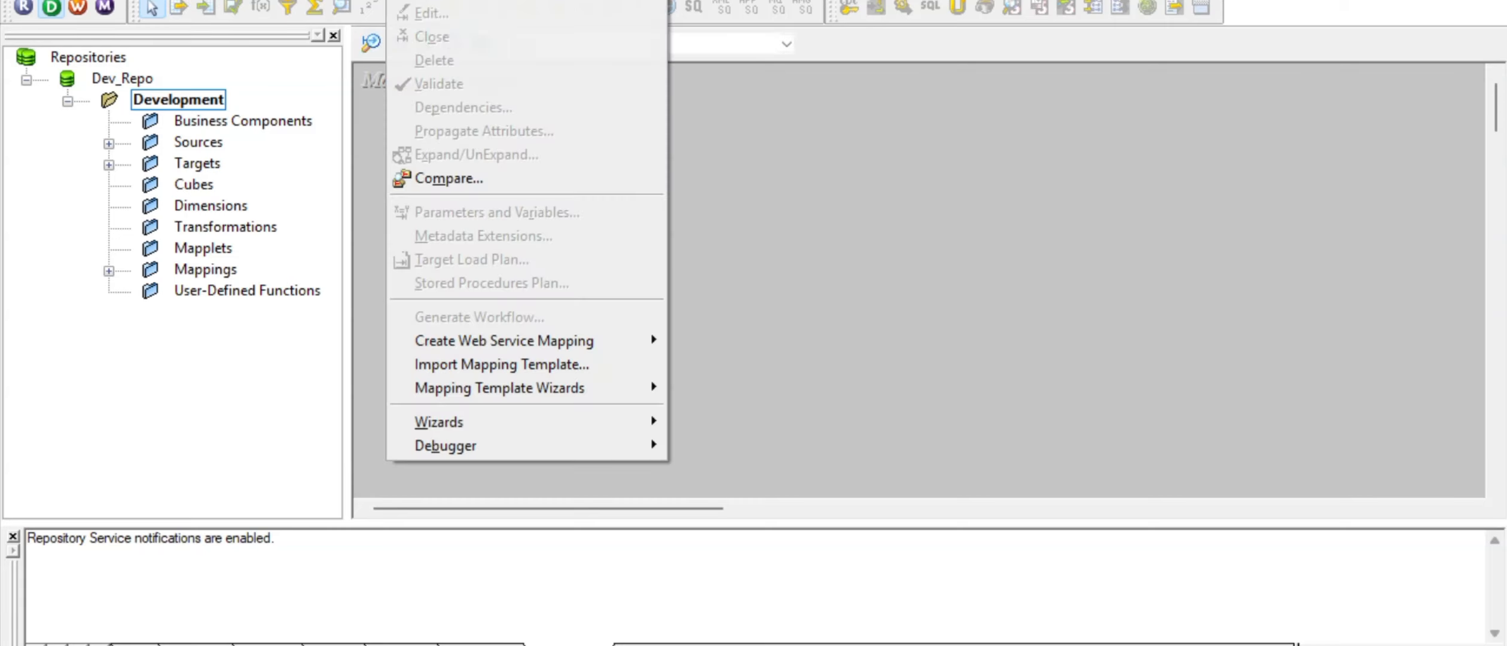
- Create a new mapping and name it m_Expression_Trans
click(464, 0)
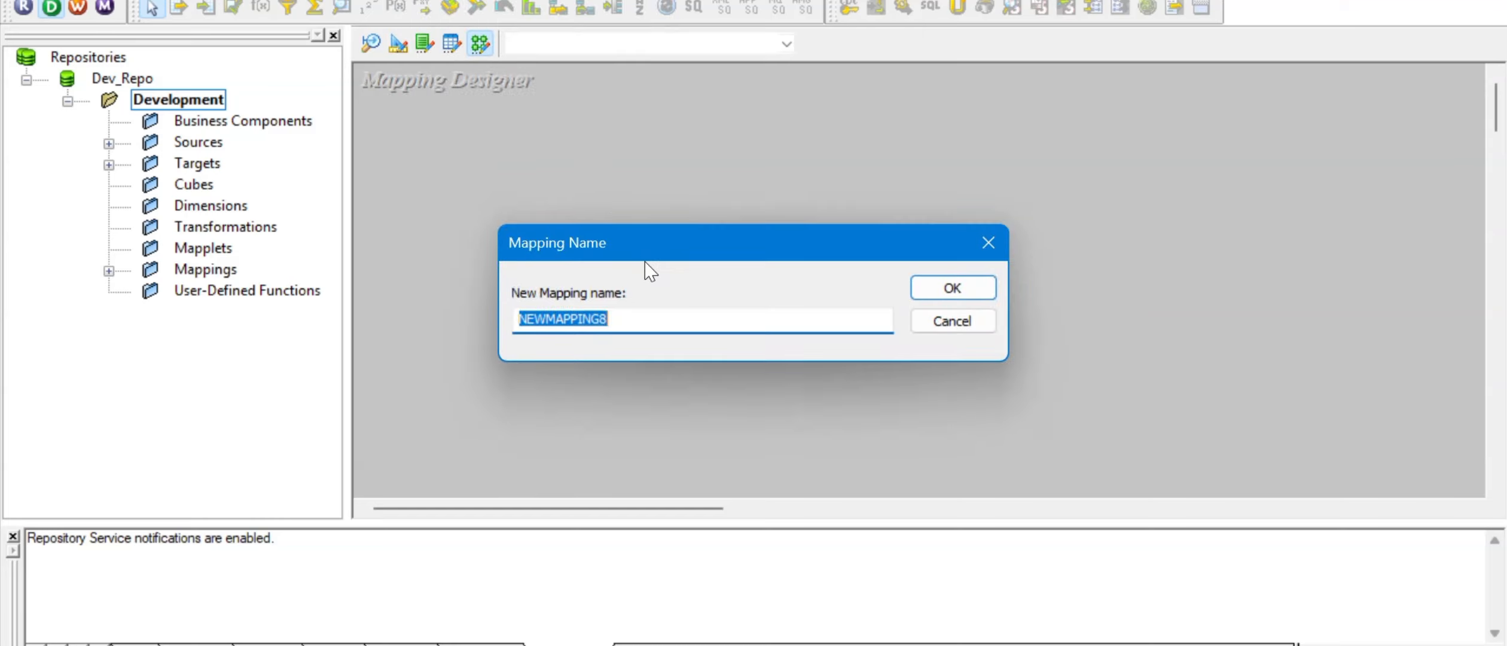
text(m)
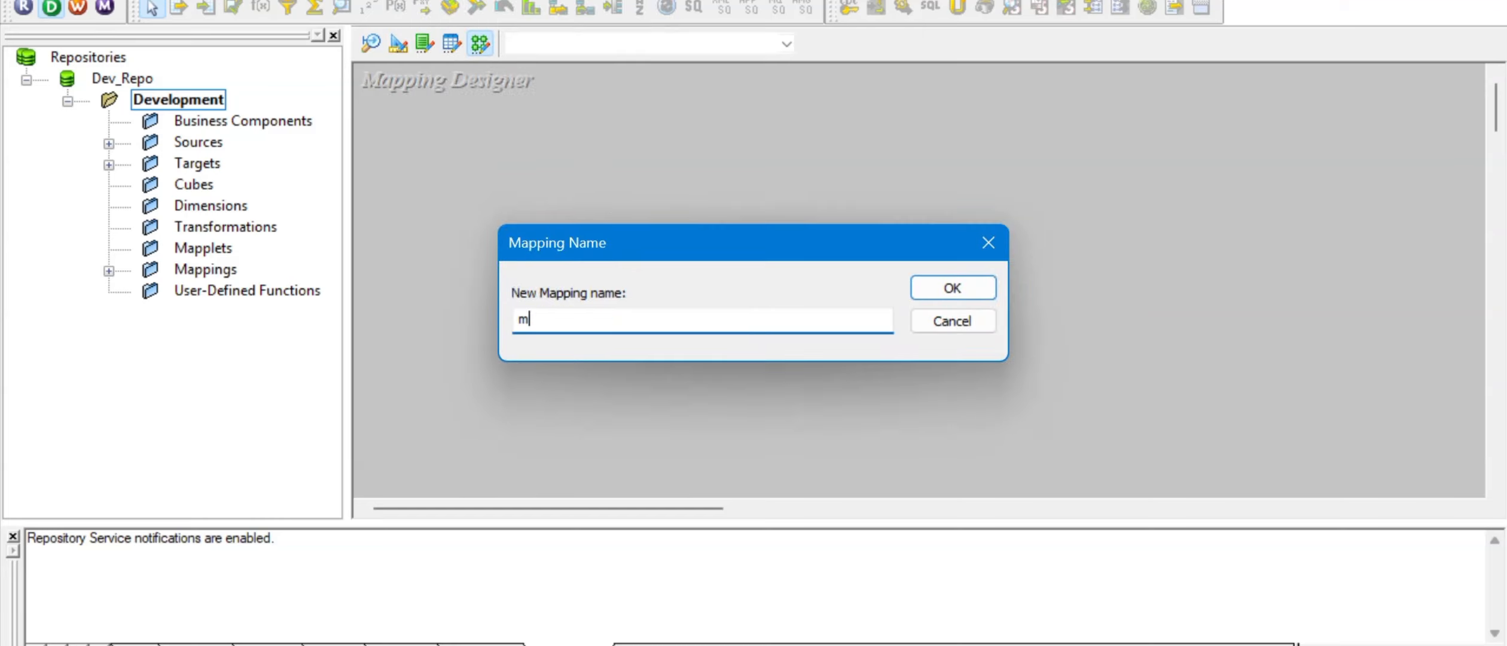
text(_Expression_Trans)
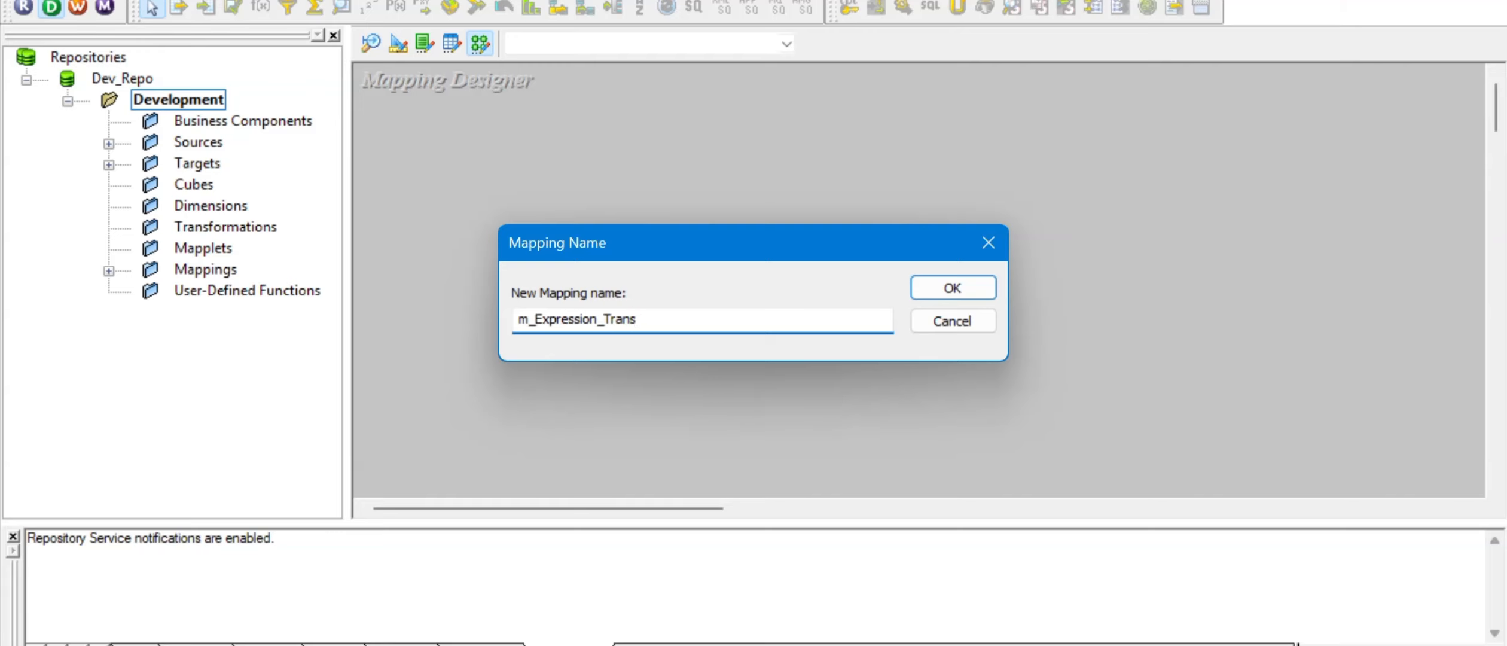
key(Return)
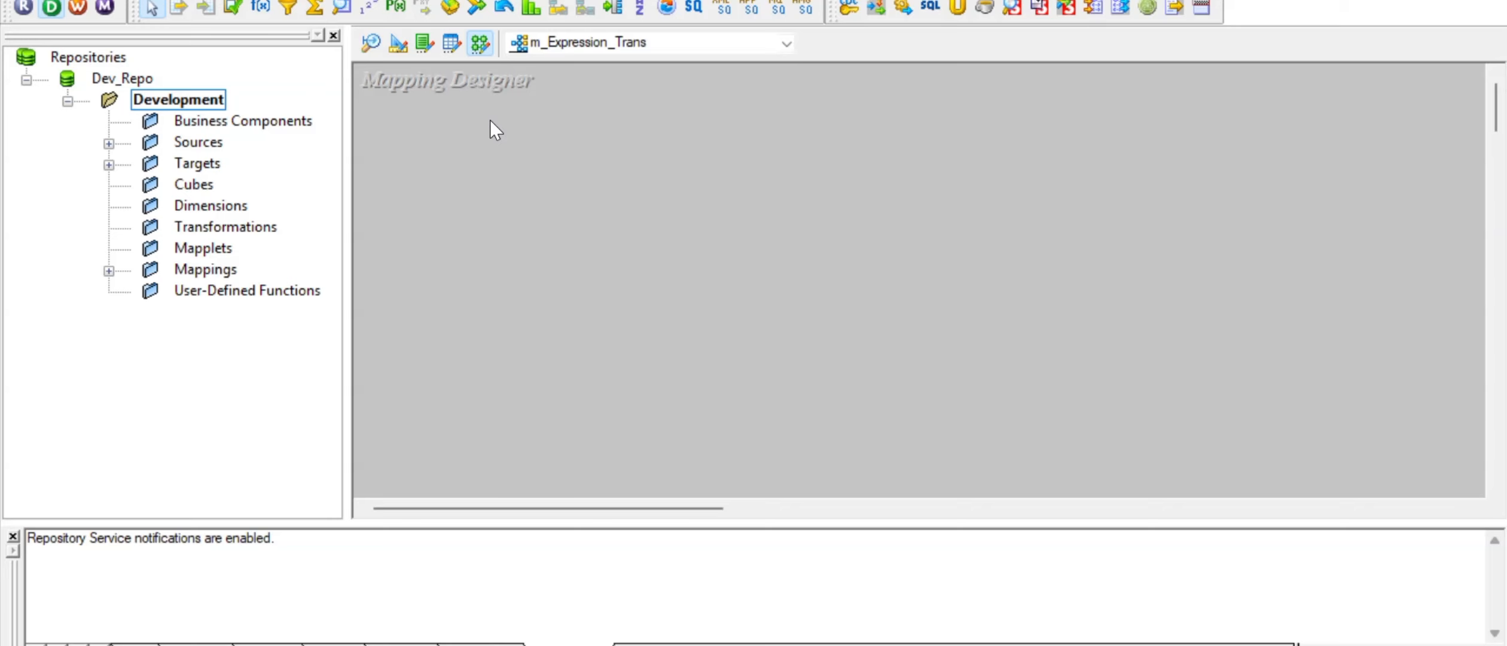
- Drag the TRANS_DETAILS source into the mapping and place SQ_TRANS_DETAILS beside it
click(370, 48)
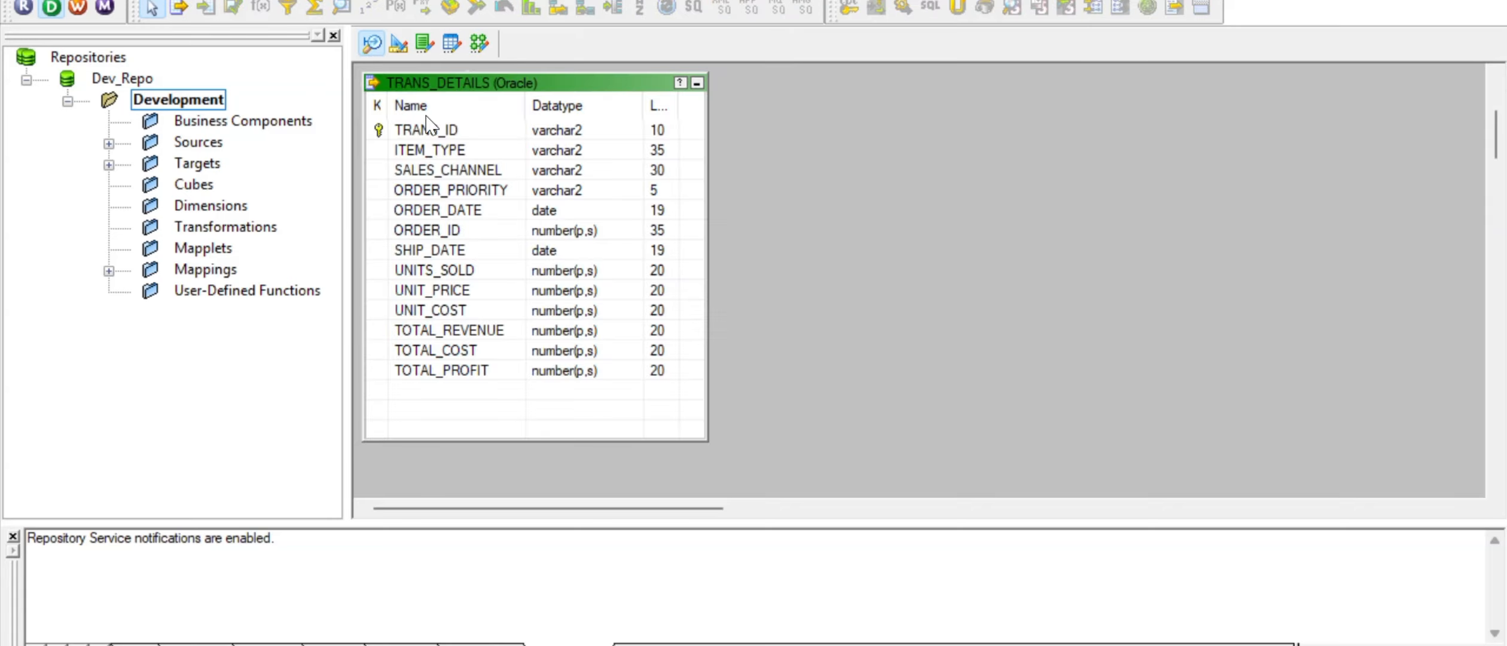
click(395, 45)
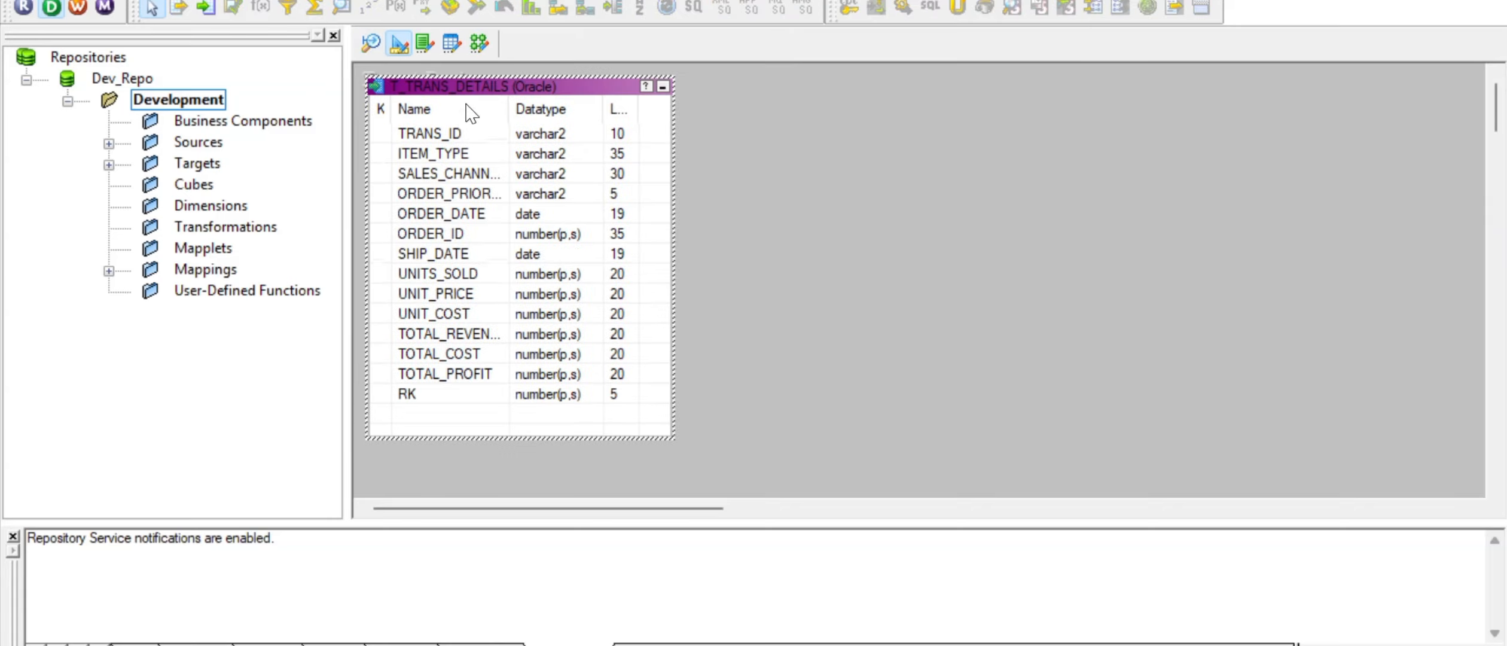
click(479, 43)
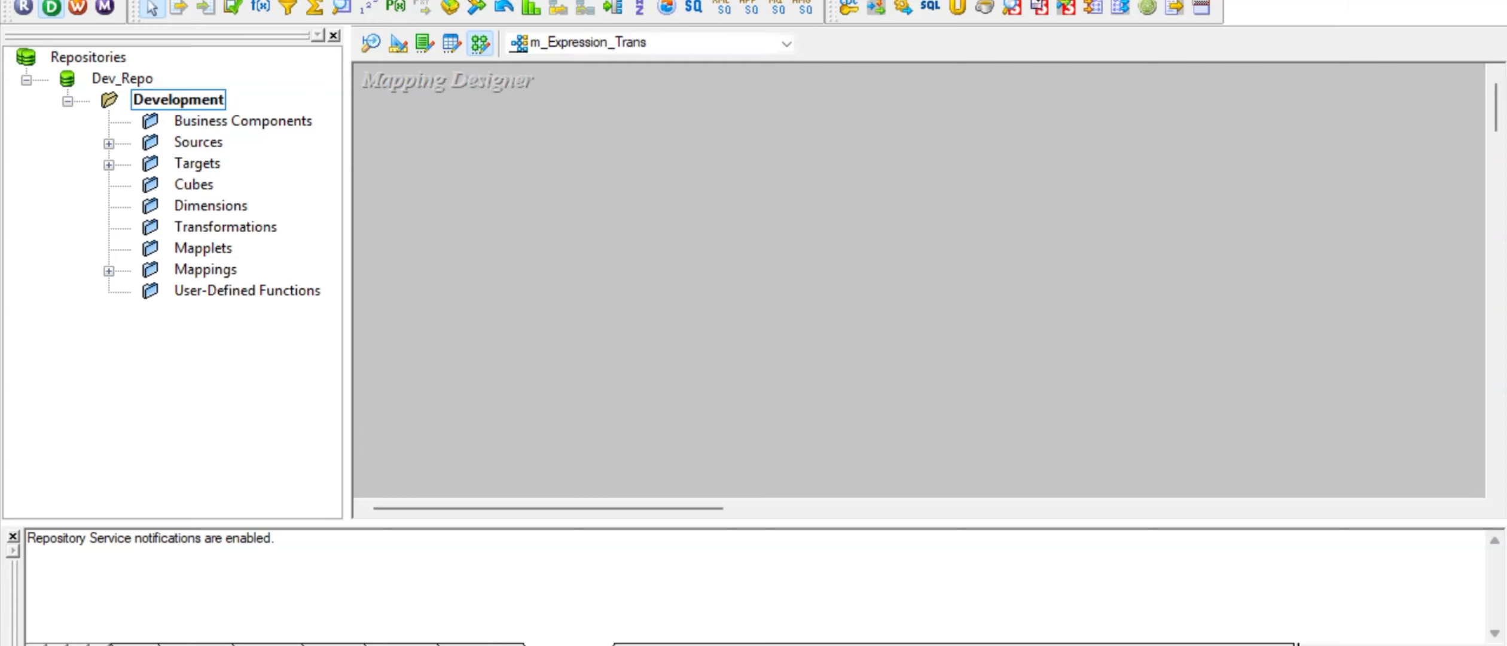
click(152, 148)
click(108, 144)
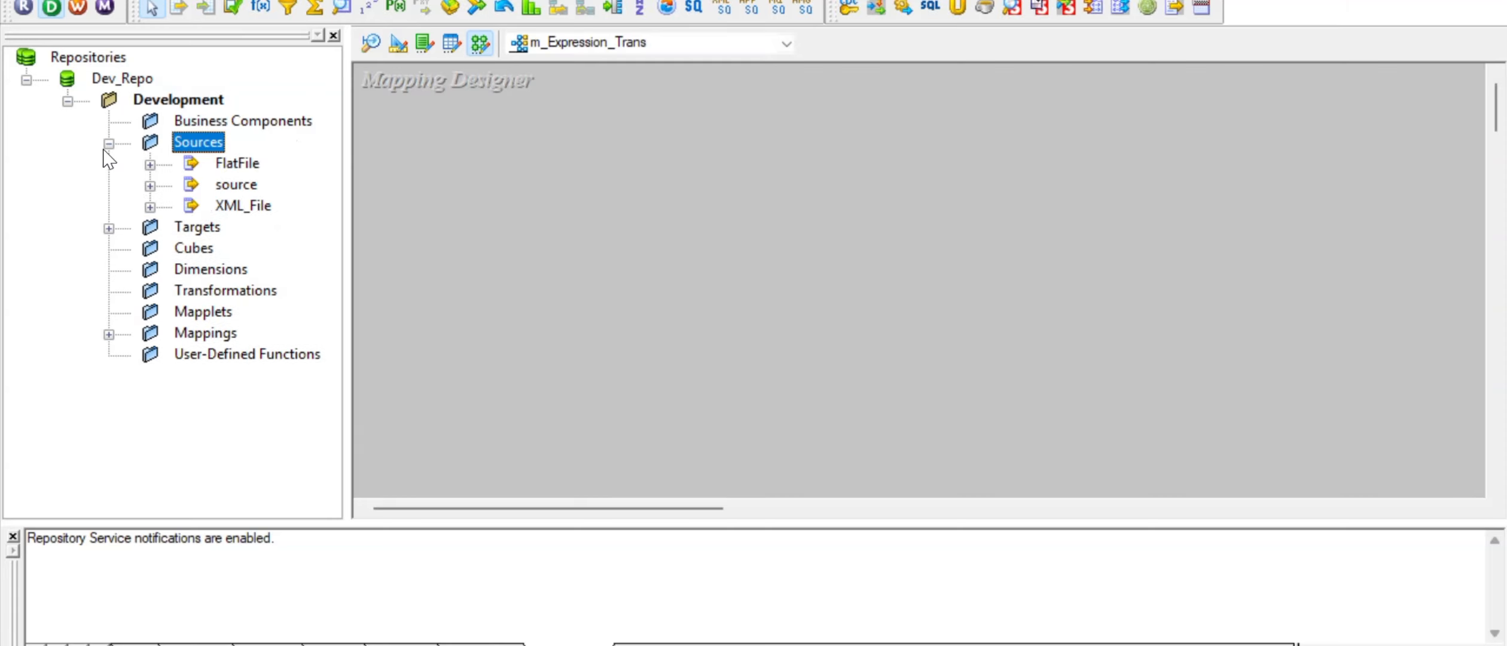
click(150, 186)
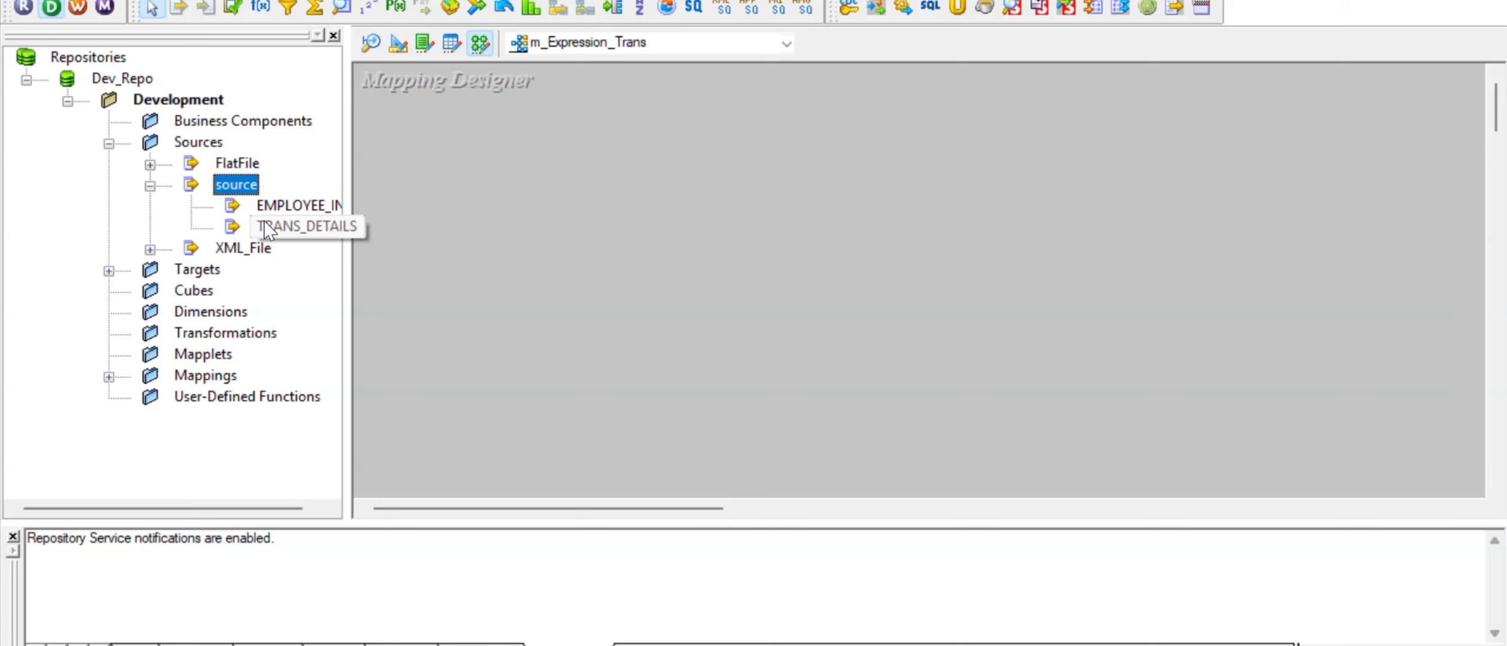
drag(279, 229, 479, 194)
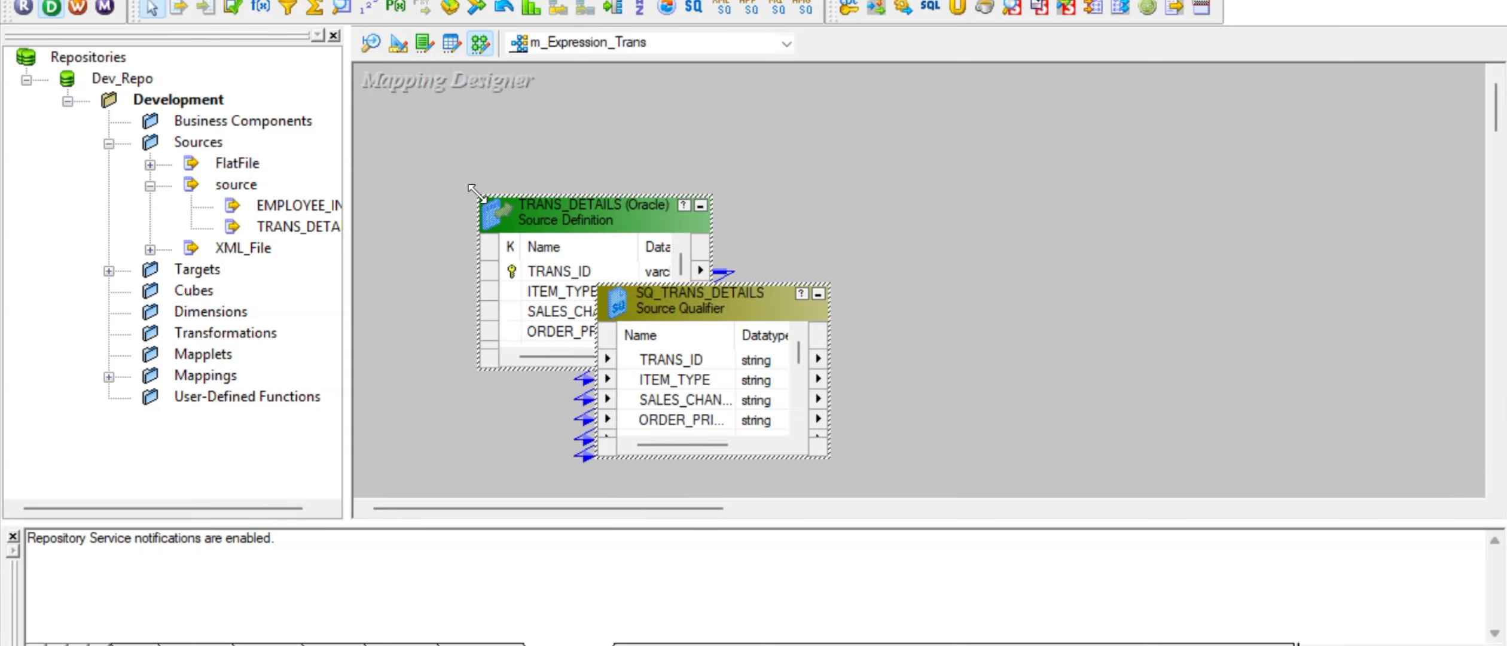
click(721, 300)
drag(720, 300, 883, 210)
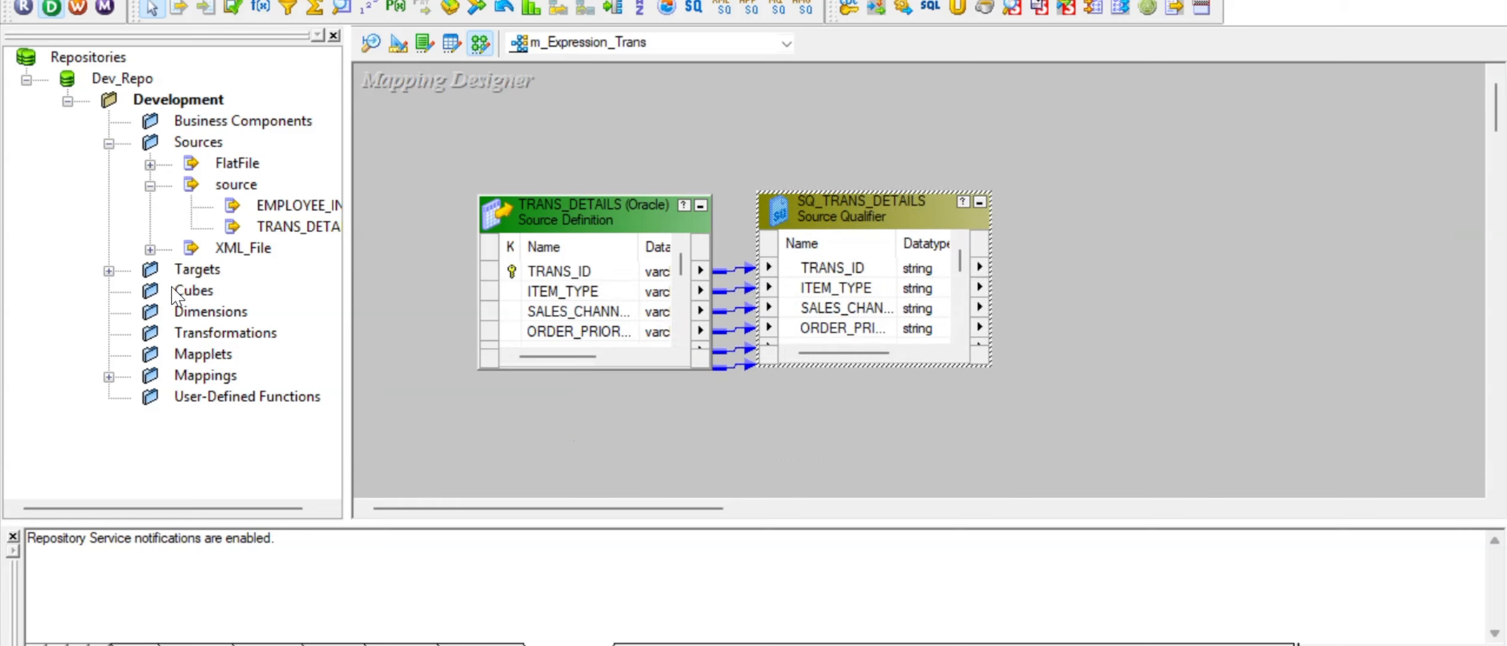
- Add the T_TRANS_DETAILS target, enlarge it, and move it to the far right
click(108, 271)
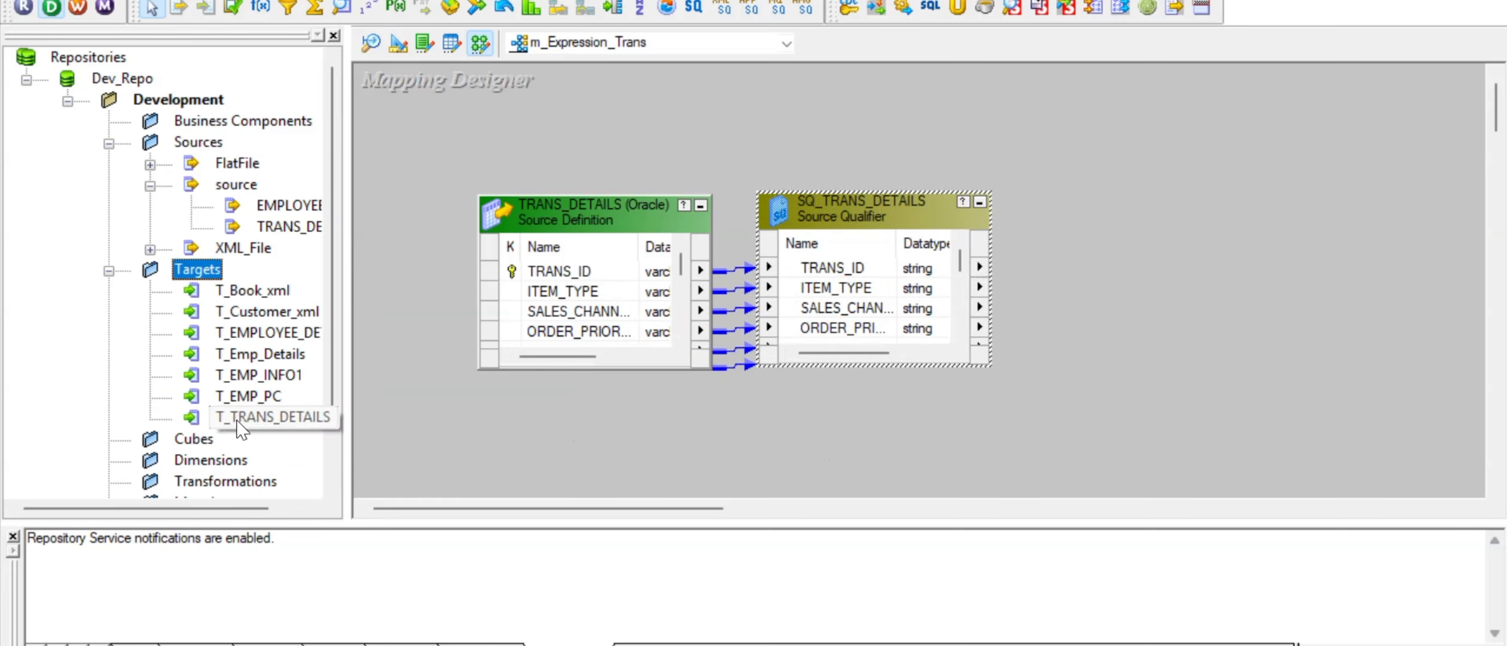
drag(242, 417, 1121, 216)
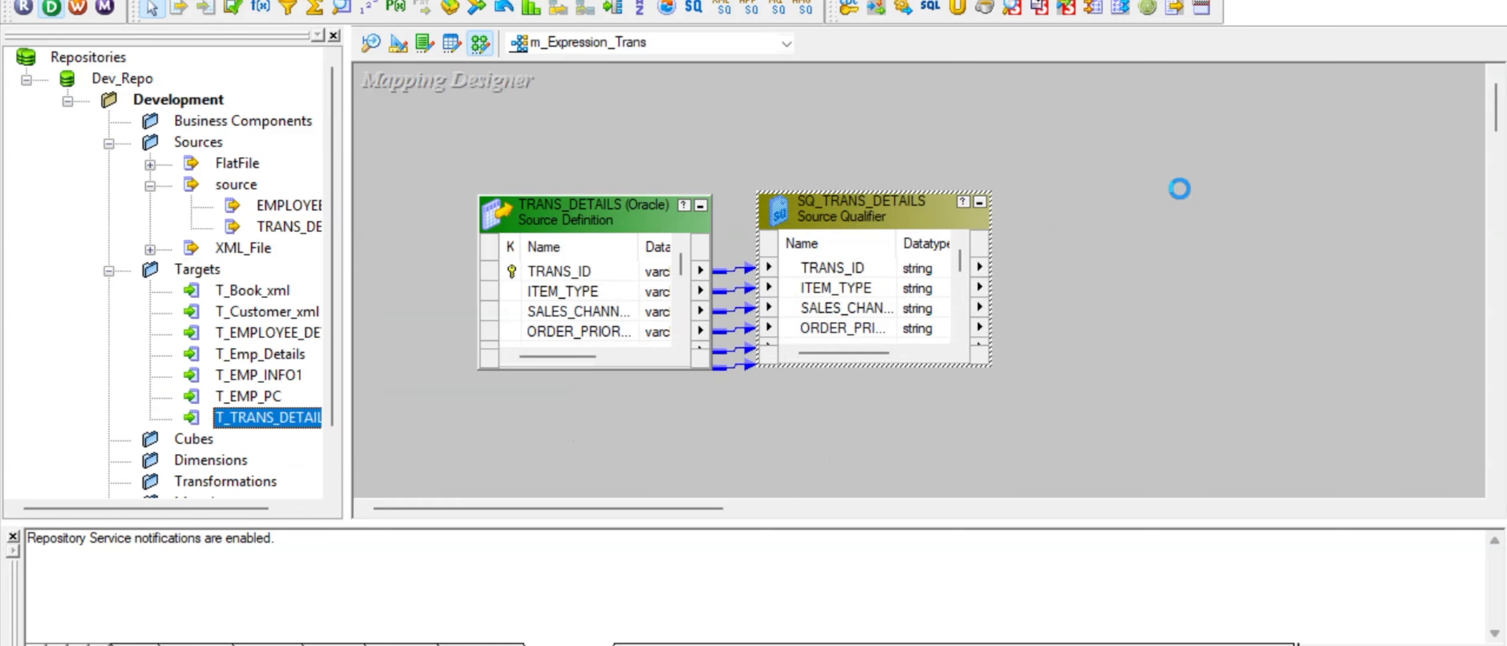
drag(1177, 186, 1111, 118)
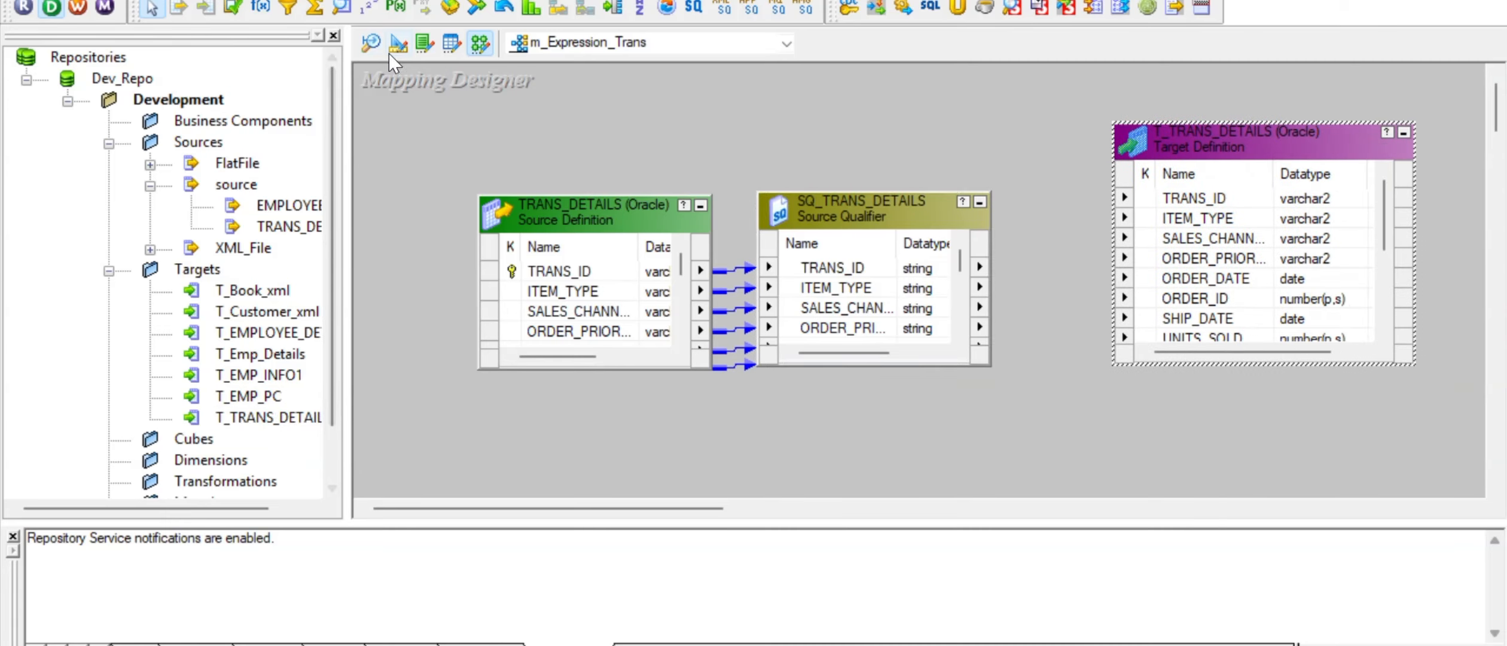
click(333, 36)
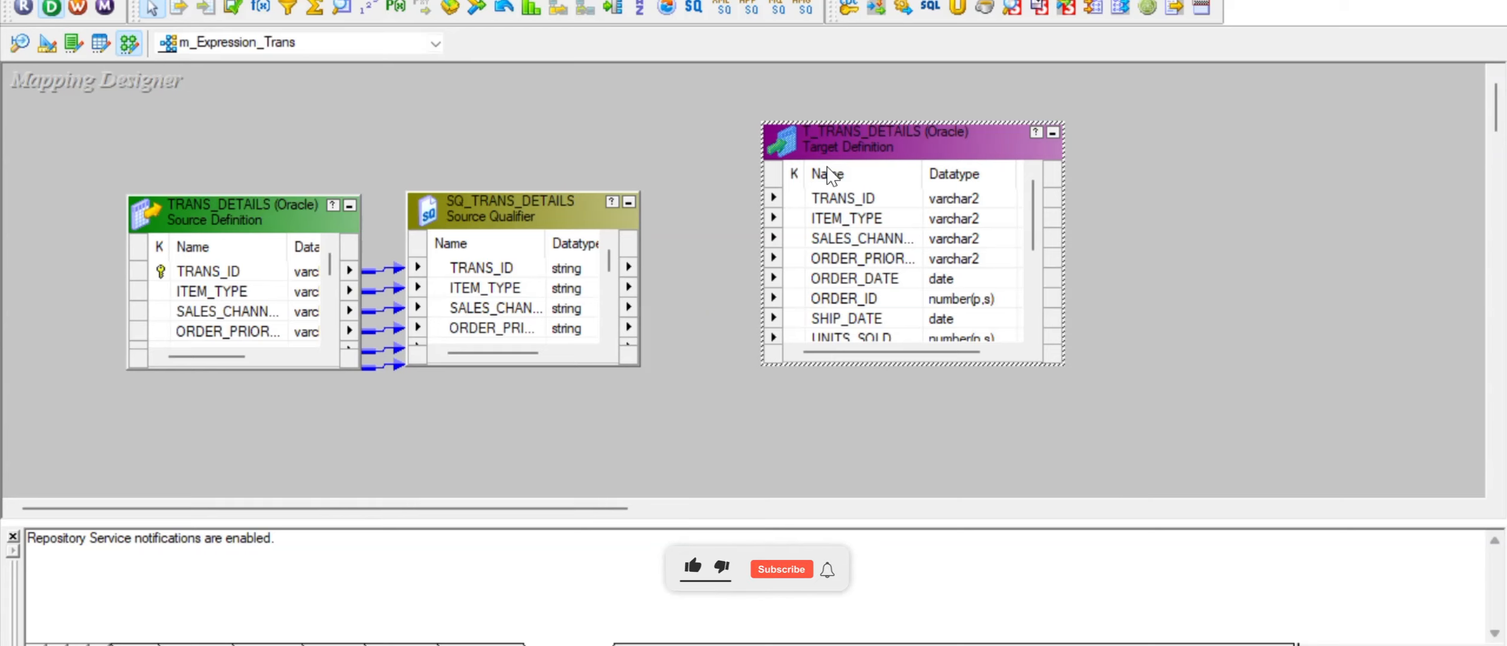
drag(913, 146, 1307, 162)
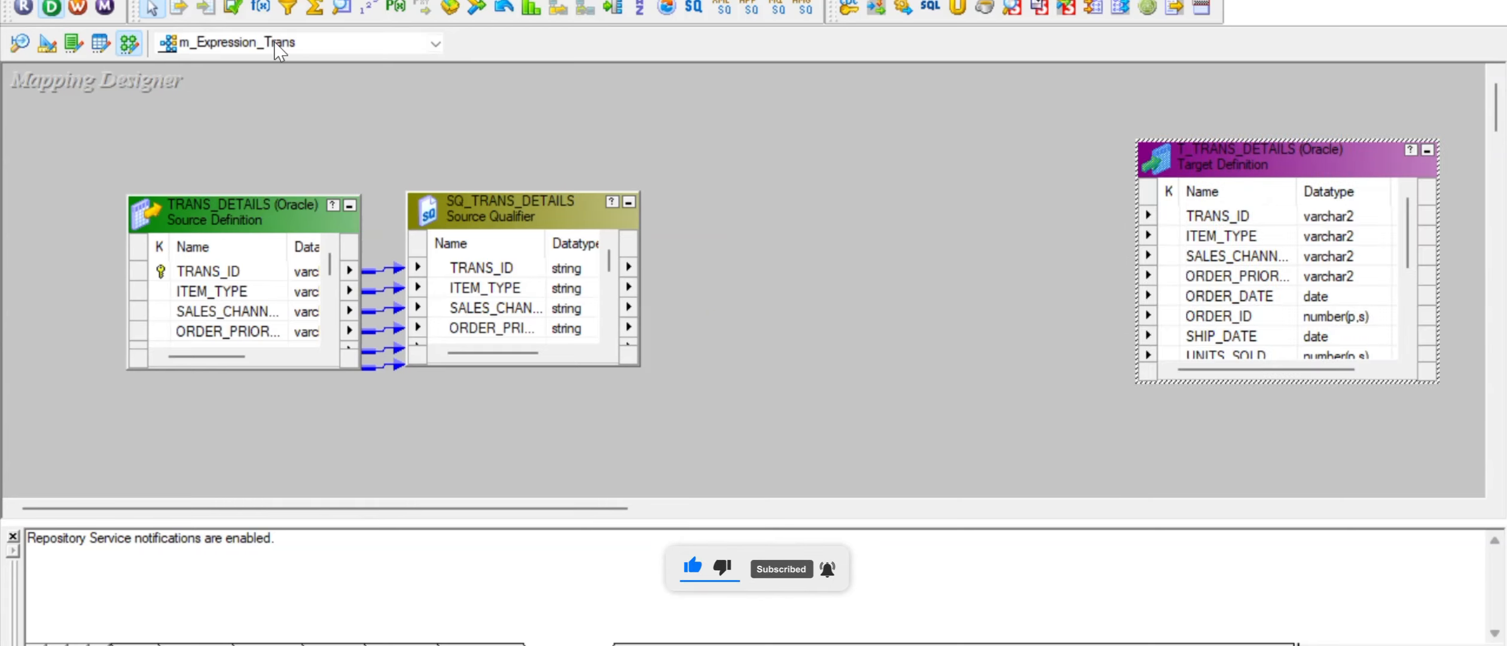
- Create an EXPTRANS Expression transformation between the qualifier and the target
click(260, 8)
drag(723, 119, 1042, 417)
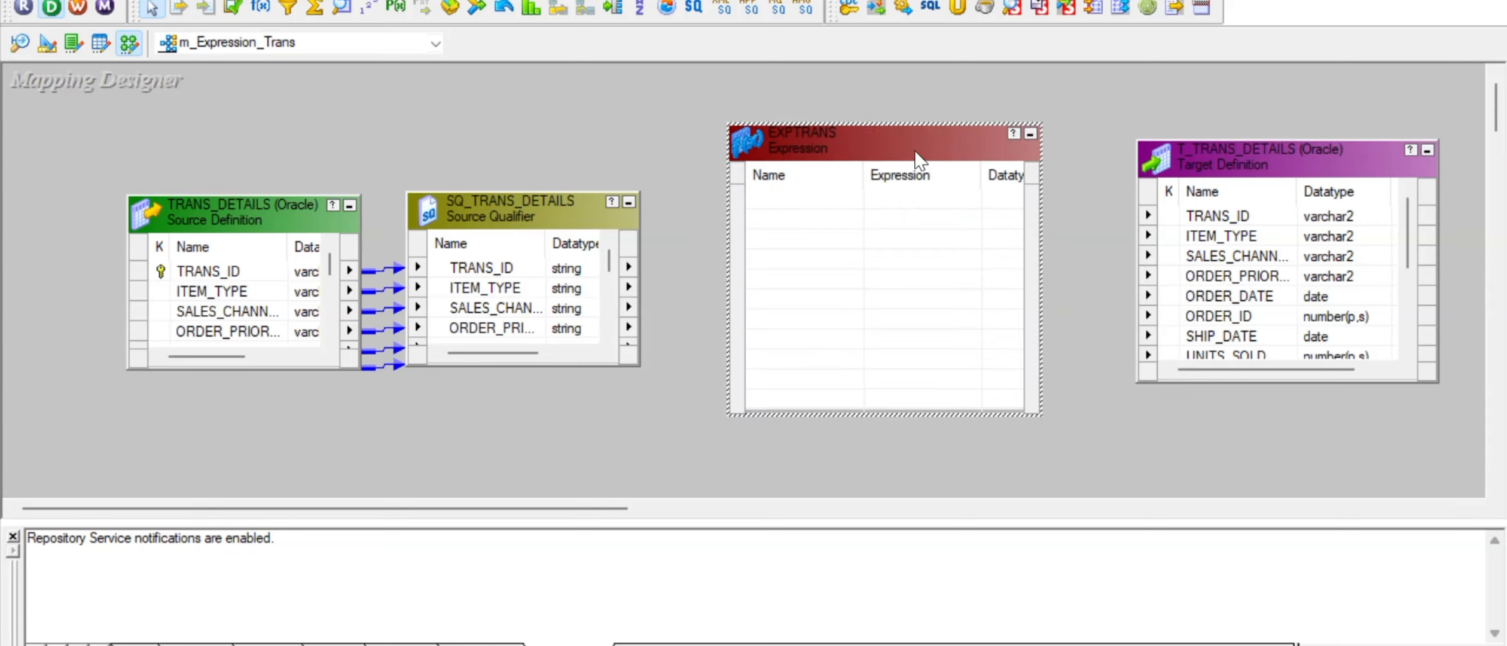
drag(916, 154, 945, 136)
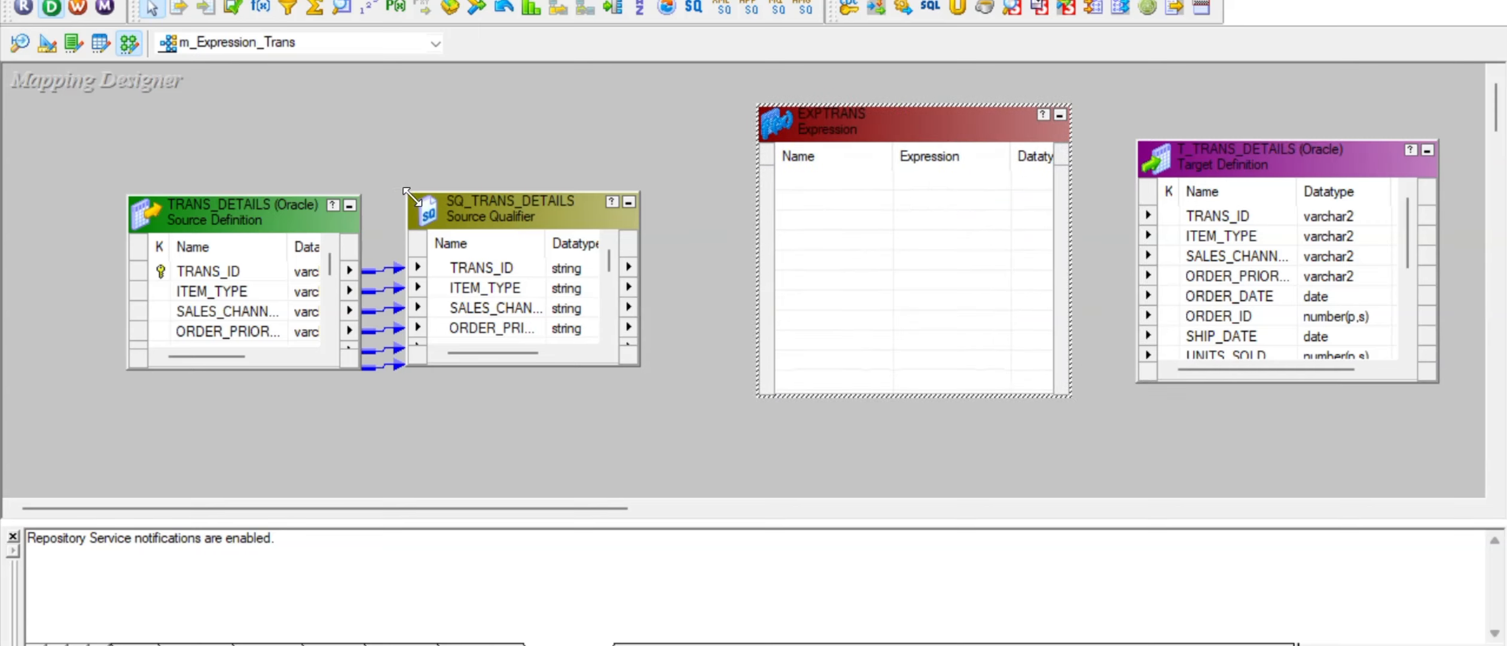
- Link all SQ_TRANS_DETAILS ports into EXPTRANS, lengthen it, and open its Edit Transformations dialog
drag(411, 197, 378, 68)
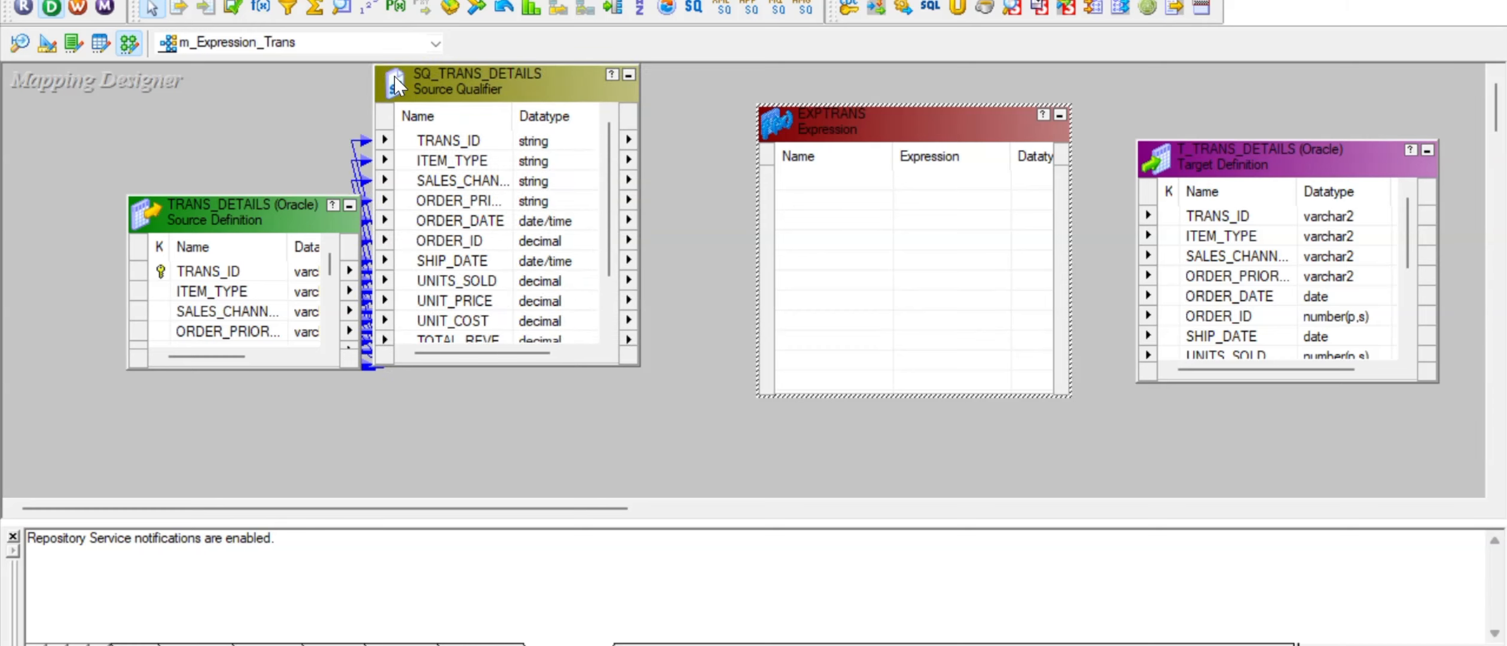
right_click(426, 144)
click(465, 158)
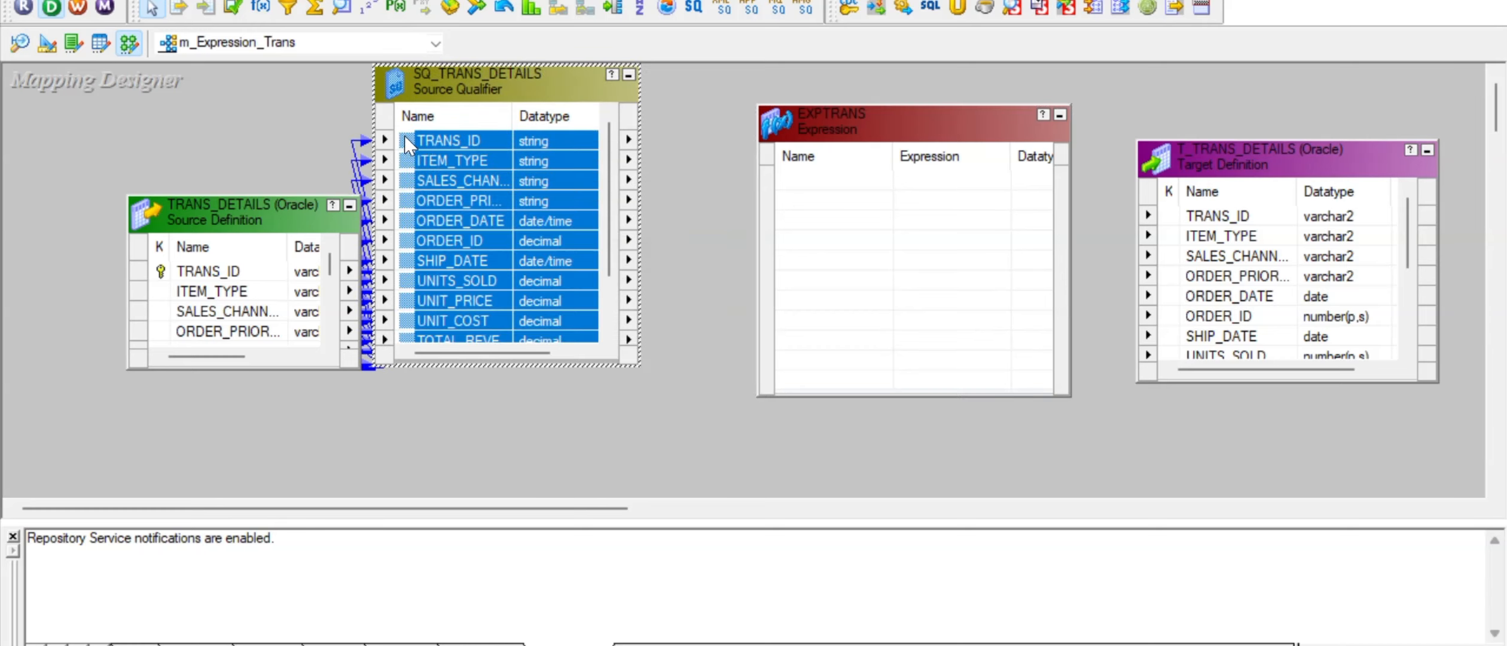
drag(403, 135, 803, 170)
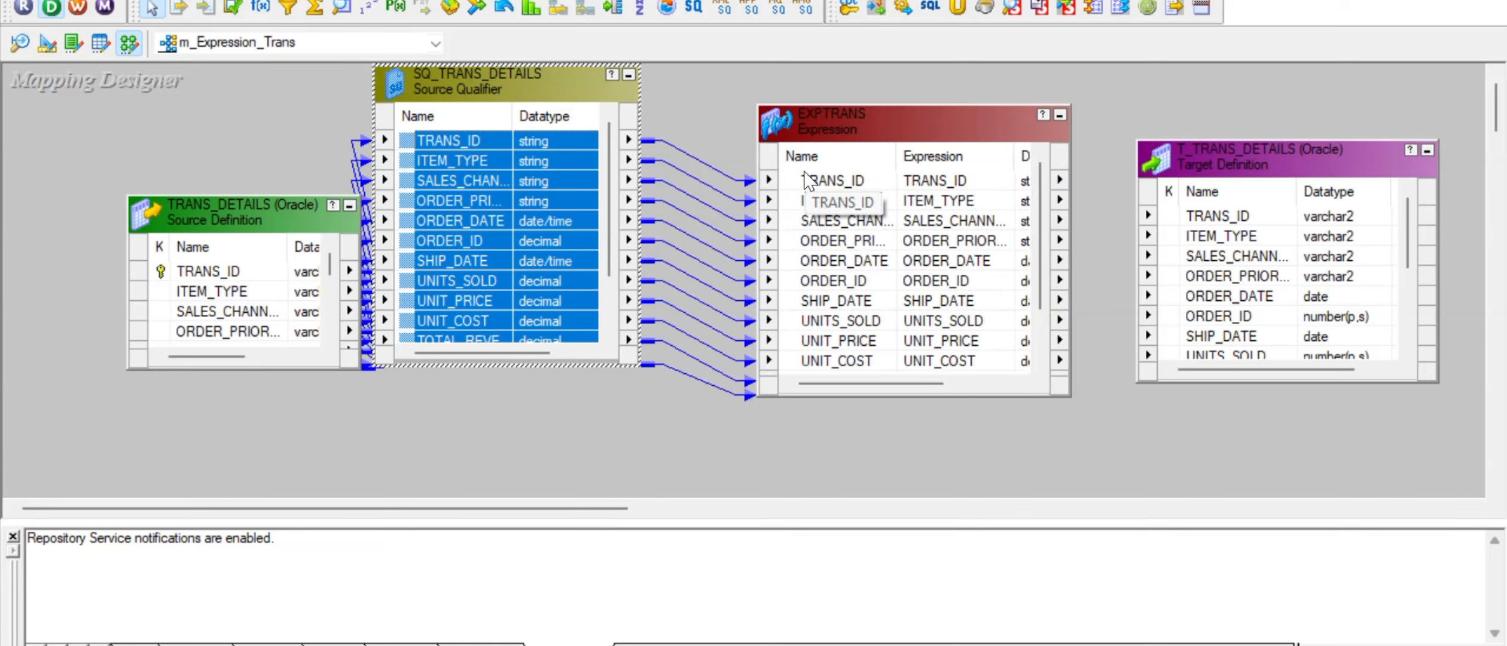
click(529, 281)
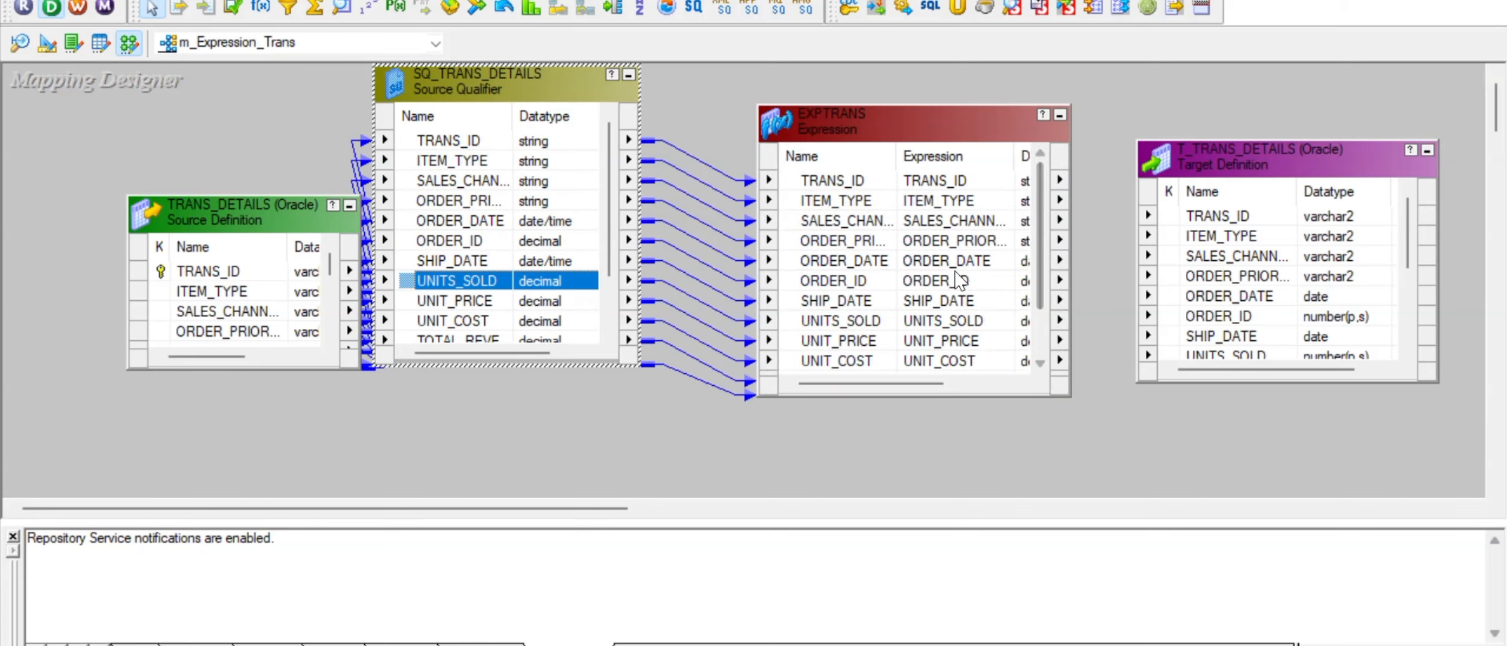
scroll(957, 278, down, 1)
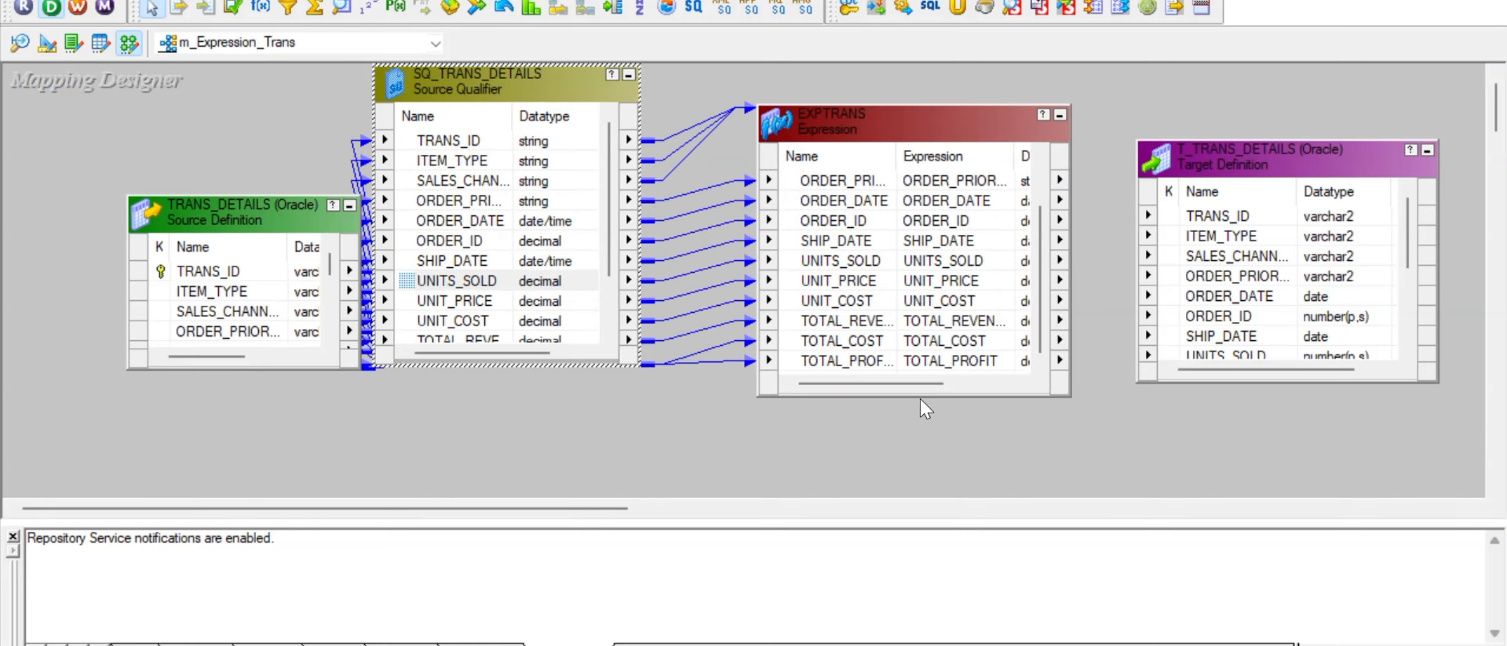
drag(921, 393, 923, 481)
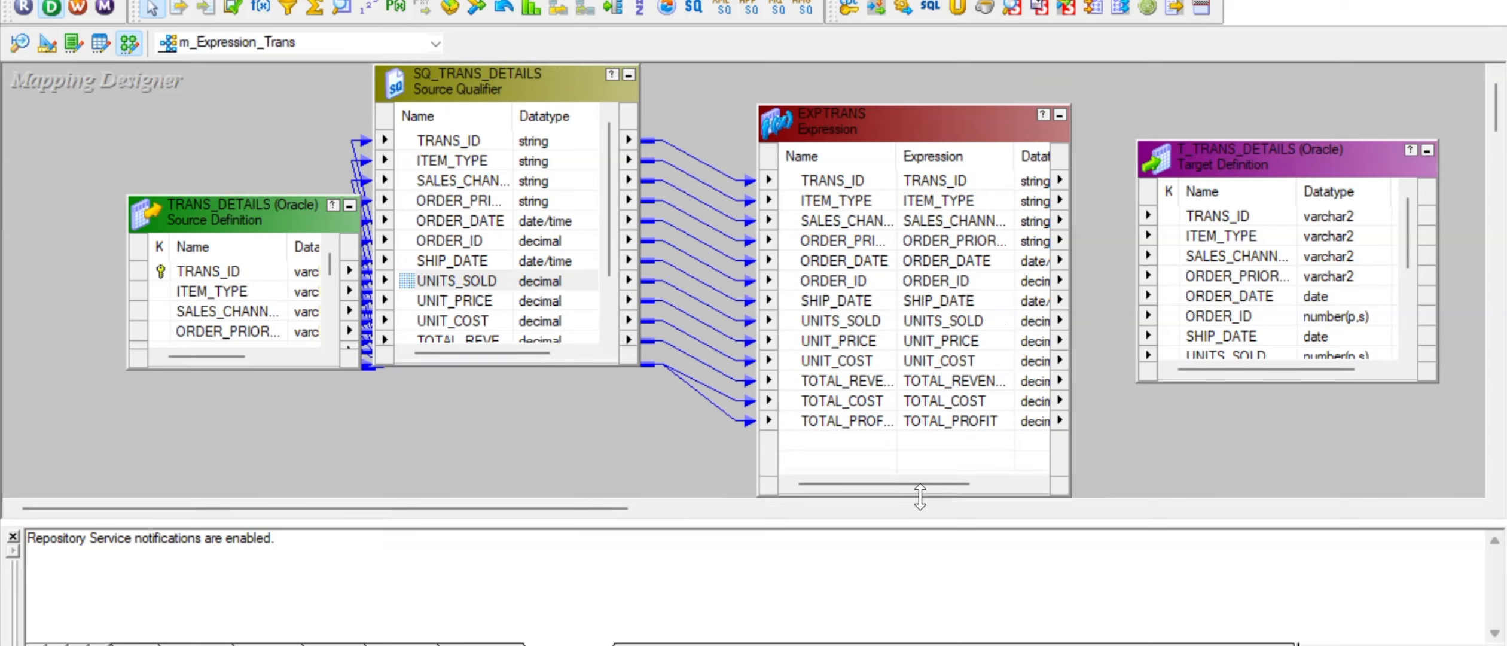
double_click(884, 120)
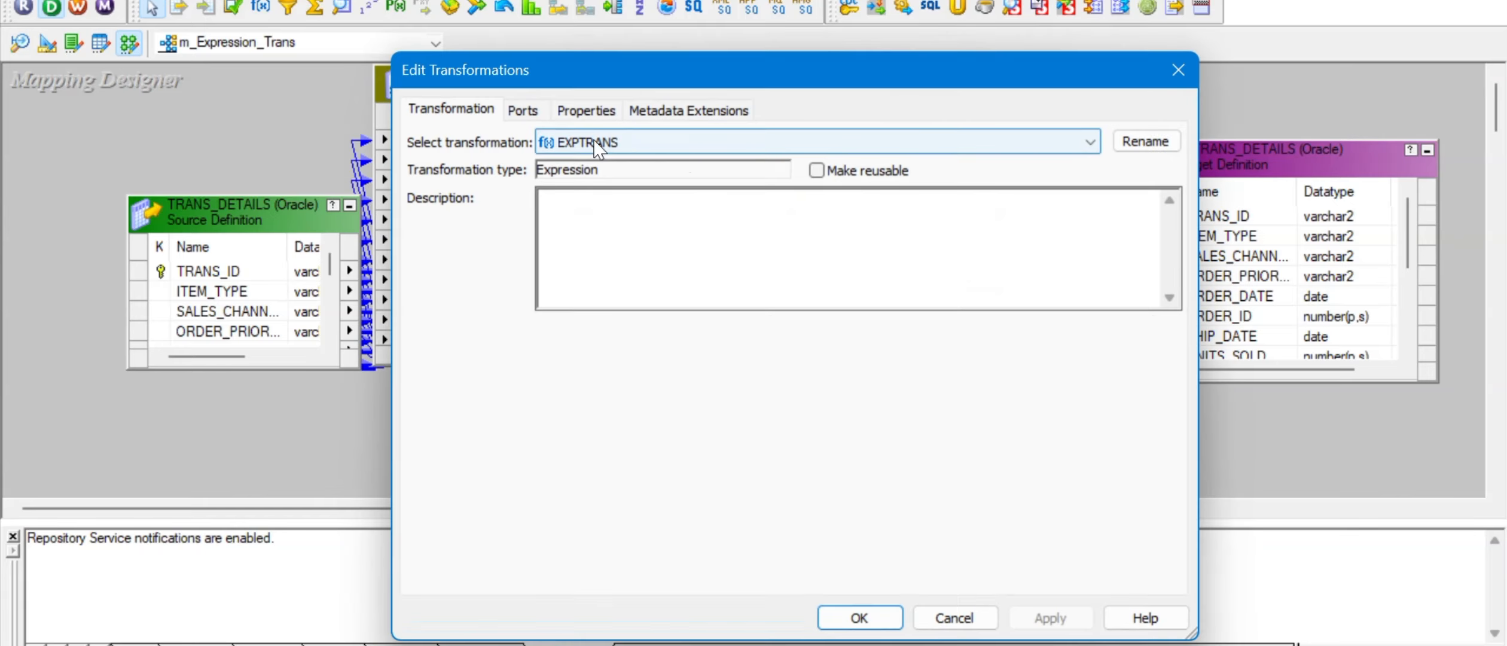
- Review the 13 pass-through ports, TRANS_ID to TOTAL_PROFIT, on EXPTRANS's Ports tab
click(523, 111)
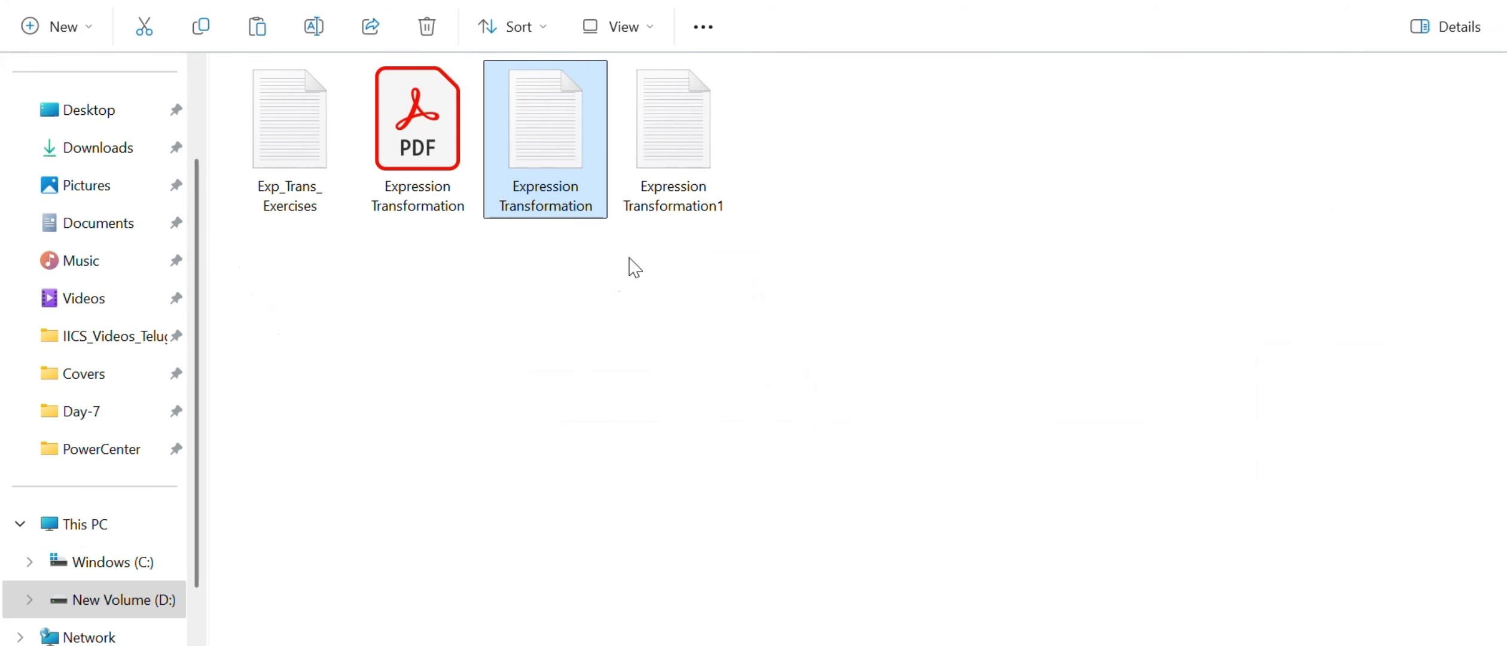
- Open the Expression Transformation1 notes maximized and add blank lines after the title and above Calculations:
click(667, 148)
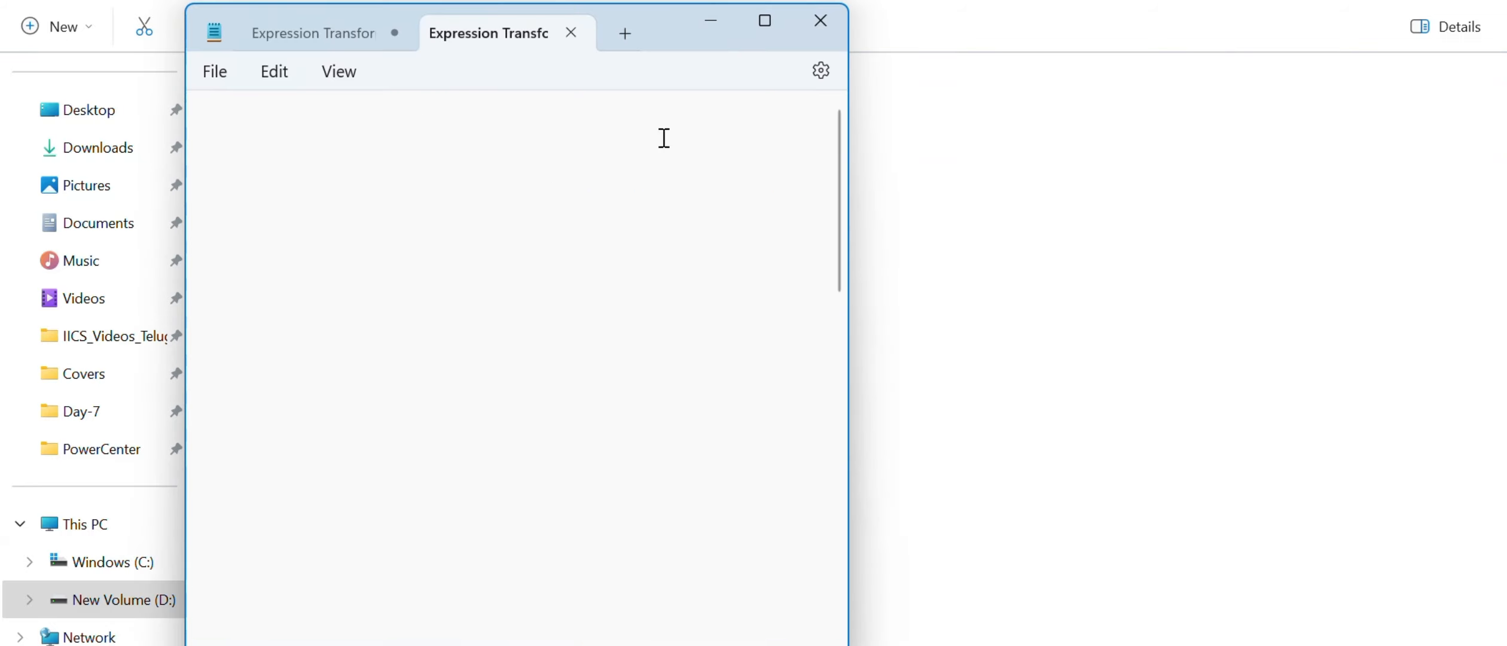
click(769, 21)
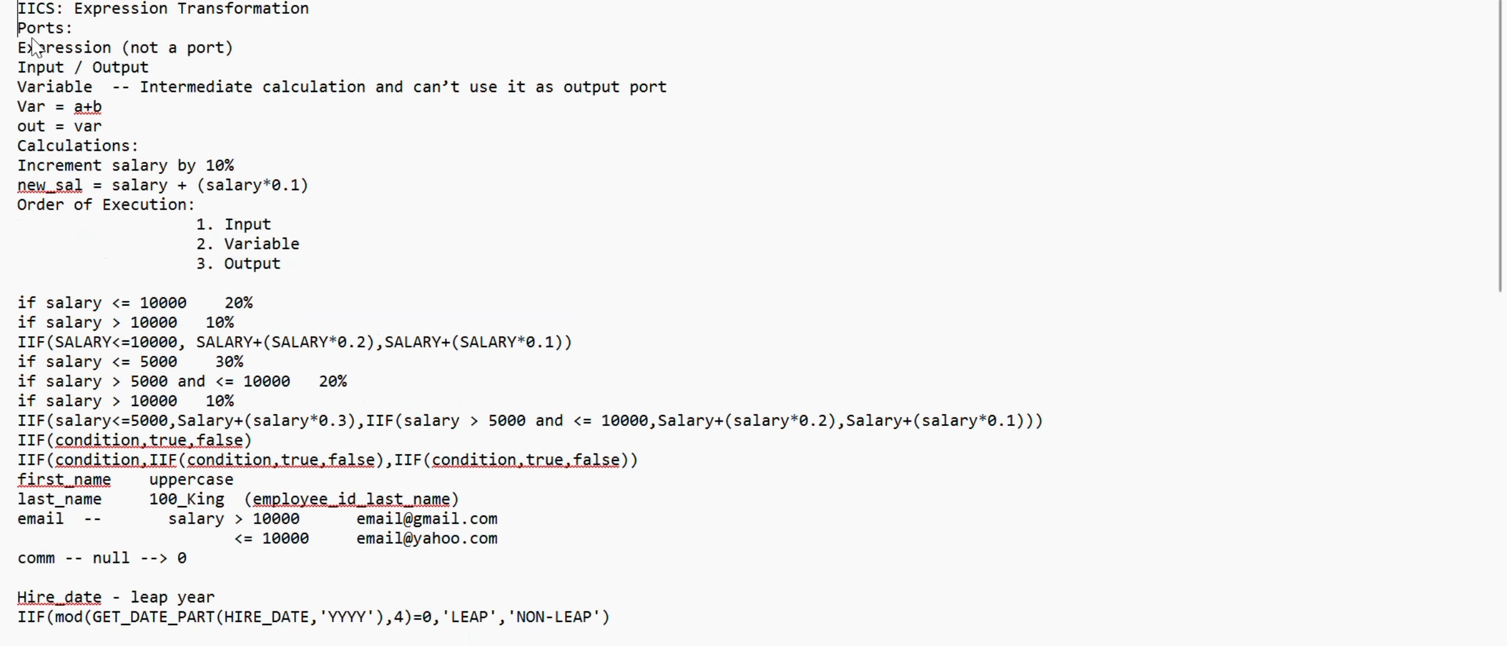
key(Return)
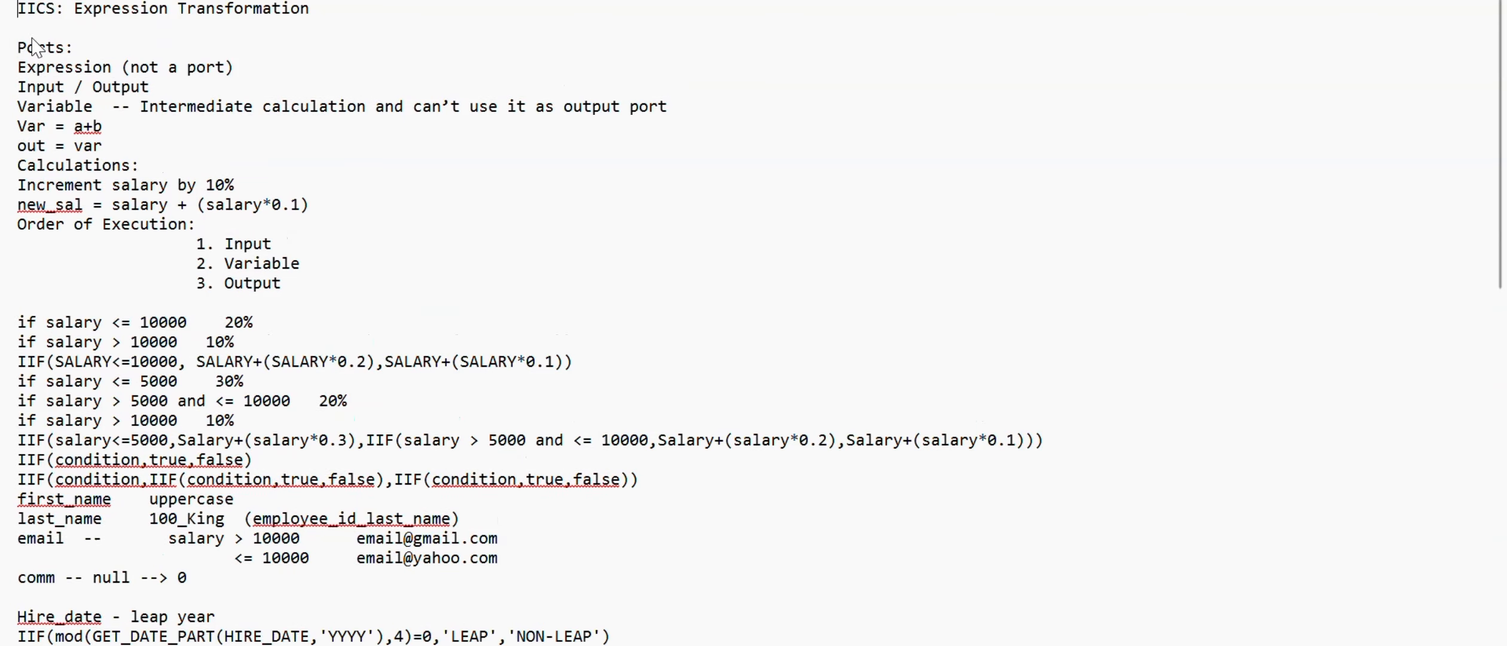
click(14, 174)
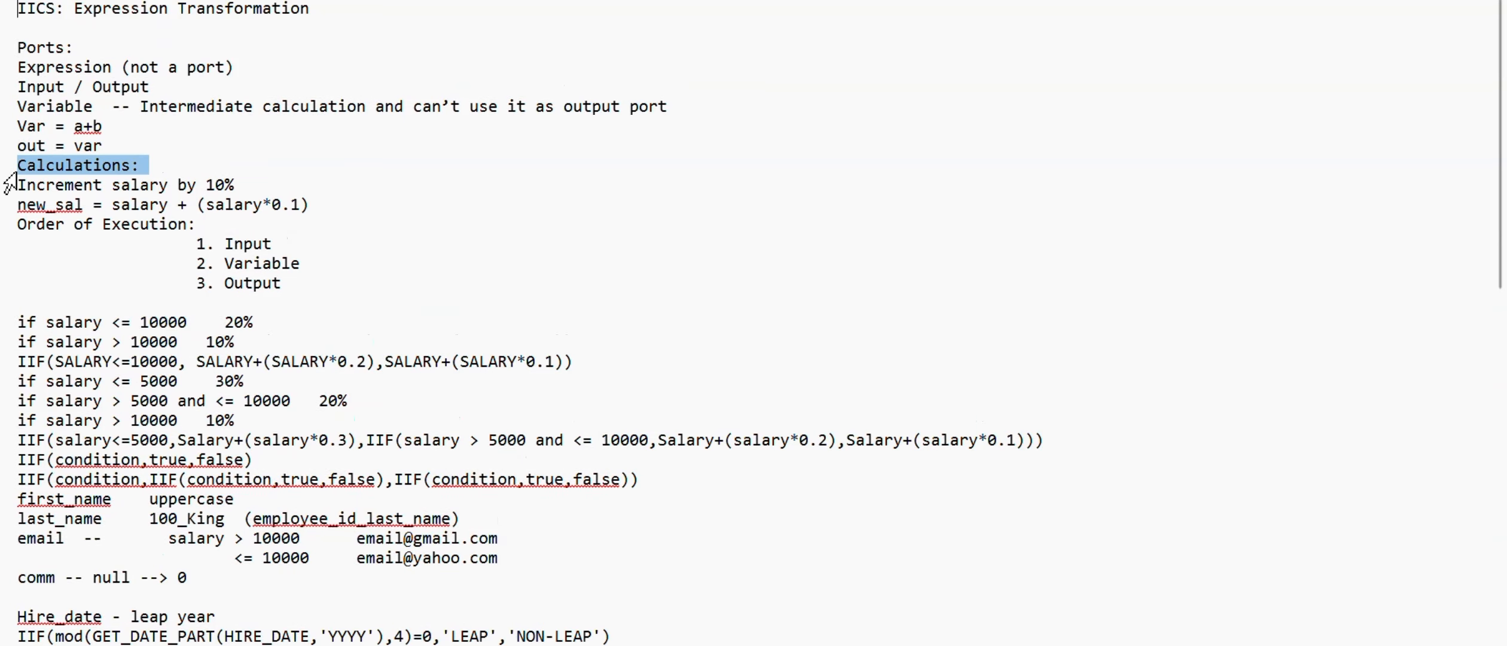
click(23, 168)
key(Return)
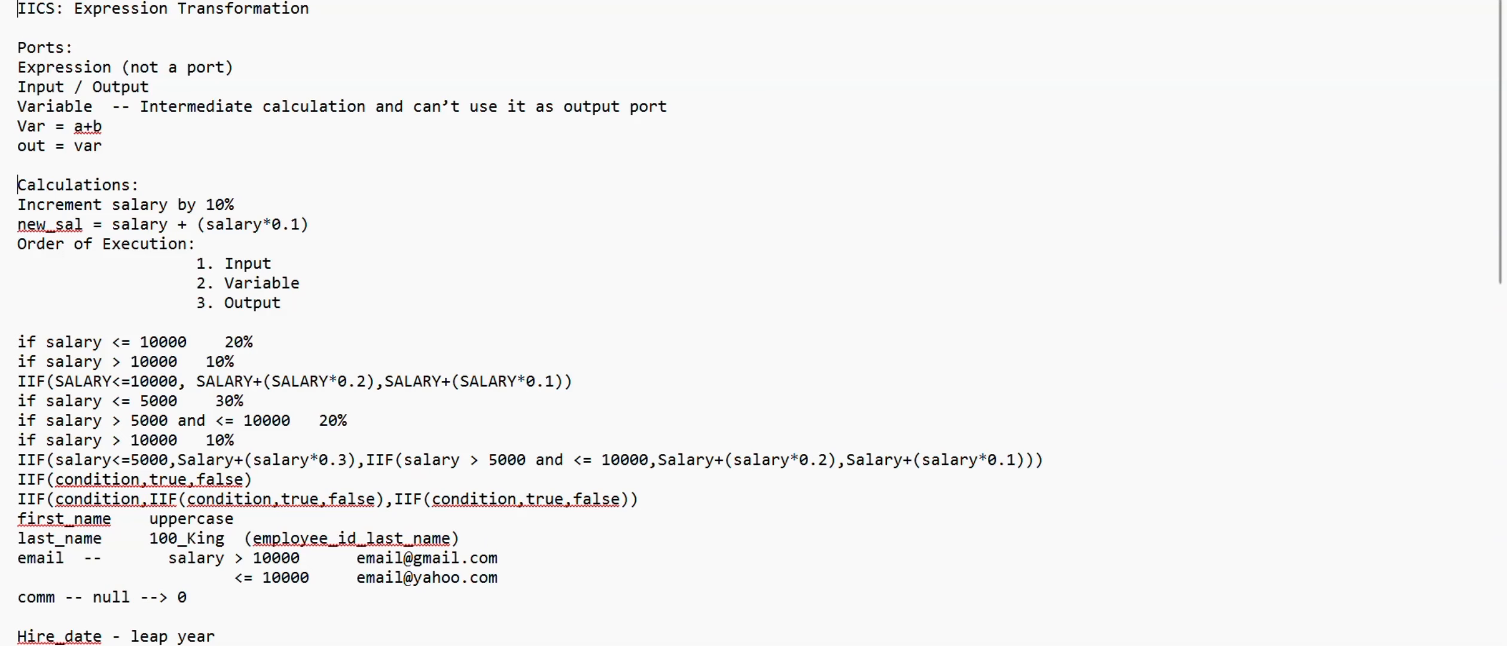
- Scroll to the salary increment requirement and nested IIF logic, then go back to Designer
scroll(90, 347, down, 1)
scroll(90, 347, down, 6)
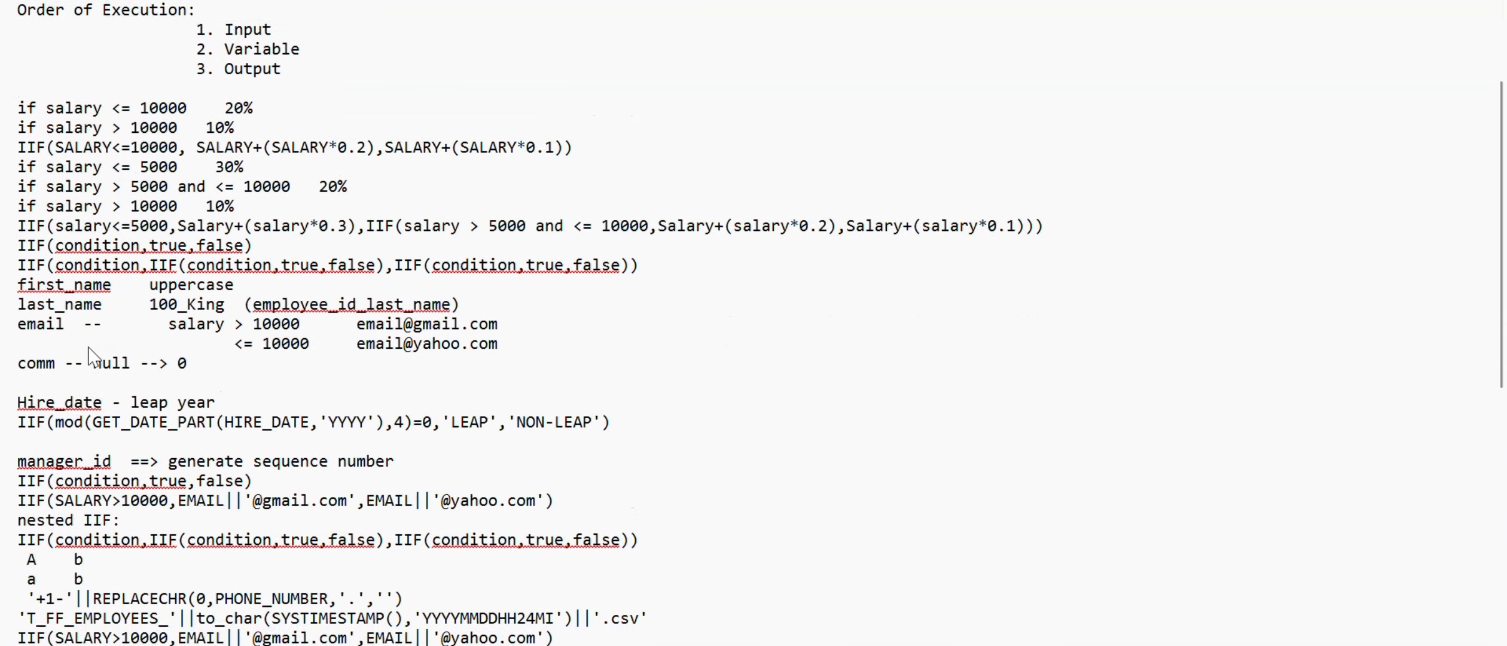
scroll(89, 357, down, 3)
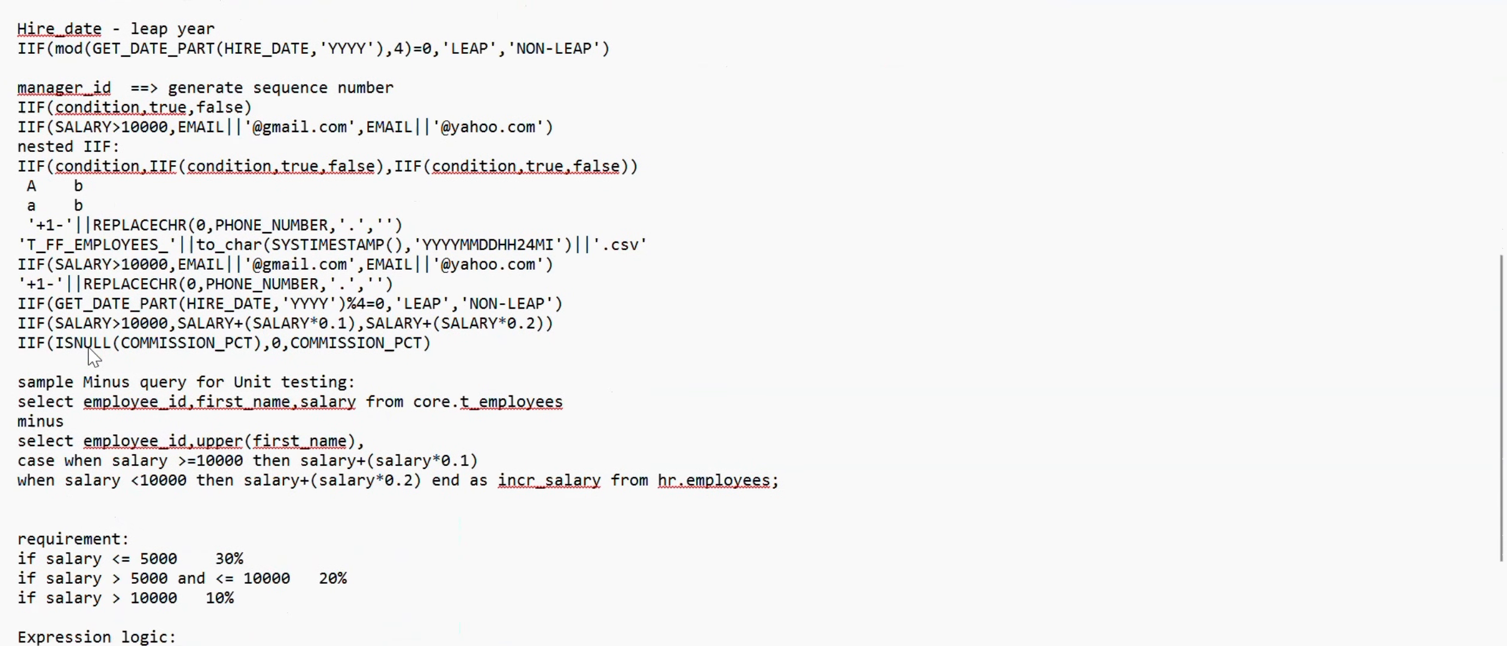
scroll(90, 357, down, 3)
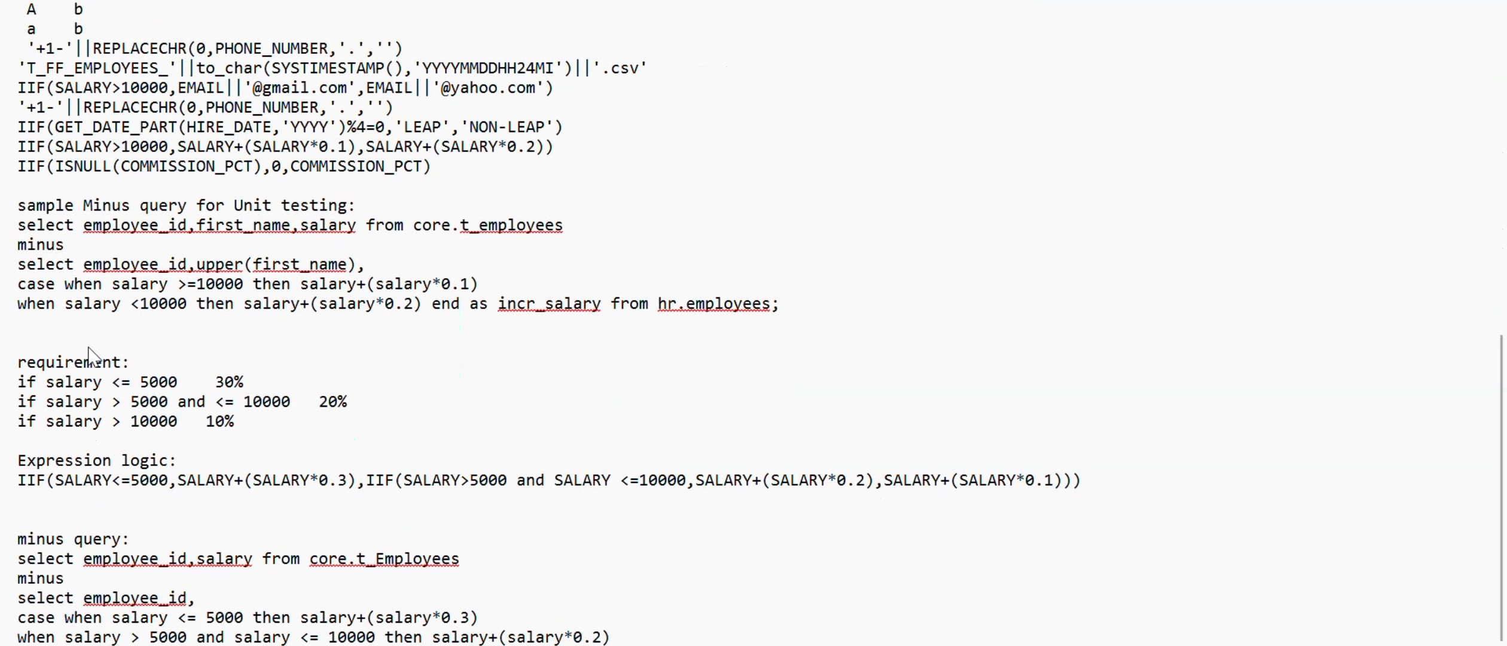
scroll(90, 357, down, 1)
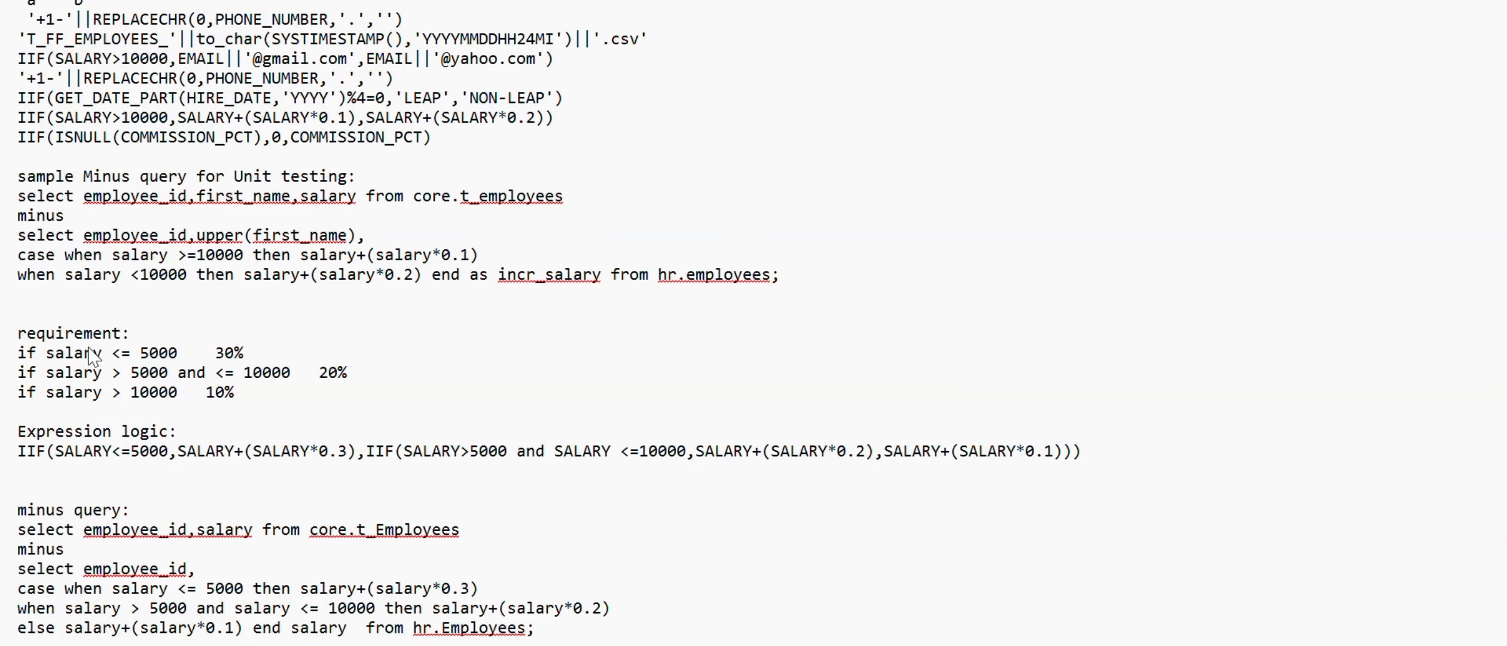
scroll(93, 357, up, 3)
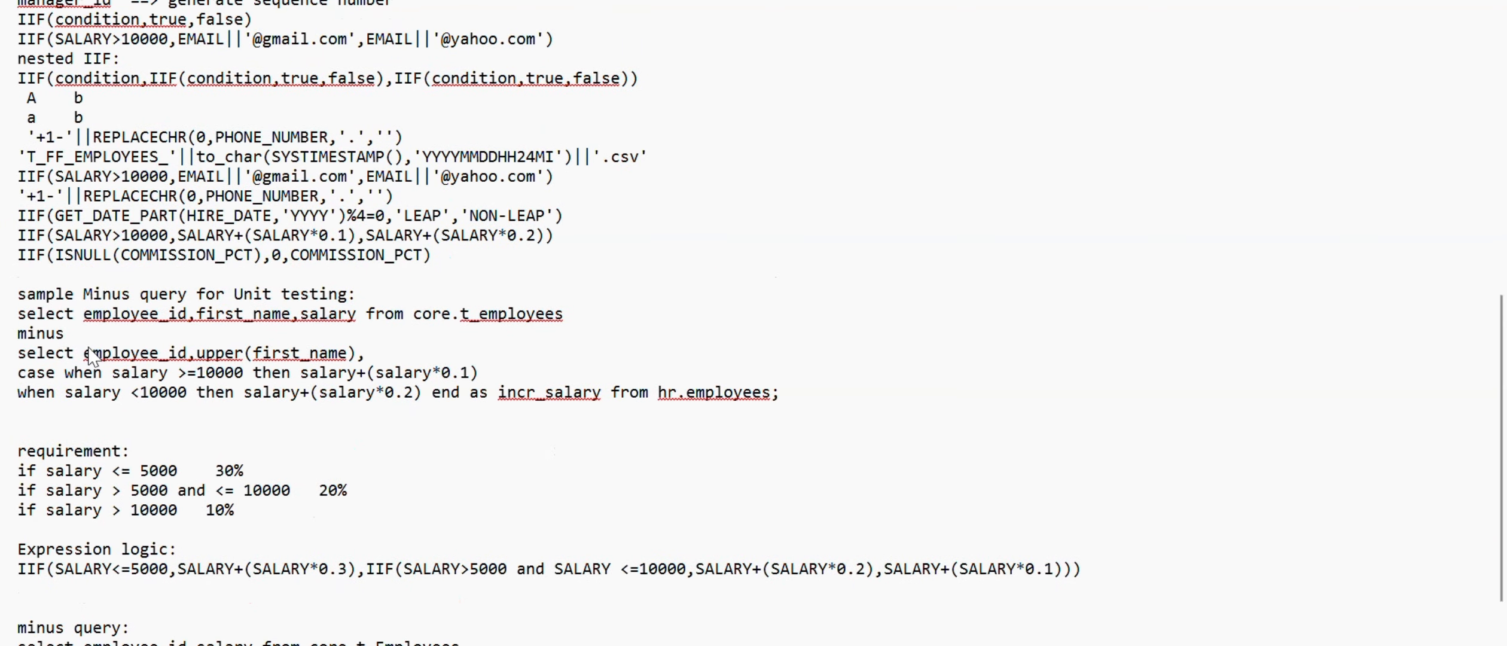
key(alt+Tab)
key(alt+Tab)
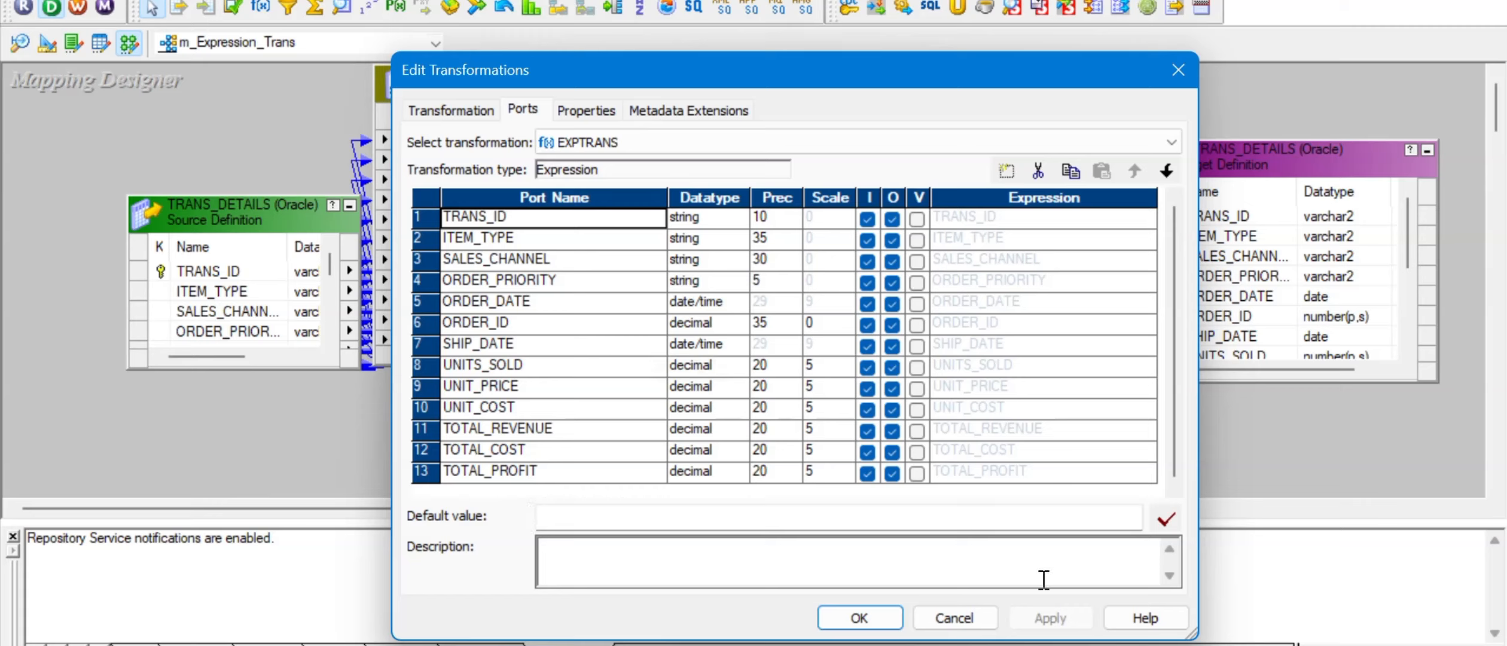
- Discard the expression edits and create a new mapping named m_Expression_Trans
click(954, 618)
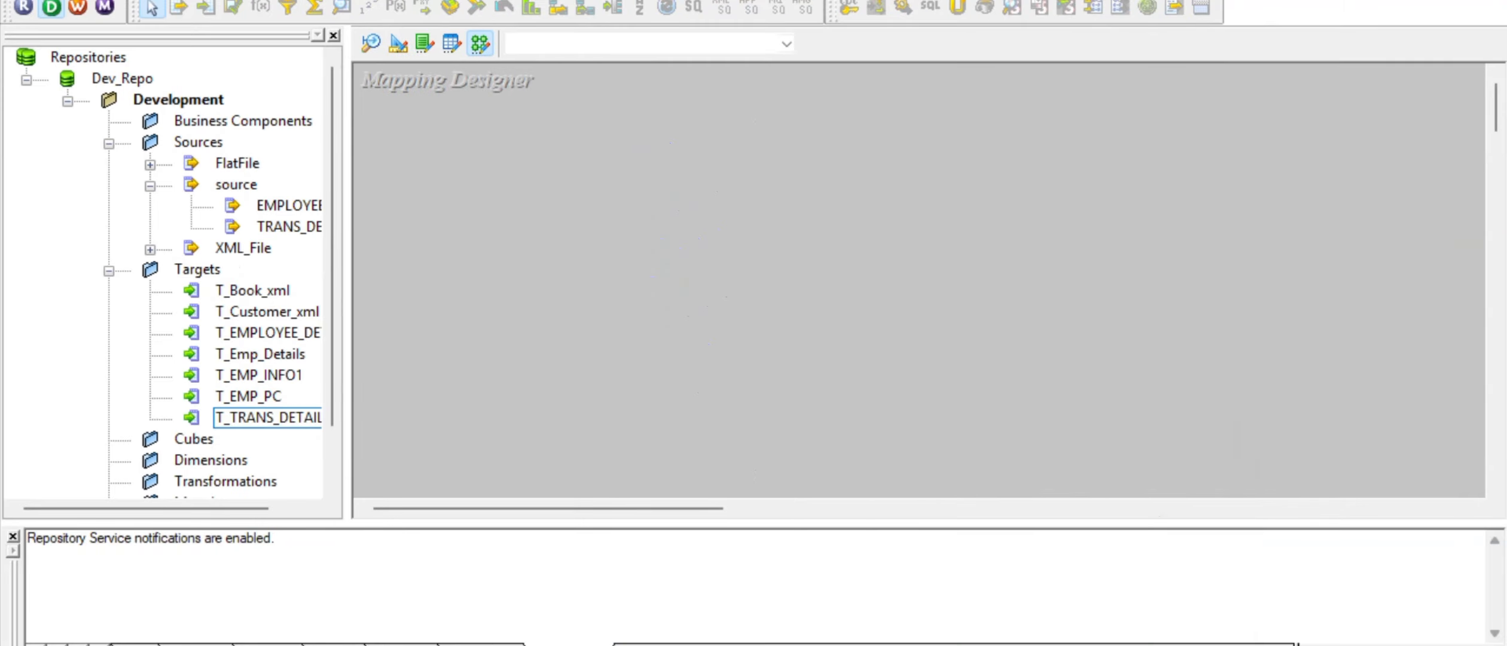
click(414, 0)
click(432, 0)
text(m)
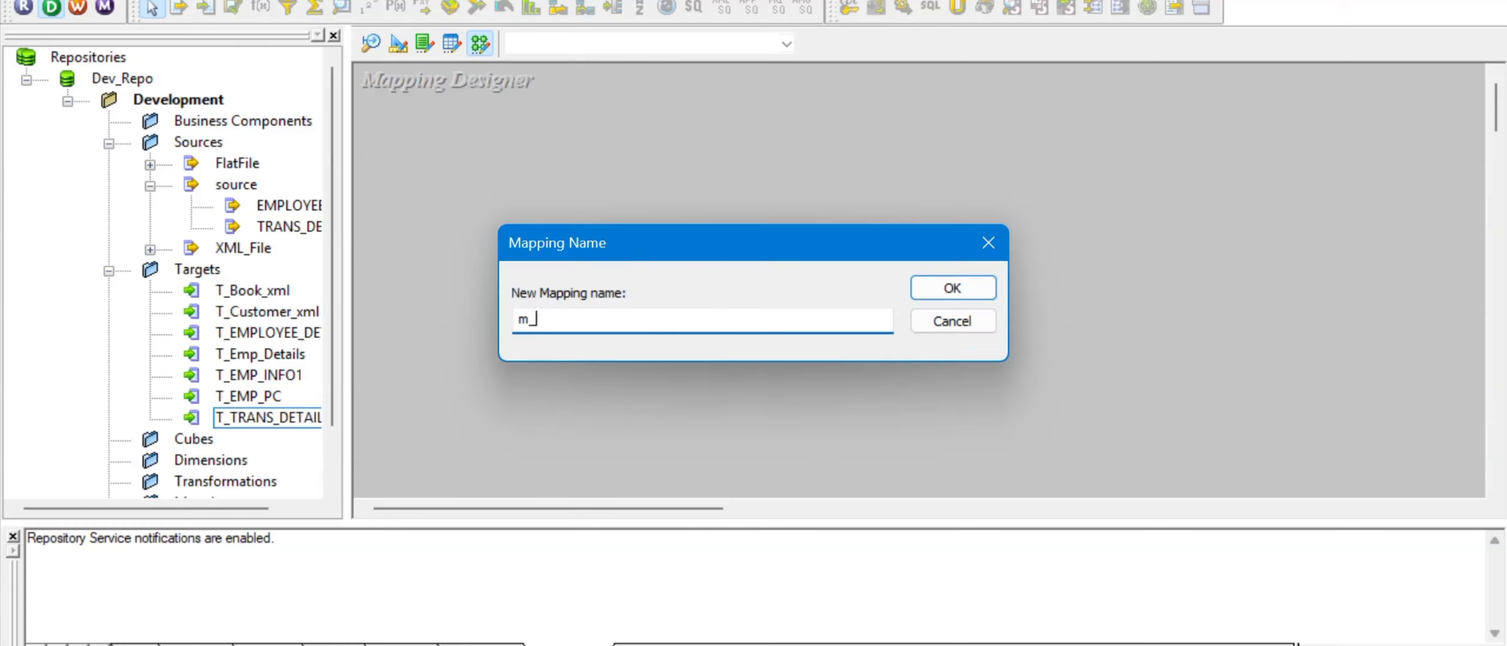
text(_Expression_Trans)
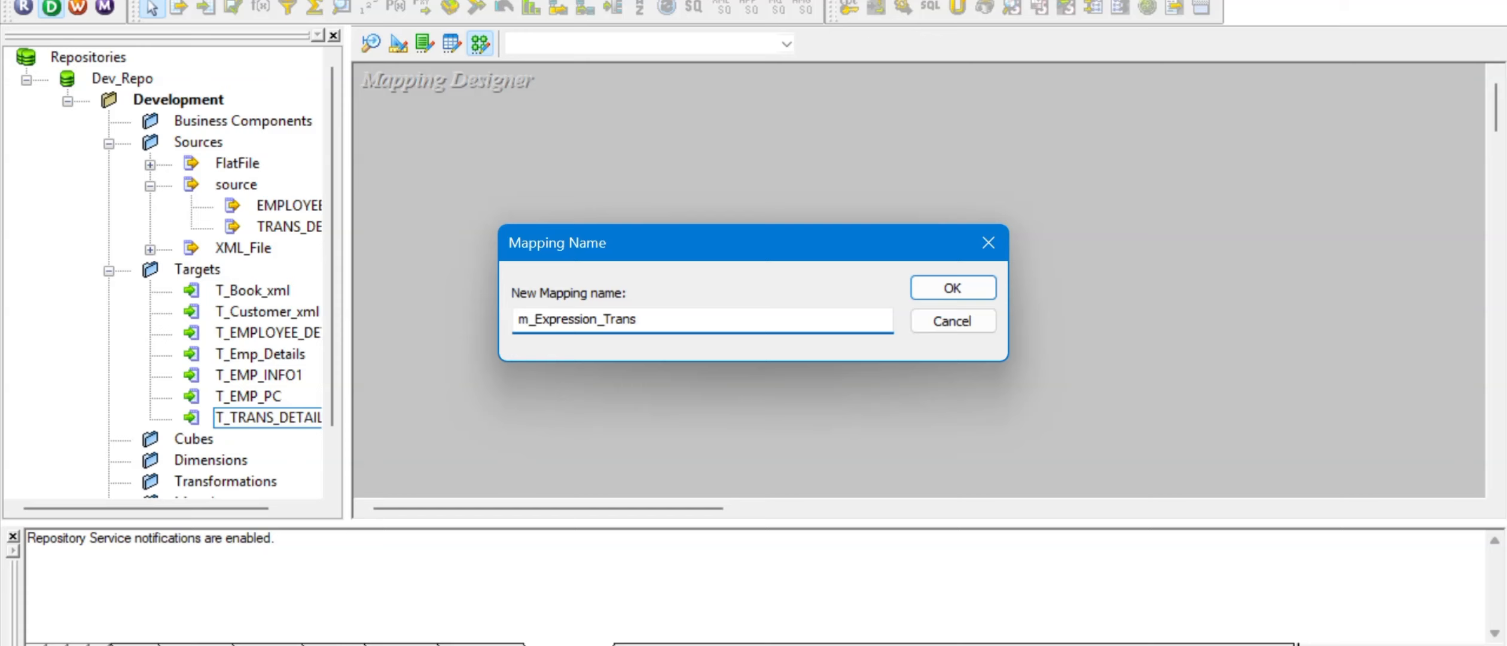
click(953, 289)
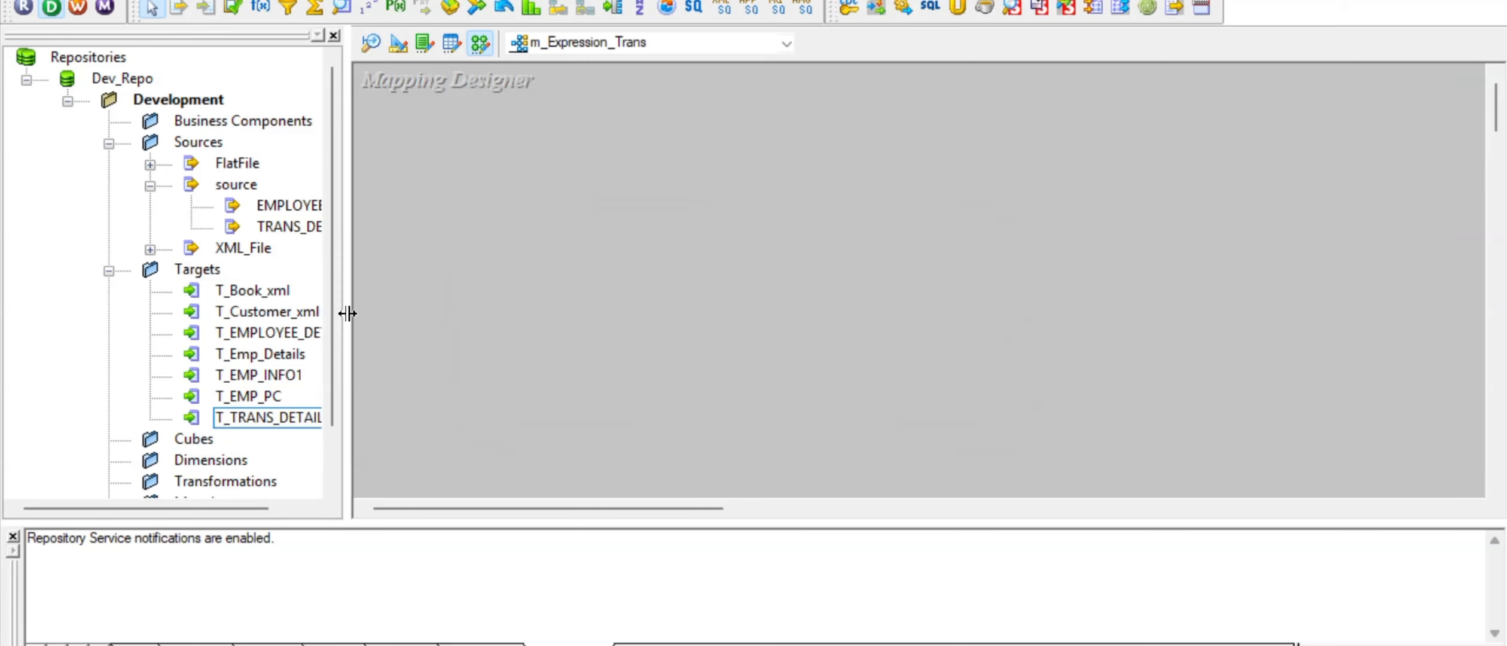
- Add the EMPLOYEE_INFO source to the canvas and place SQ_EMPLOYEE_INFO to its right
drag(287, 205, 573, 159)
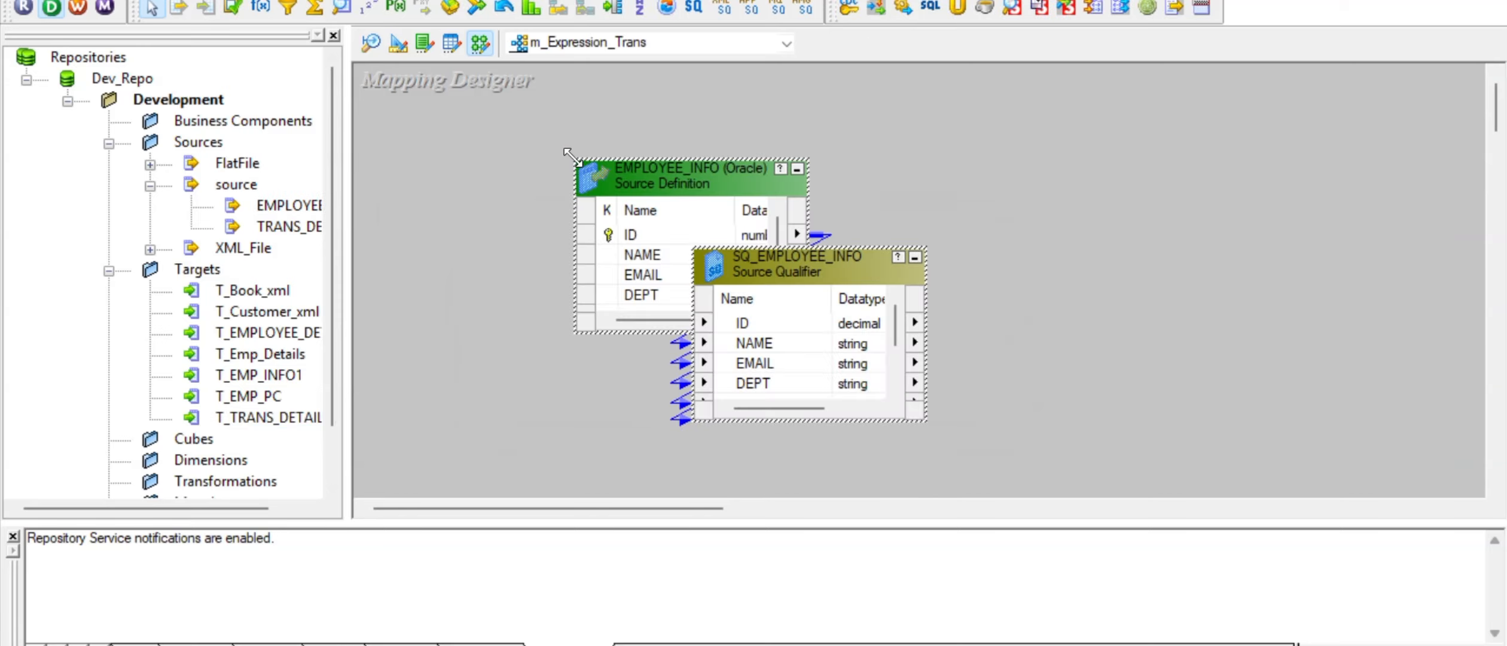
drag(792, 262, 1014, 179)
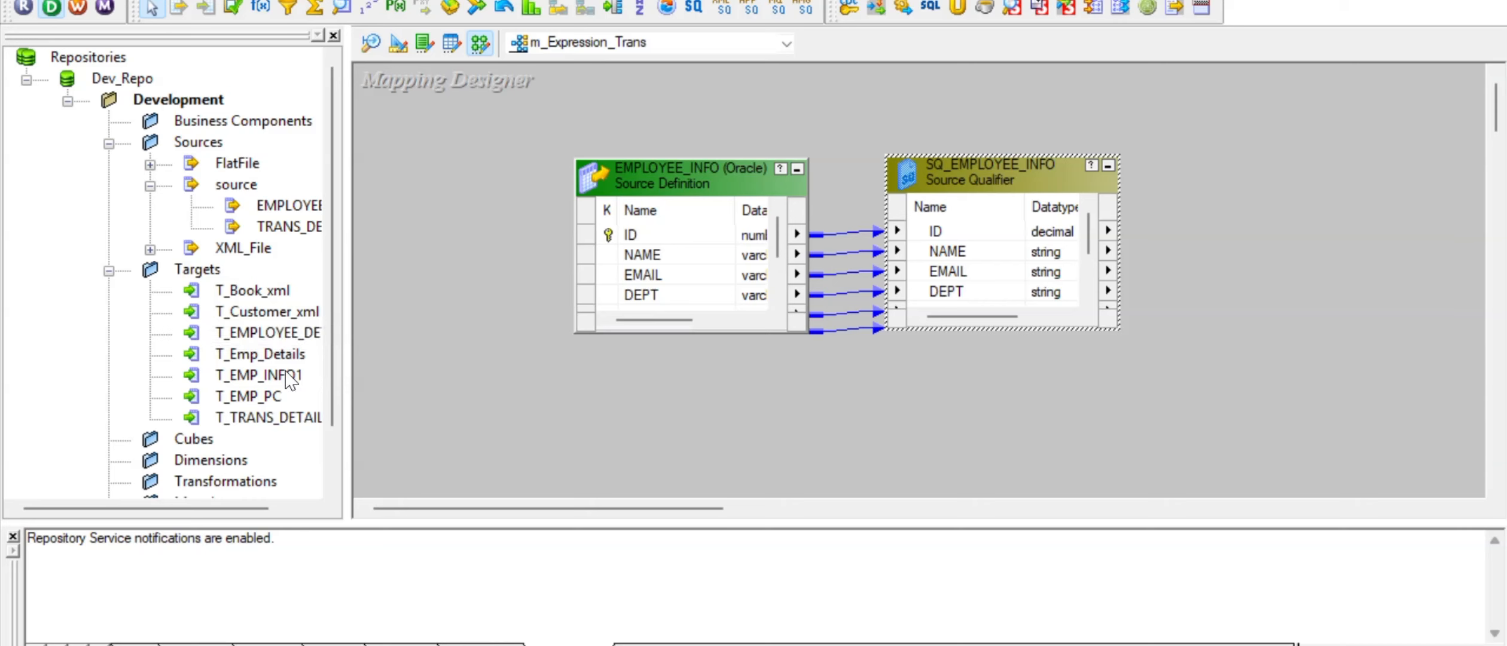
key(alt+Tab)
key(Tab)
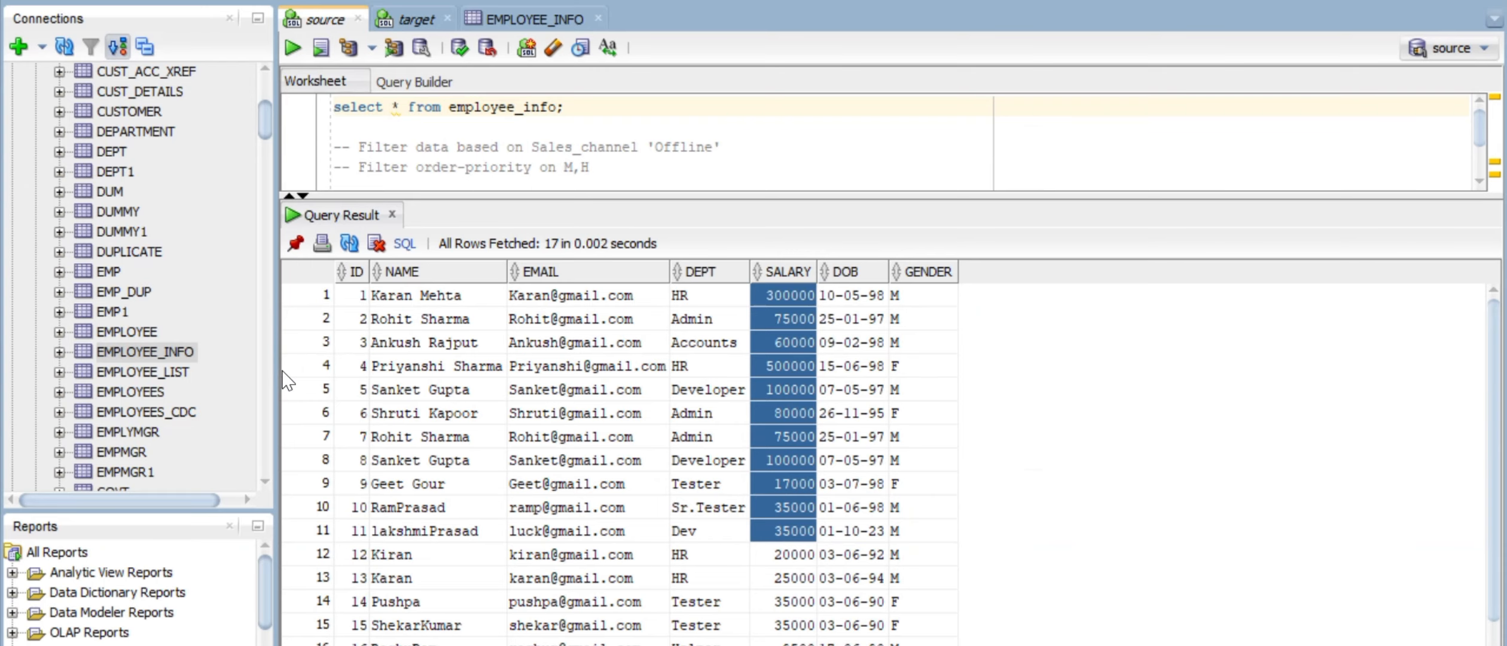
- In the target connection, open T_EMP_INFO1 and confirm it has no rows
click(412, 20)
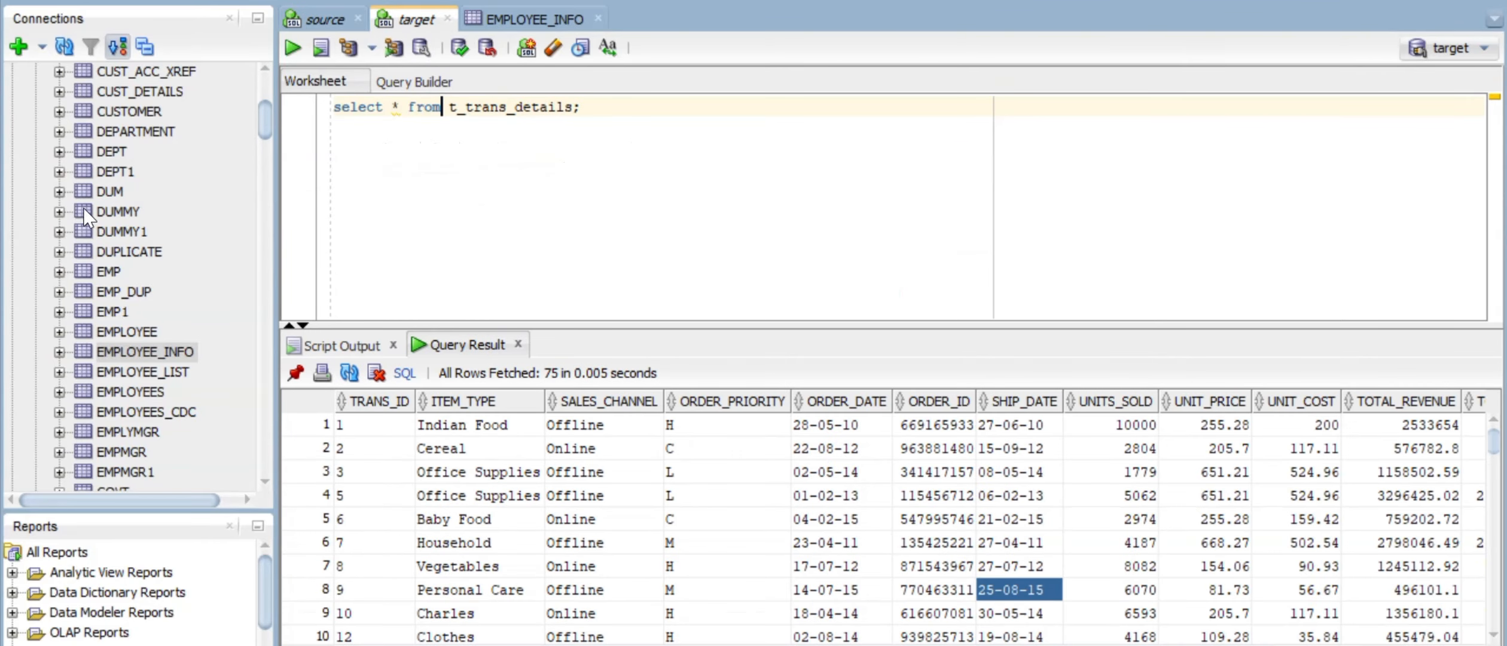
scroll(50, 200, up, 4)
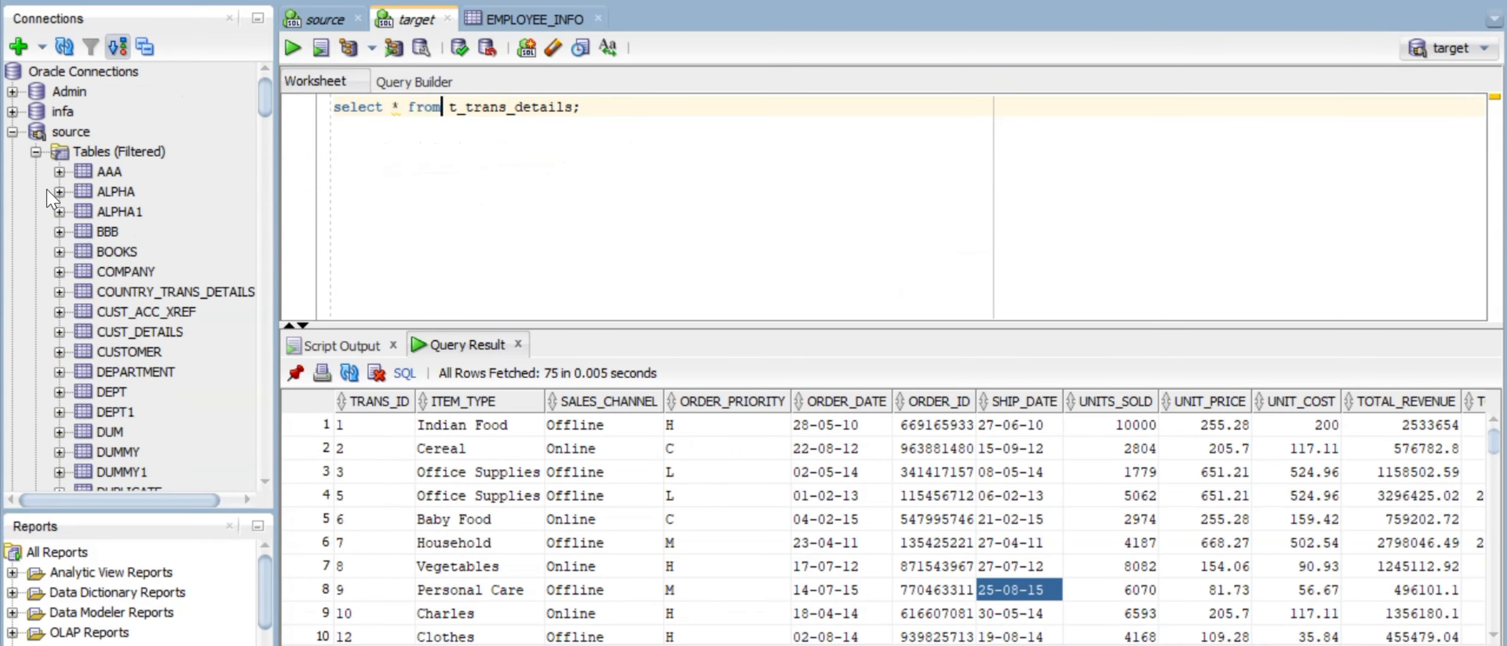
click(12, 131)
scroll(94, 296, down, 15)
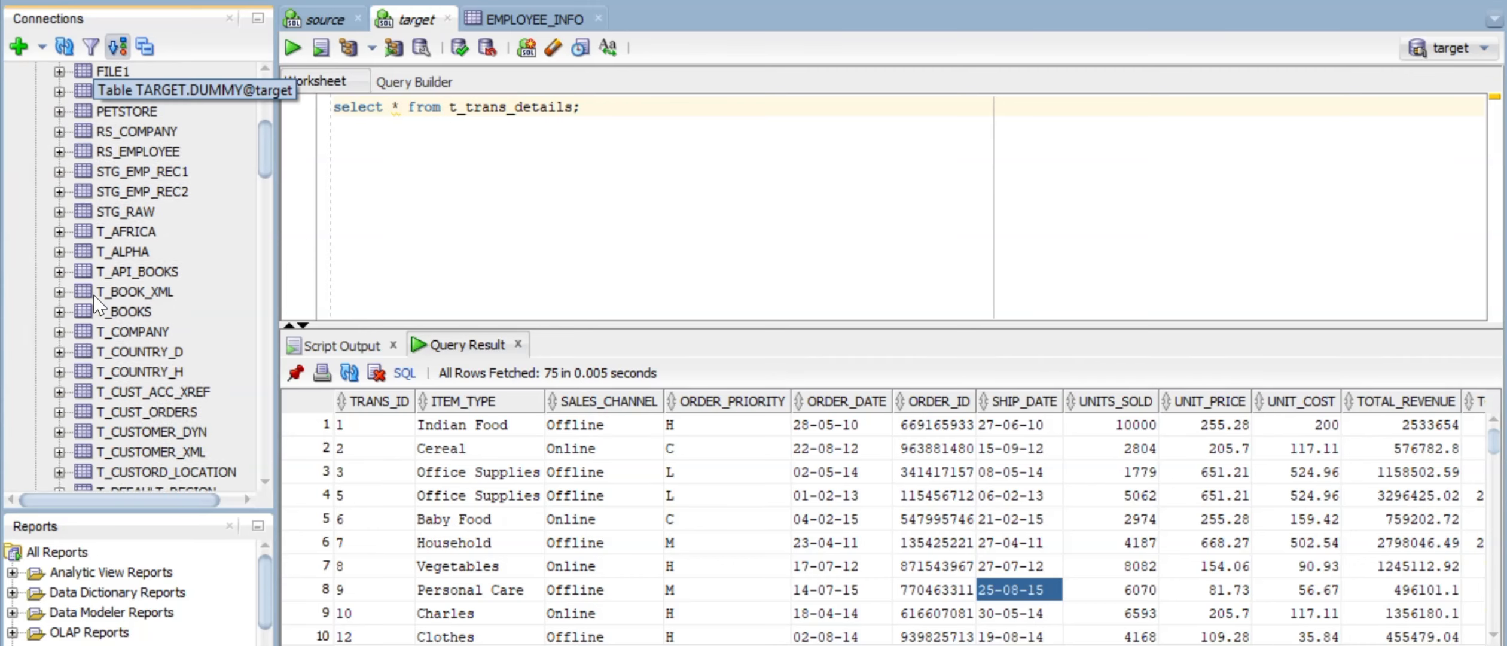
scroll(93, 294, down, 1)
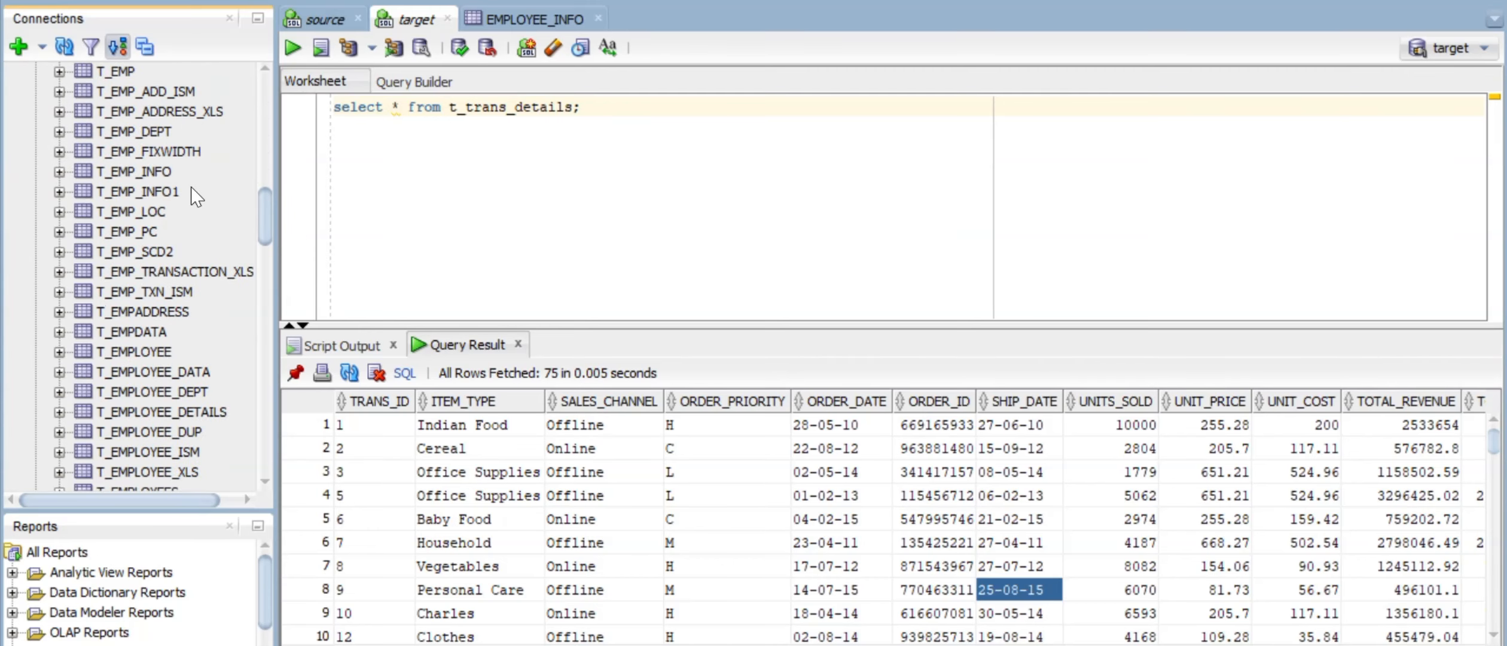
click(148, 192)
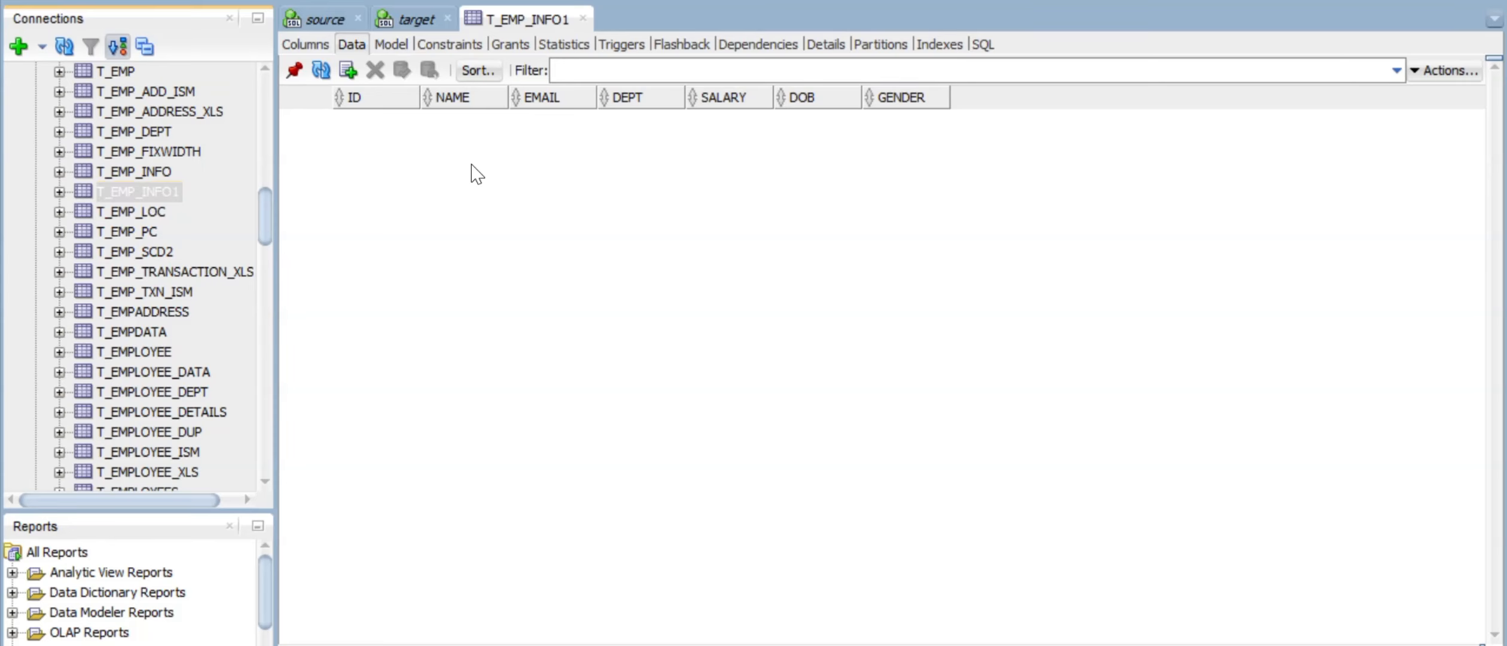
key(alt+Tab)
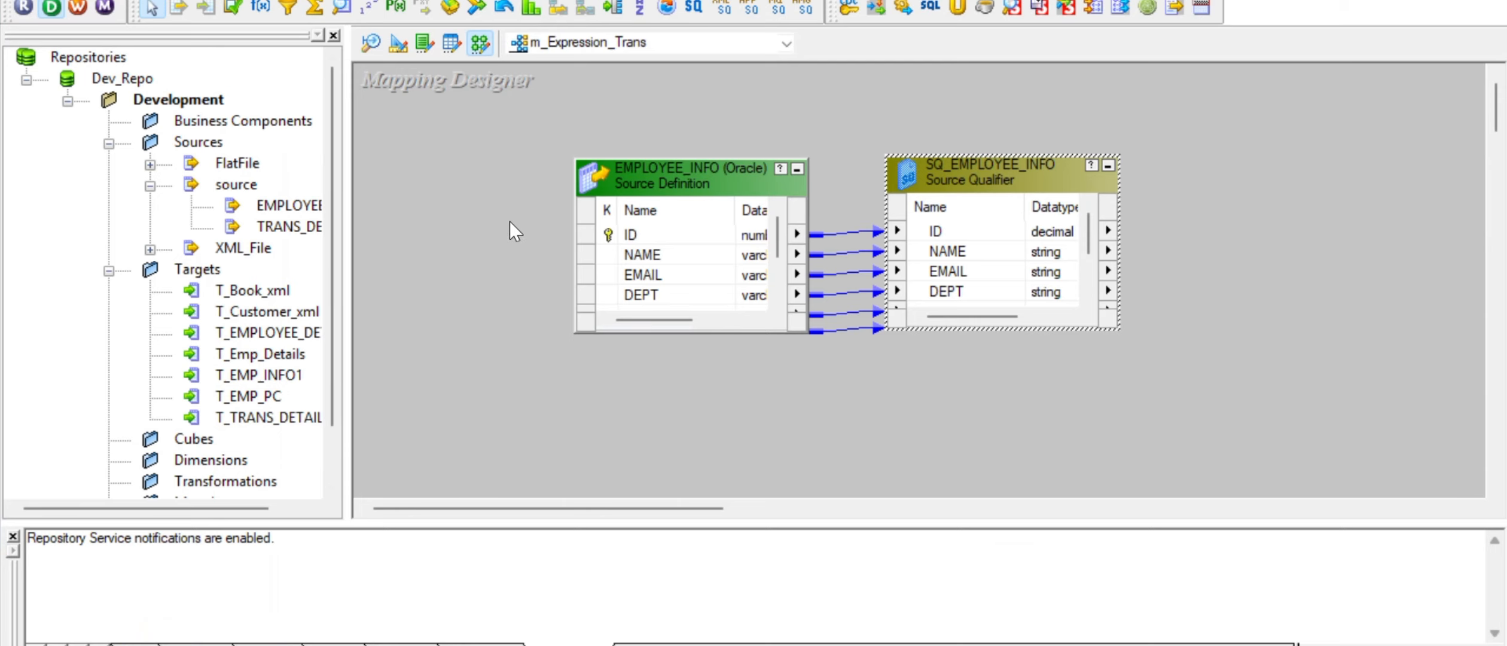
- Place the T_EMP_INFO1 target on the canvas and shift the source and qualifier left
click(257, 375)
drag(379, 341, 1269, 161)
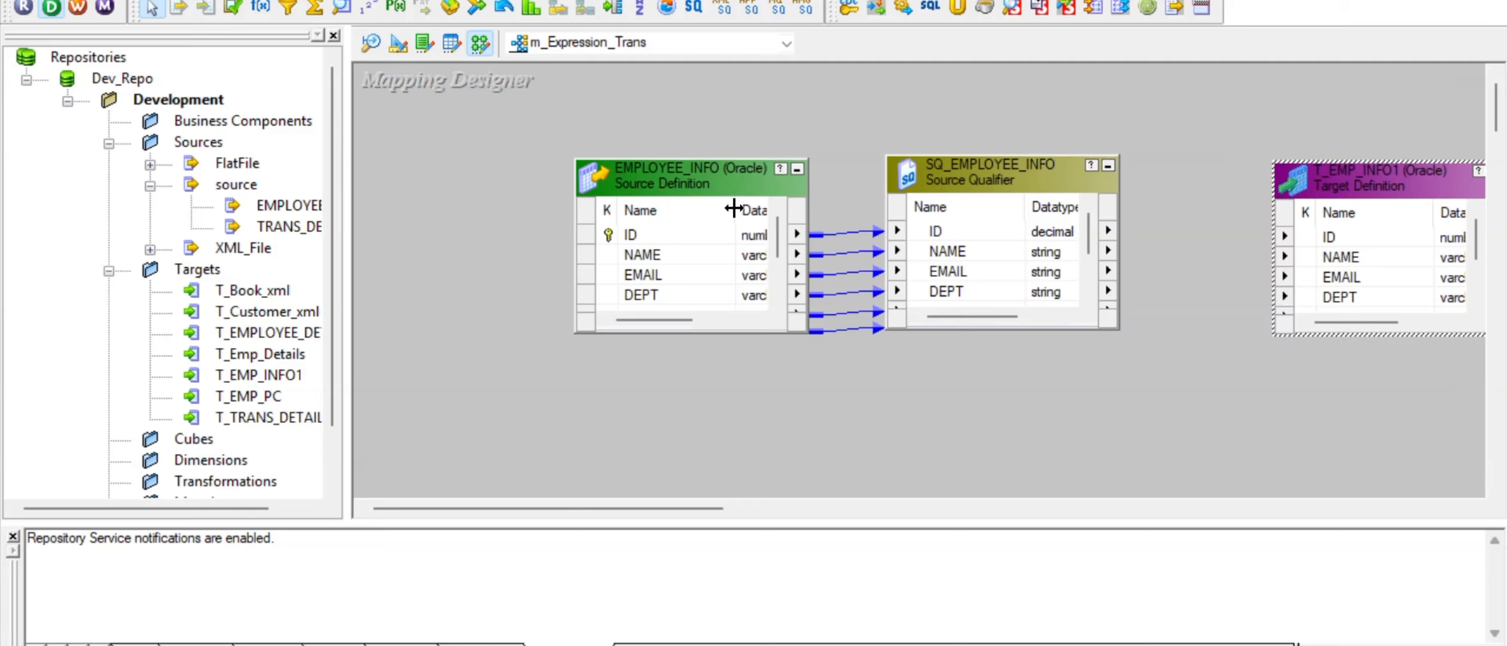
drag(724, 179, 538, 204)
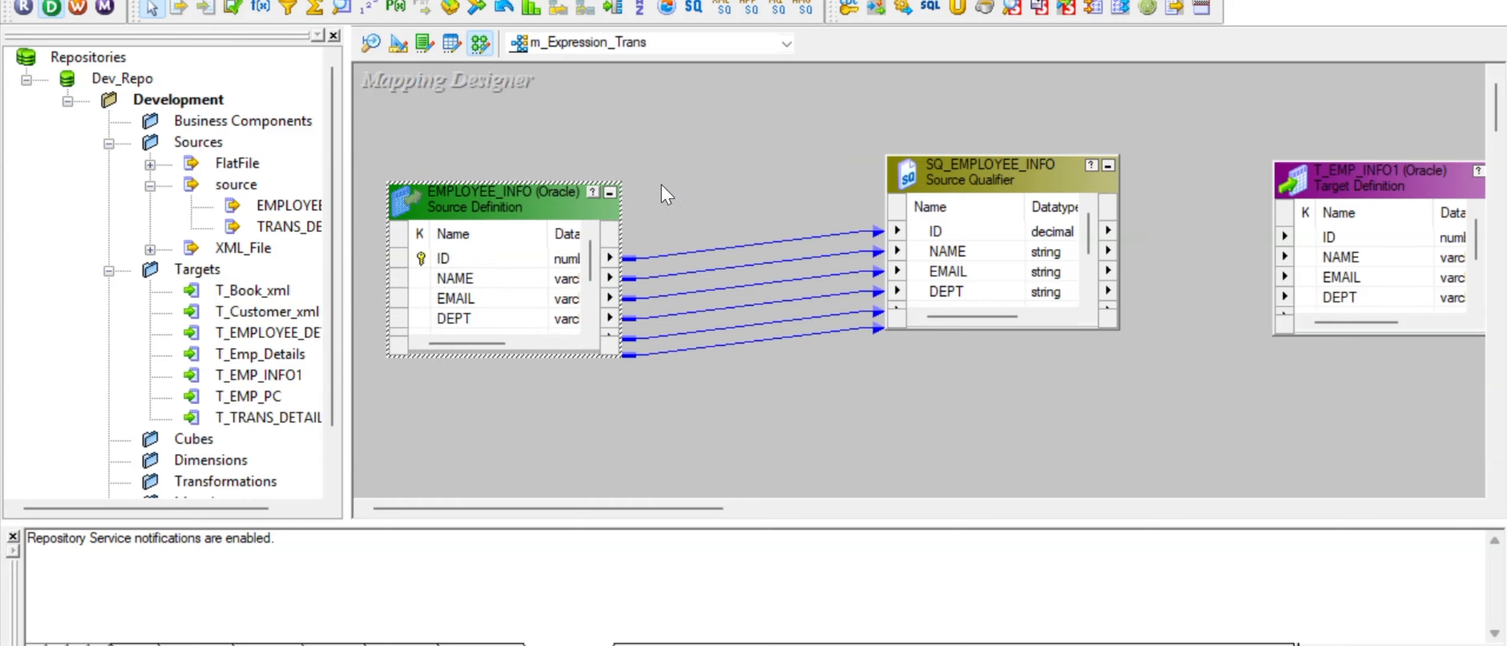
drag(961, 172, 747, 194)
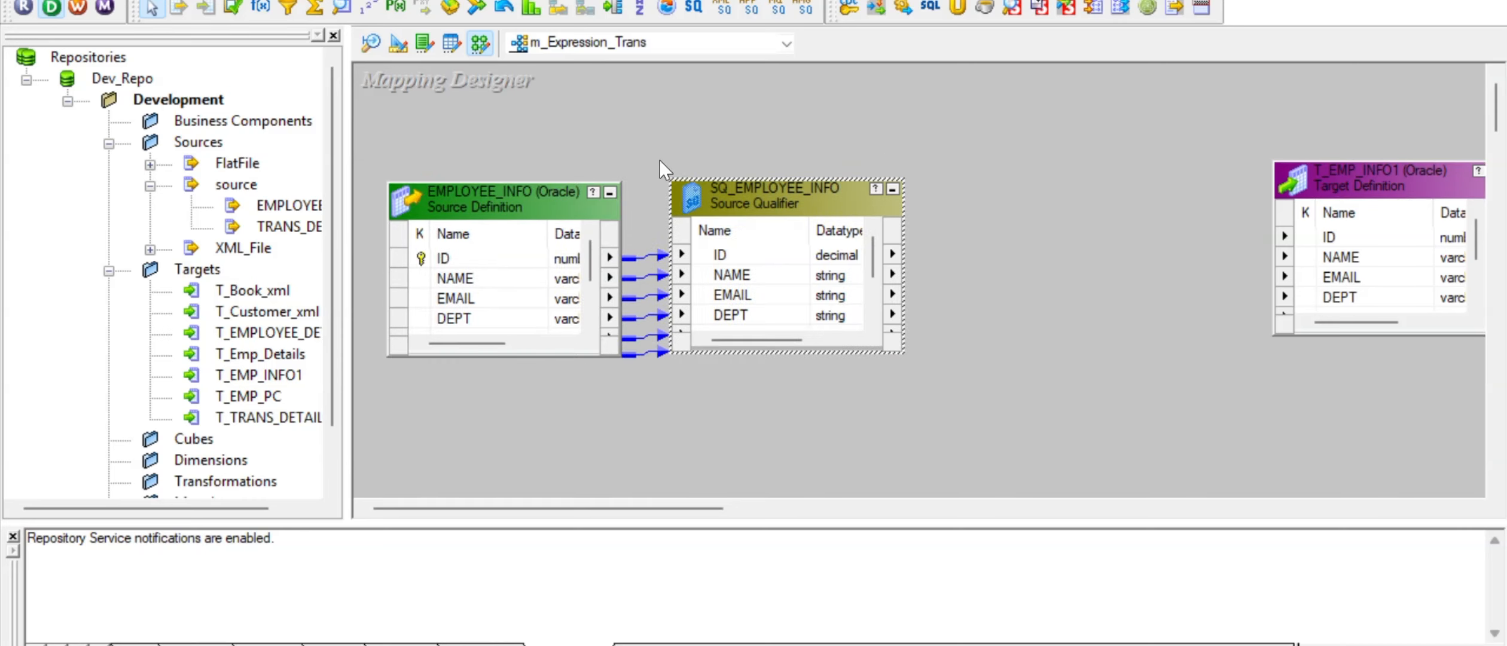
- Create an EXPTRANS expression transformation and link all SQ_EMPLOYEE_INFO ports into it
click(263, 7)
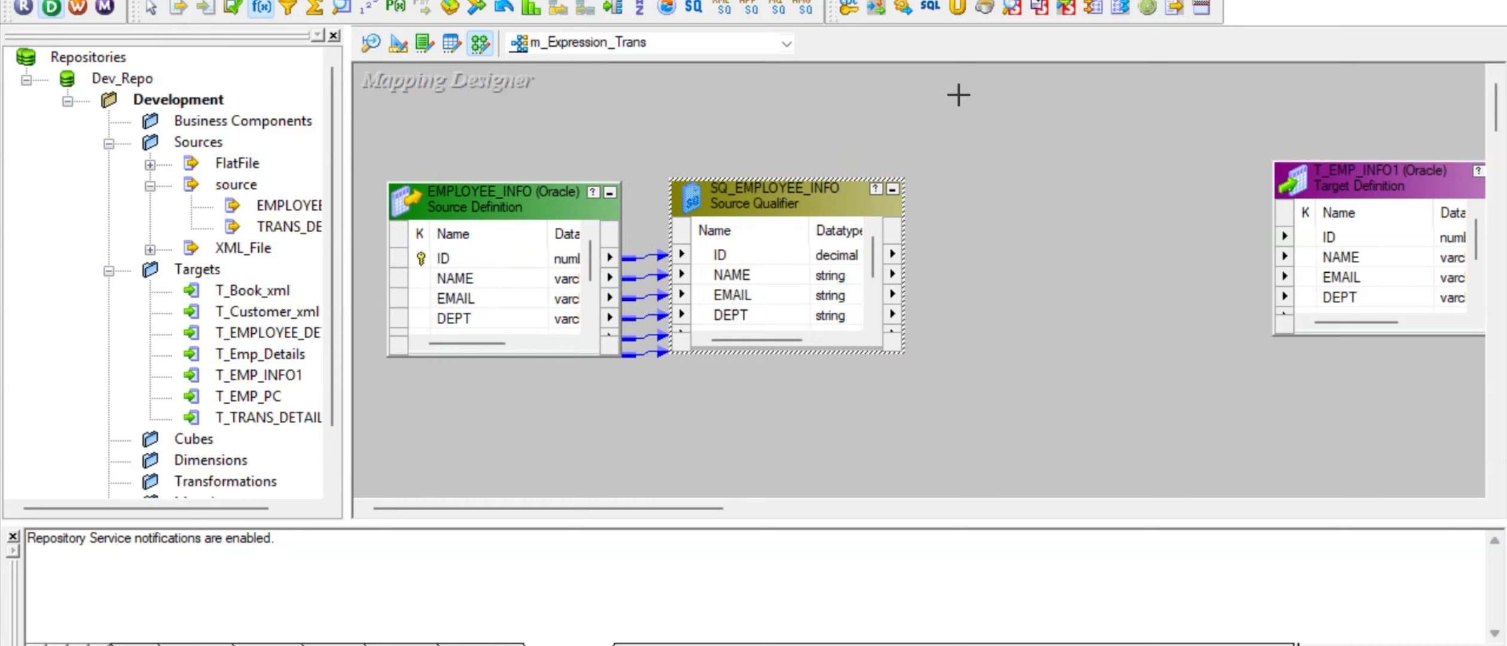
drag(957, 91, 1226, 450)
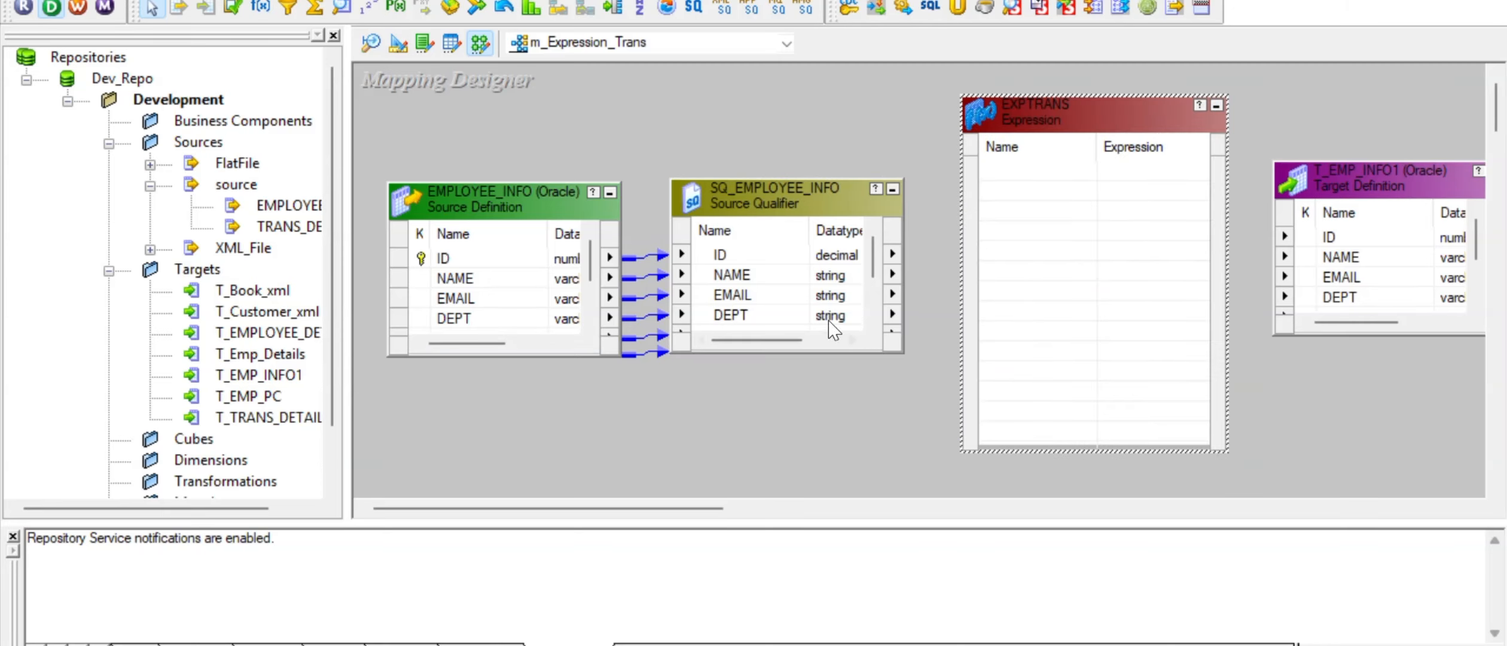
click(720, 250)
right_click(720, 250)
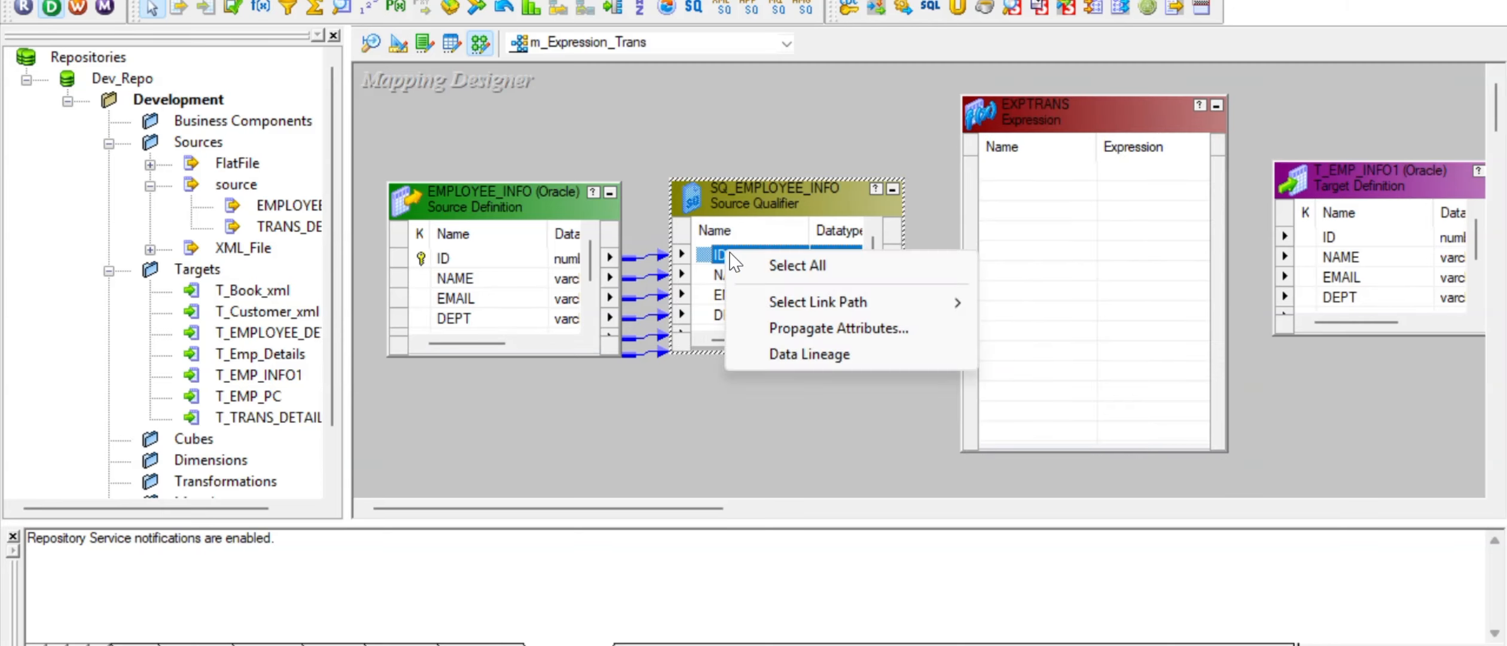
click(767, 265)
drag(700, 252, 995, 177)
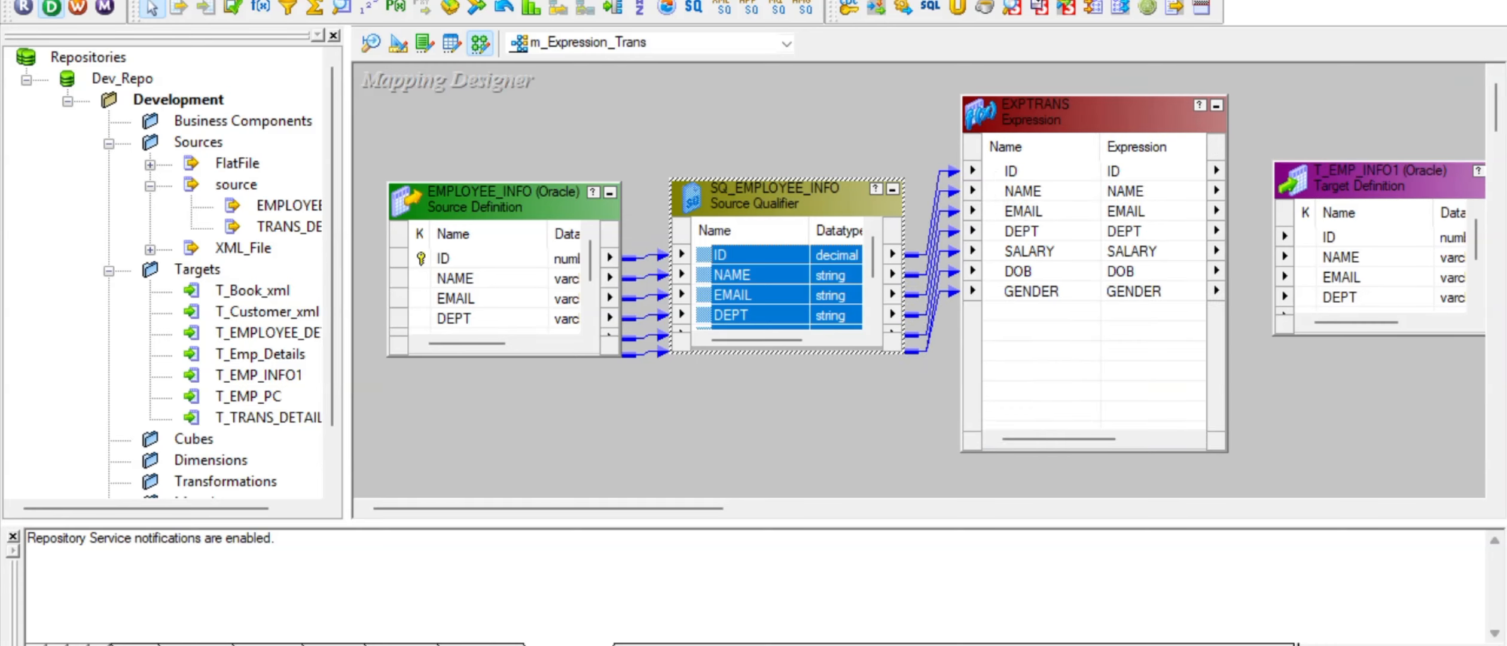
- Move T_EMP_INFO1 beside EXPTRANS and show the EXPTRANS port list
click(390, 1)
drag(1021, 179, 1259, 171)
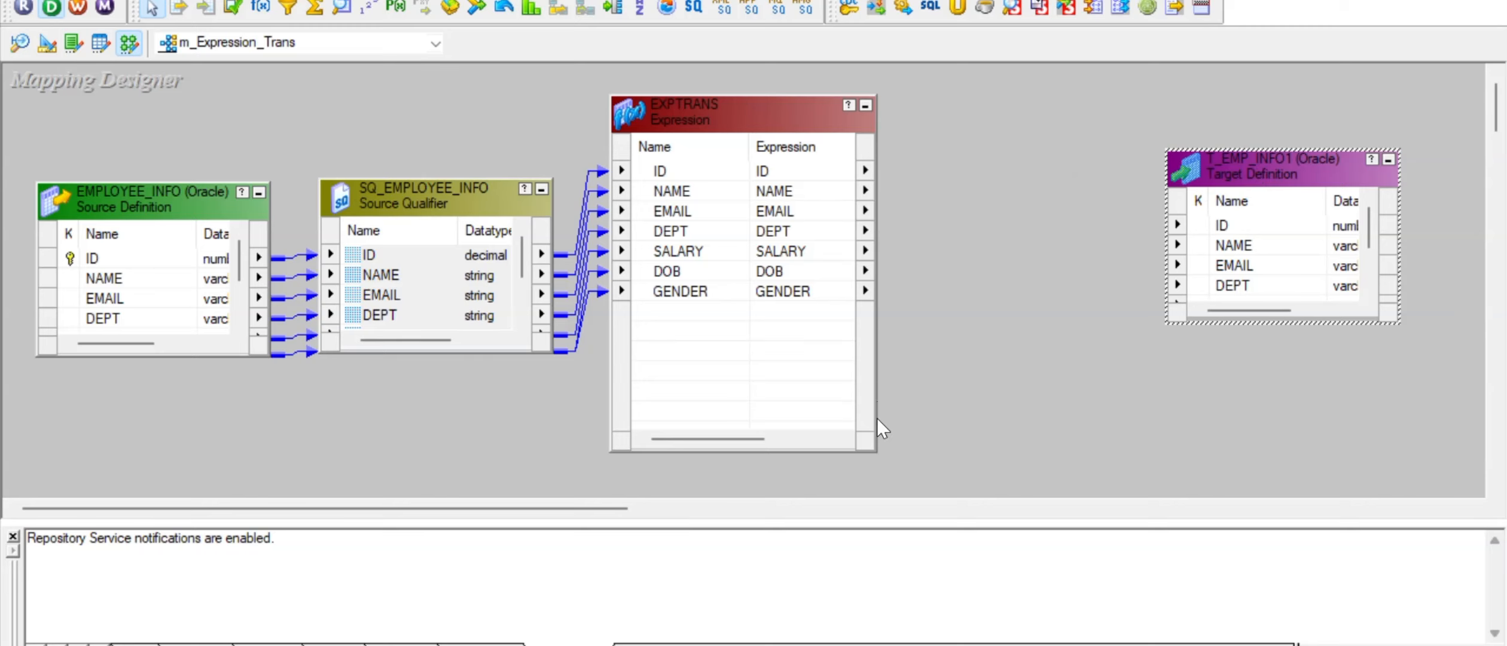
double_click(746, 126)
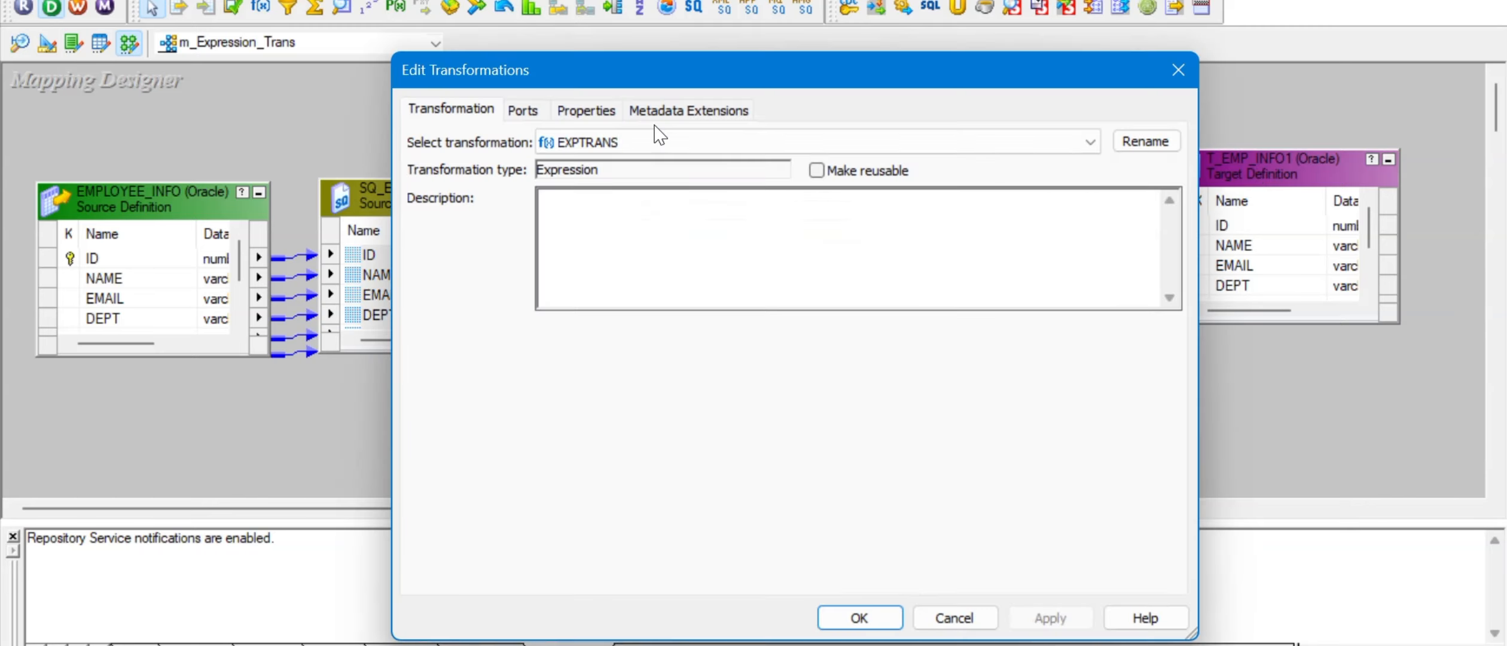
click(526, 111)
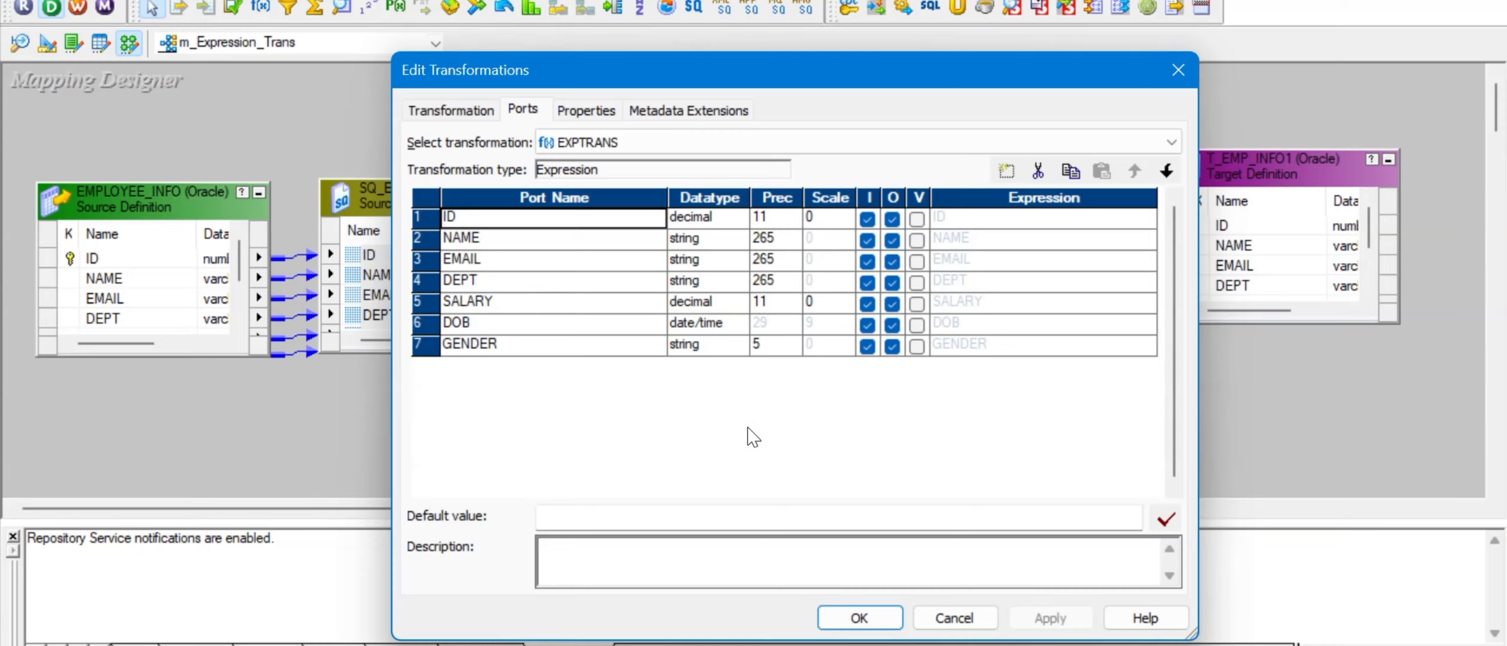
key(alt+Tab)
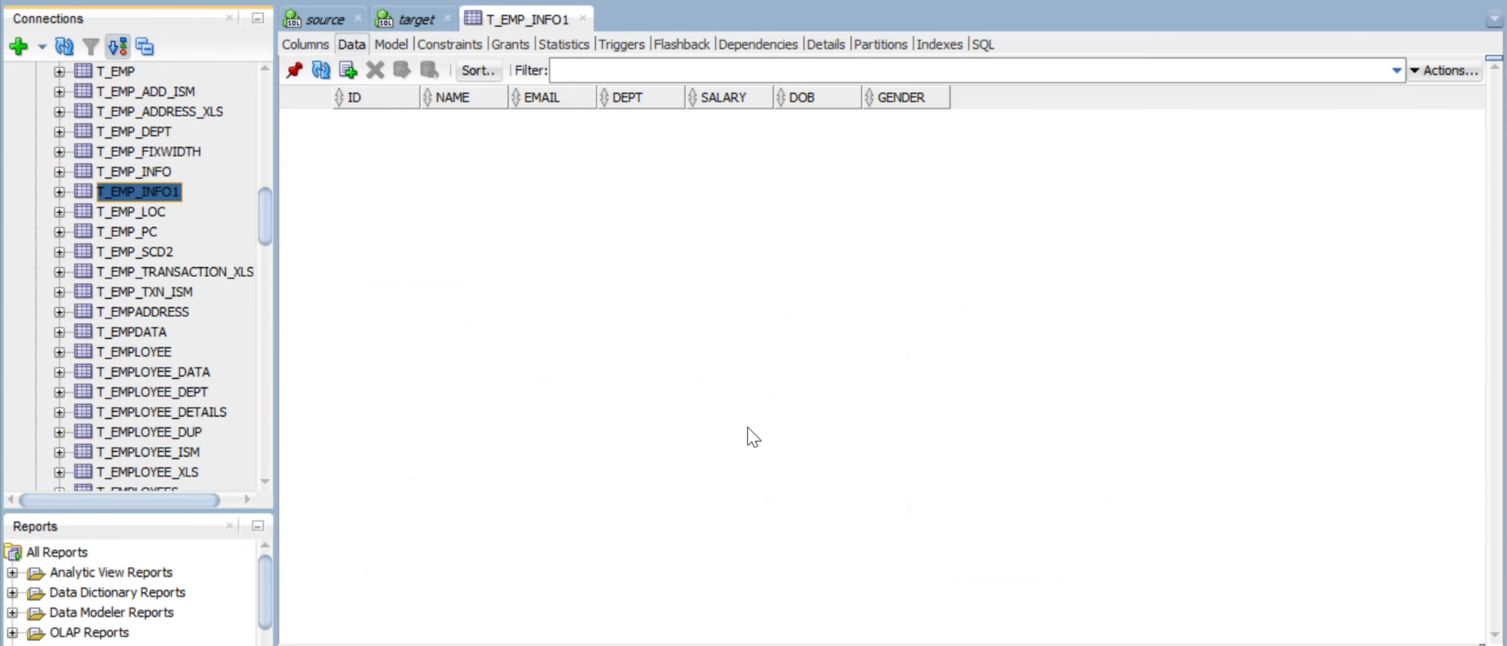
- Review the 17 employee_info rows, highlighting the SALARY values and a GENDER value
click(306, 24)
click(383, 323)
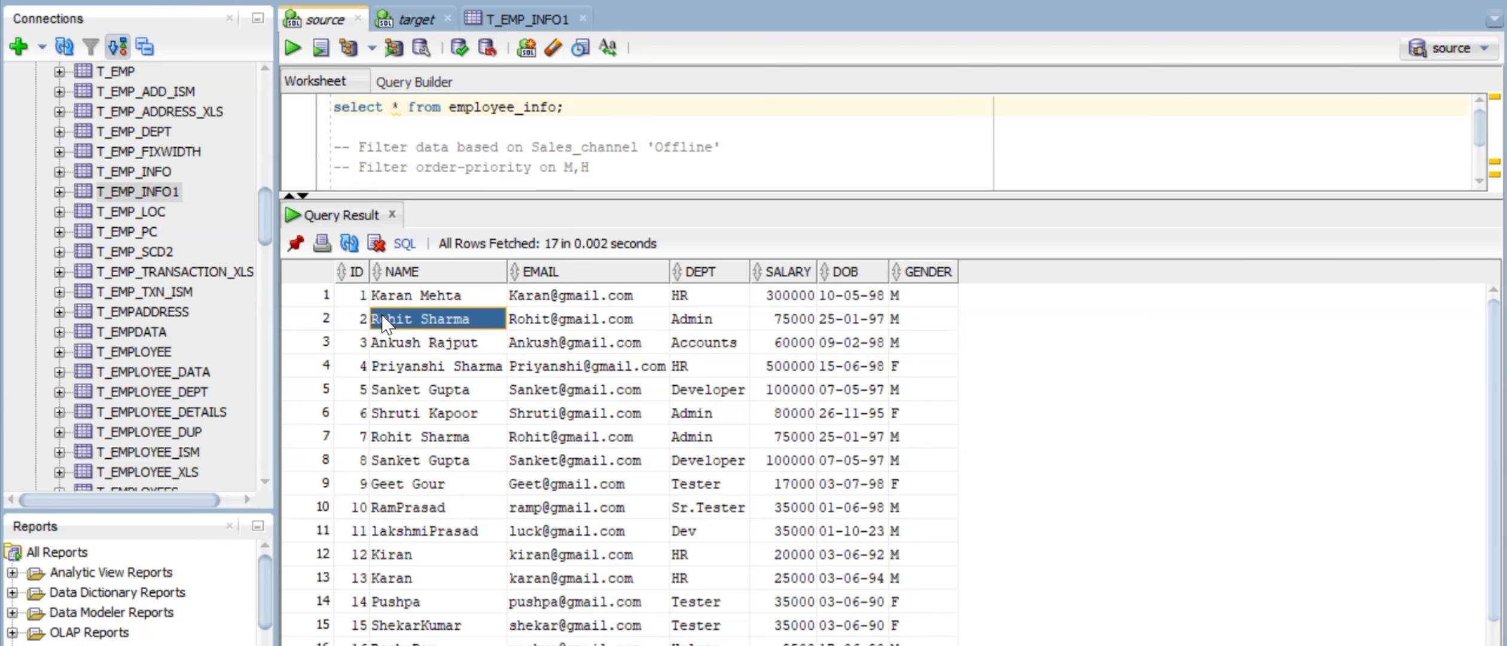
scroll(362, 427, down, 1)
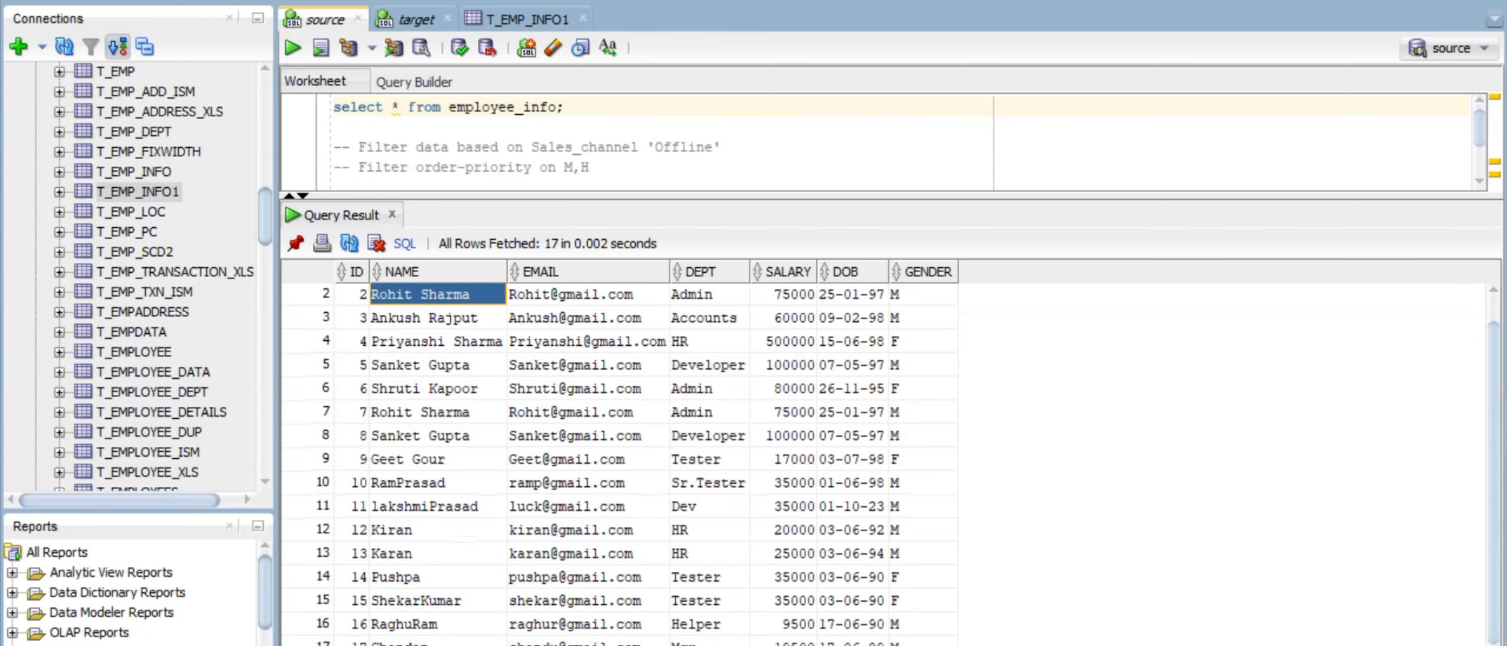
scroll(589, 599, up, 1)
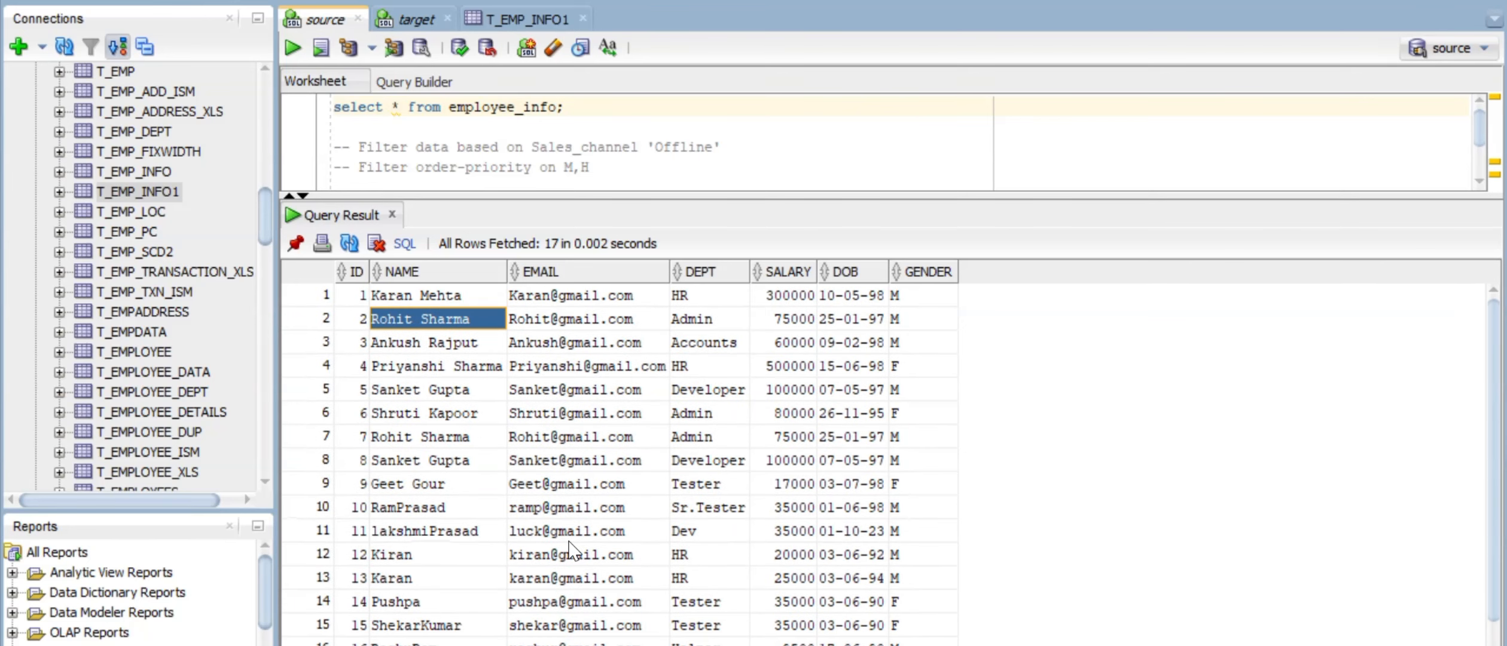
drag(783, 295, 777, 639)
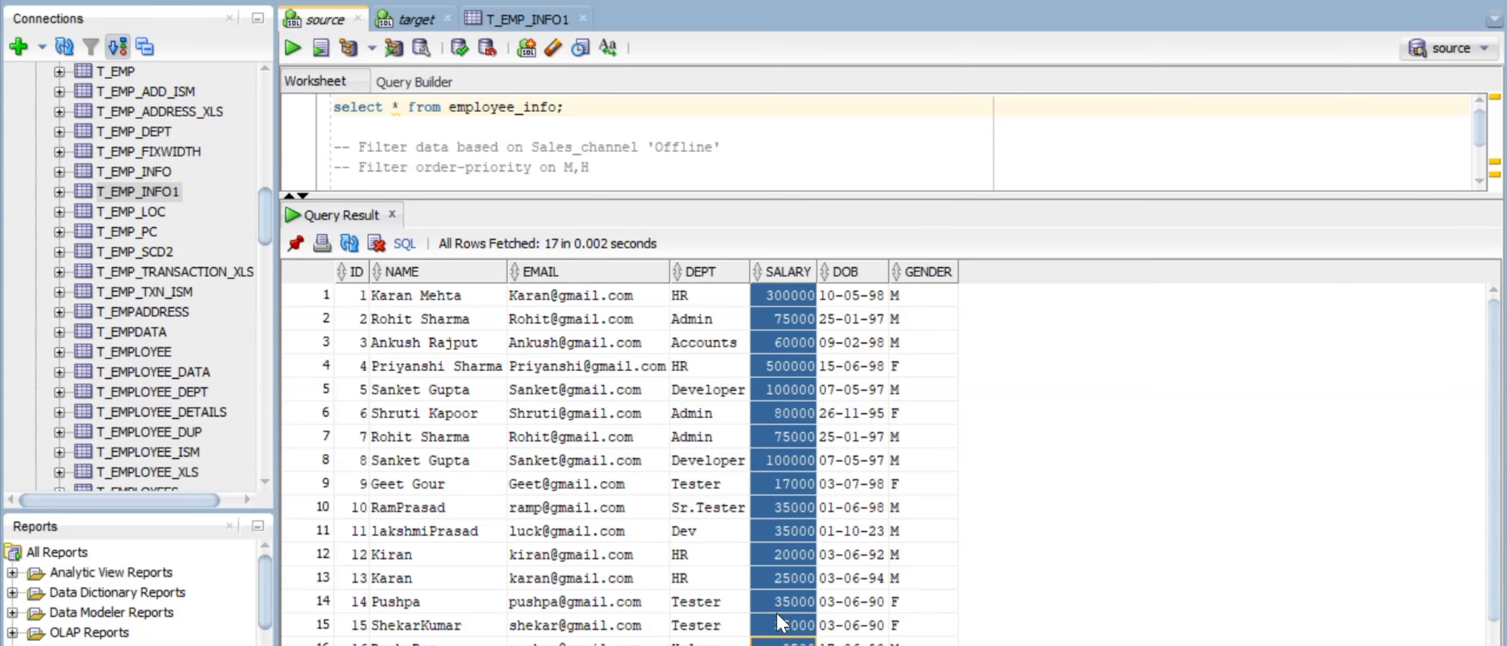
click(940, 348)
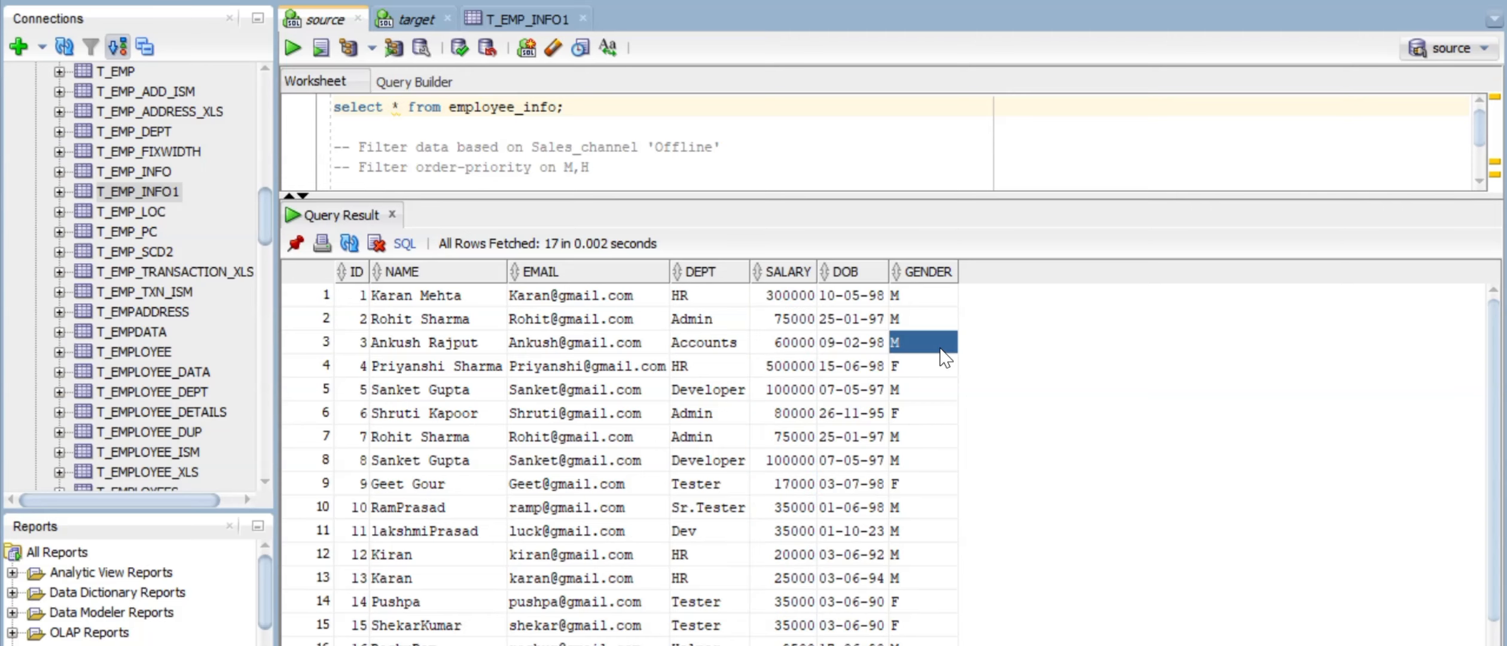
key(alt+Tab)
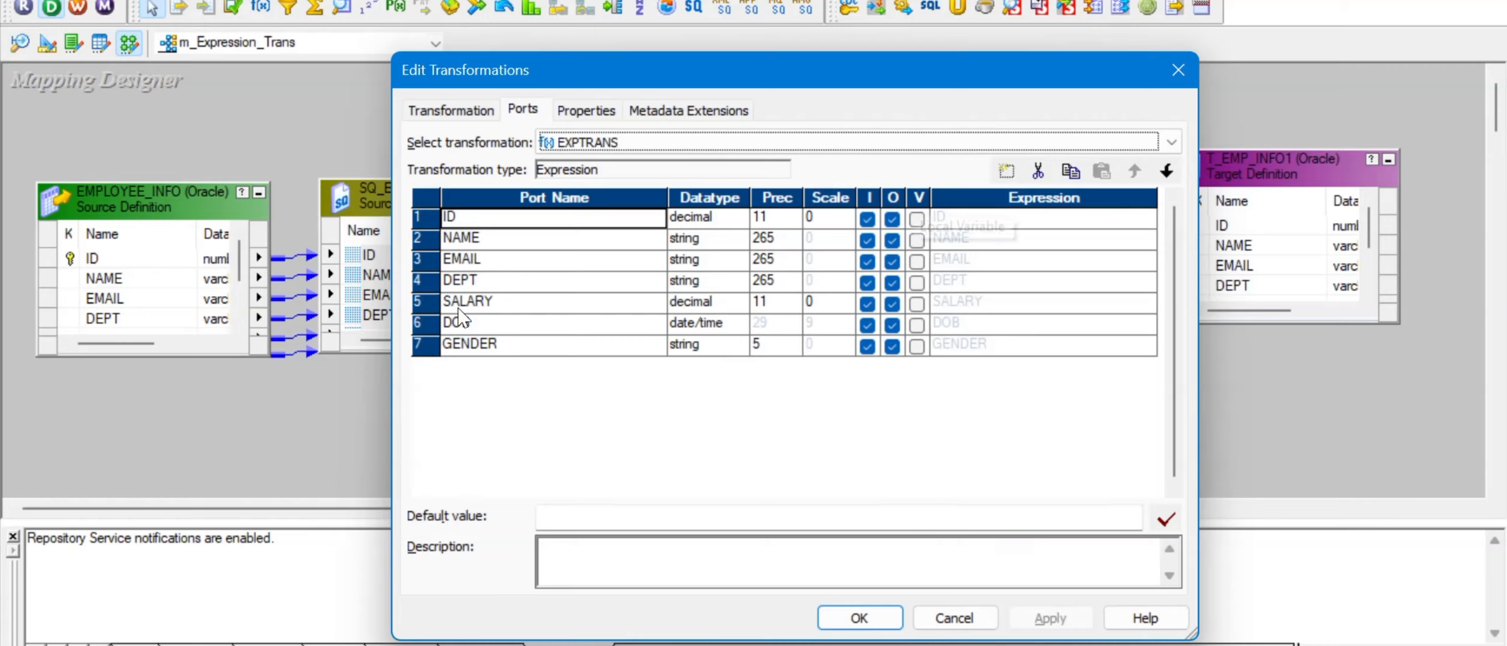
click(443, 306)
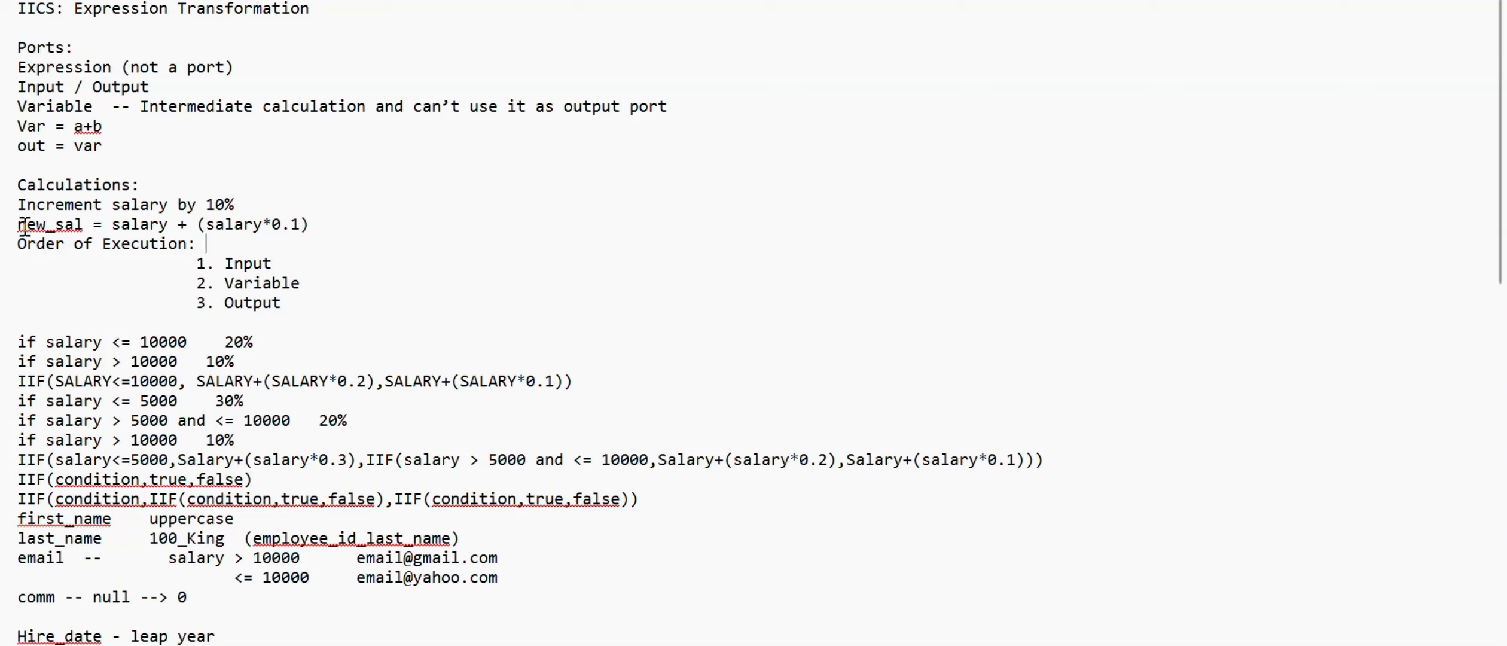
- Select the new_sal name in the Notepad salary-increment notes
drag(18, 226, 84, 228)
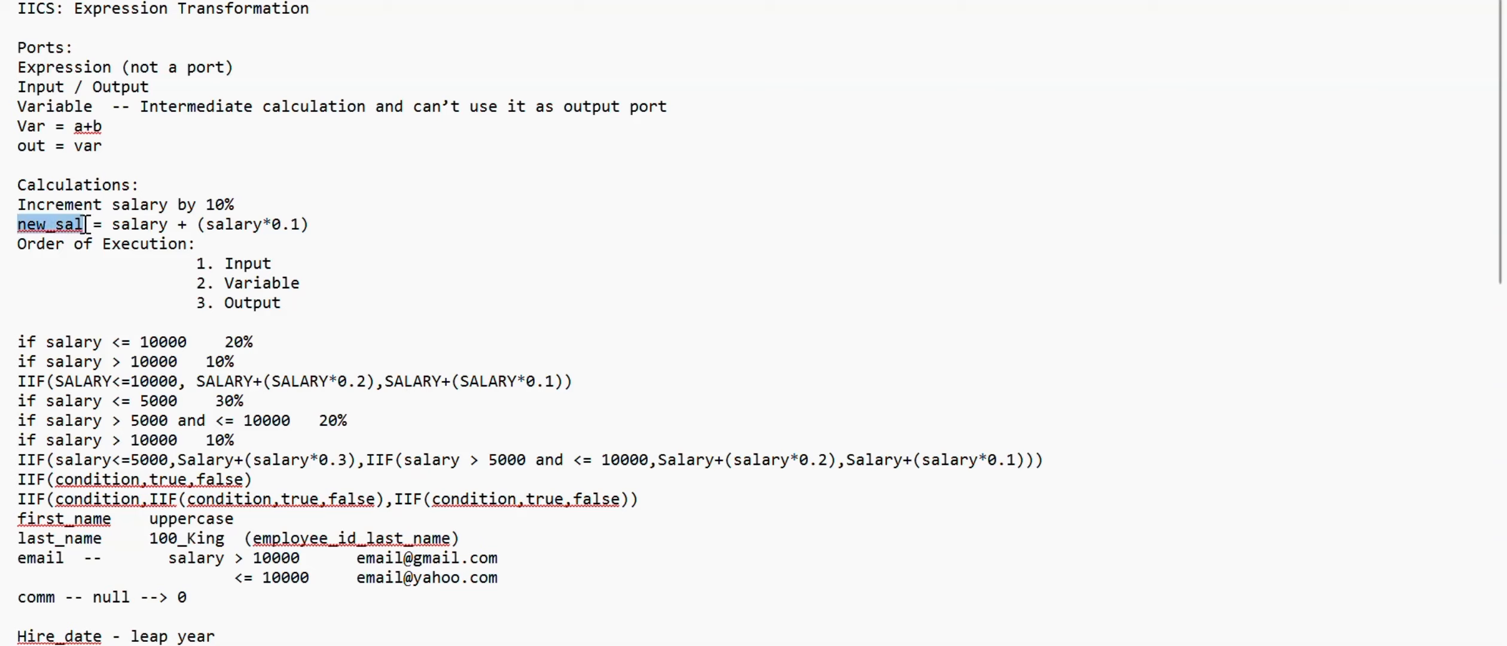
key(alt+Tab)
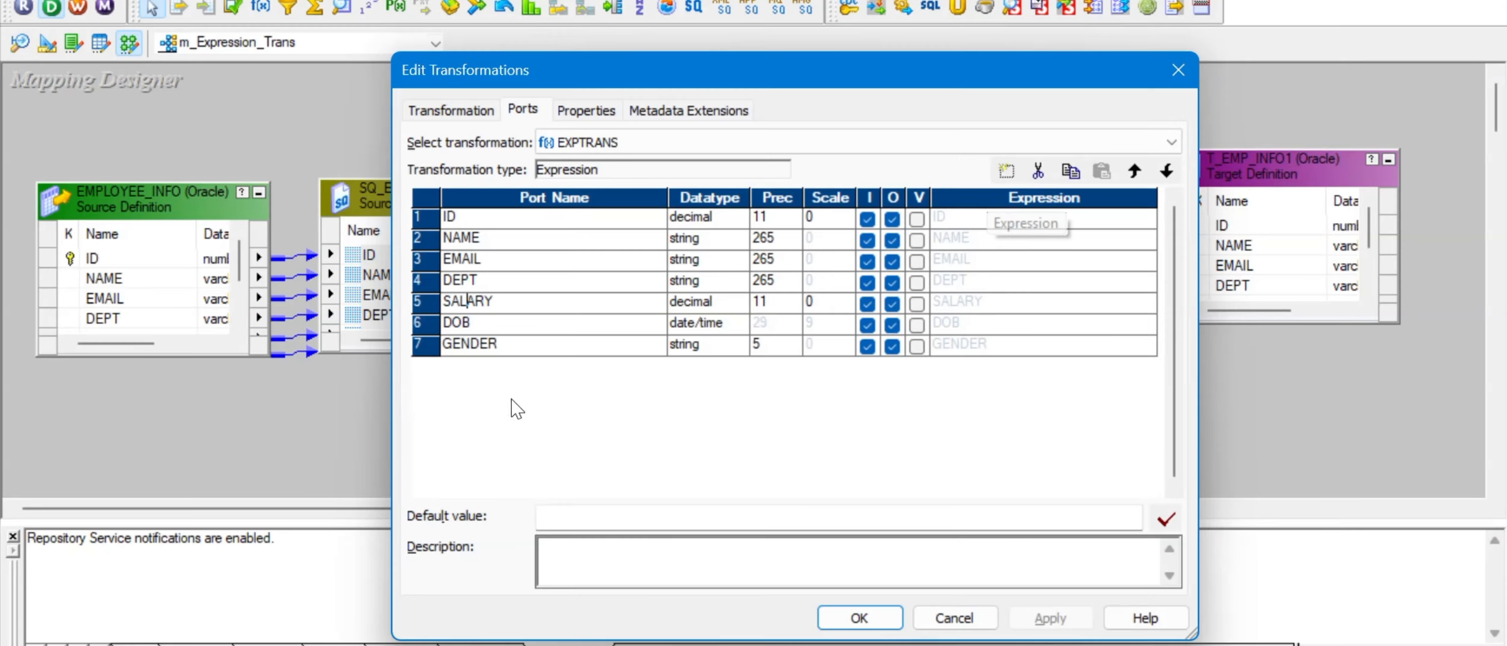
- Add a new port after GENDER in EXPTRANS and name it new_sal
click(518, 345)
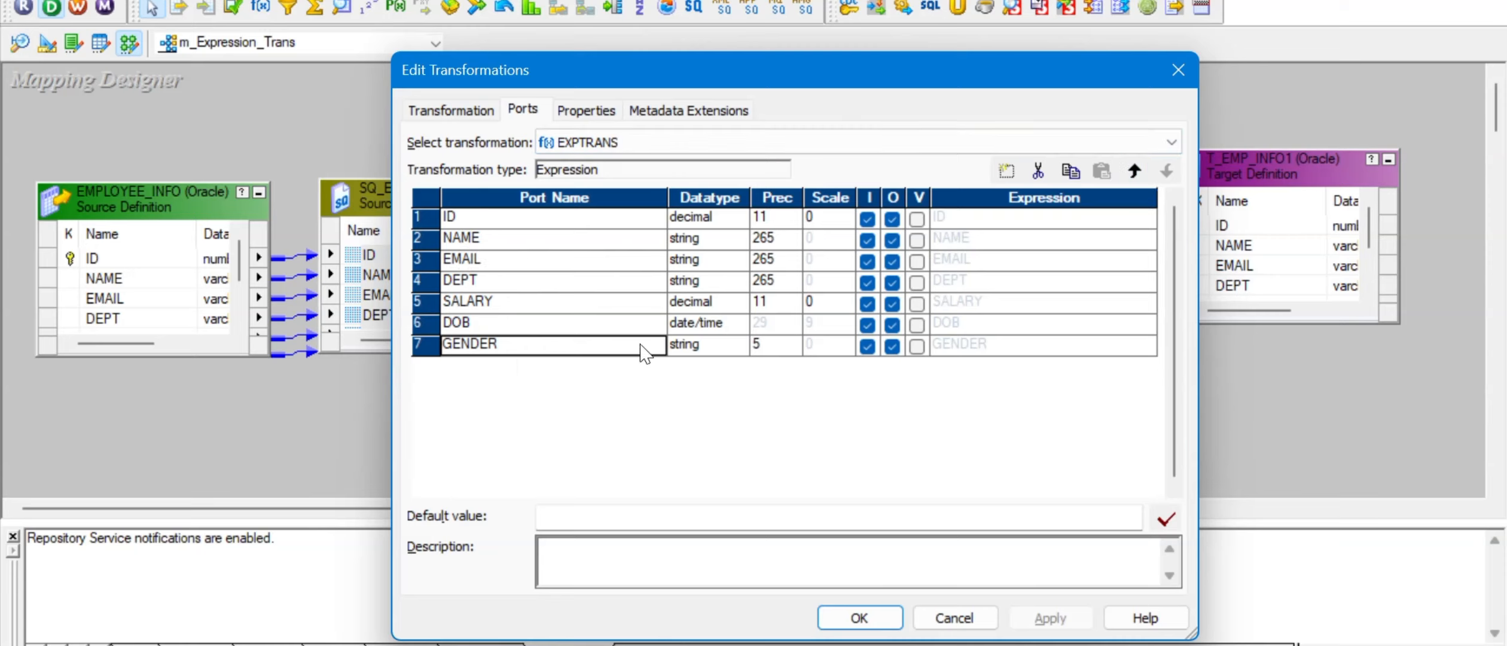
click(501, 343)
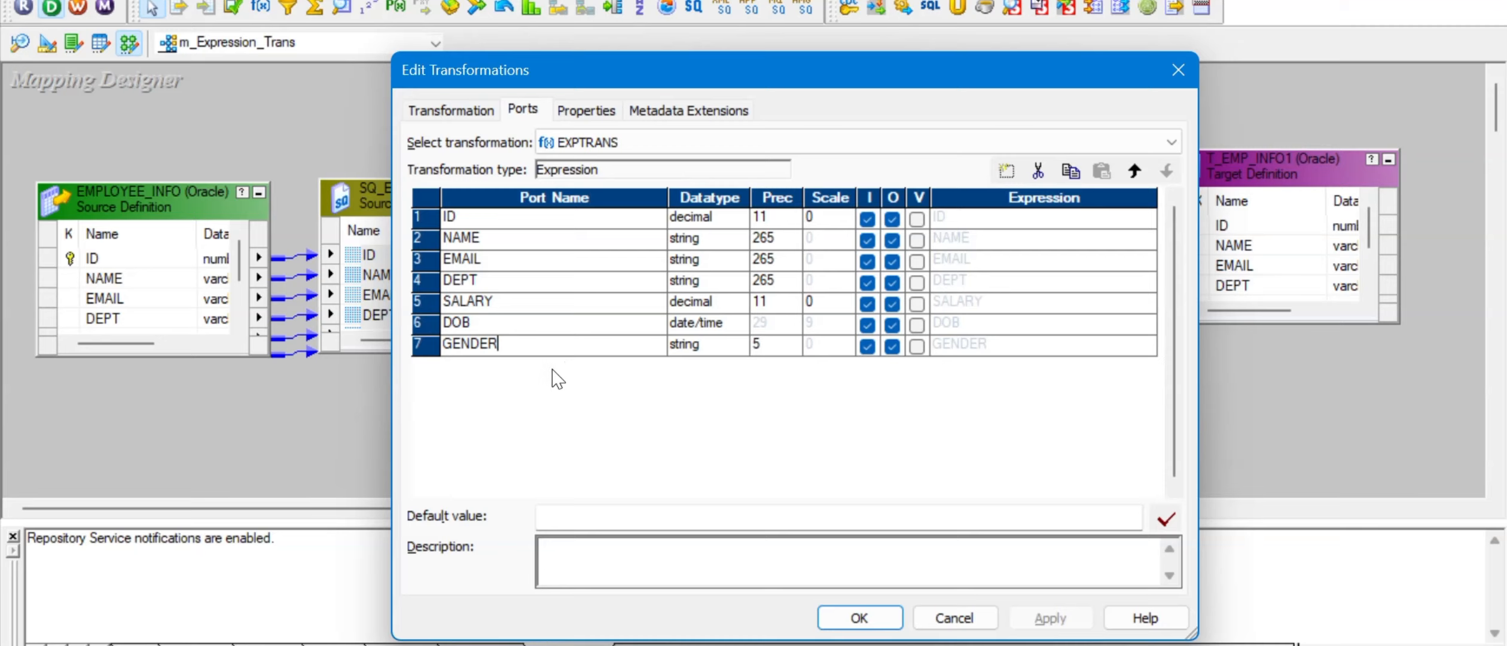
key(Up)
key(Down)
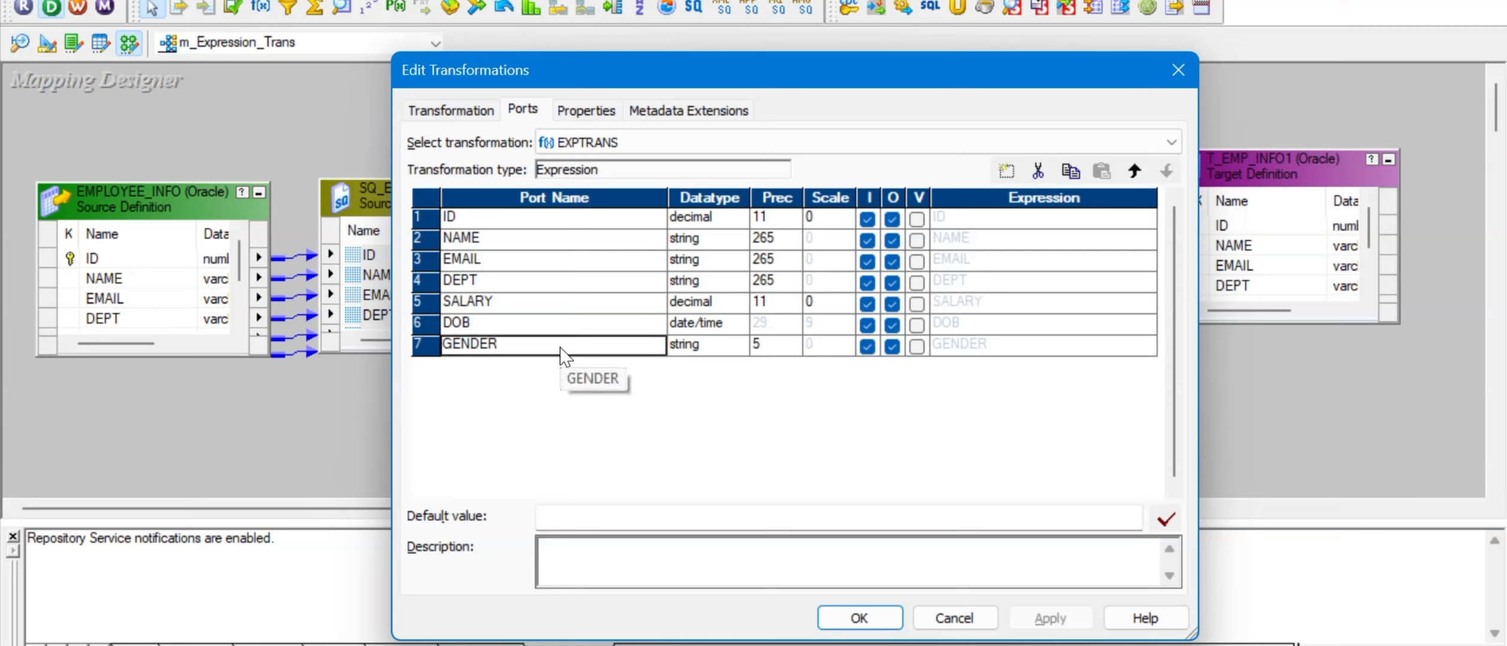
click(1006, 170)
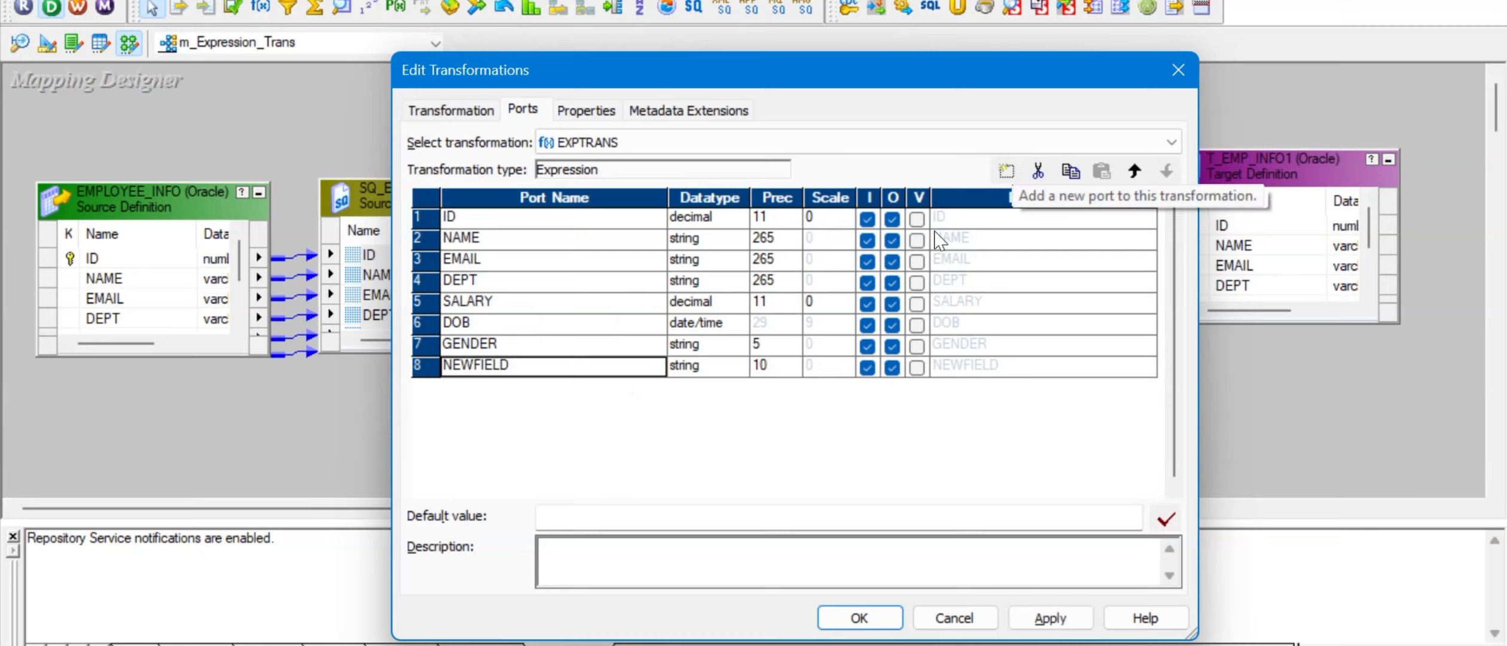
click(509, 366)
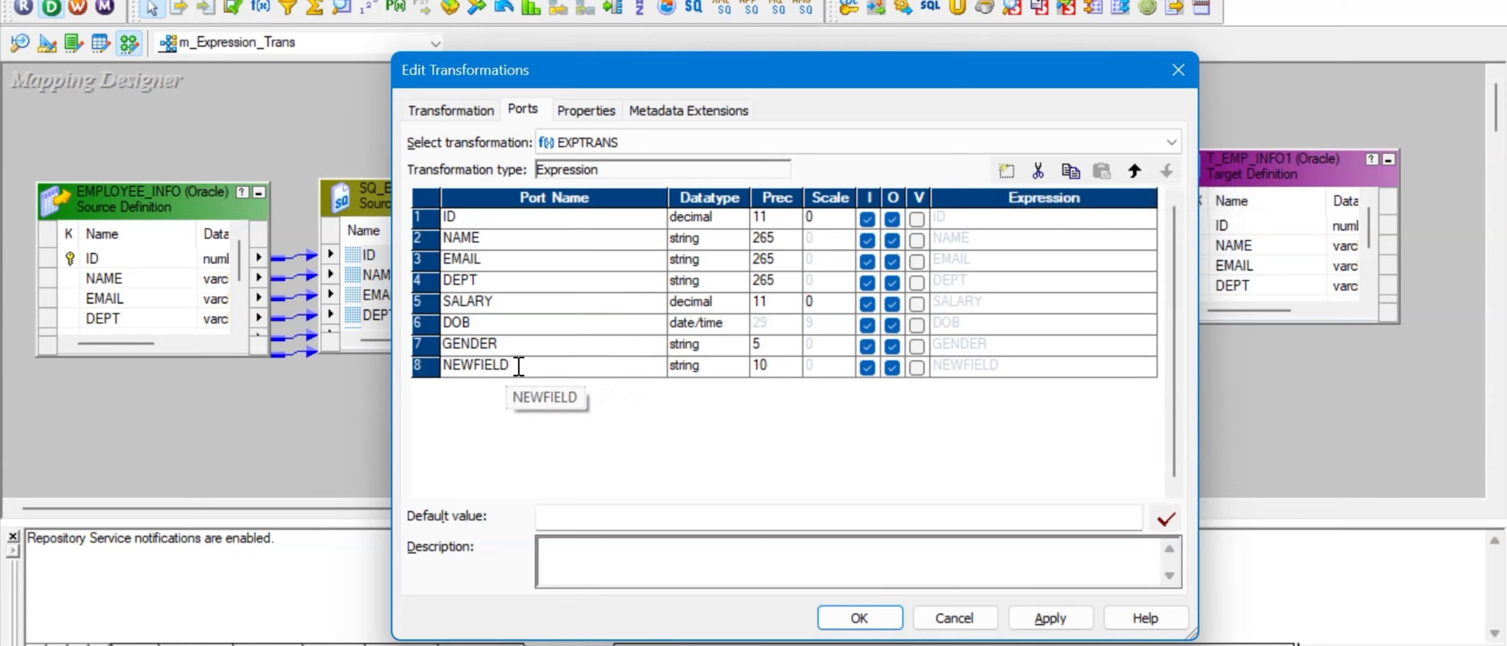
drag(517, 366, 416, 369)
text(n)
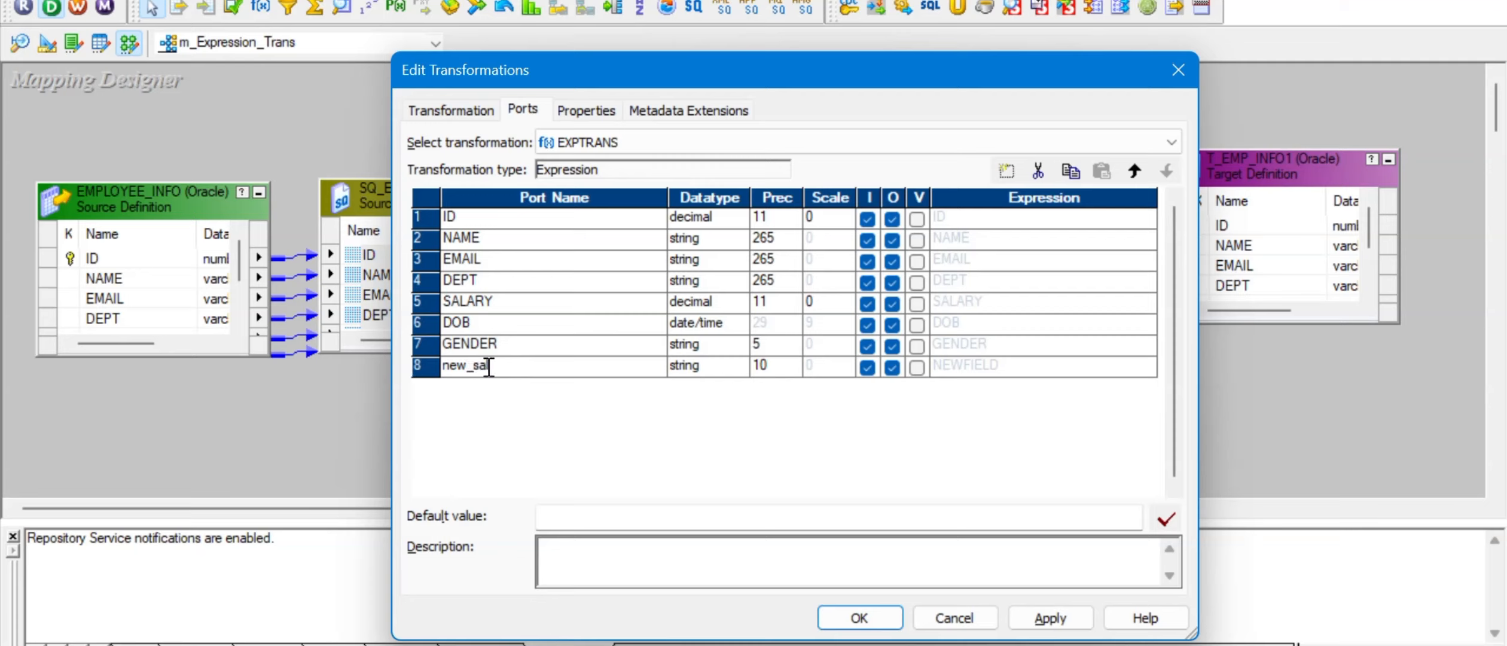
text(ew_sal)
- Set new_sal's datatype to double and mark it as a variable port
click(726, 374)
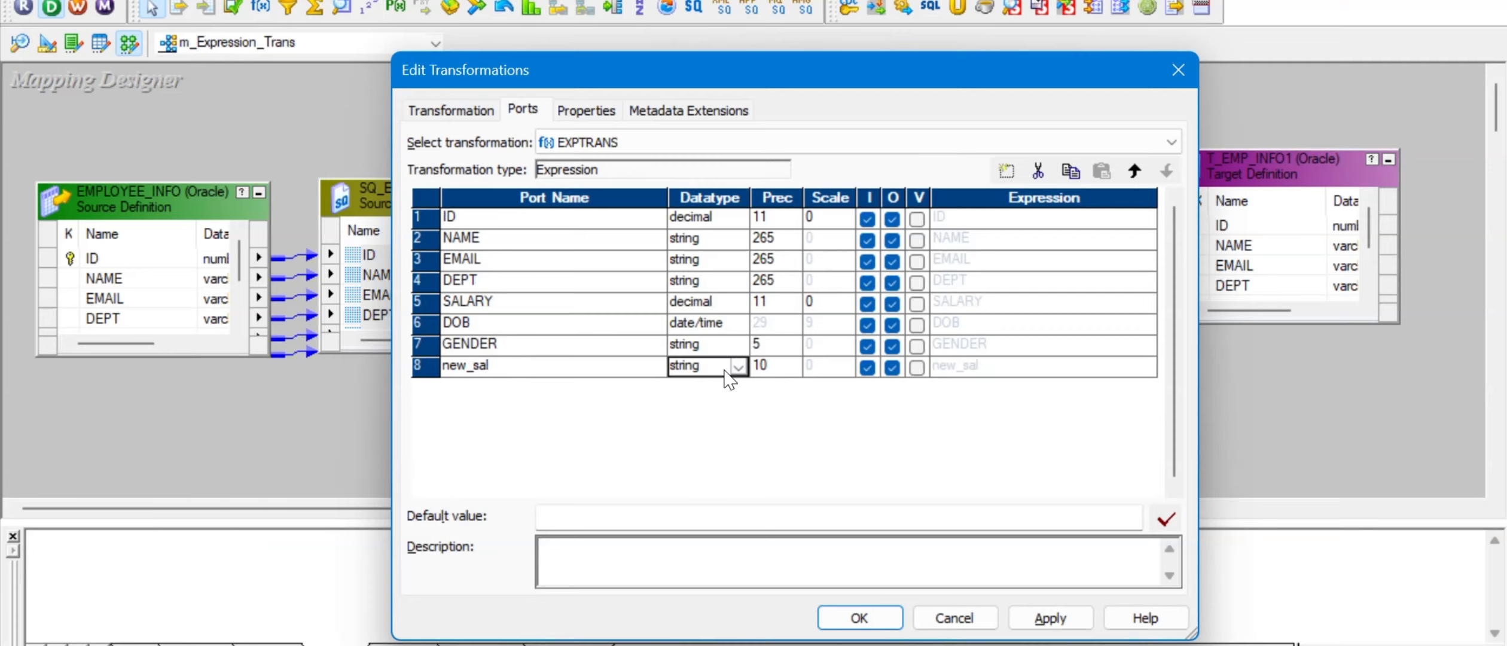
click(726, 372)
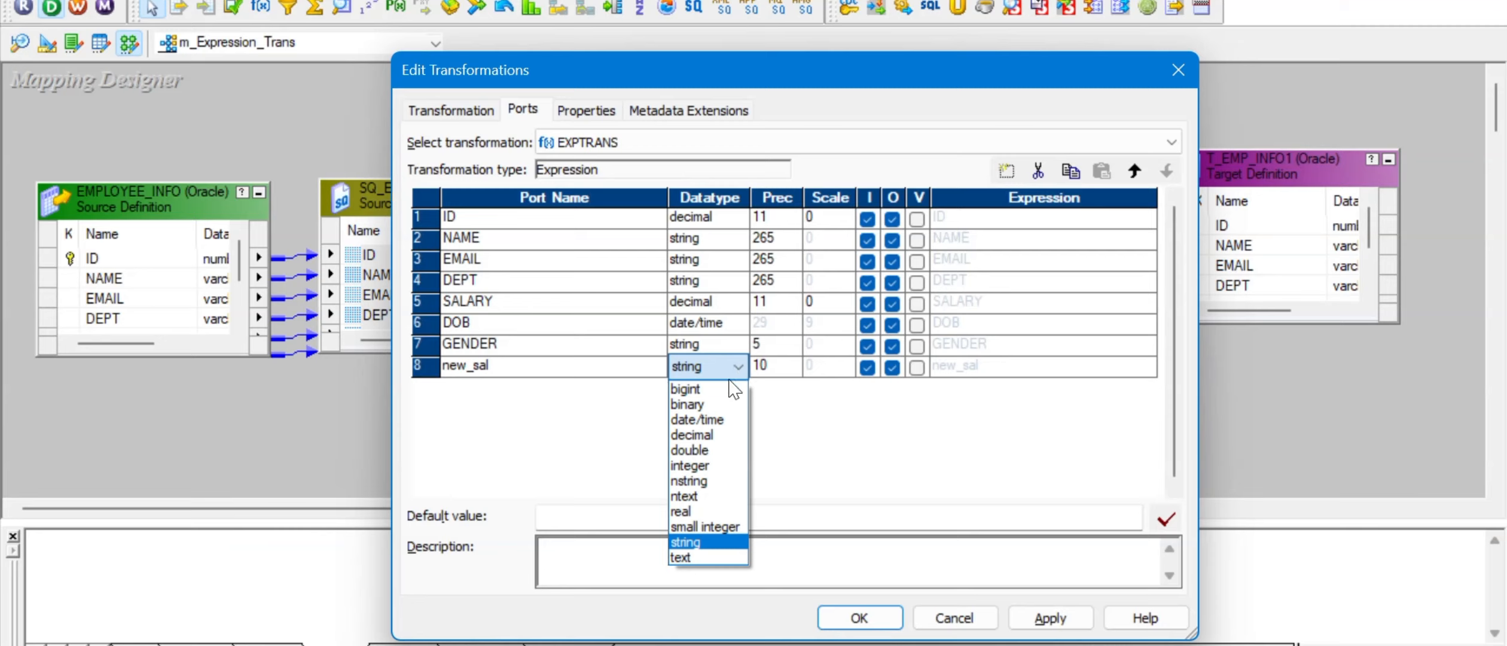
click(707, 436)
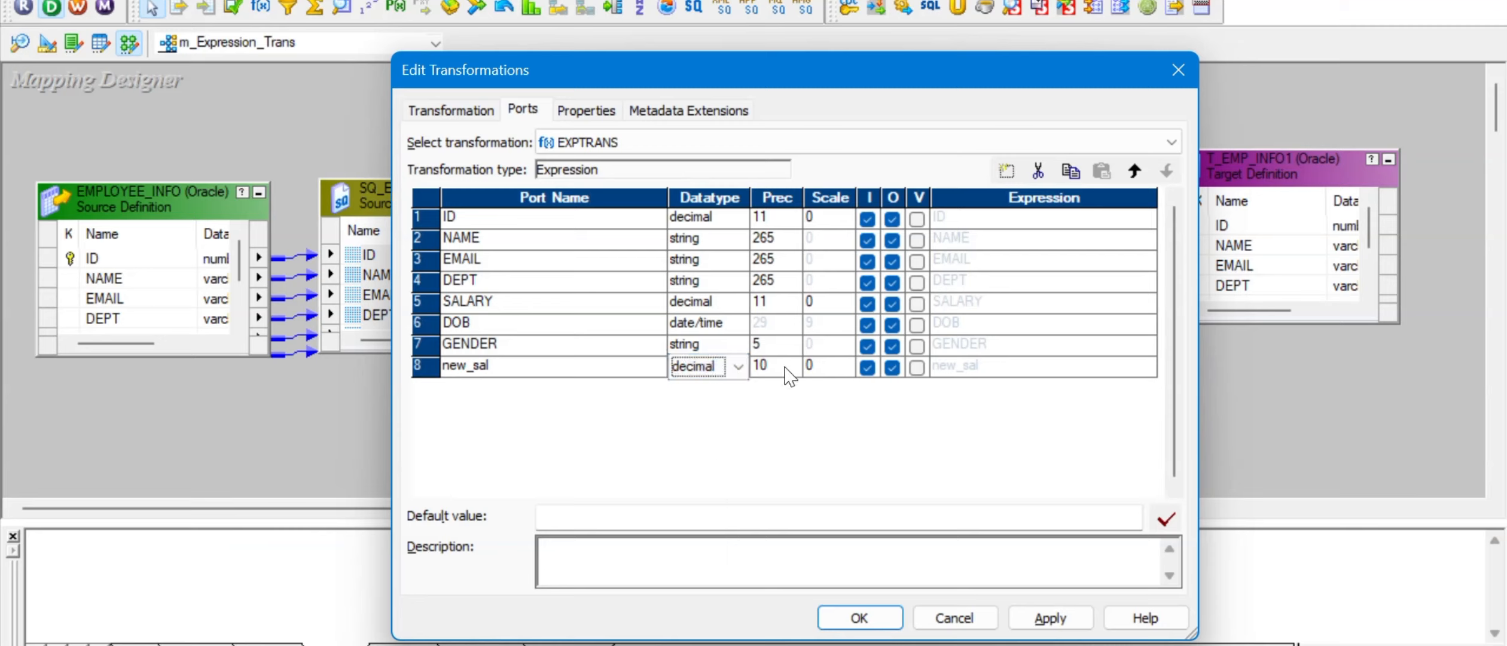
click(739, 368)
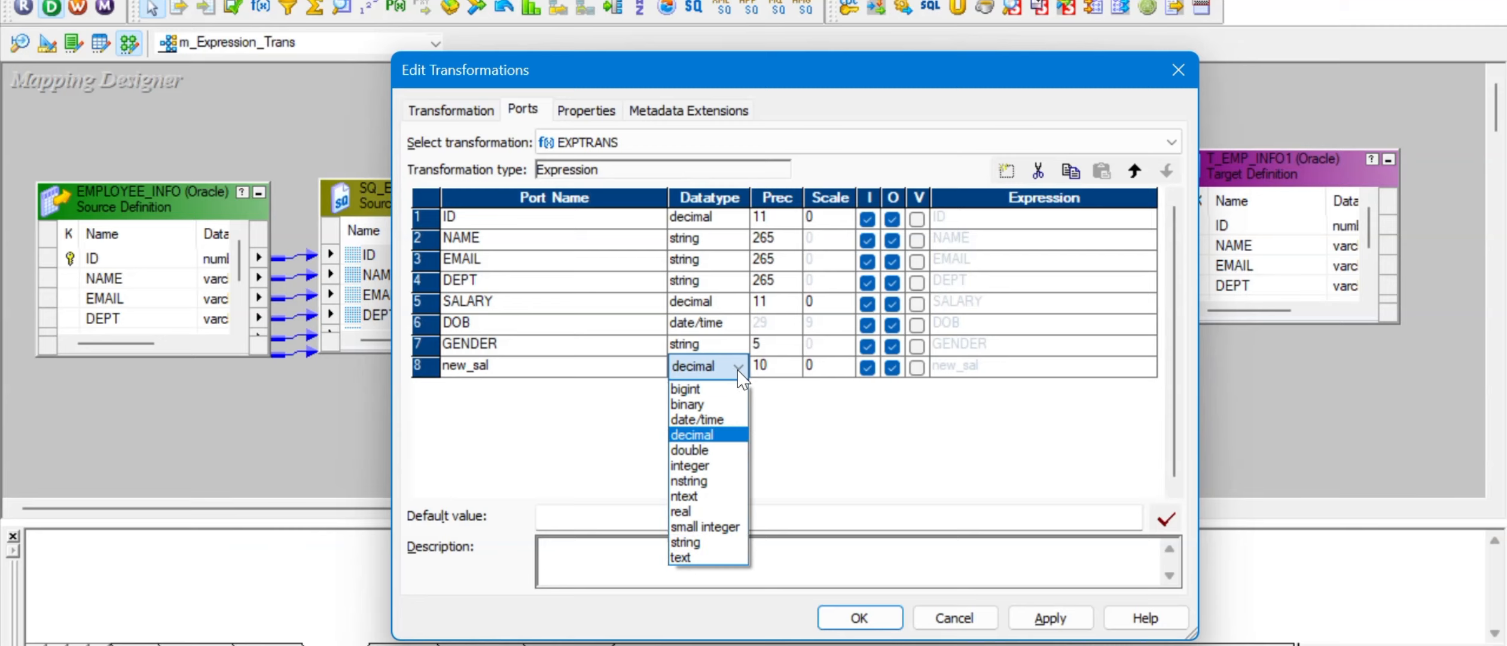
click(718, 454)
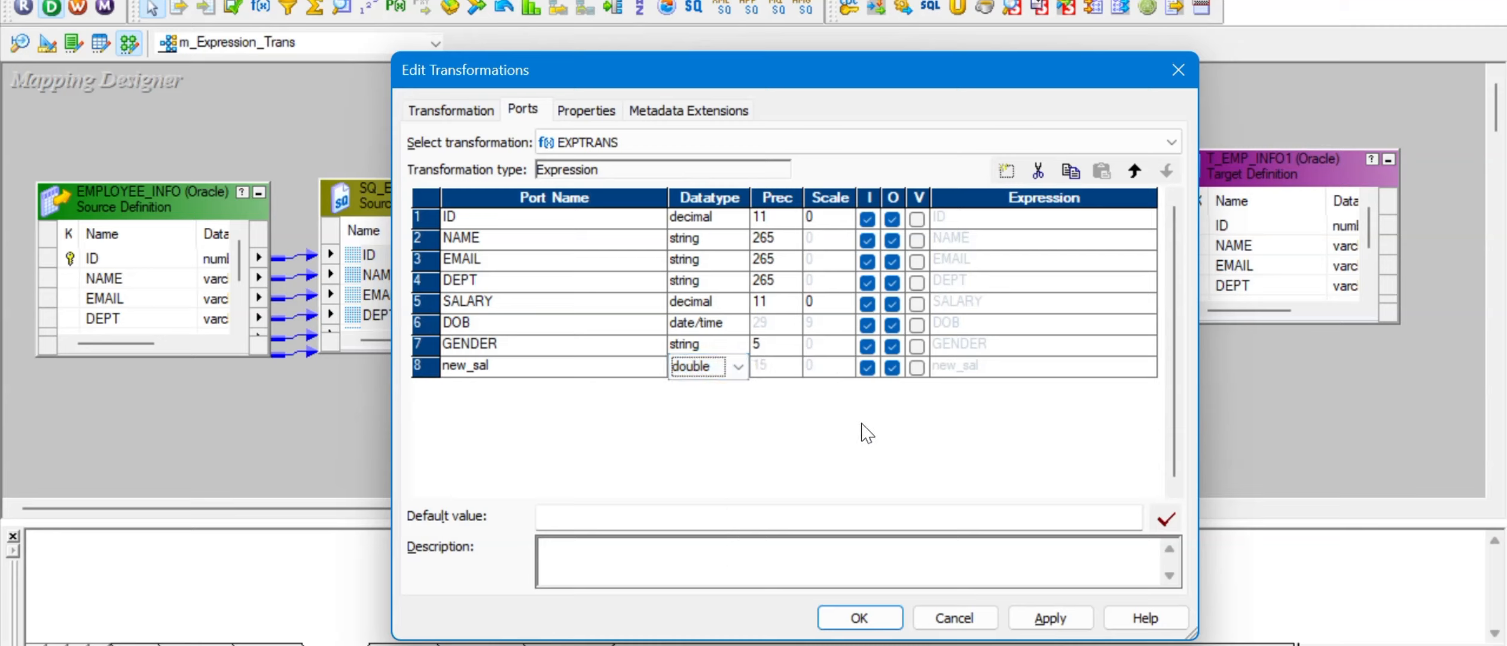
click(916, 367)
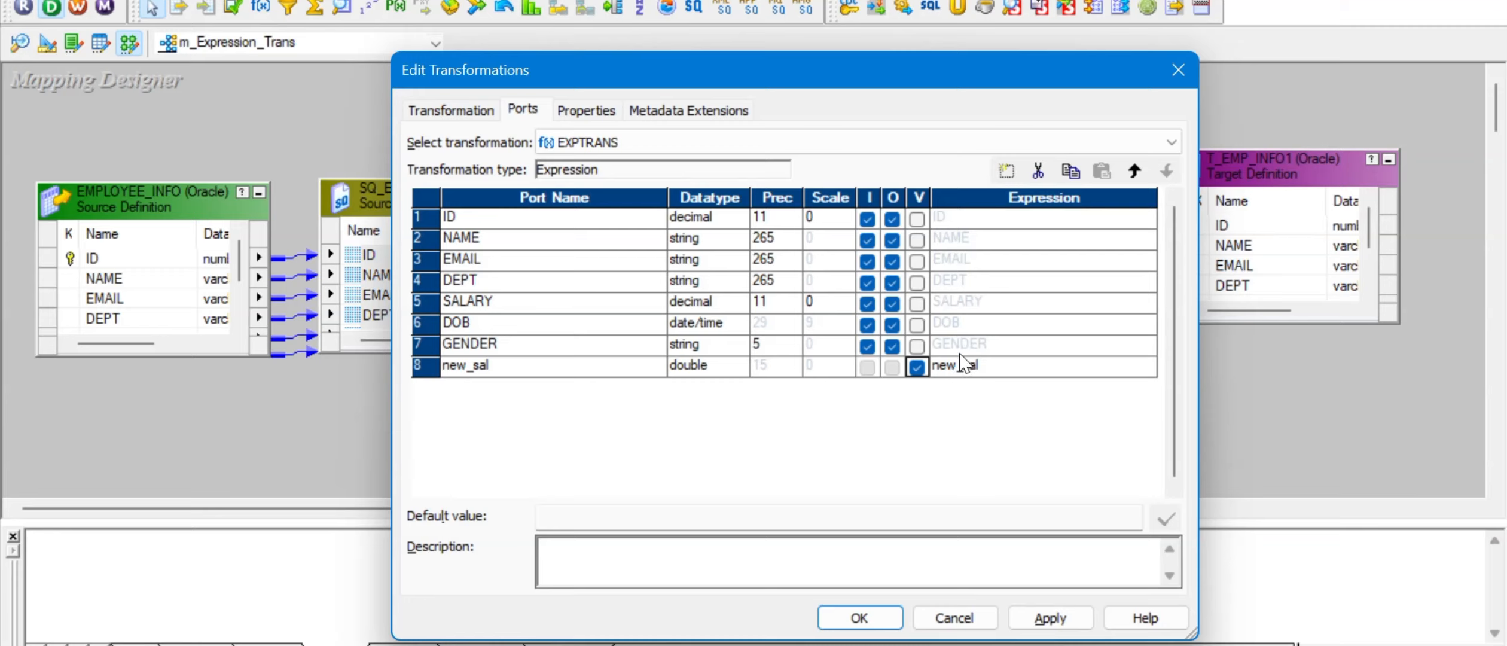
click(1002, 371)
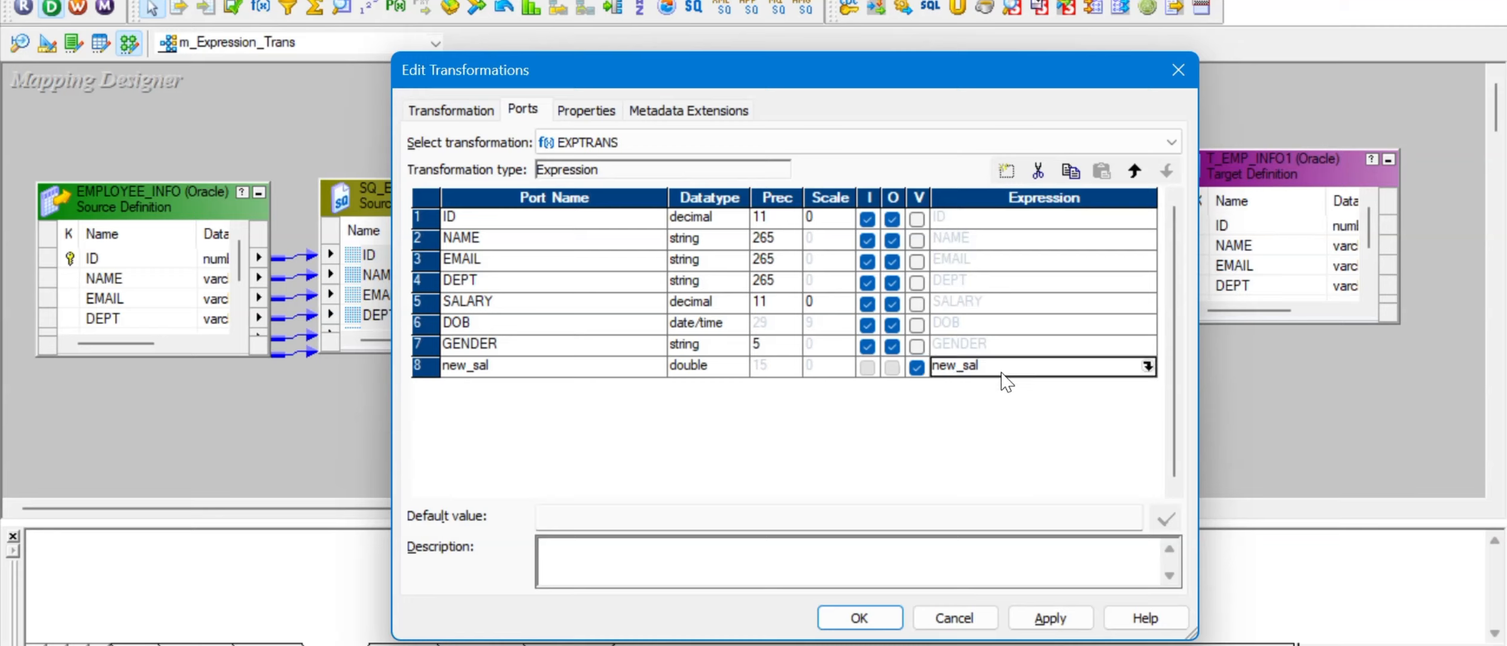
- Paste the salary increment formula from Notepad into new_sal's Expression Editor
click(1147, 366)
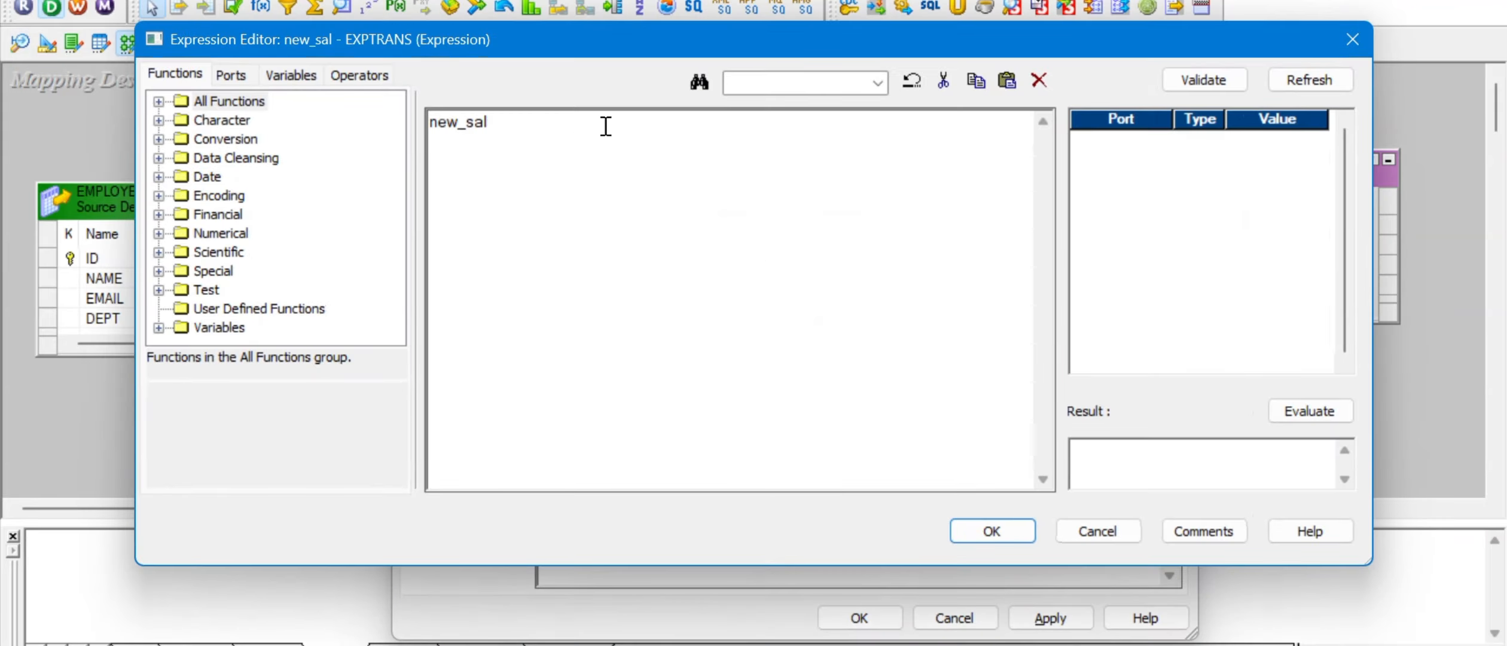
drag(514, 124, 389, 144)
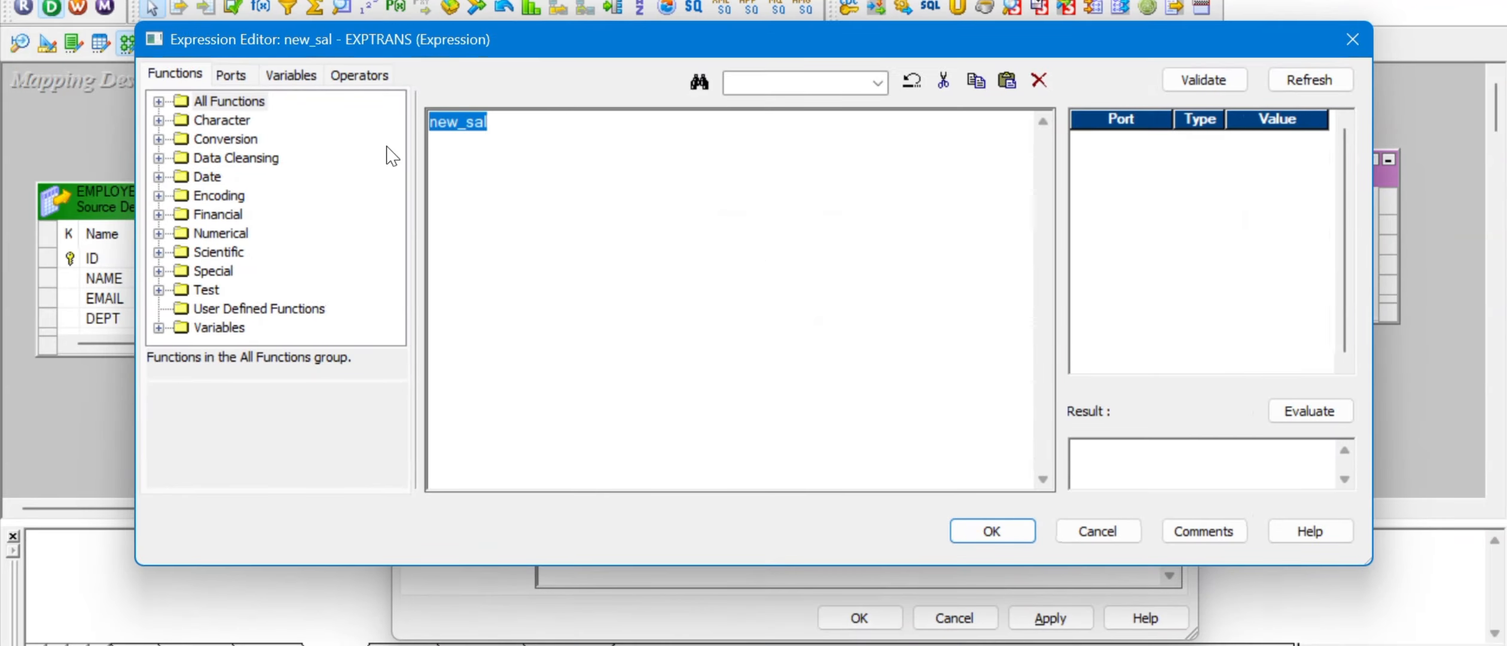
key(alt+Tab)
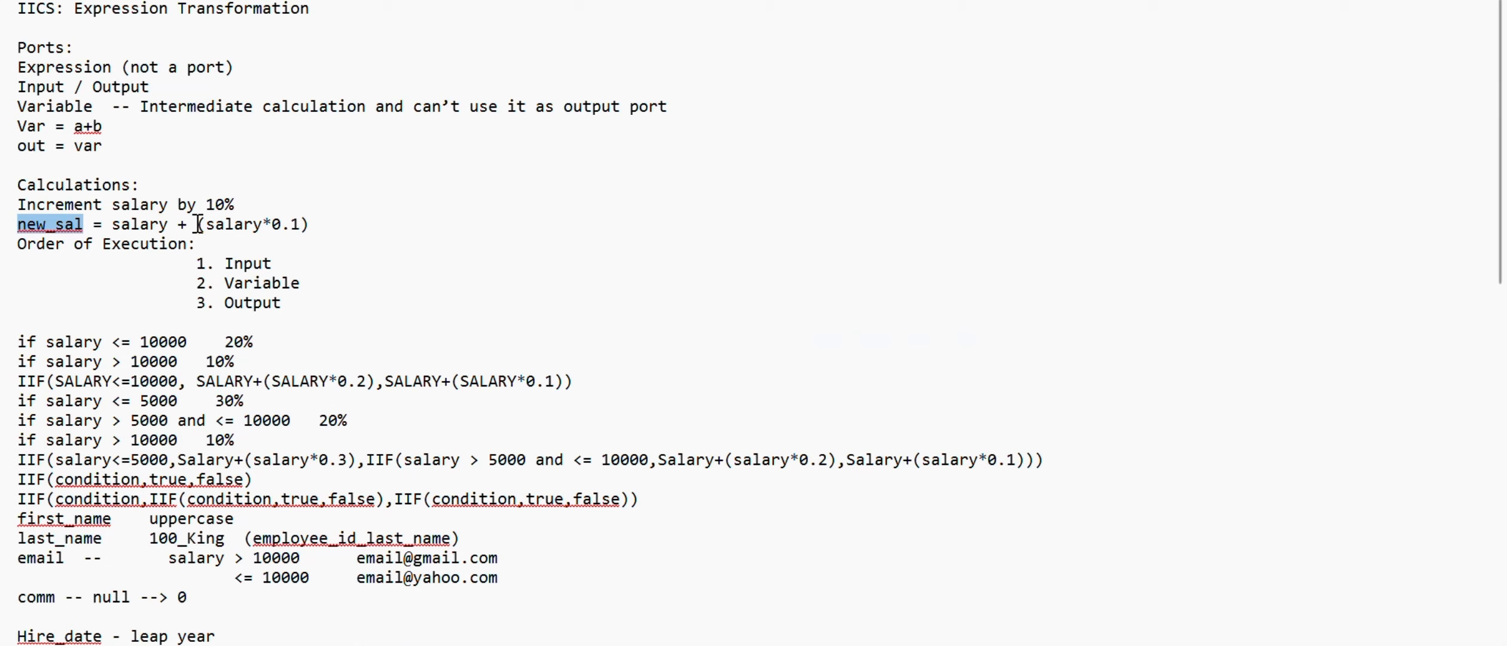
drag(322, 223, 117, 233)
key(ctrl+c)
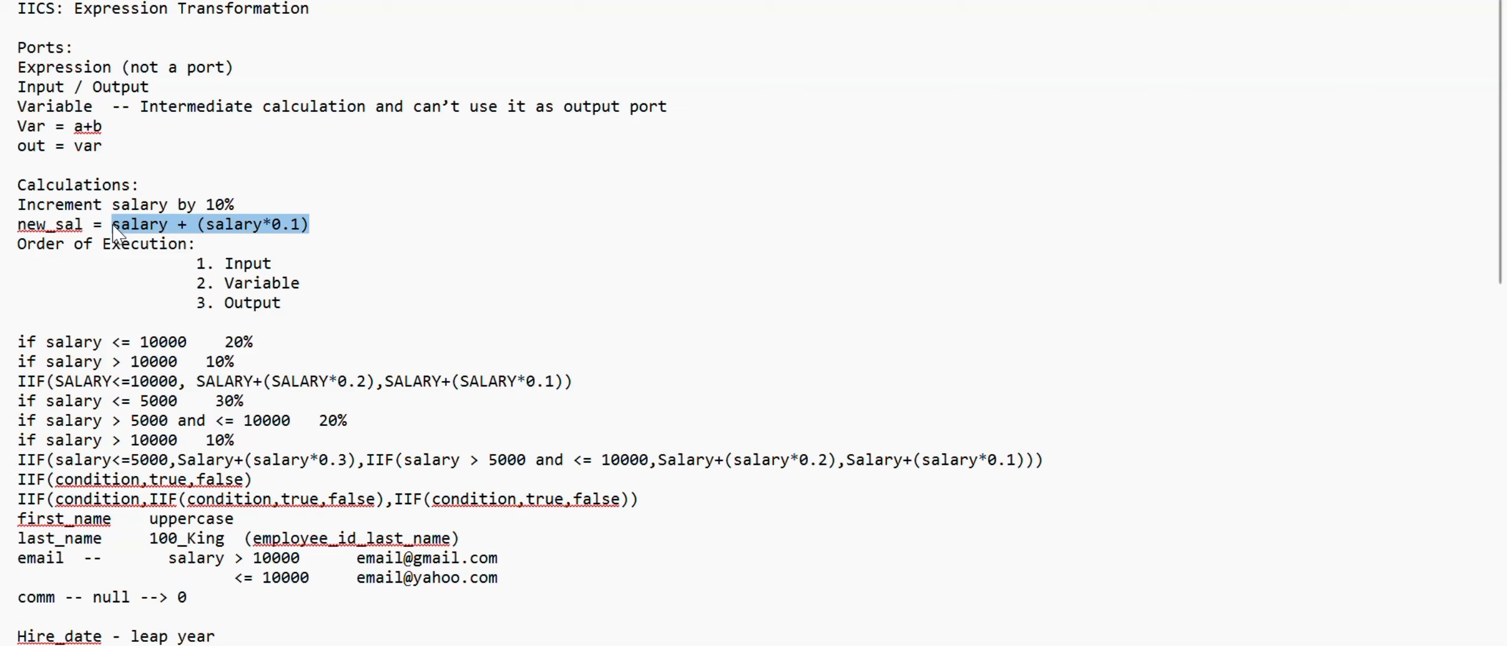
key(alt+Tab)
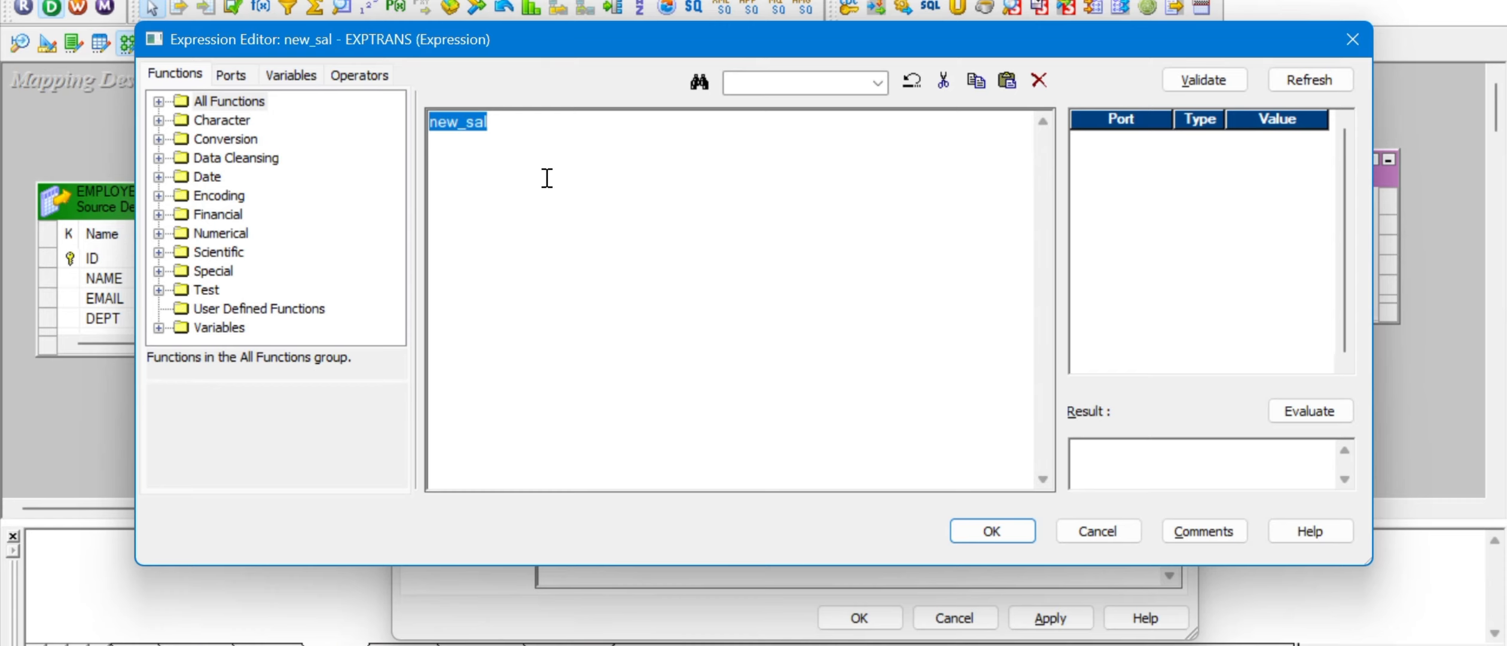
key(ctrl+v)
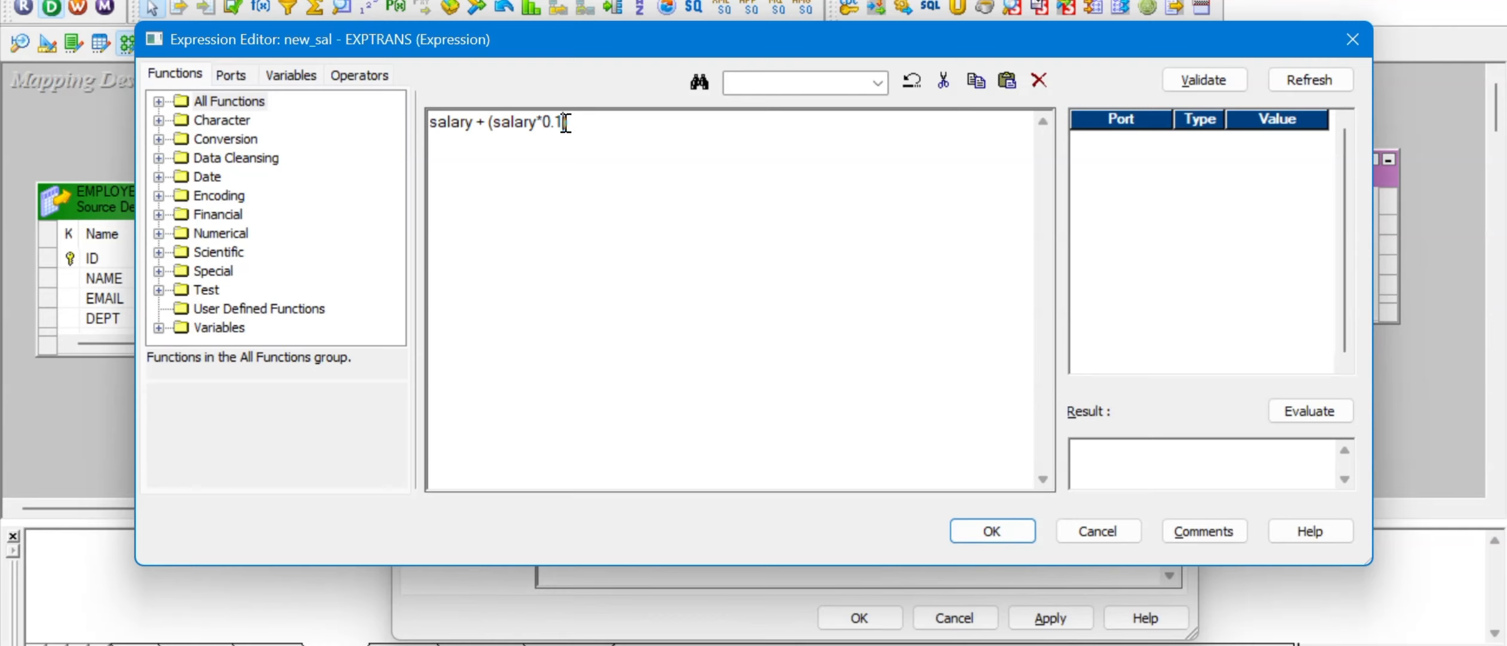
- Replace both salary references with the SALARY port to get SALARY+ (SALARY*0.1), and validate it
drag(565, 123, 541, 125)
double_click(461, 128)
click(242, 75)
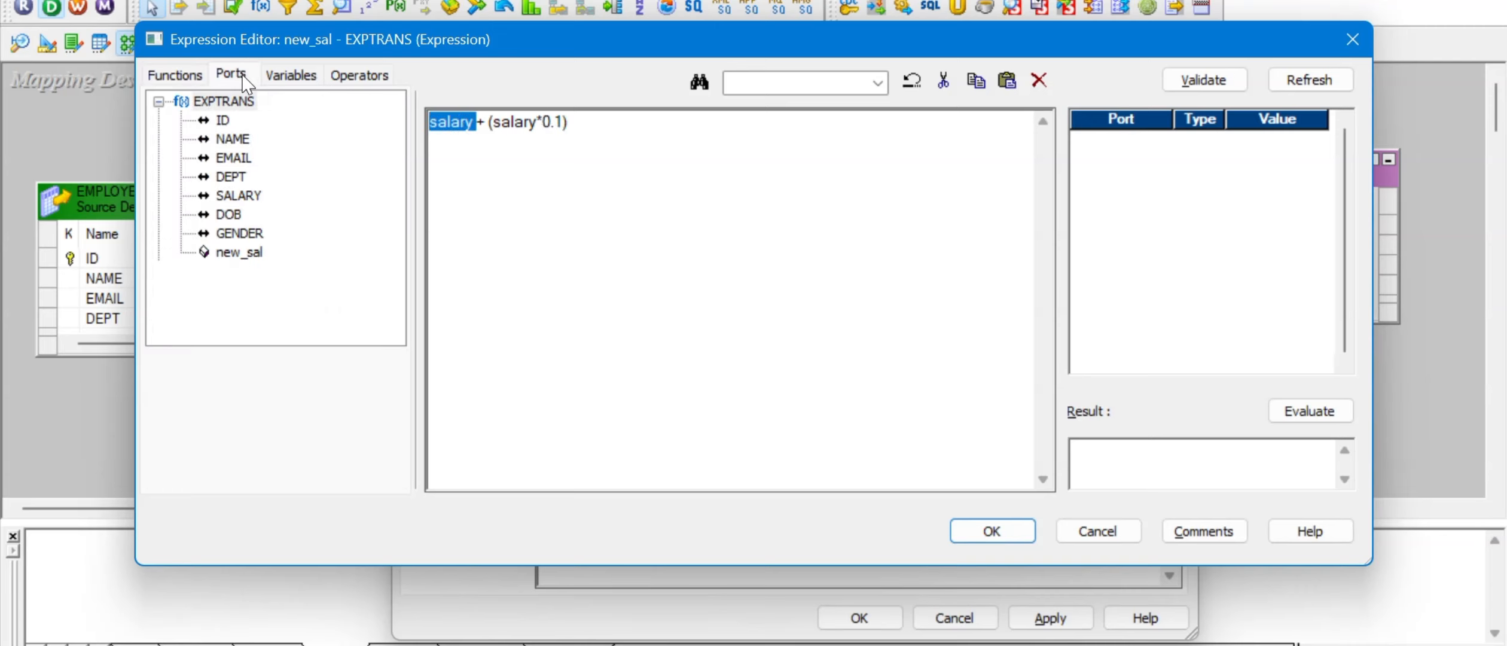
double_click(242, 196)
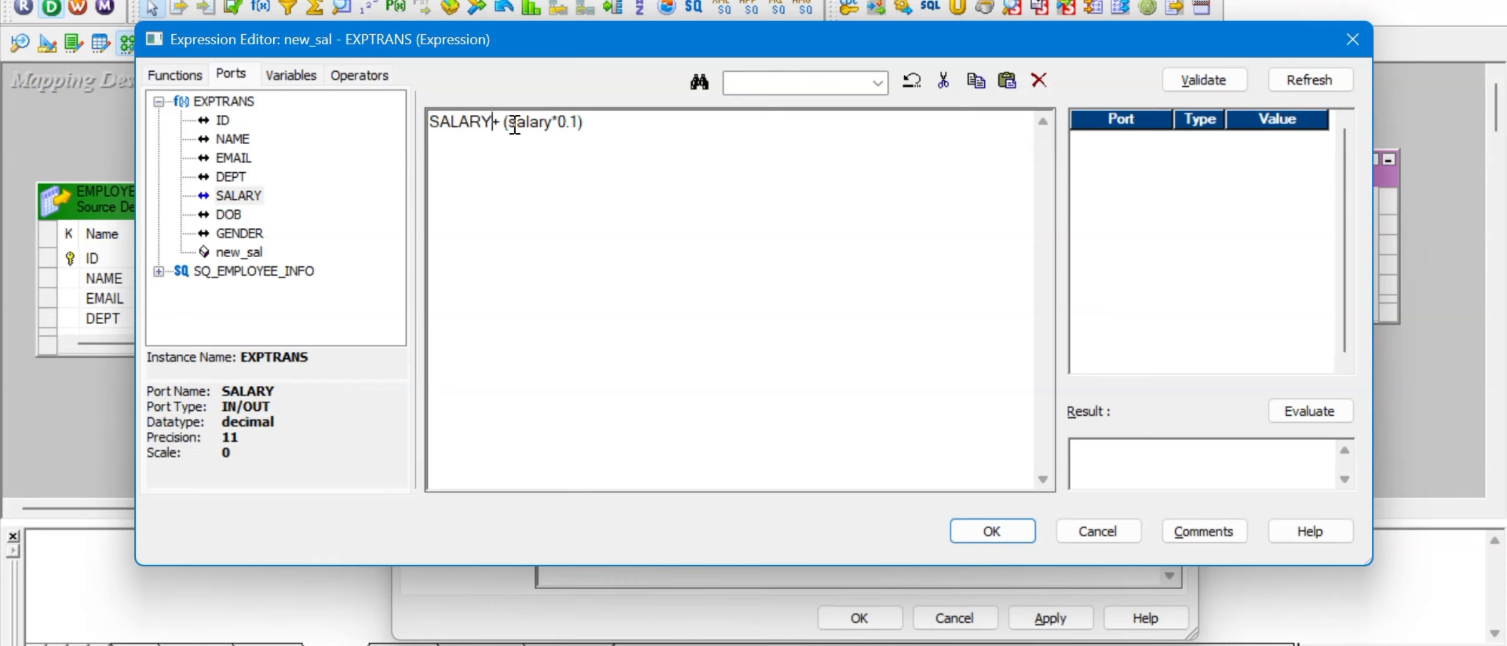
double_click(528, 123)
double_click(238, 197)
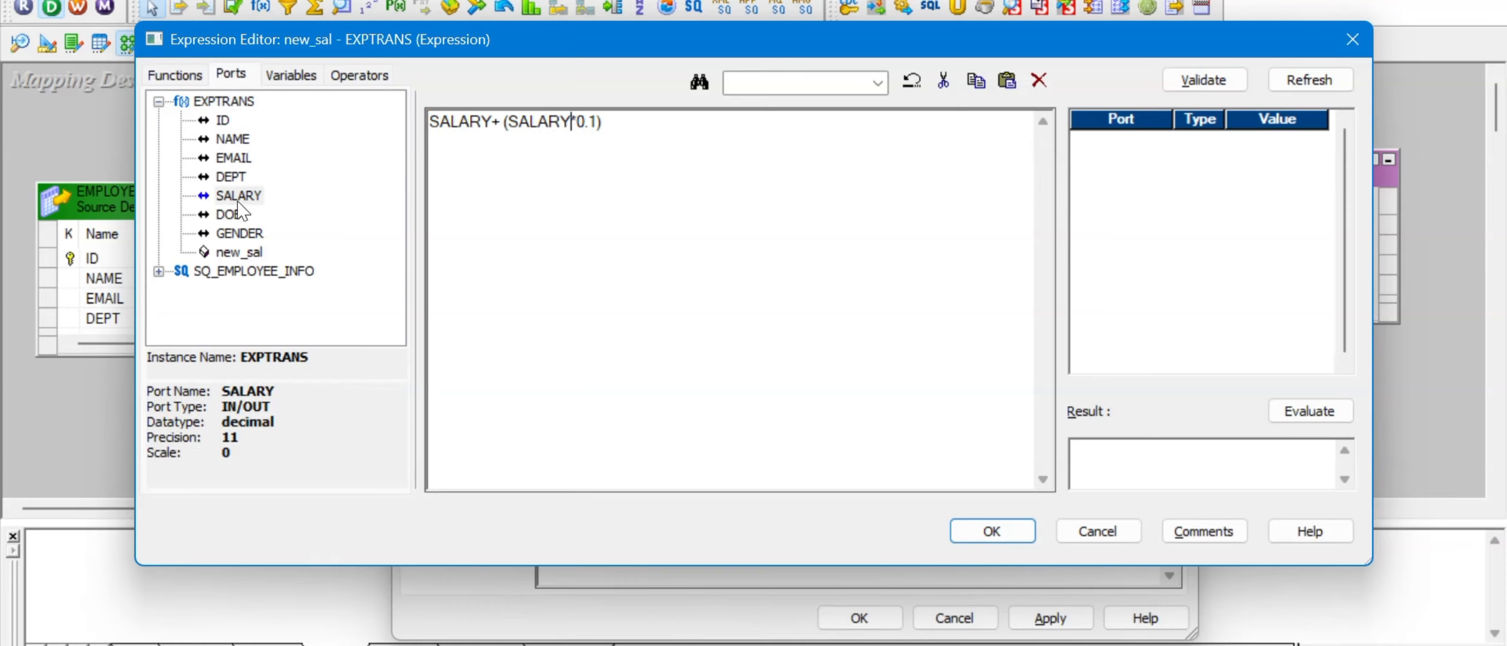
double_click(460, 123)
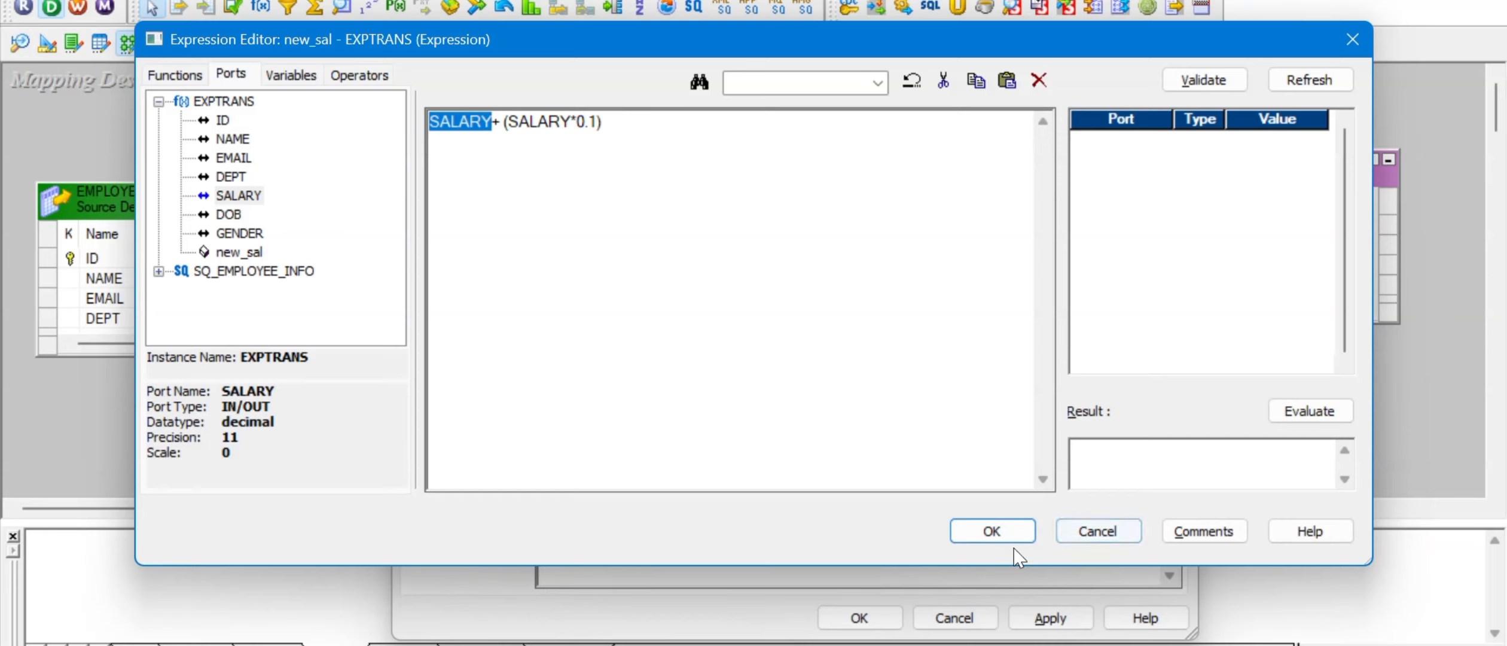
click(1203, 79)
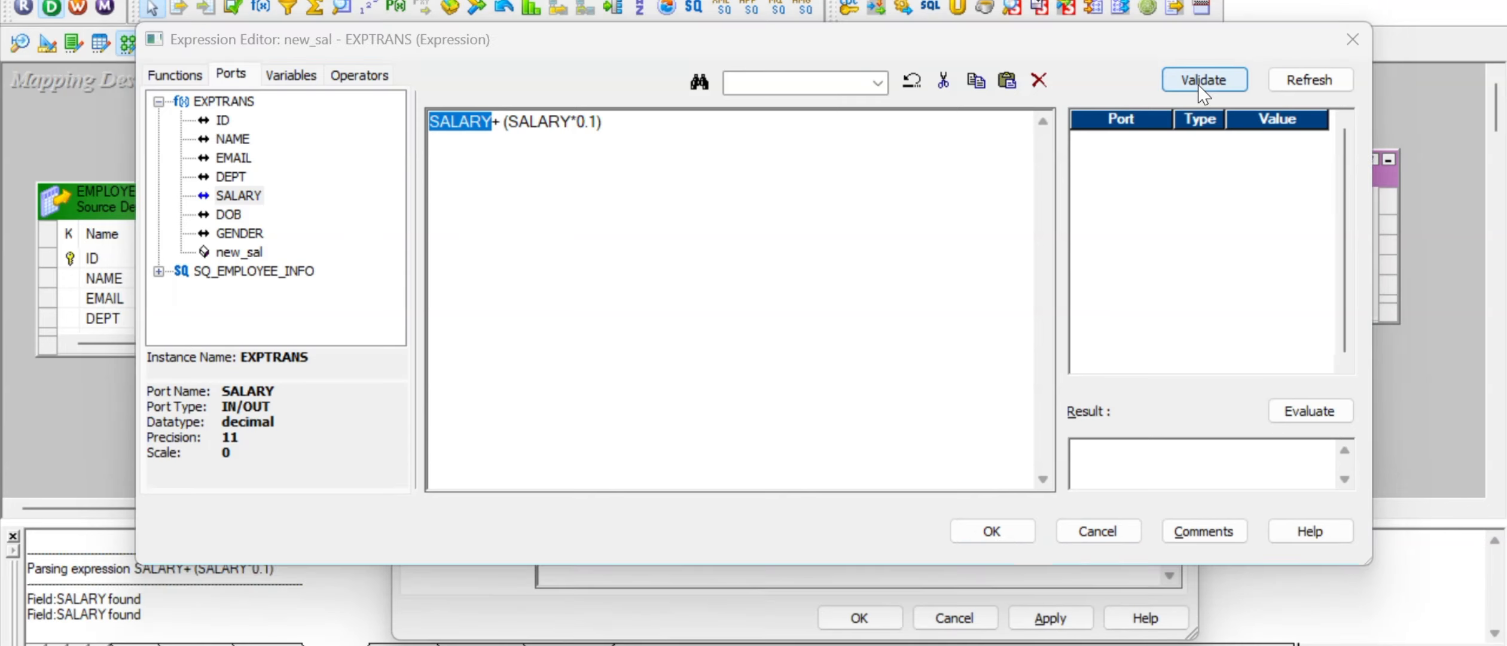
click(837, 359)
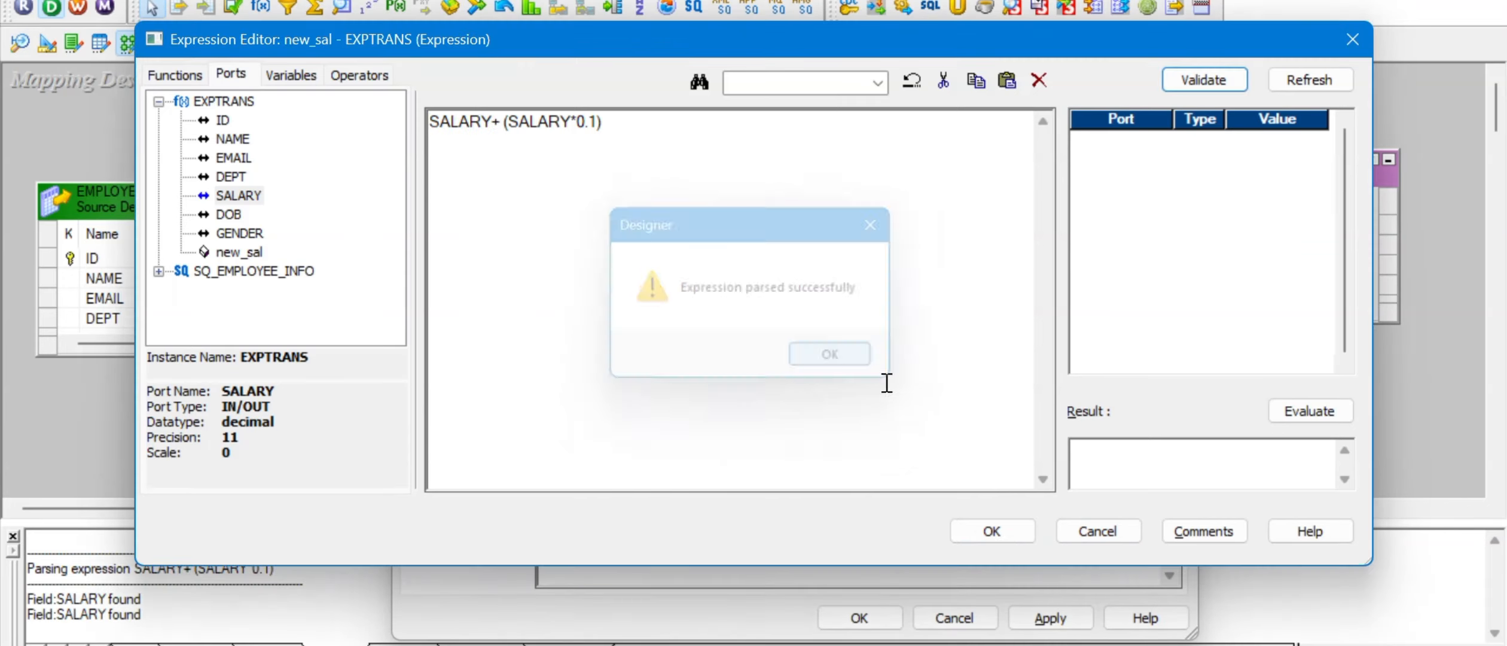
click(1002, 535)
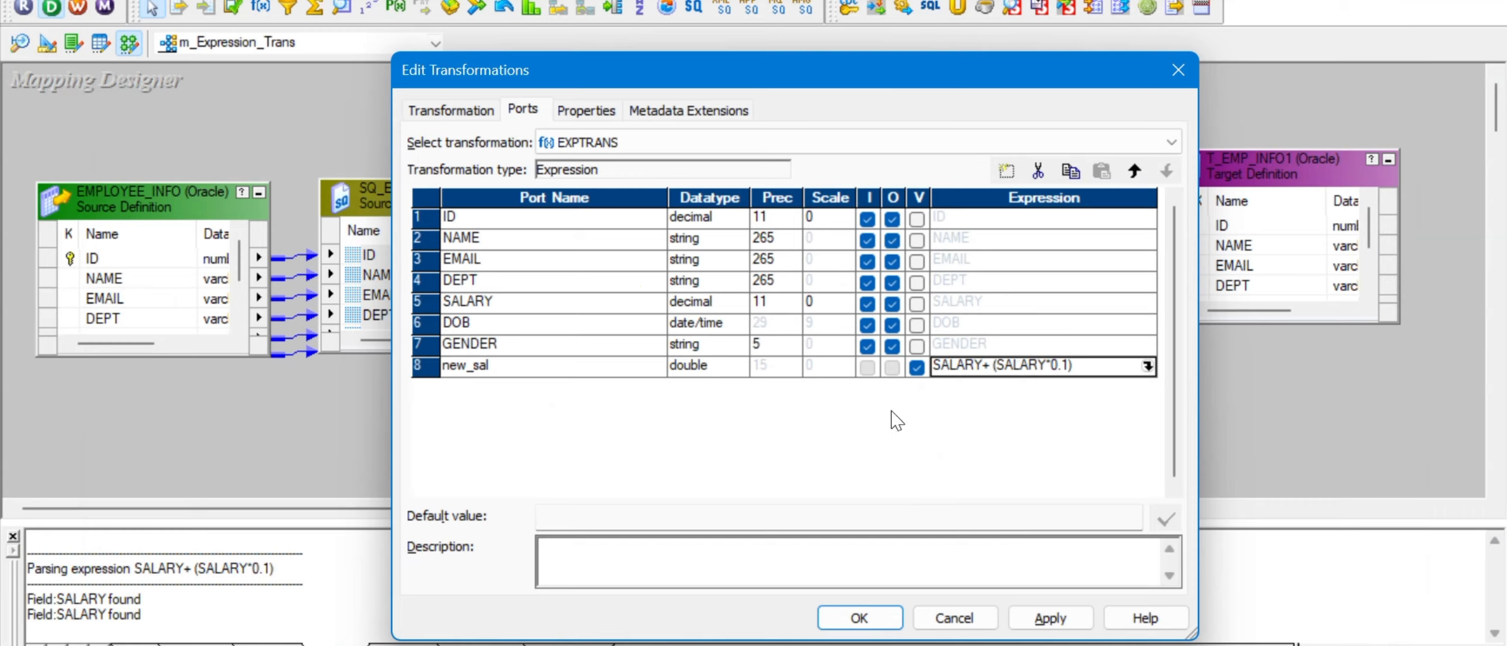
click(526, 366)
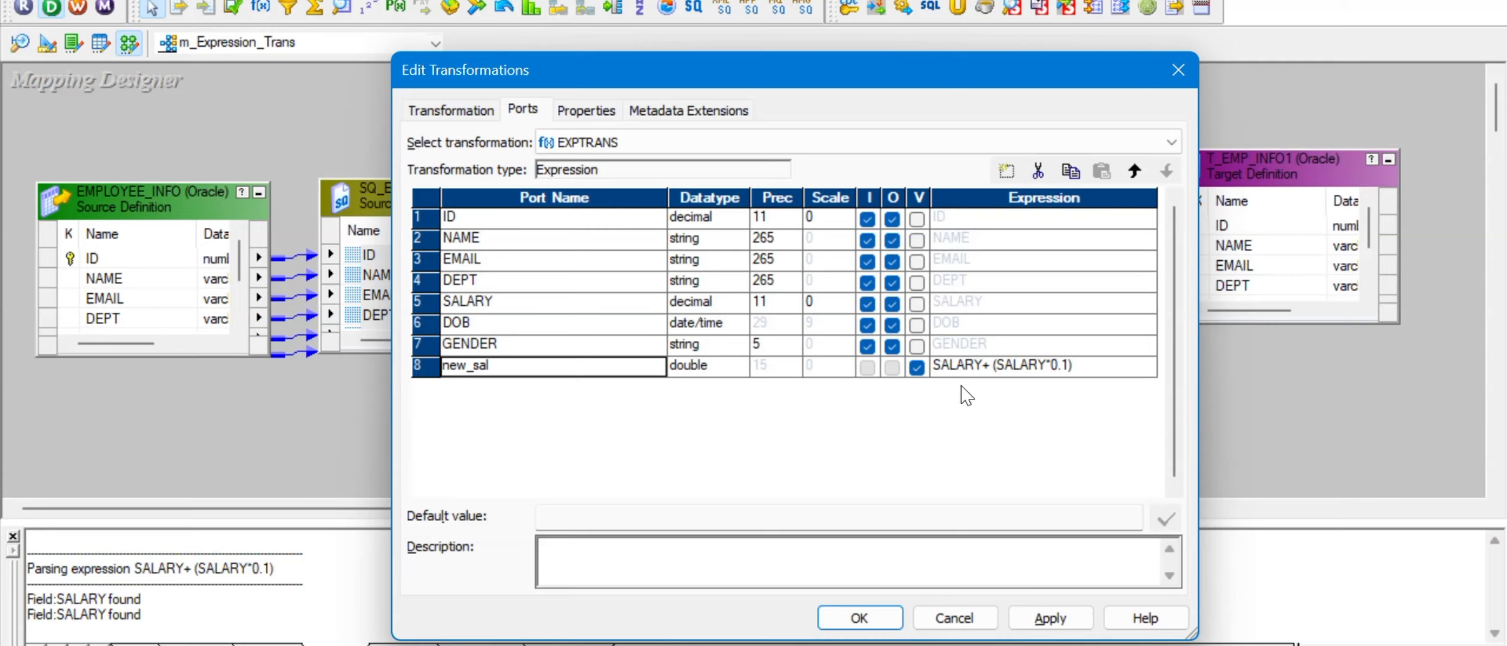
click(974, 366)
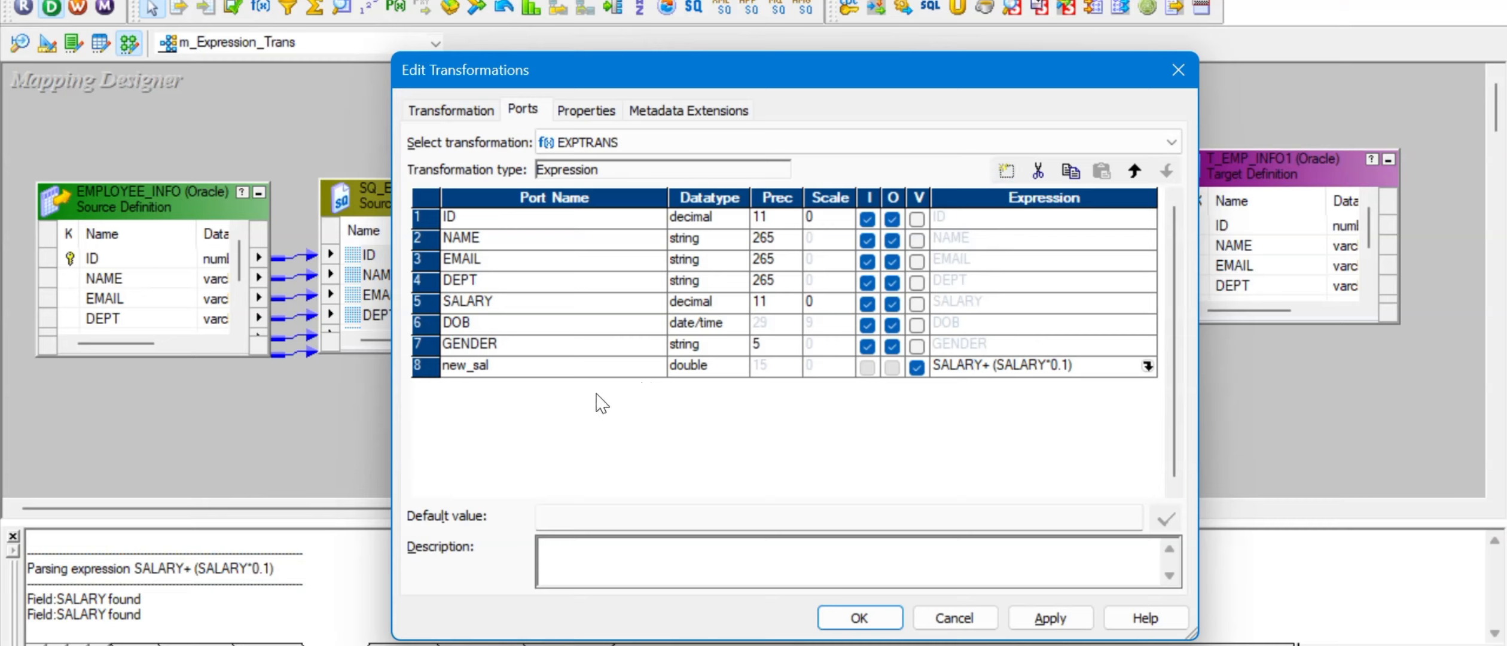
click(605, 369)
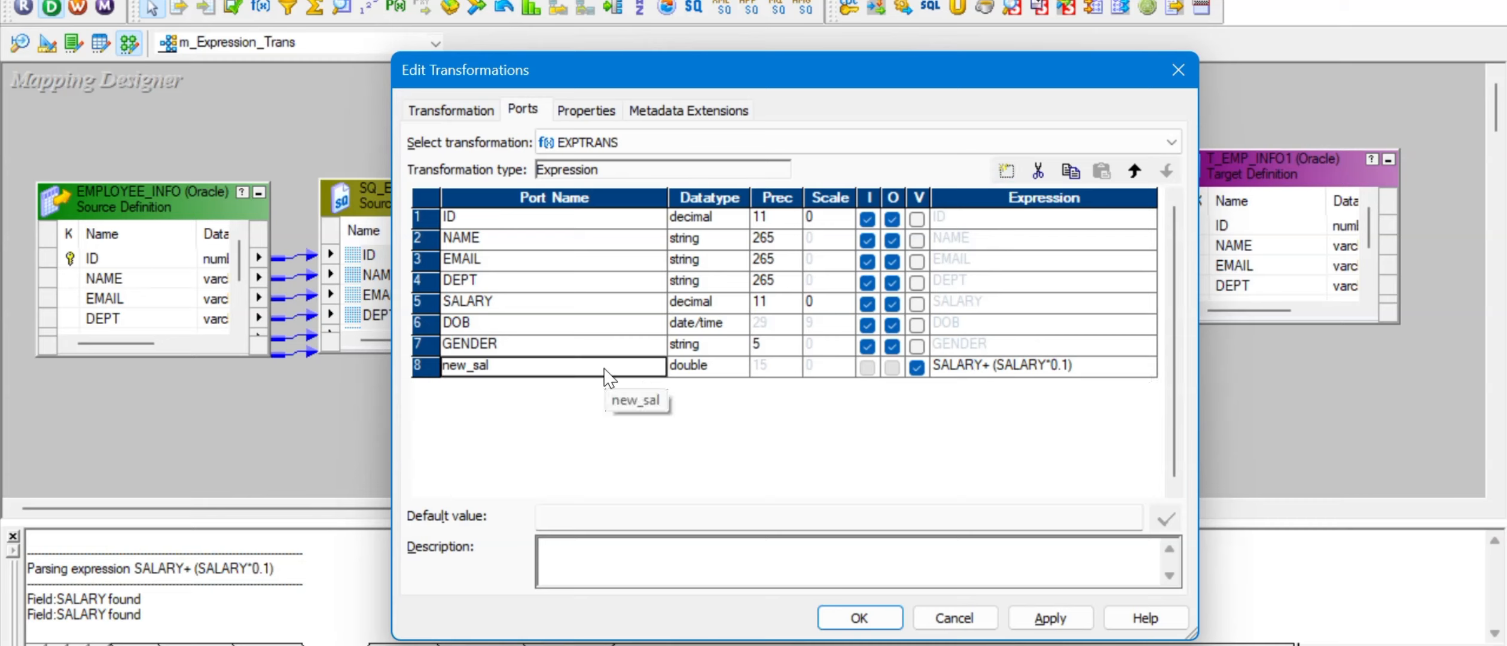
- Add an output-only port o_New_Salary of datatype double to EXPTRANS
click(1006, 170)
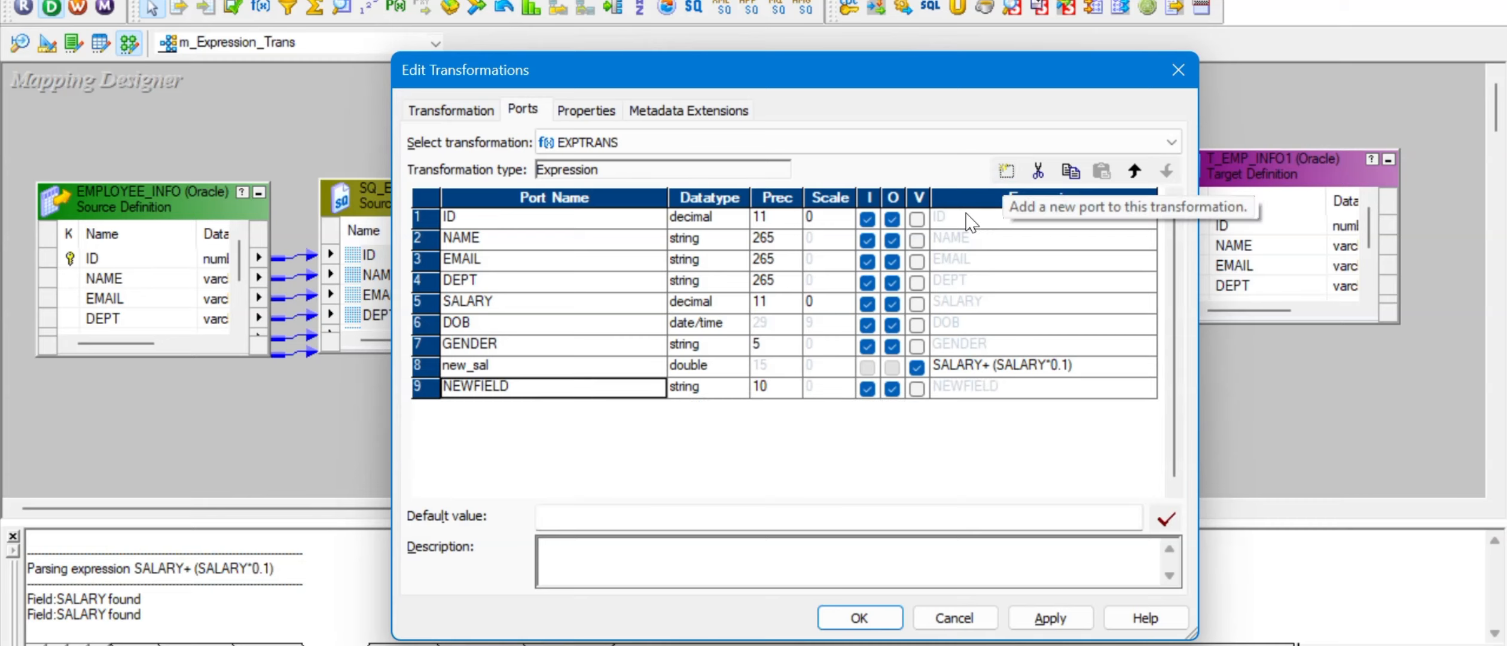
click(513, 383)
drag(513, 383, 408, 395)
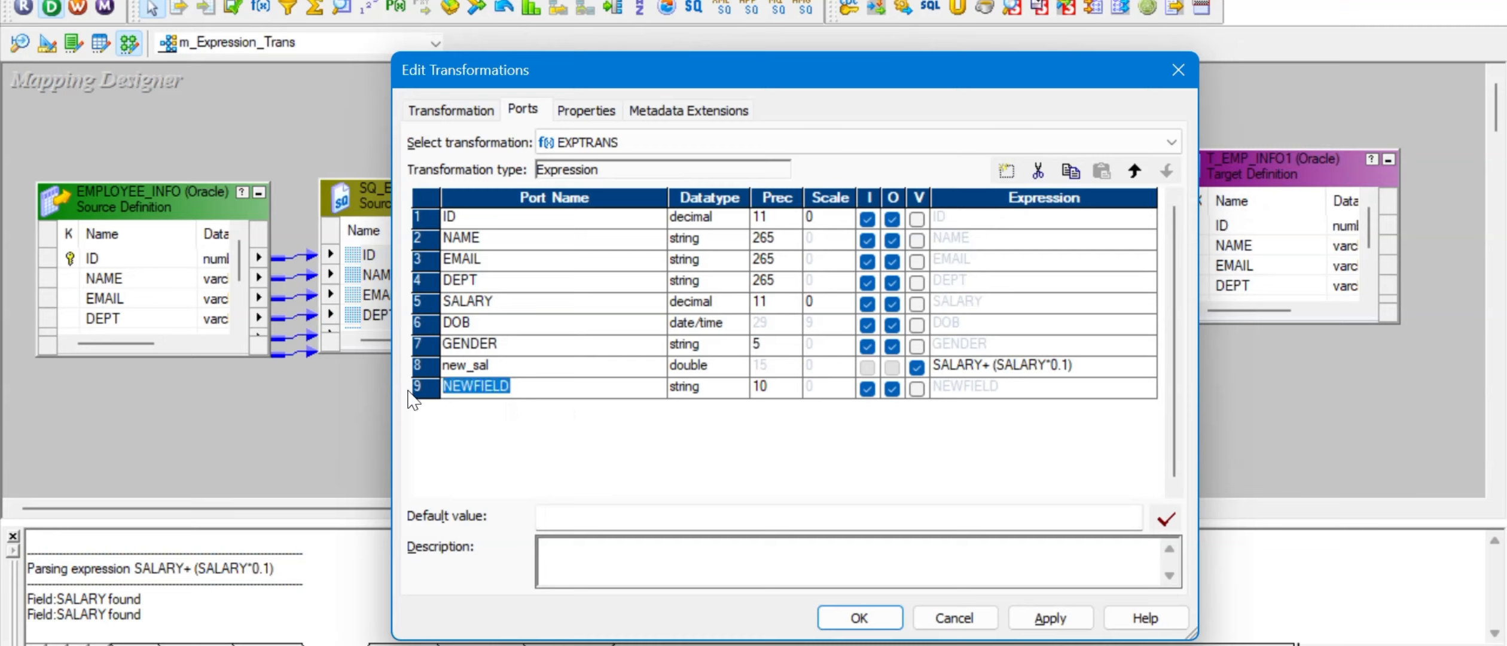
text(o_New_Salary)
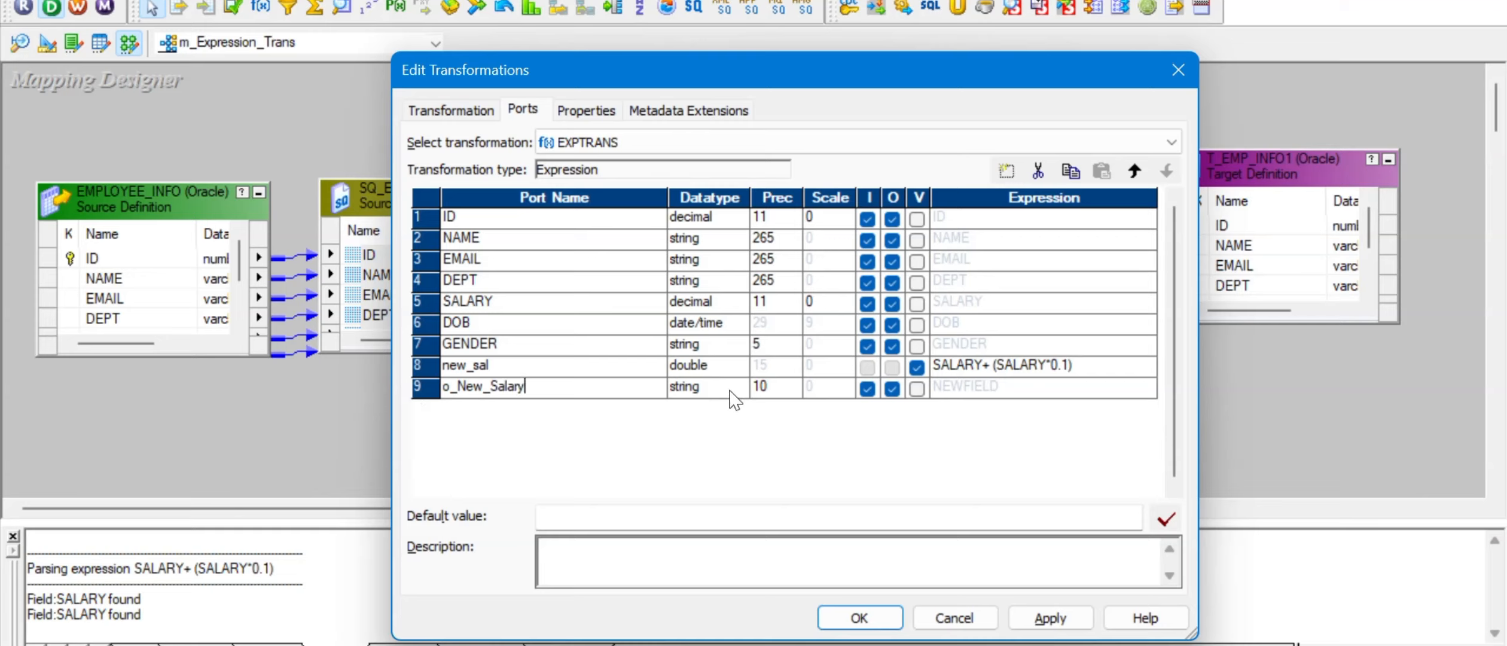
click(705, 387)
click(737, 388)
click(696, 470)
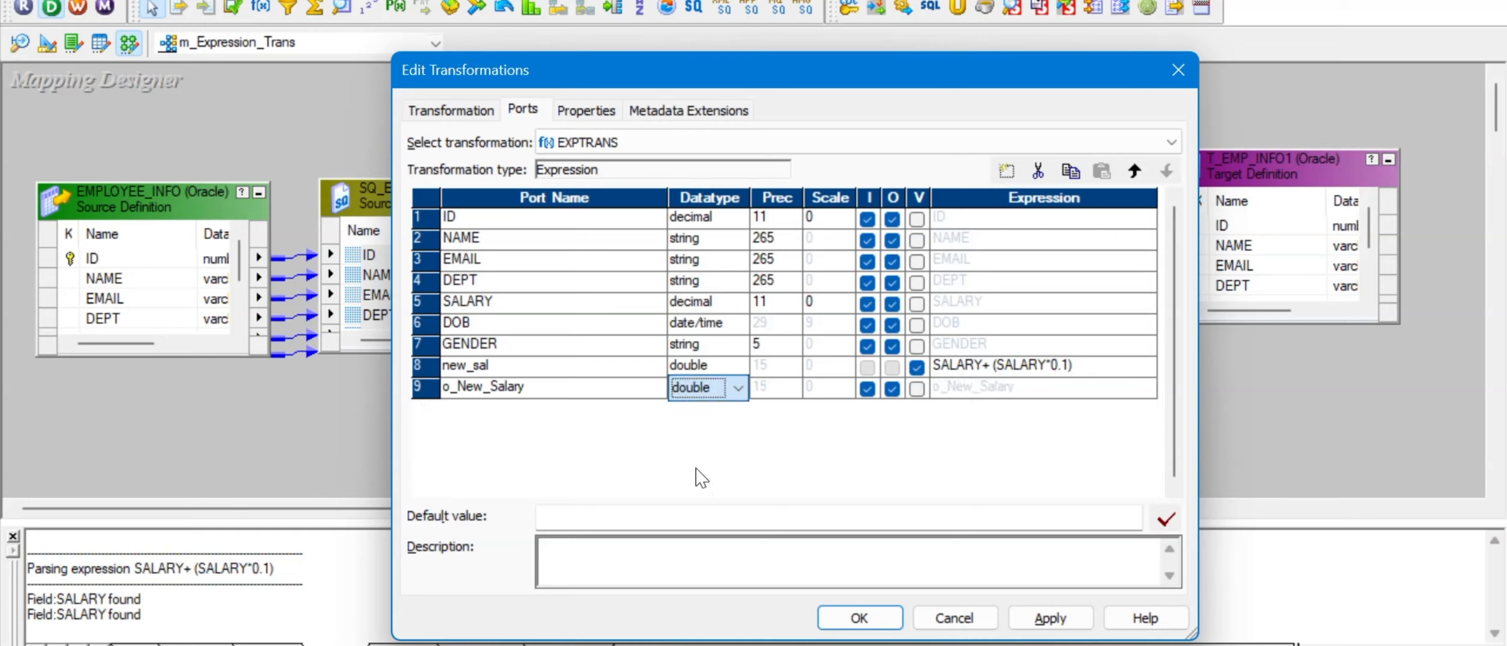
click(867, 390)
click(867, 390)
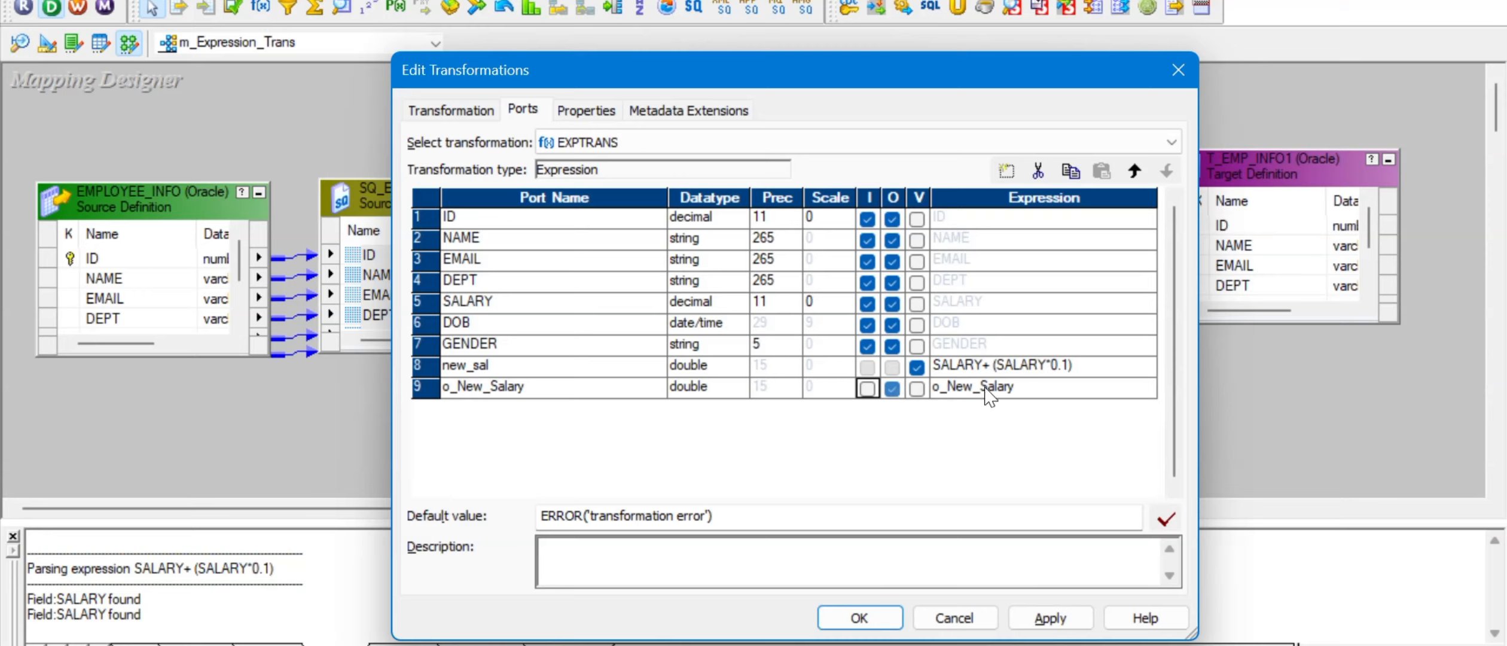
click(1017, 387)
- Rename new_sal to v_new_sal and set o_New_Salary's expression to v_new_sal
click(448, 366)
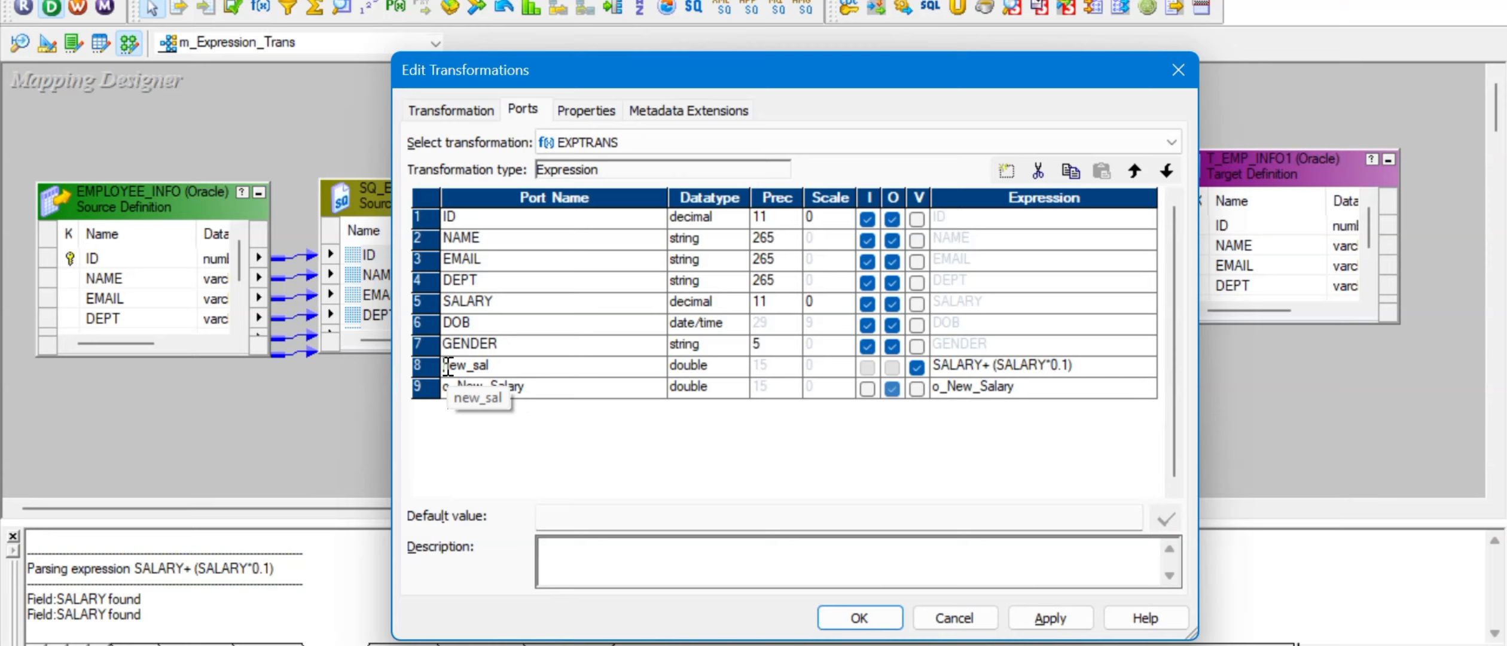
text(v_)
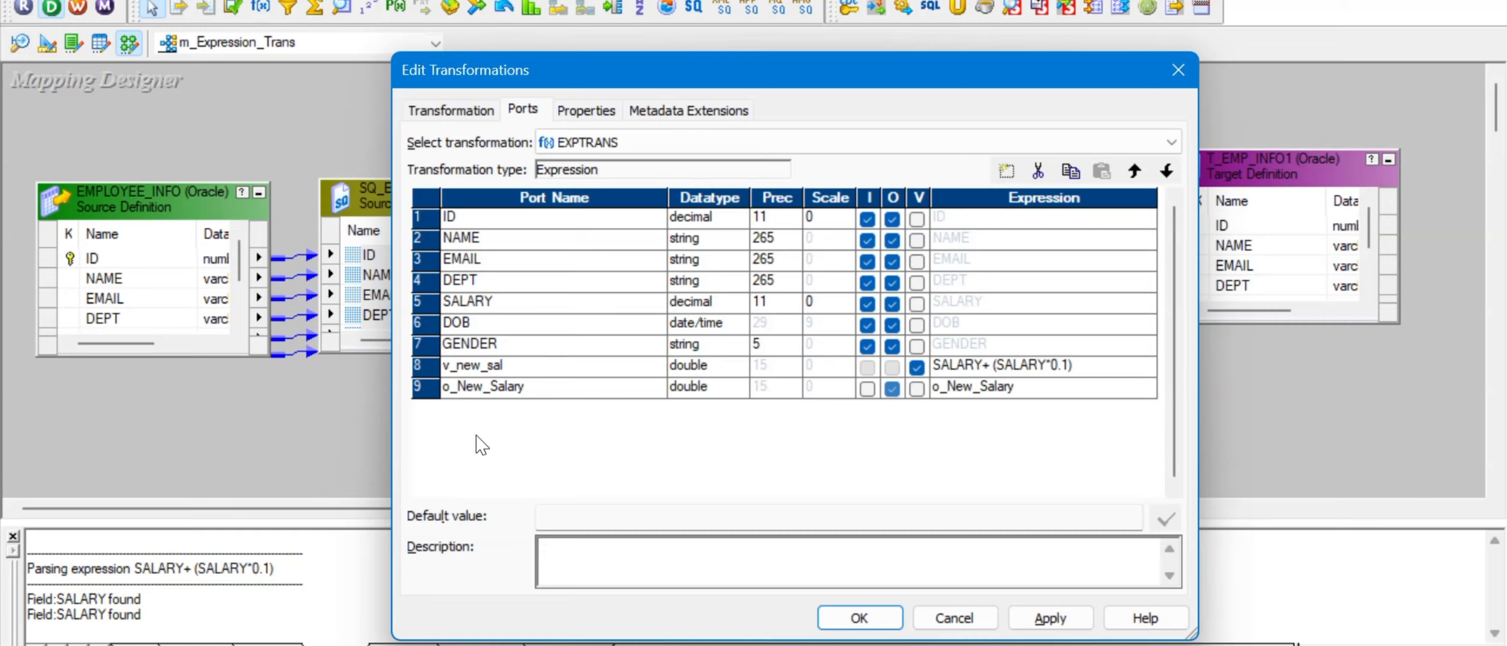
click(490, 387)
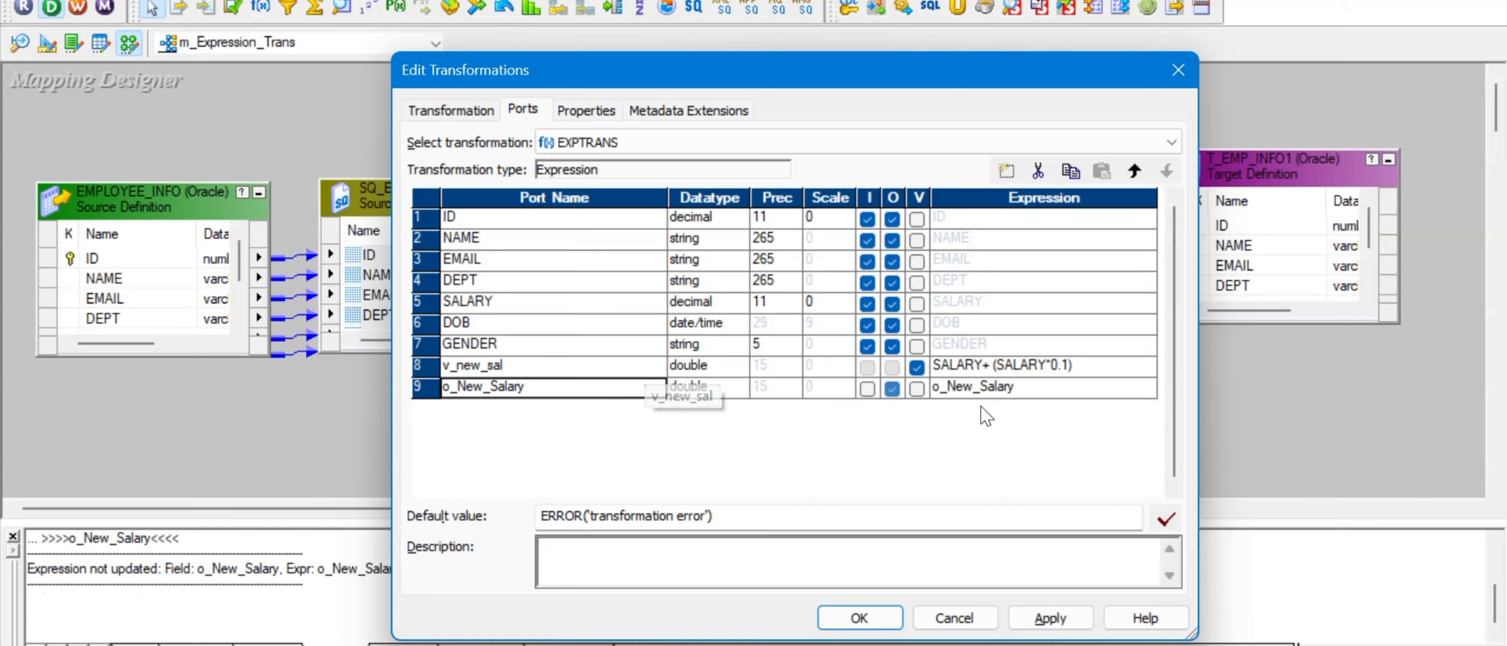
click(1002, 386)
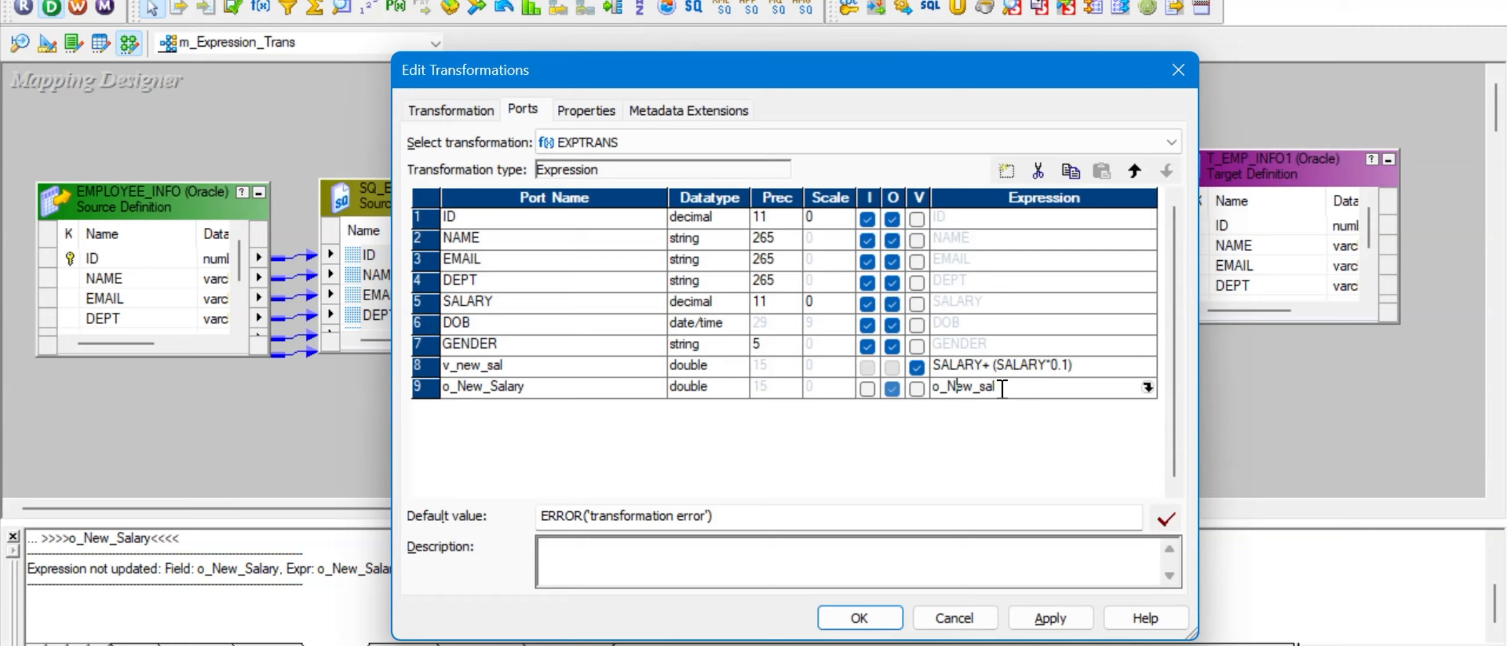
key(BackSpace)
text(n)
key(BackSpace)
text(v)
click(826, 385)
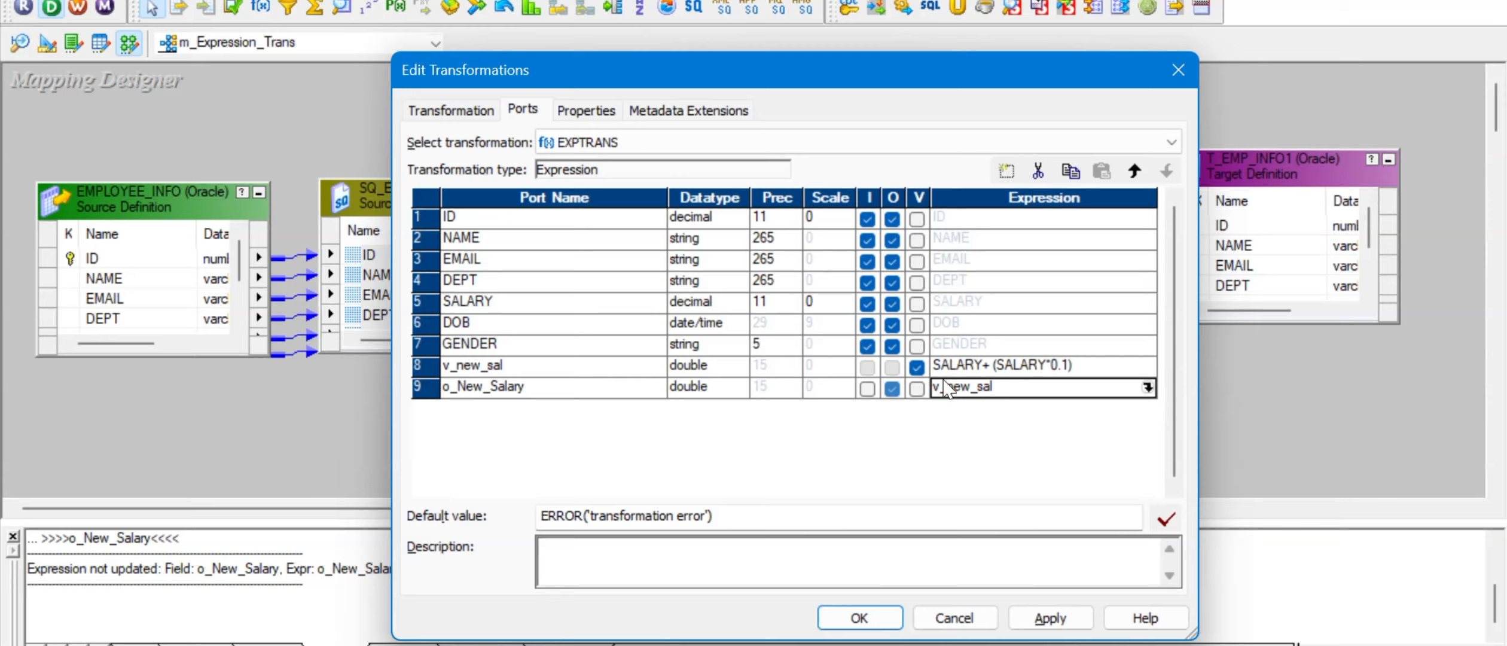
- Apply the port changes and close the EXPTRANS editor
click(481, 299)
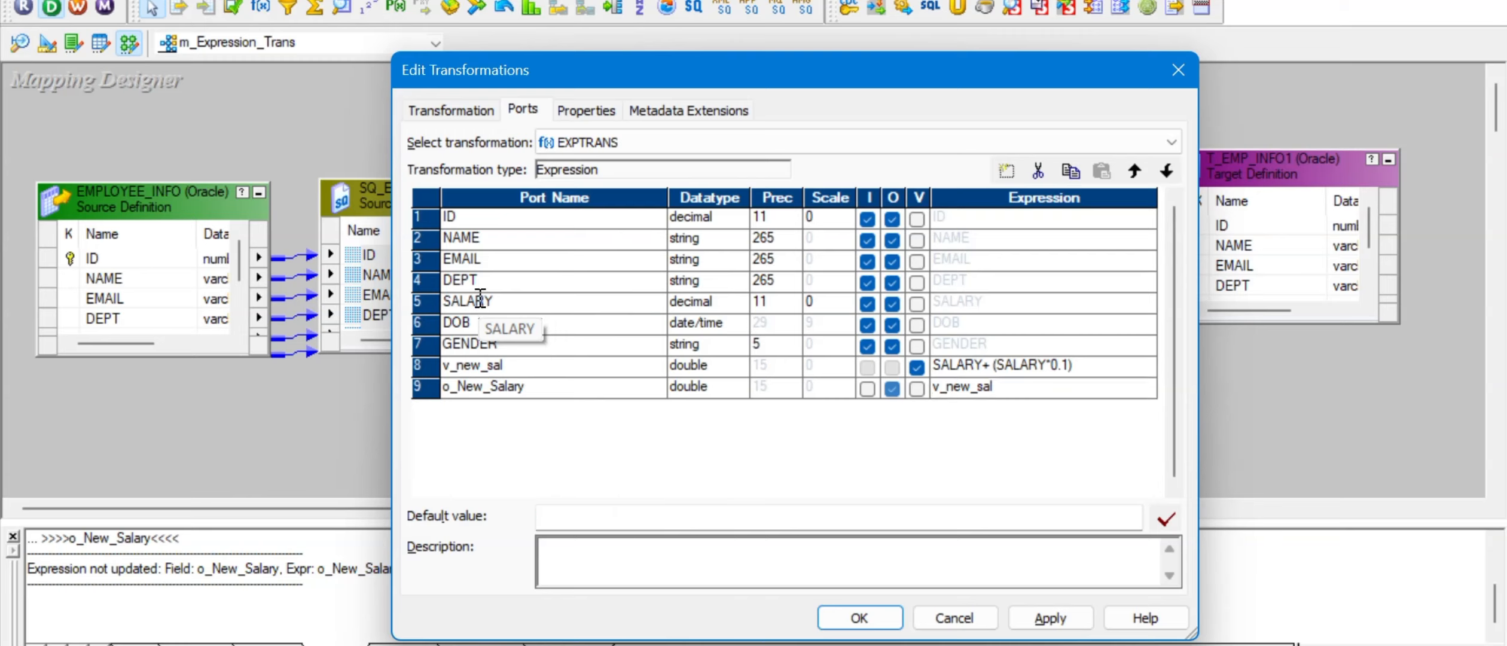
click(474, 386)
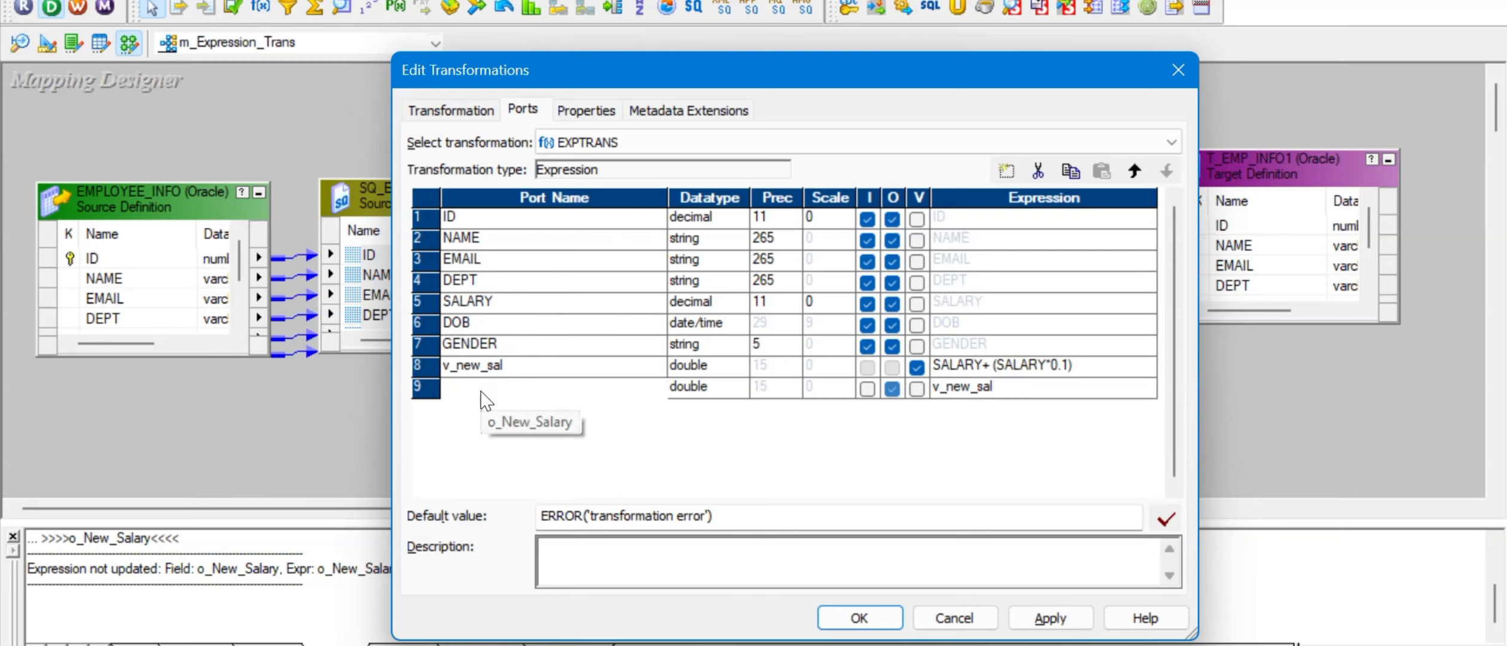
click(1051, 617)
click(860, 618)
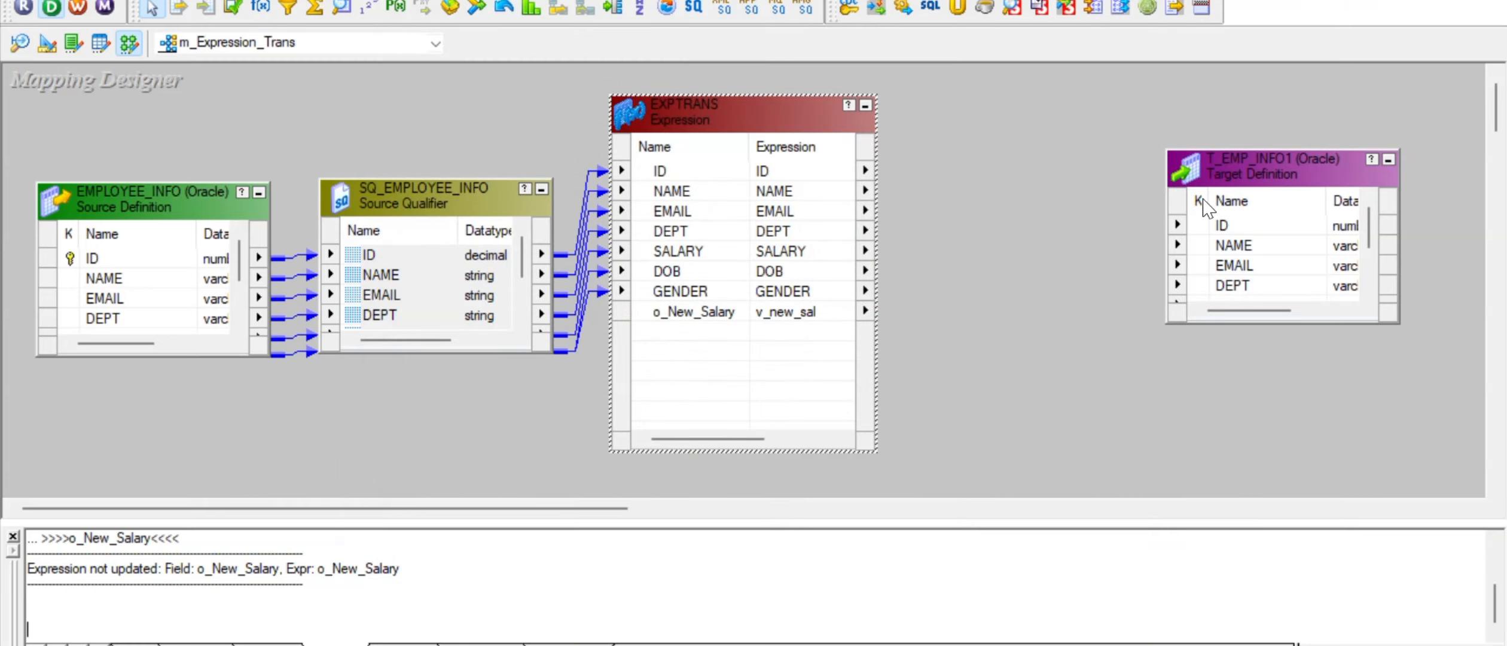
- Enlarge T_EMP_INFO1 and link EXPTRANS ID, NAME, DEPT, DOB and GENDER to matching columns
click(1239, 179)
drag(1239, 180, 1072, 143)
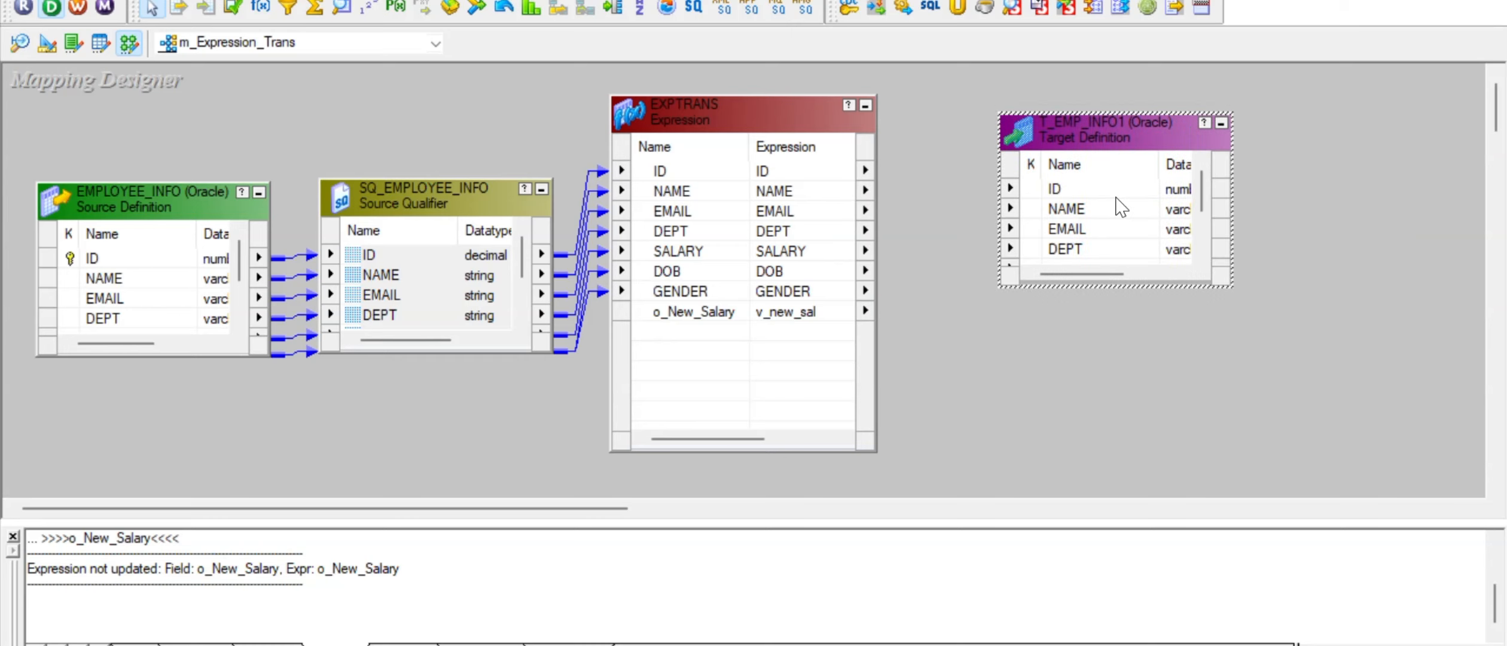
drag(1234, 287, 1317, 422)
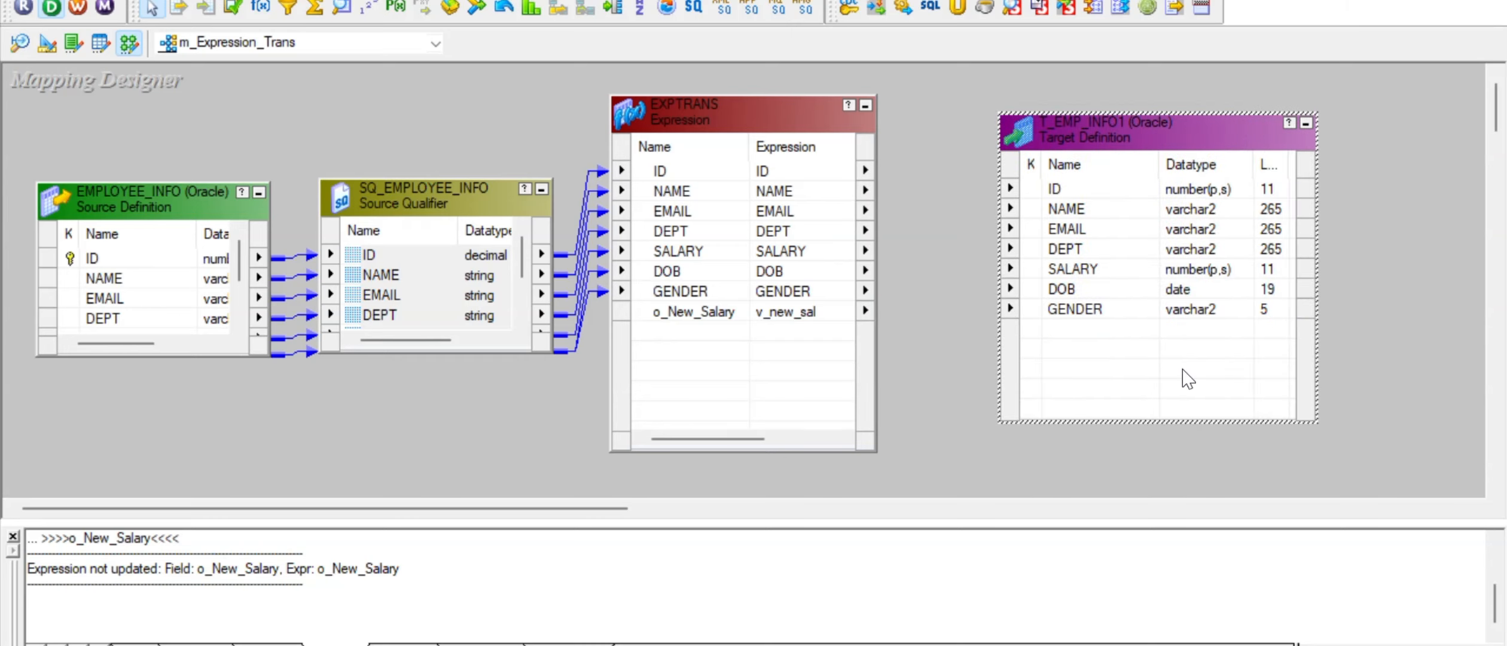
click(667, 175)
drag(661, 176, 1026, 189)
drag(654, 191, 1057, 222)
click(644, 214)
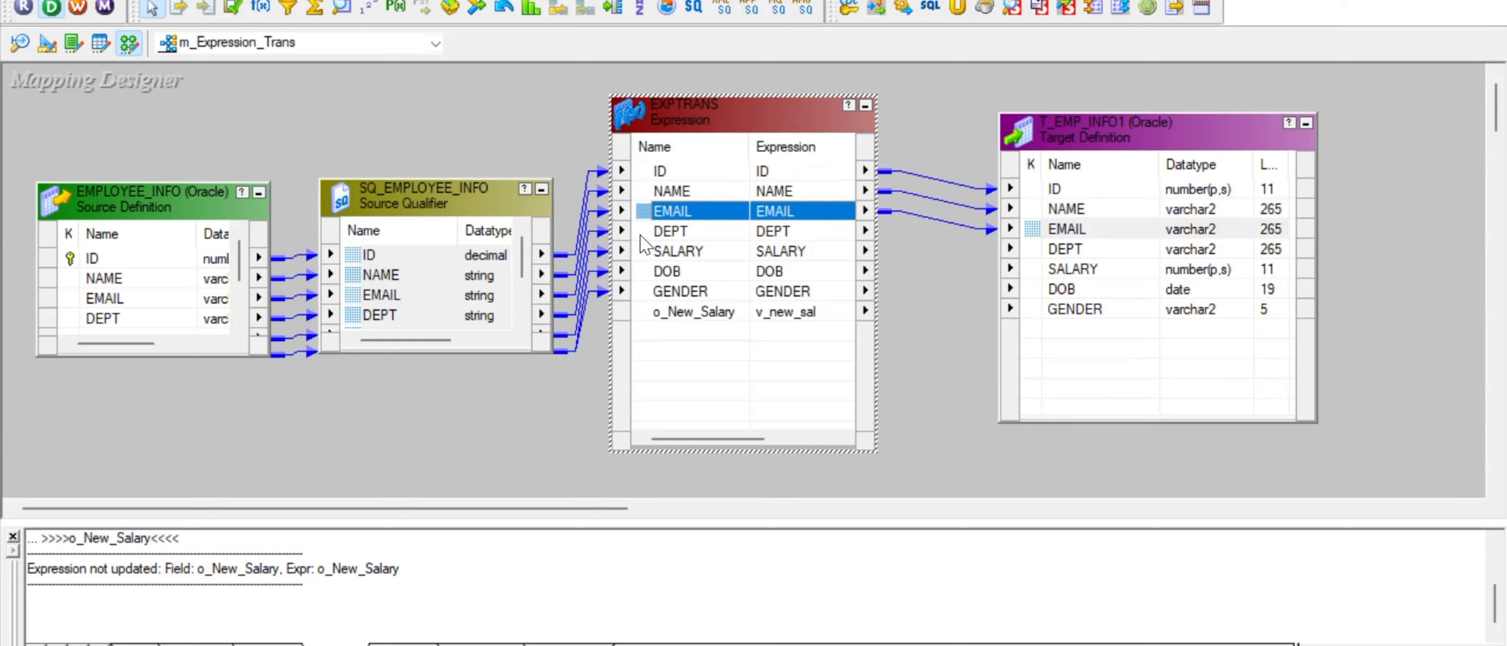
drag(640, 235, 1048, 244)
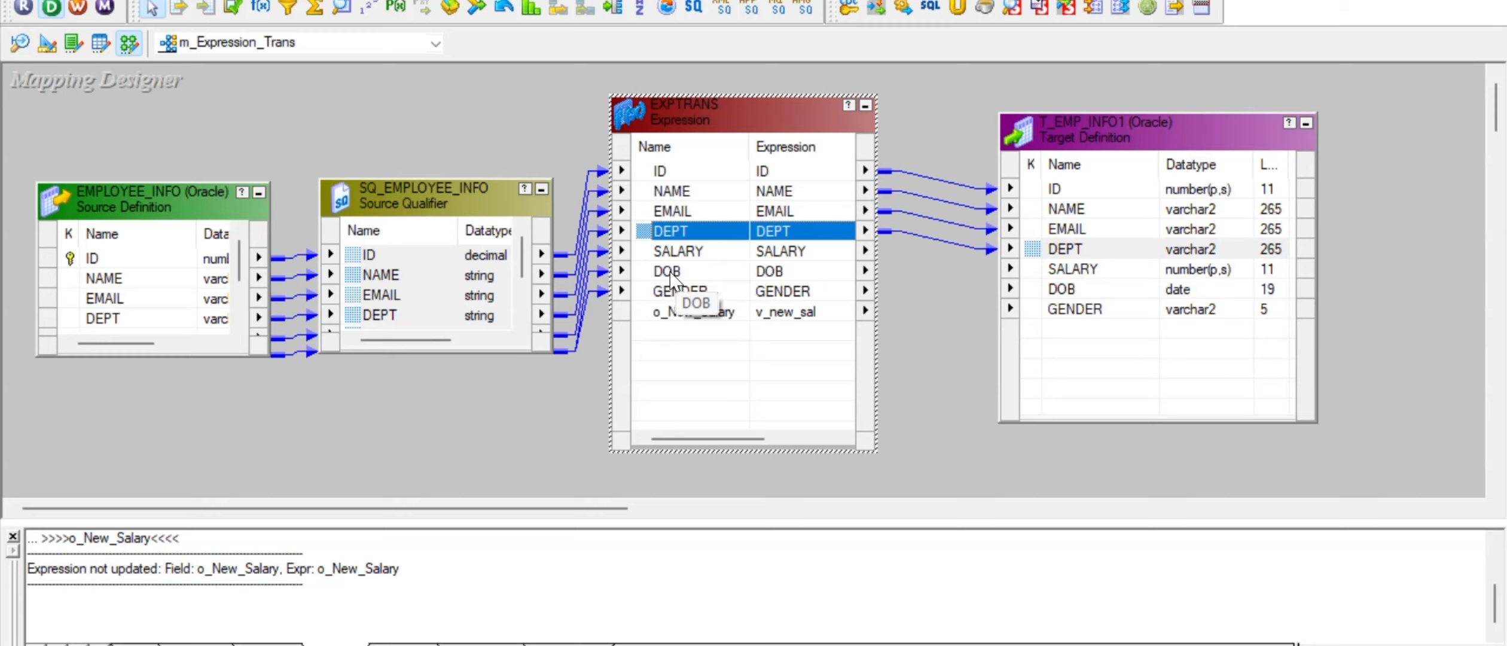
drag(671, 275, 1051, 289)
drag(649, 293, 1050, 311)
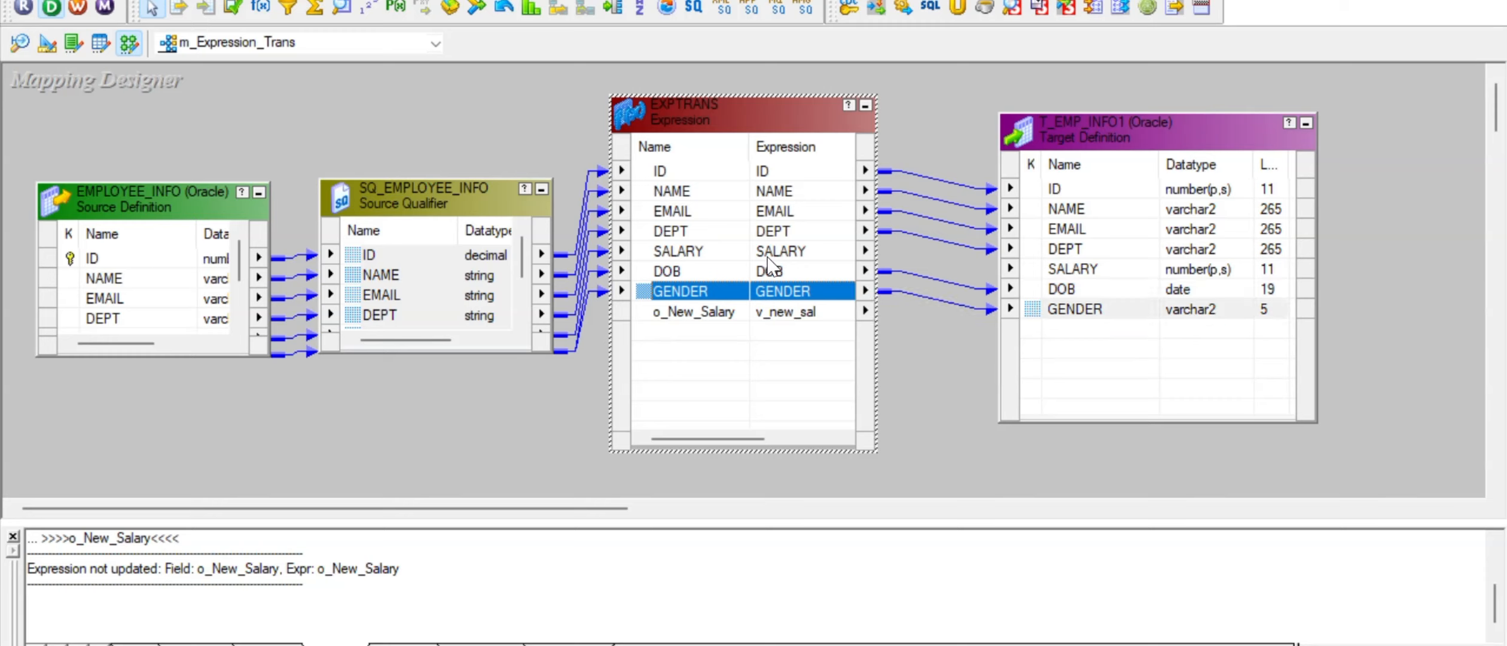
- Link o_New_Salary to the target's SALARY column, tidy EXPTRANS, and save the mapping
click(685, 254)
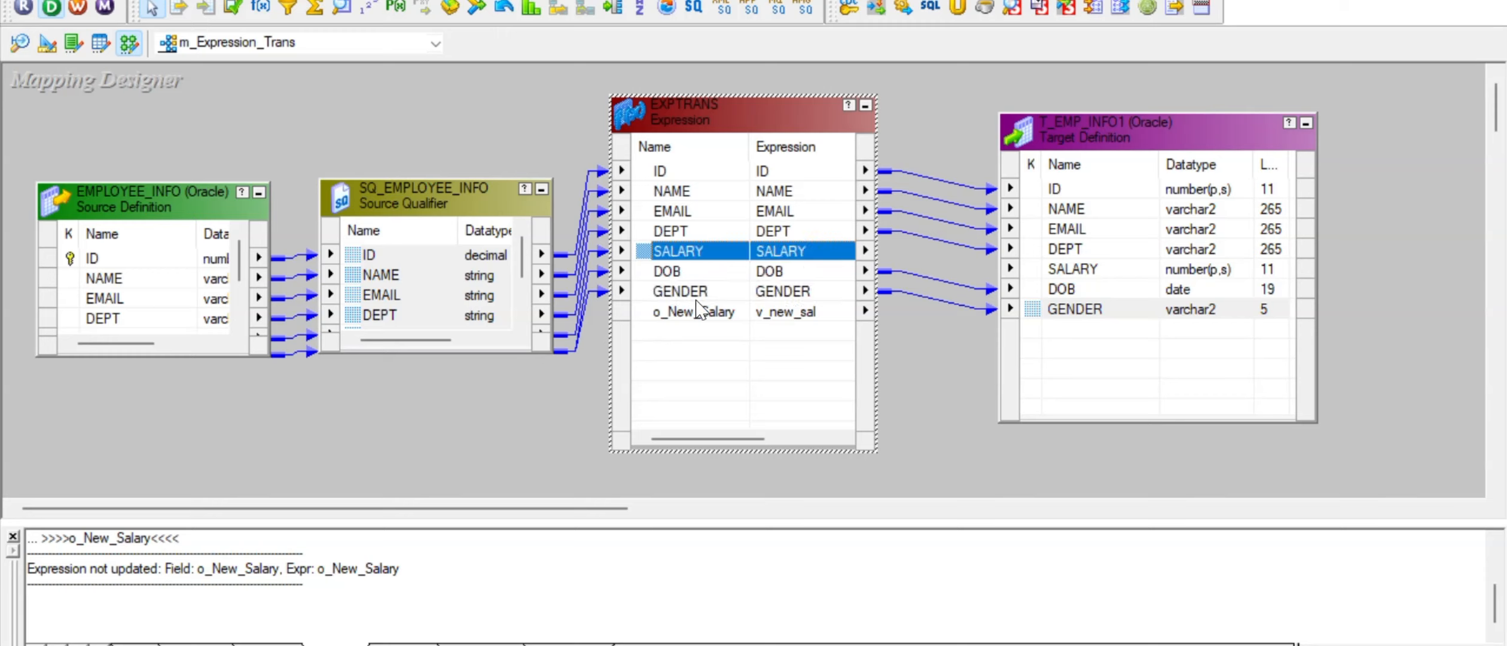
click(695, 317)
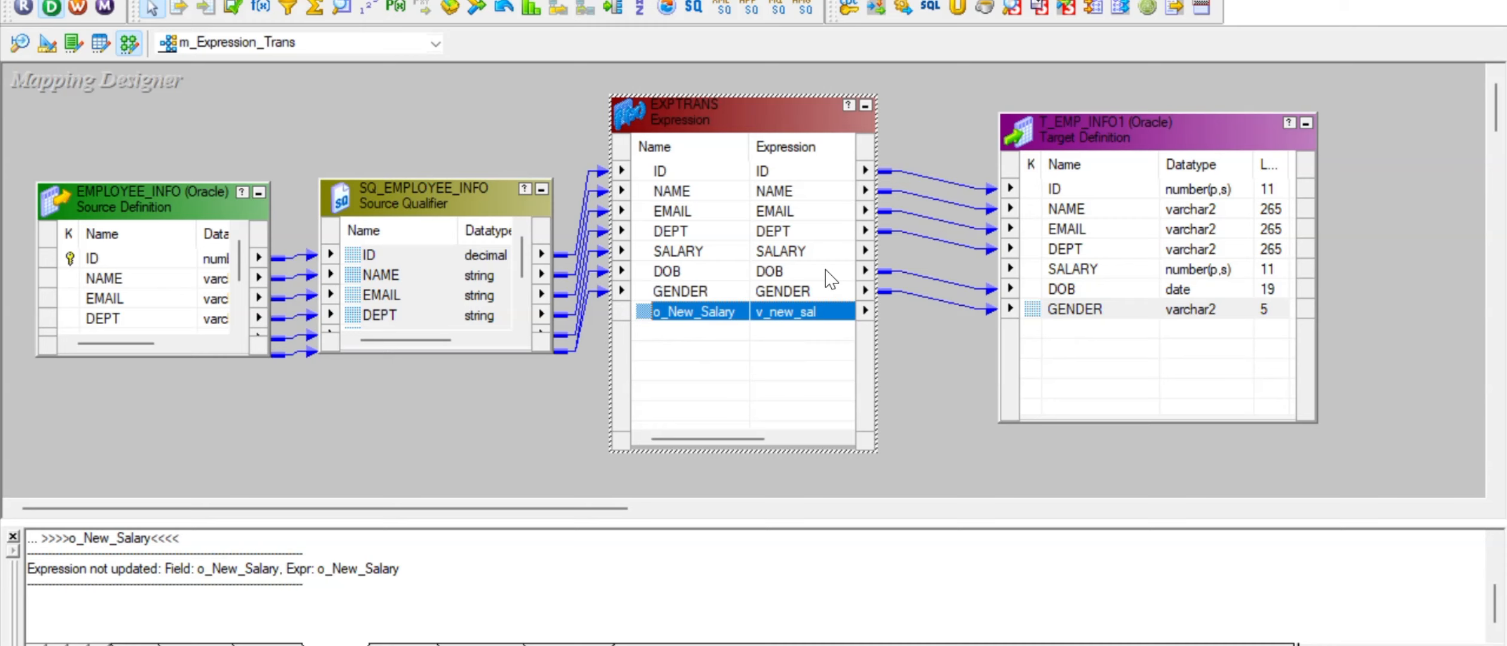
click(1112, 269)
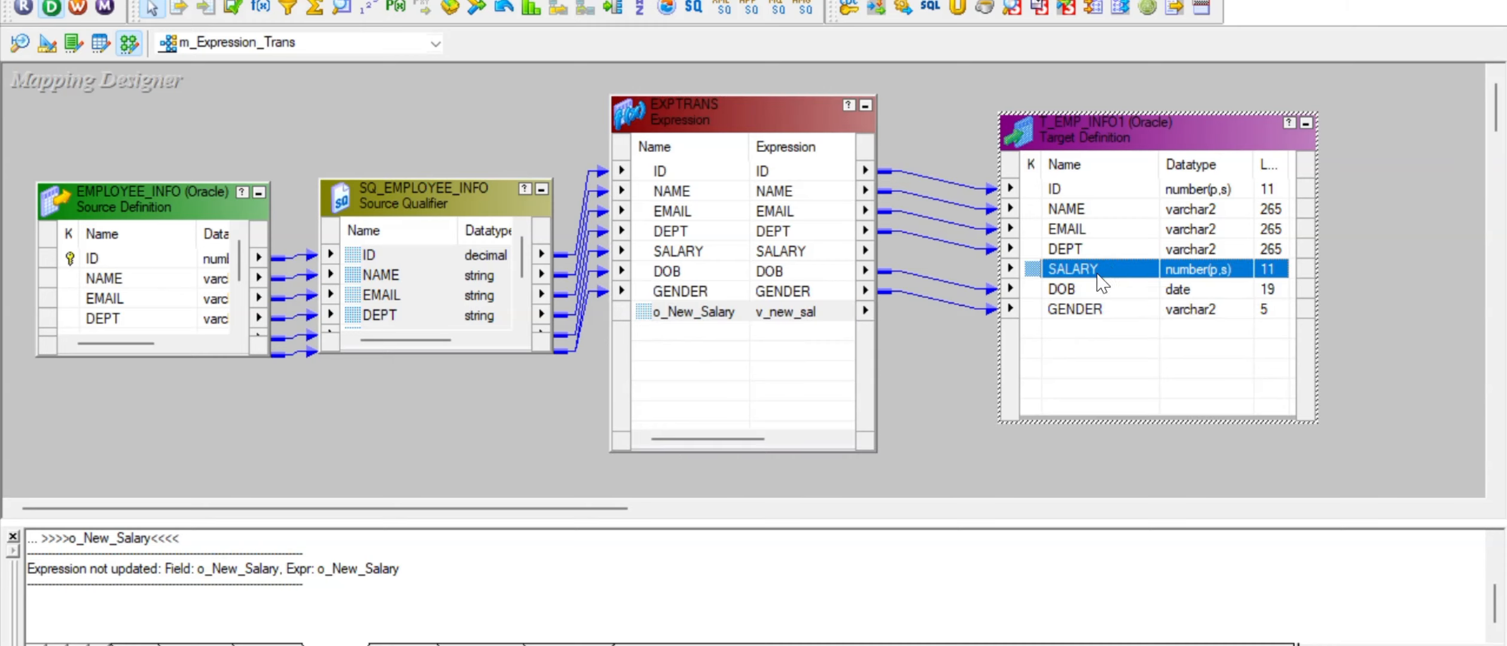
click(702, 317)
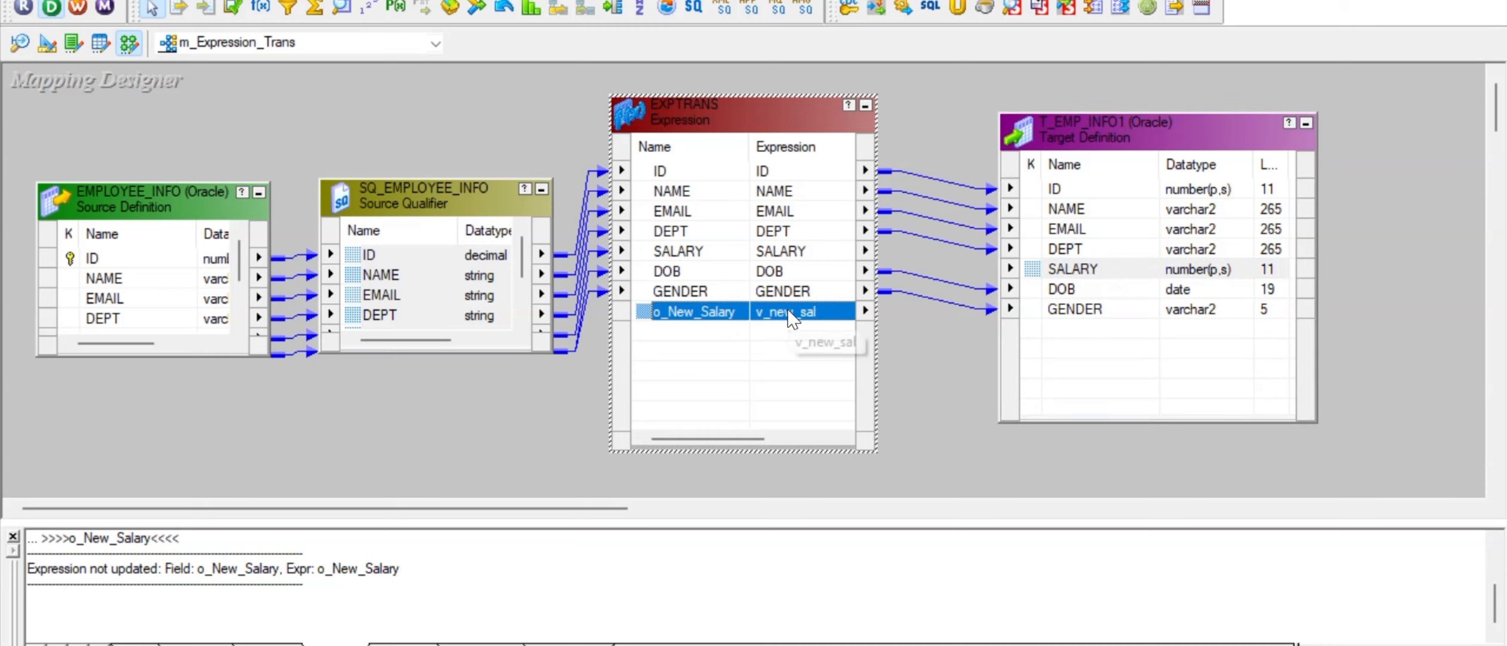
click(688, 251)
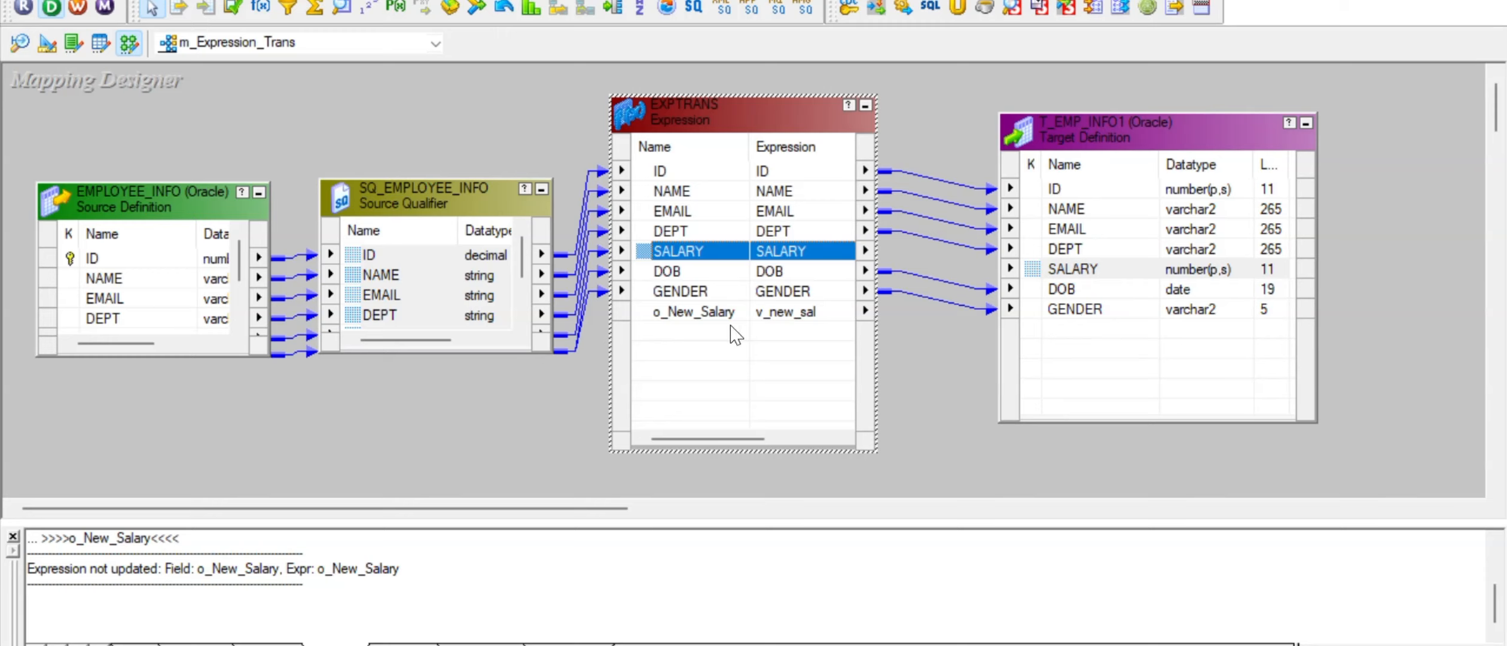
click(699, 313)
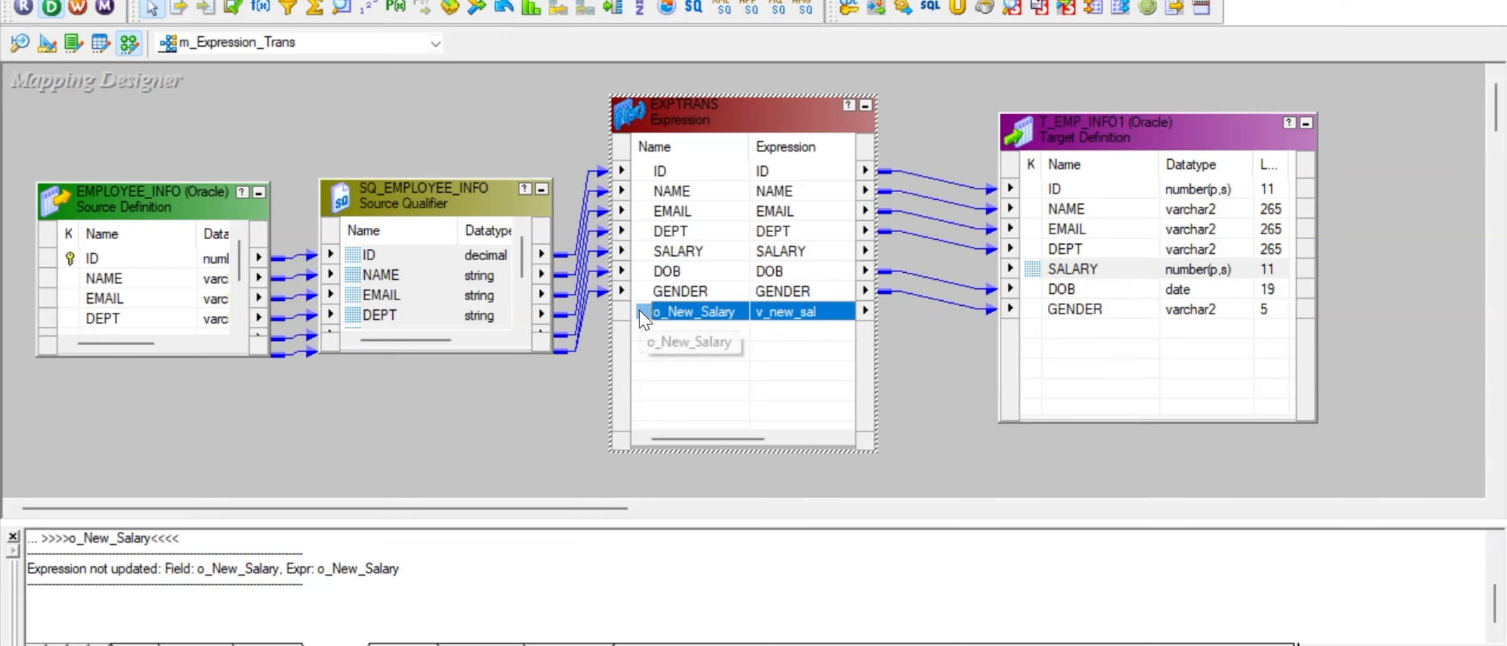
drag(640, 312, 1068, 265)
click(940, 362)
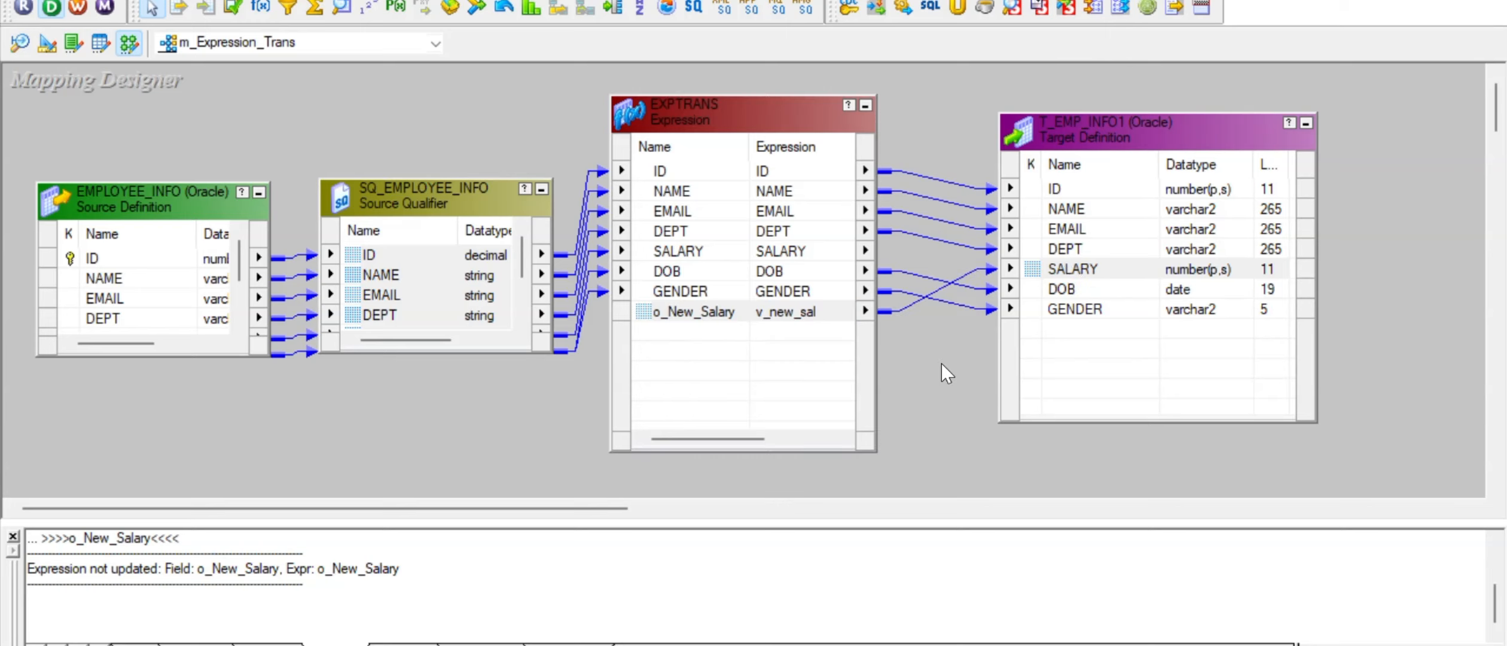
drag(868, 449, 923, 375)
drag(774, 117, 778, 144)
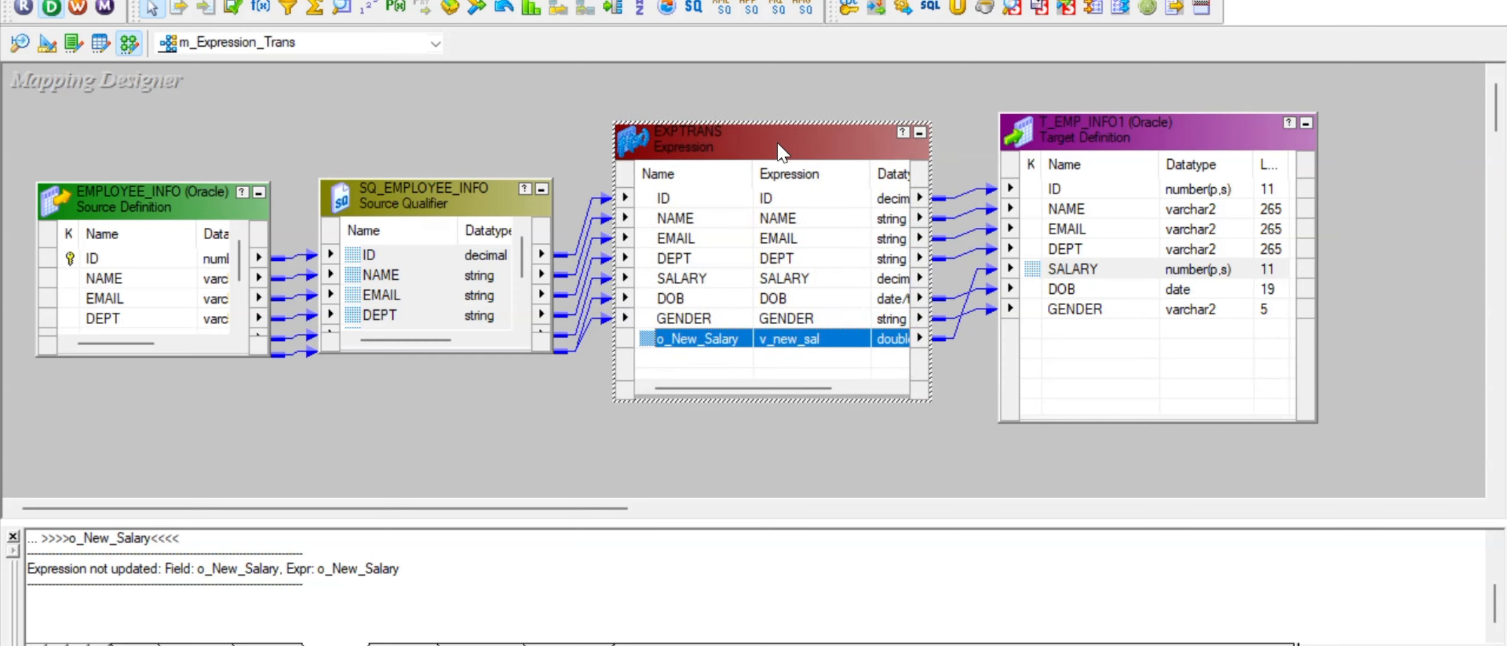
key(ctrl+s)
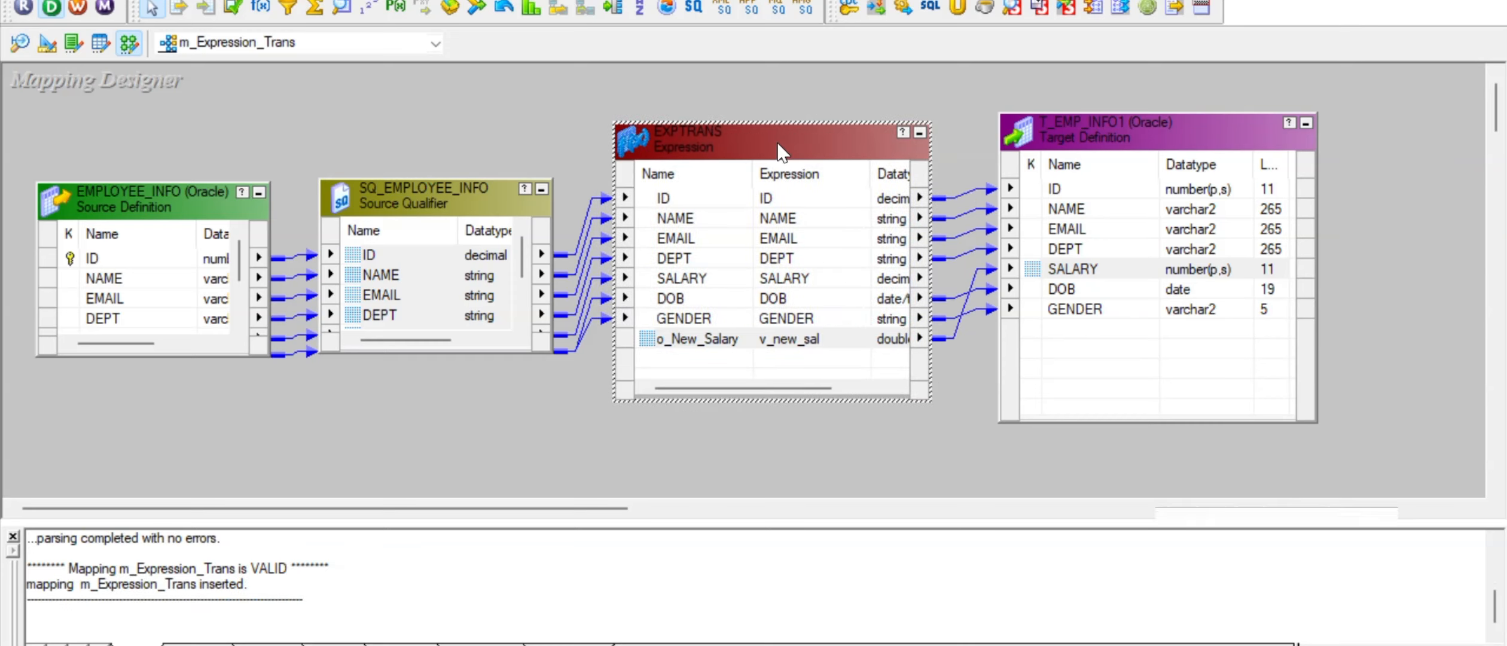
- Generate s_m_Expression_Trans as a reusable session, assigning T_EMP_INFO1 the Oracle_target connection
right_click(463, 413)
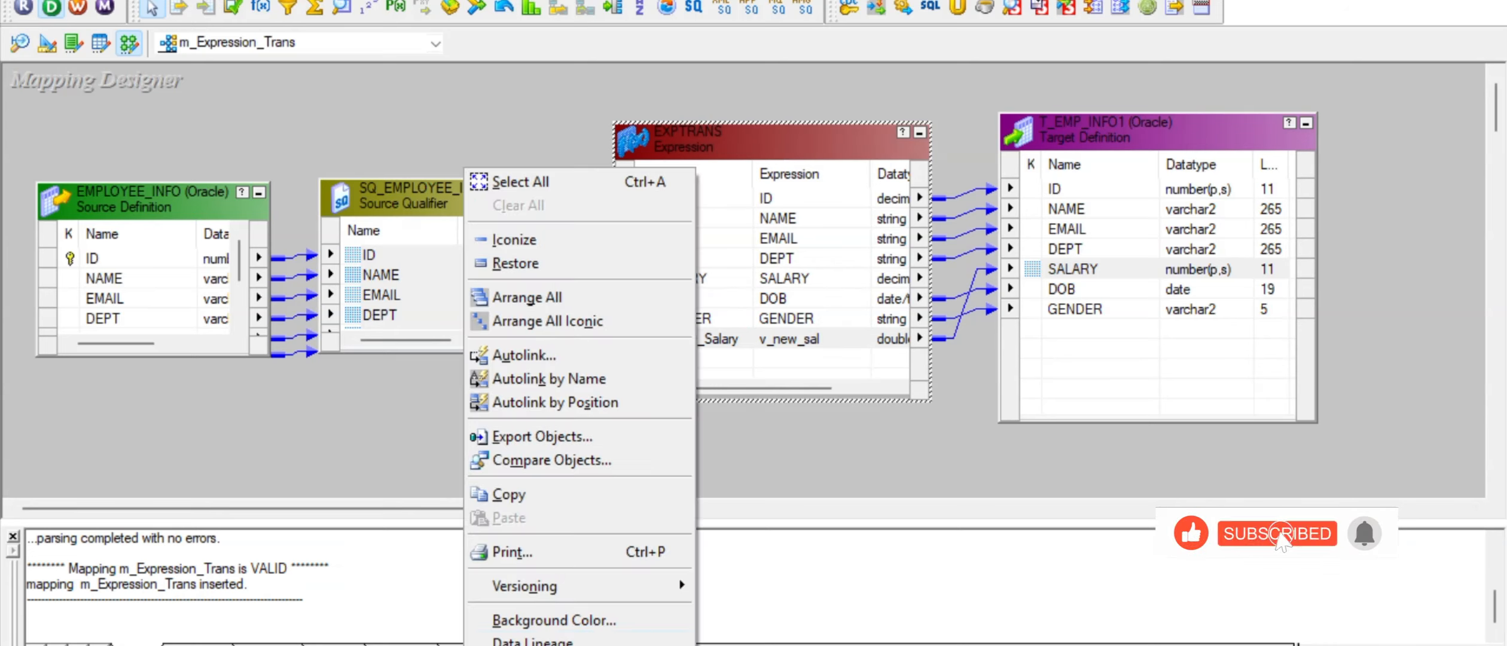
key(Escape)
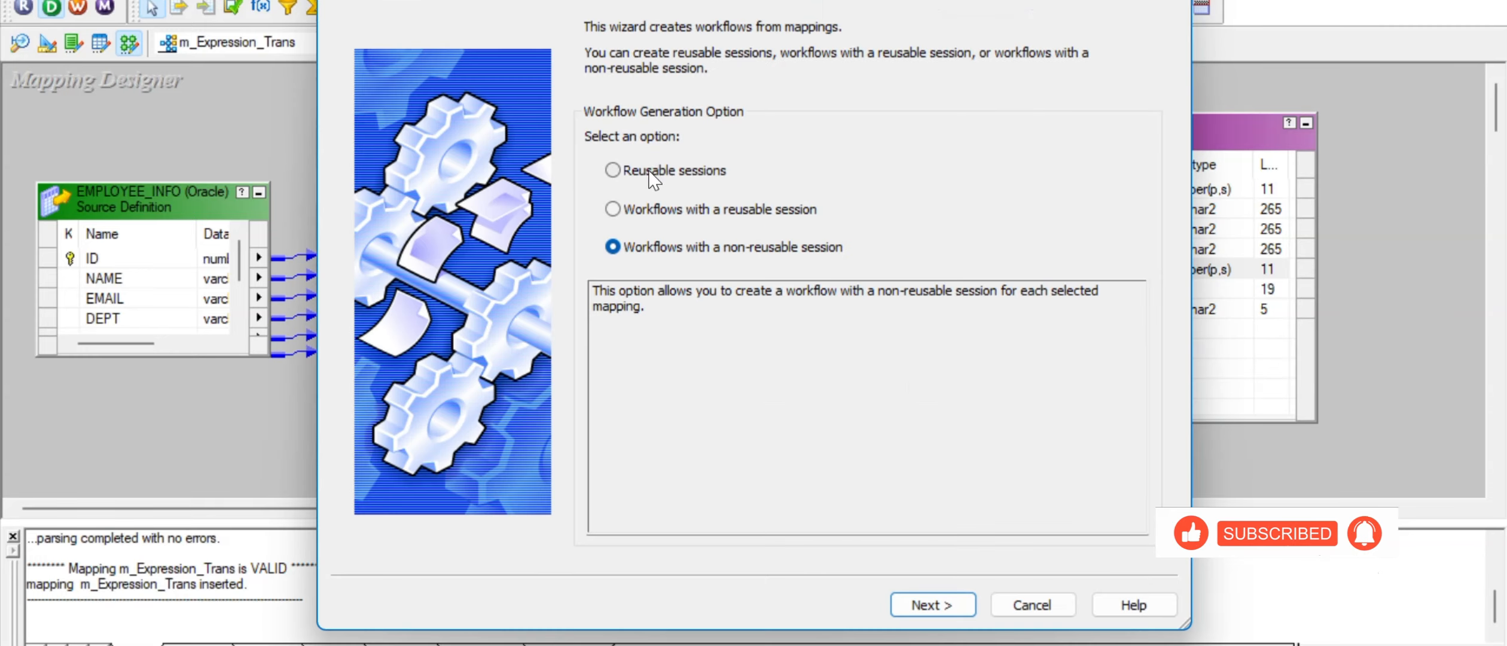
click(651, 172)
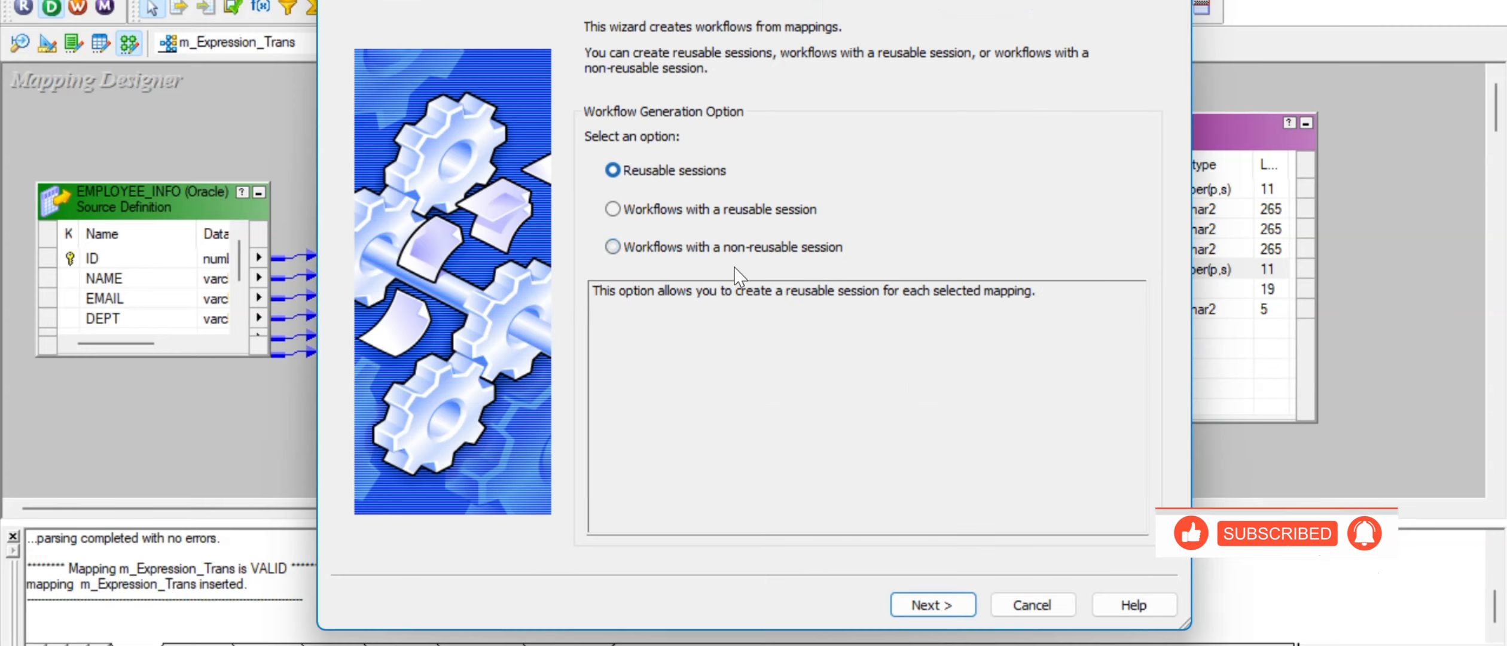
click(972, 612)
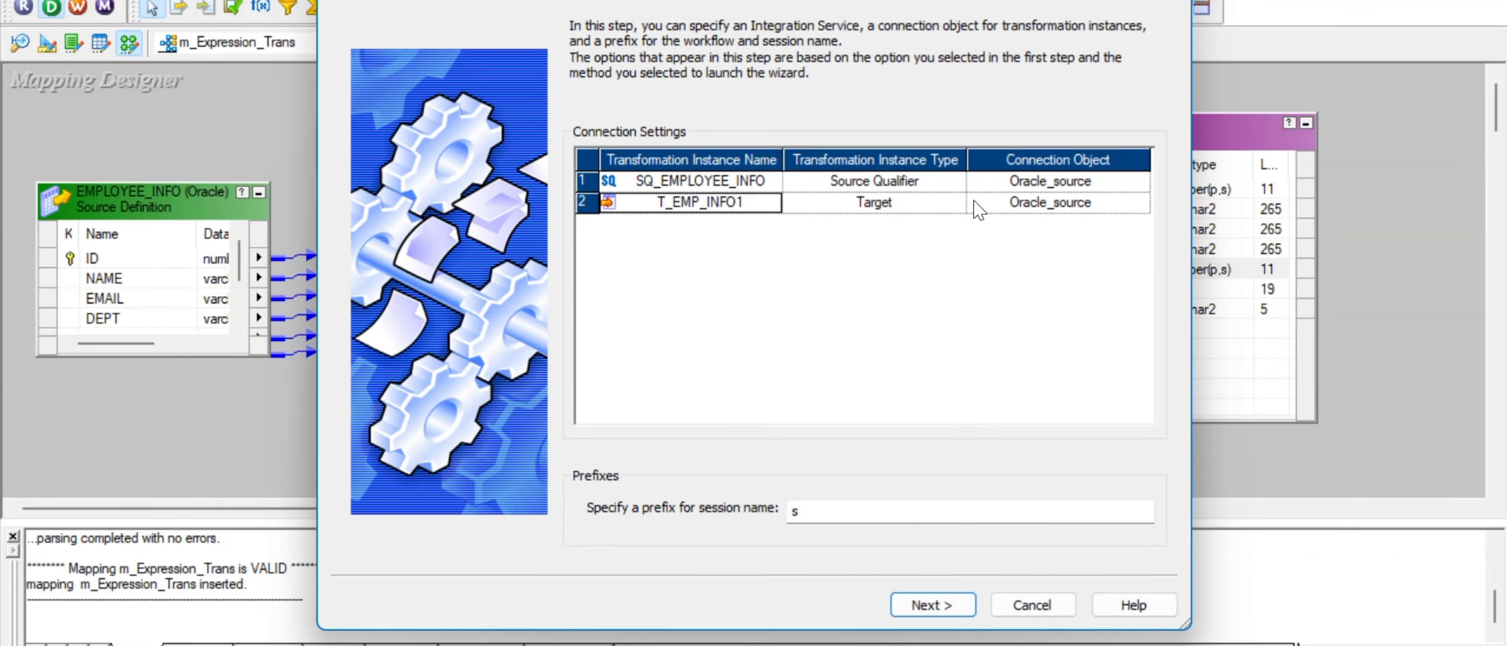
click(1093, 208)
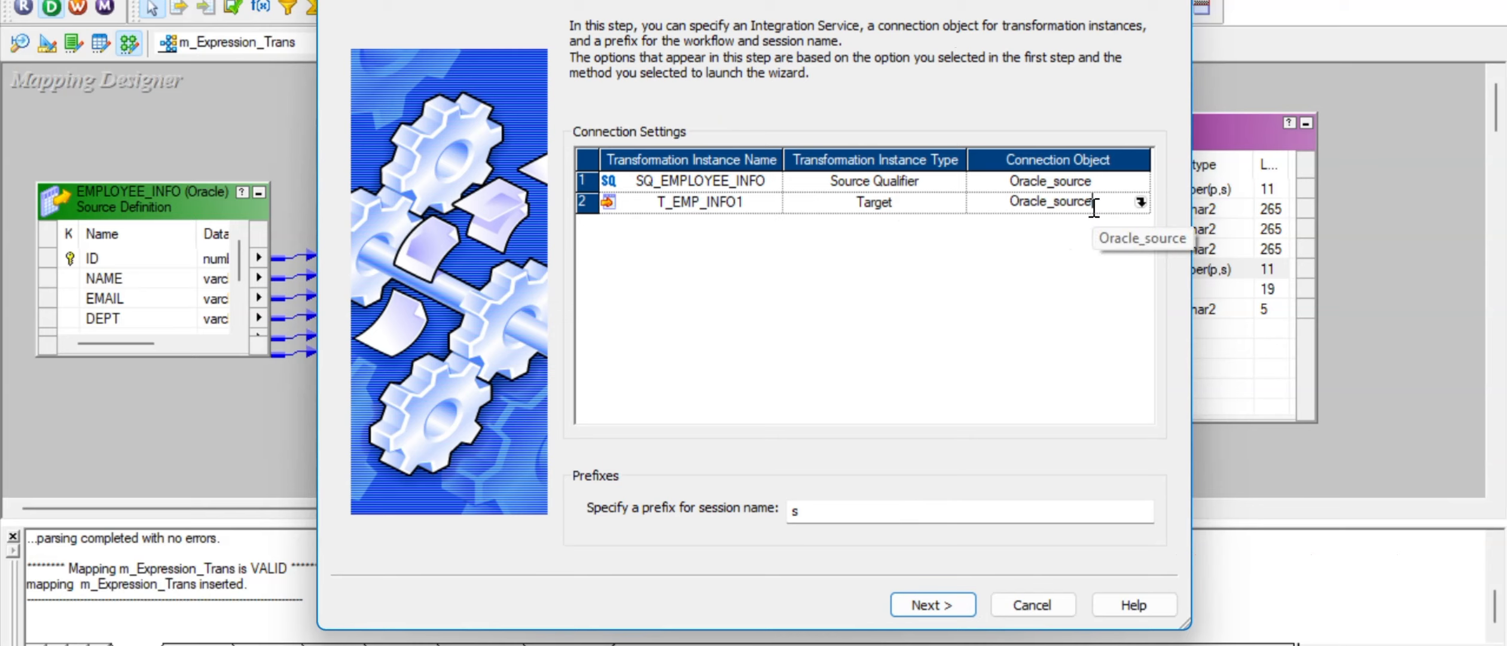
click(1141, 203)
click(664, 244)
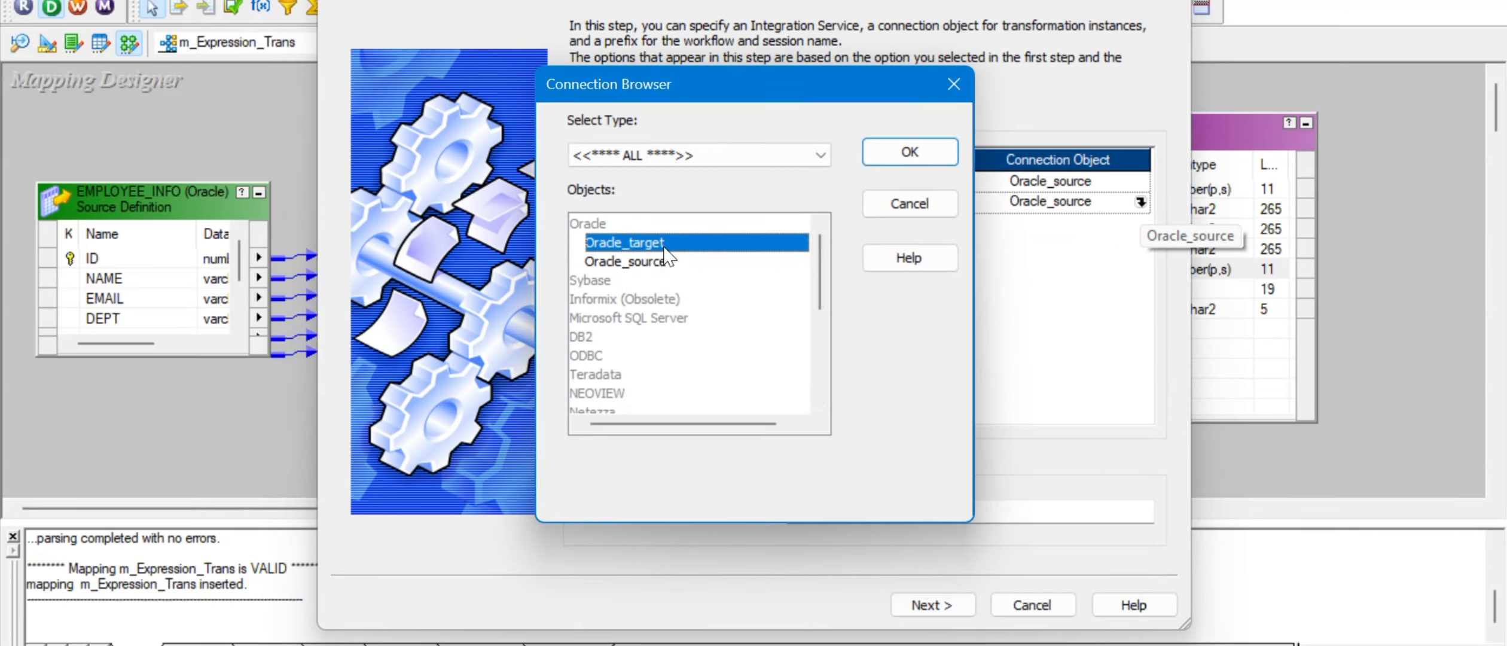
click(904, 152)
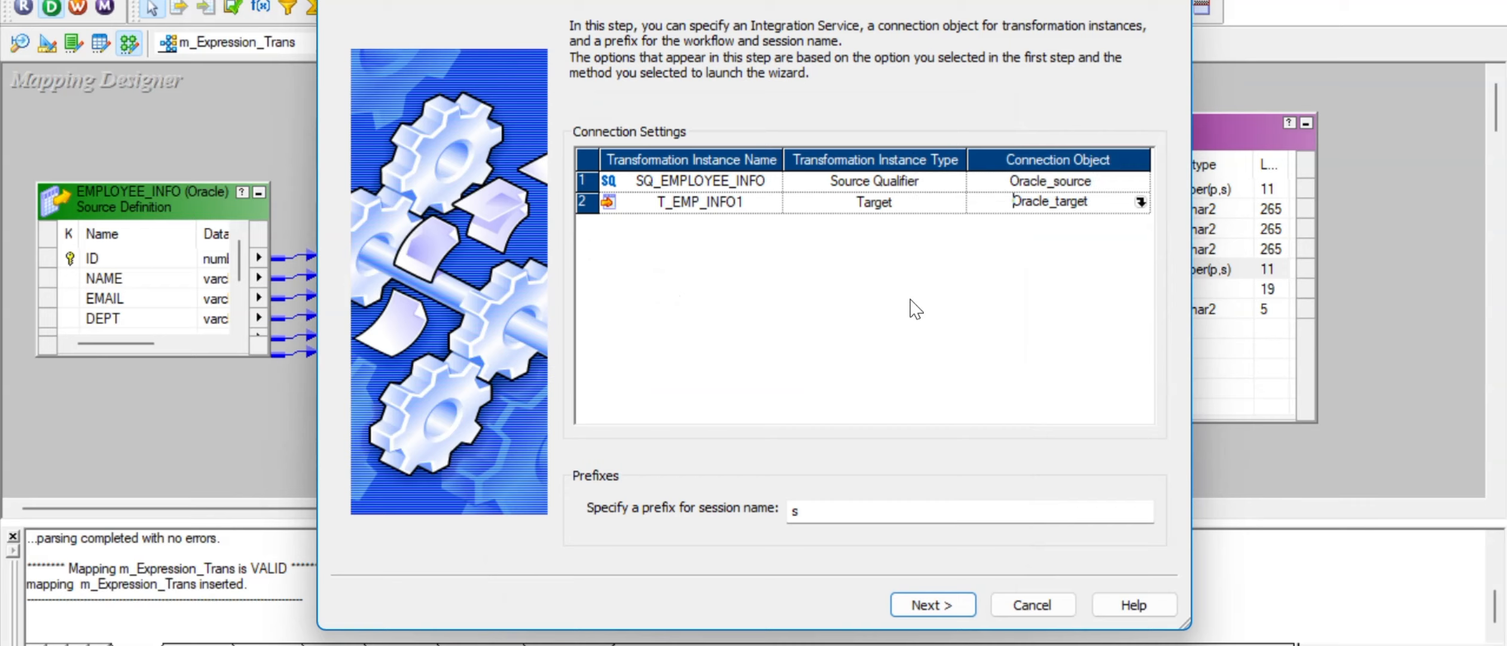
click(927, 610)
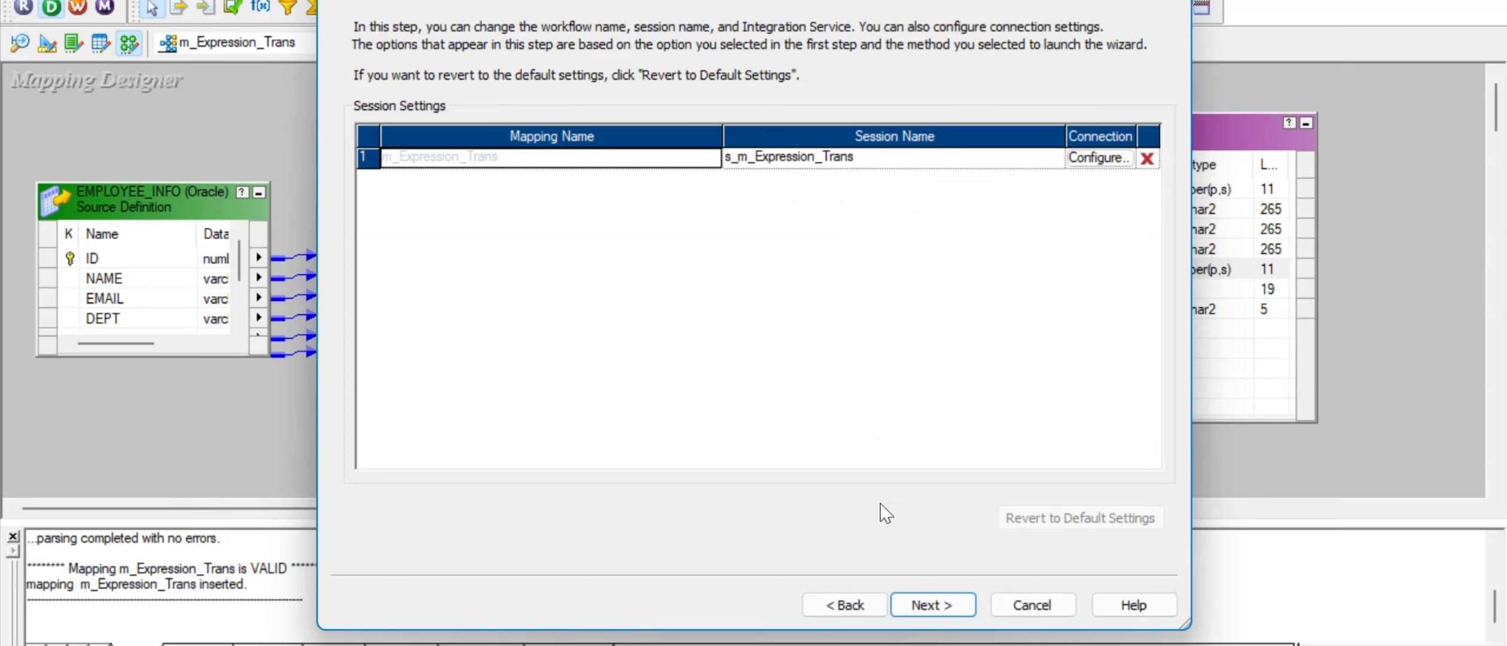
click(928, 610)
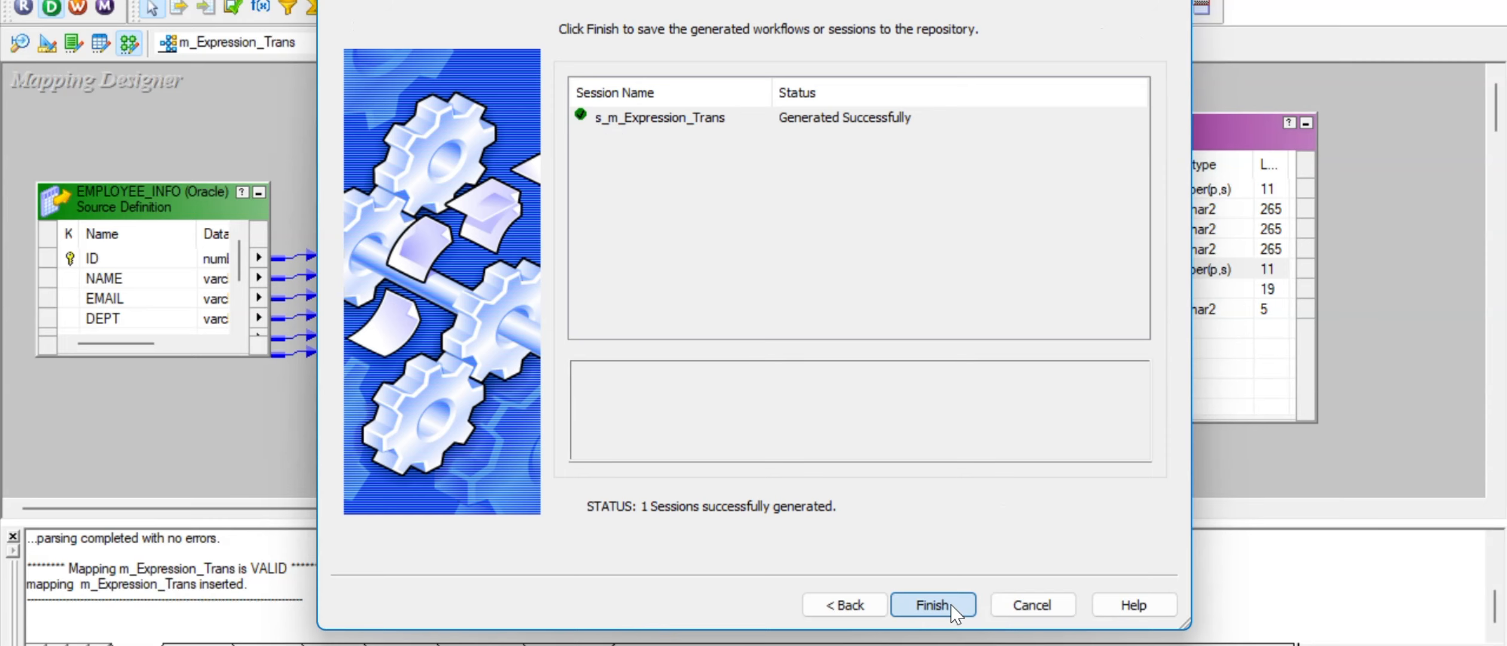
click(932, 605)
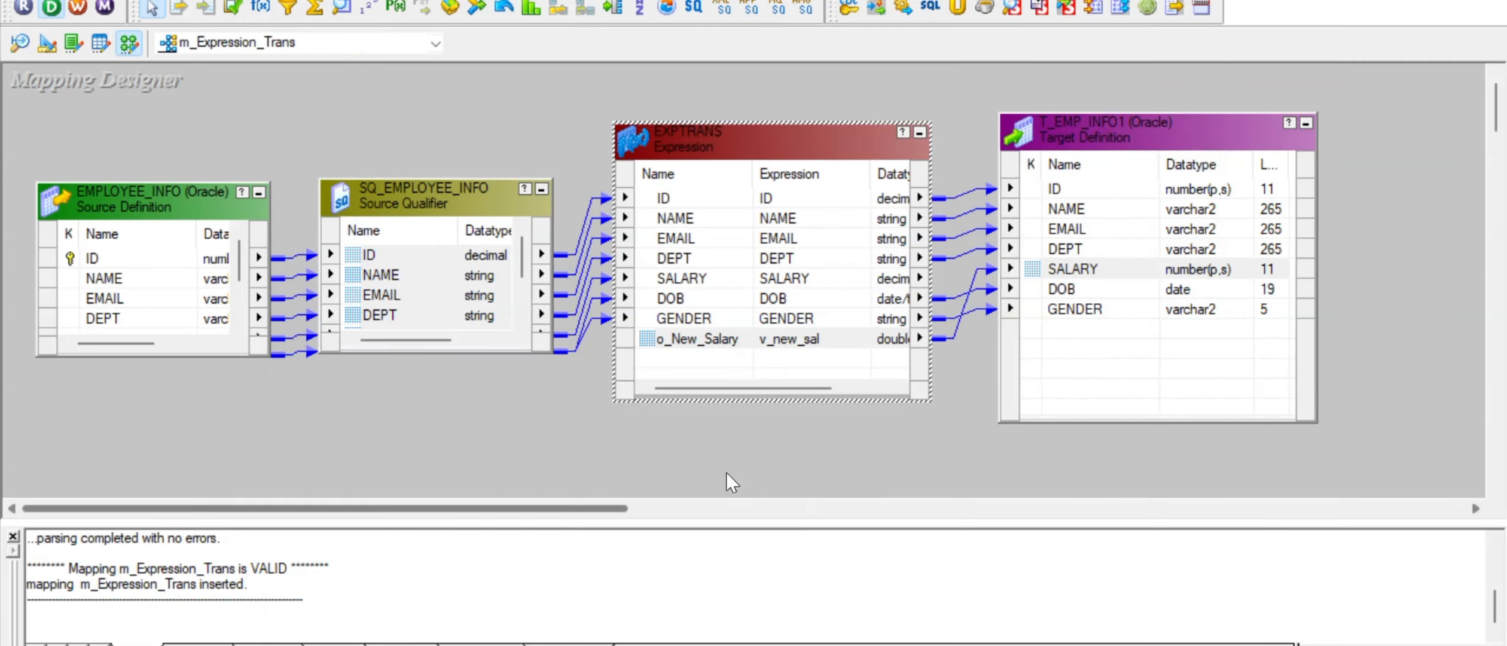
- Launch Workflow Manager, log in to the Dev_Repo repository with its password, and open the Development folder
click(77, 7)
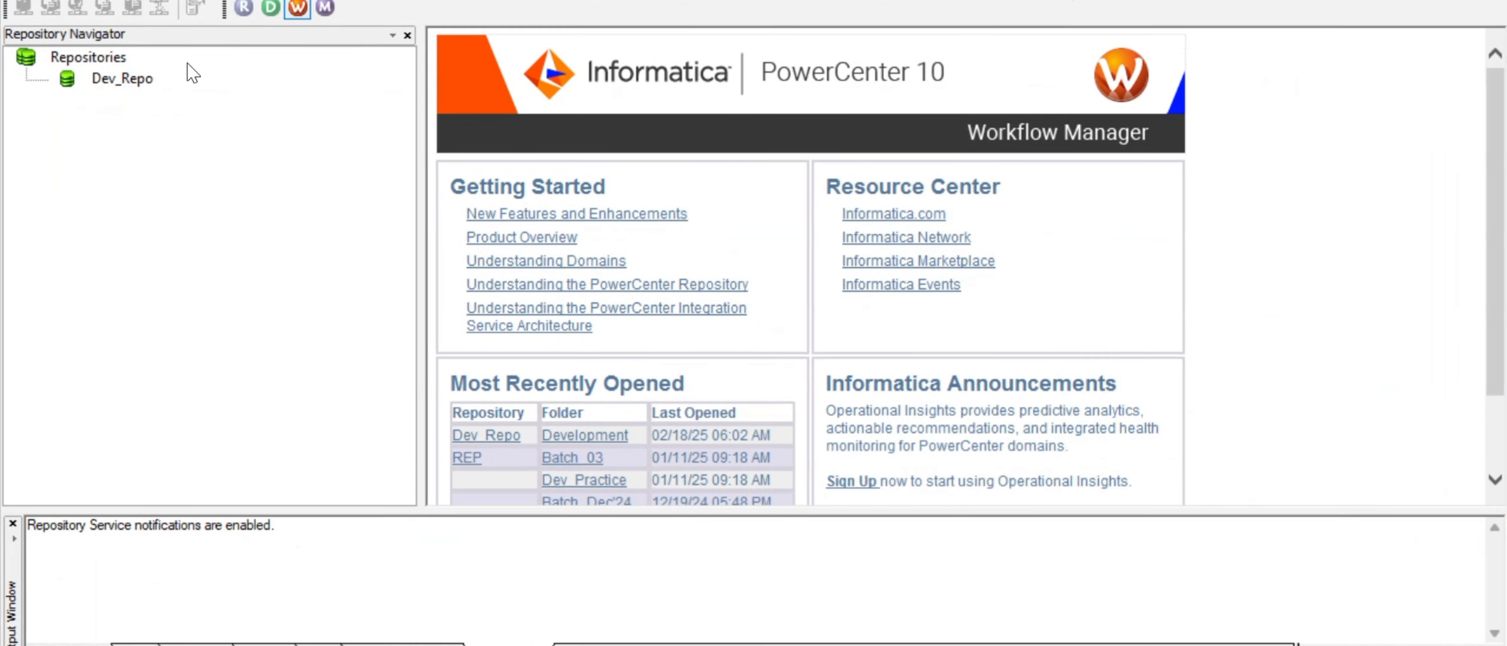
click(123, 84)
double_click(121, 82)
text(a)
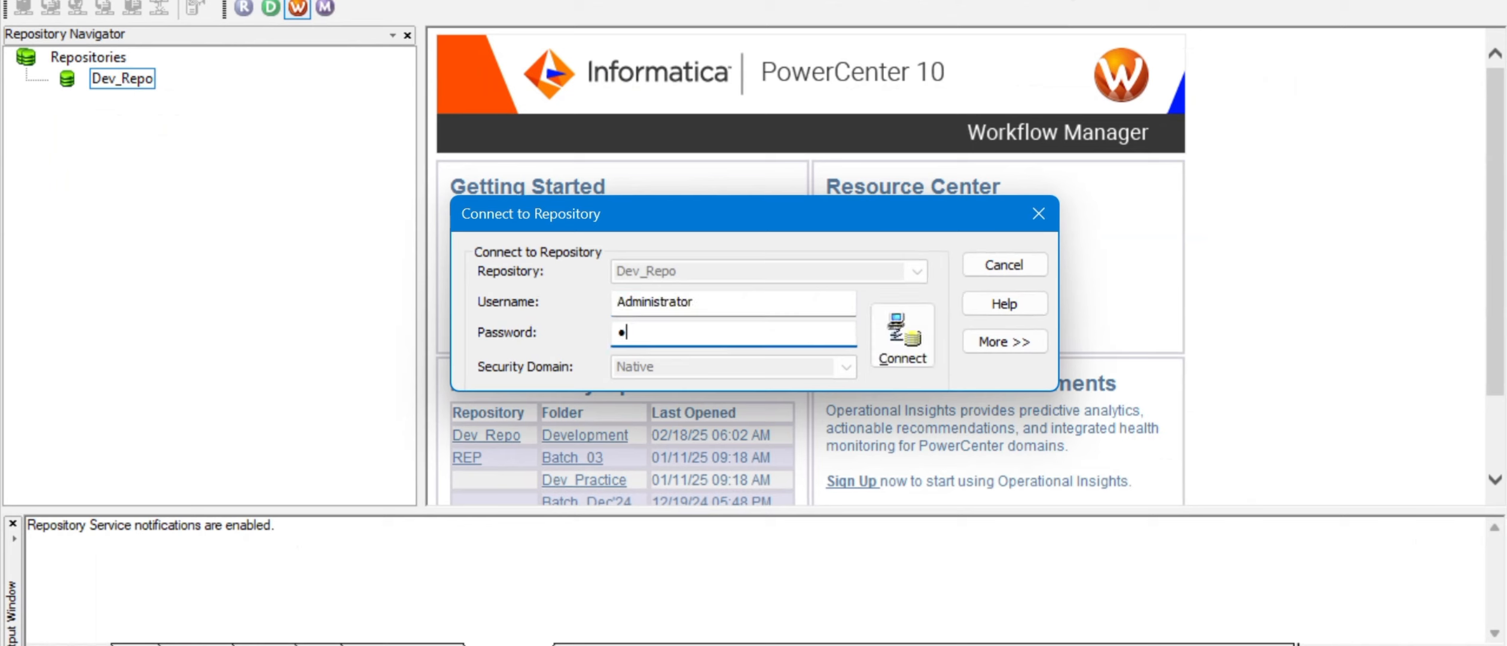
key(Return)
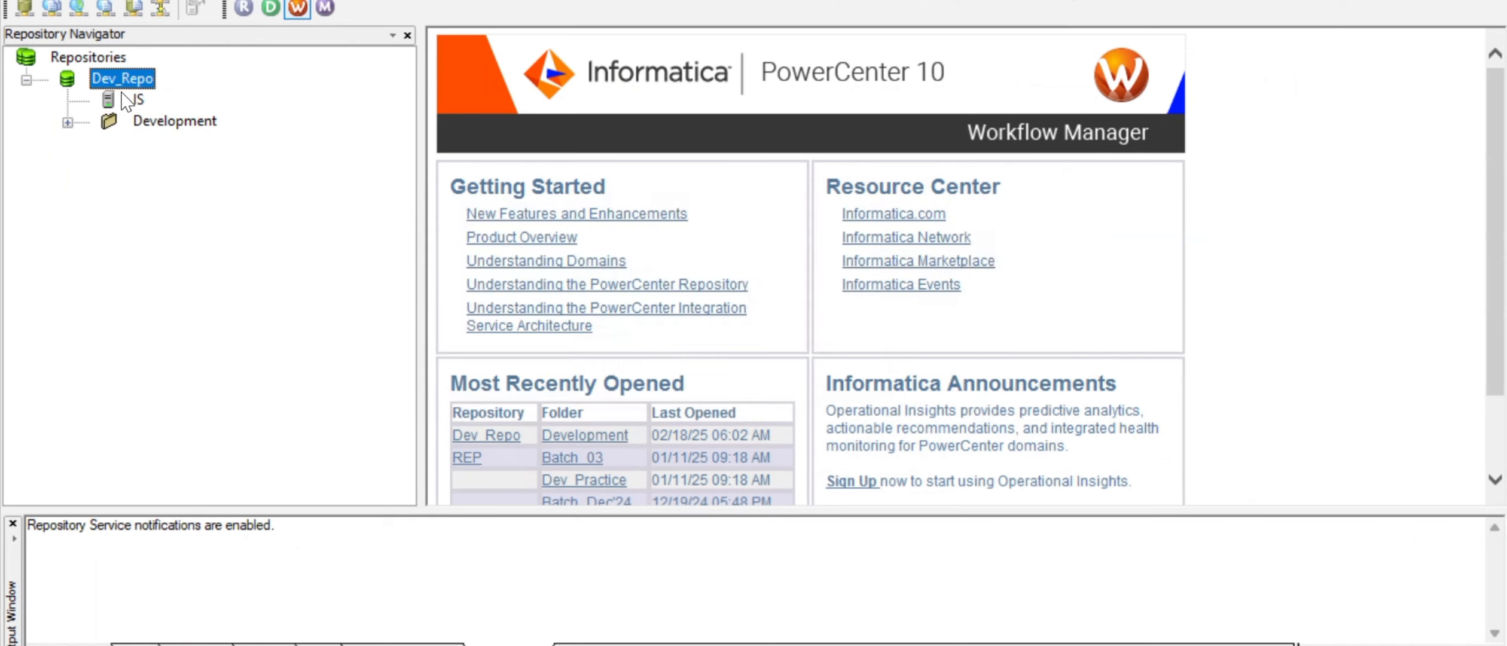
right_click(164, 121)
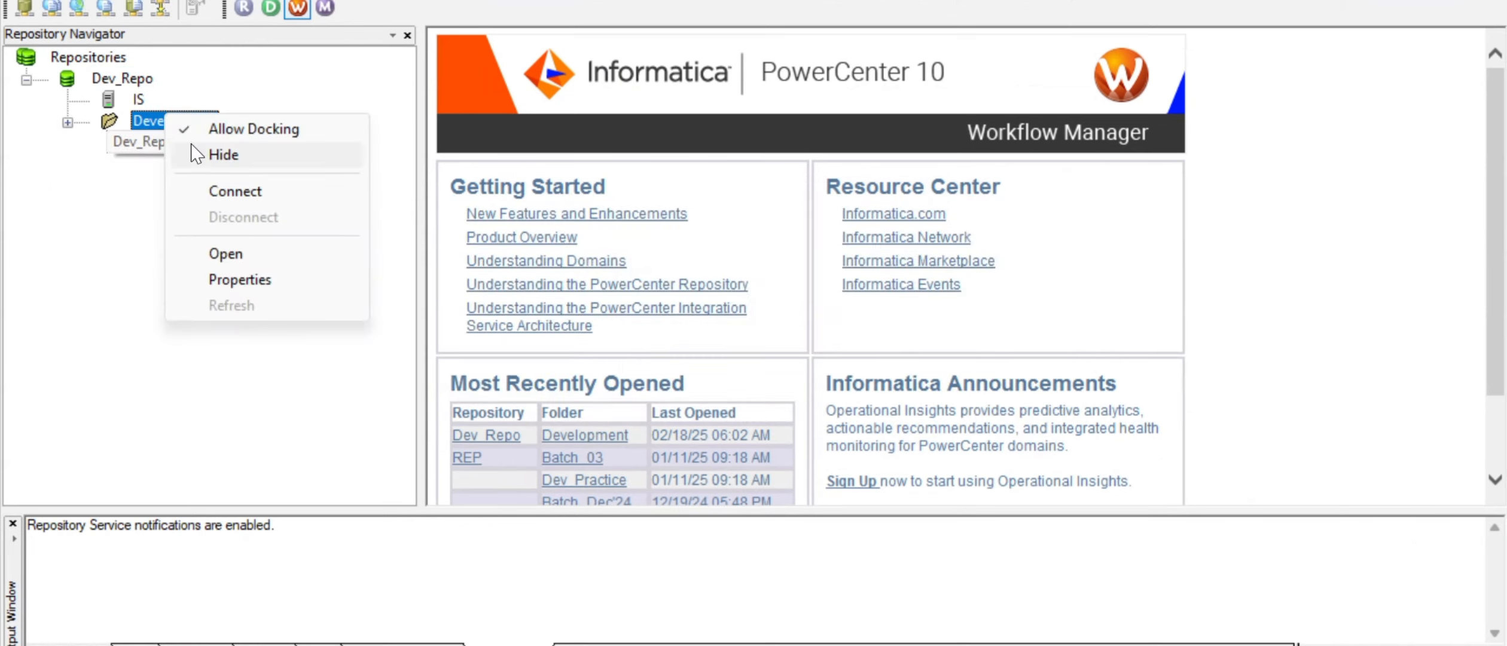
click(245, 256)
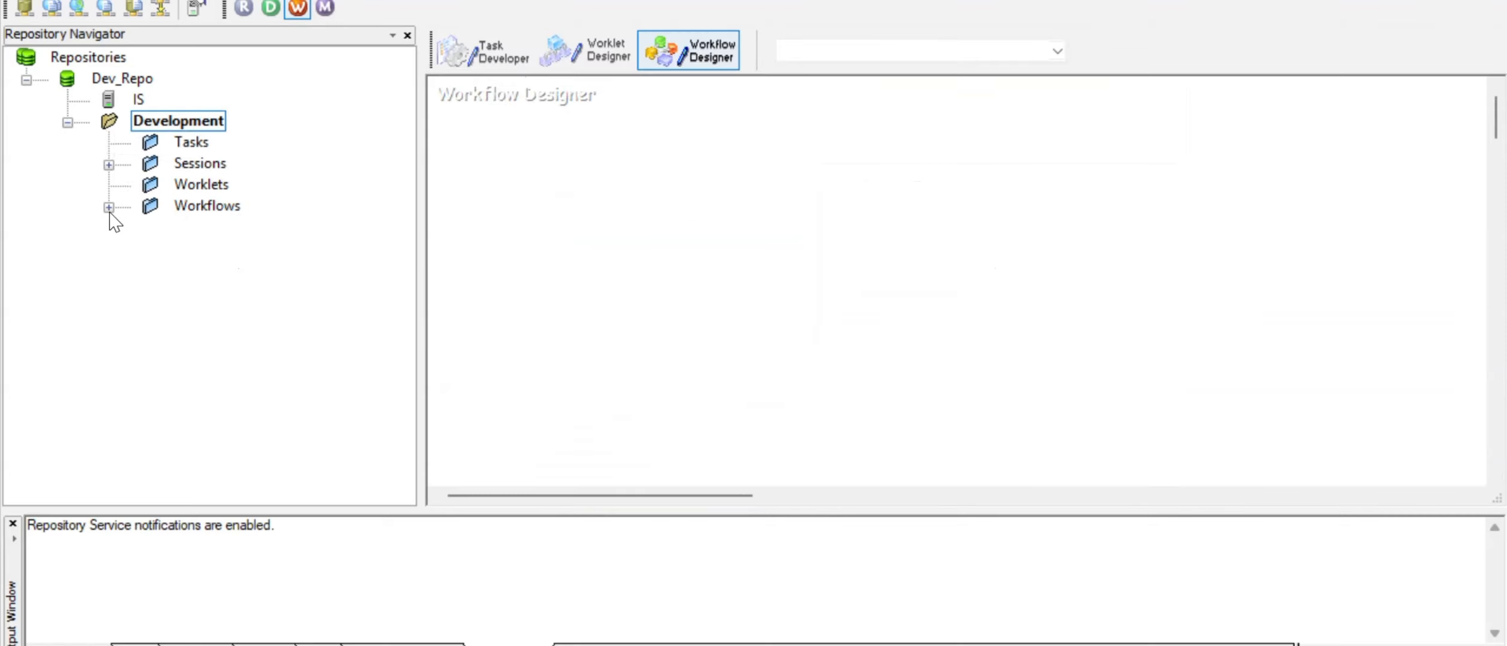
- Clear the Task Developer canvas and drag s_m_Expression_Trans from Sessions onto it
click(109, 165)
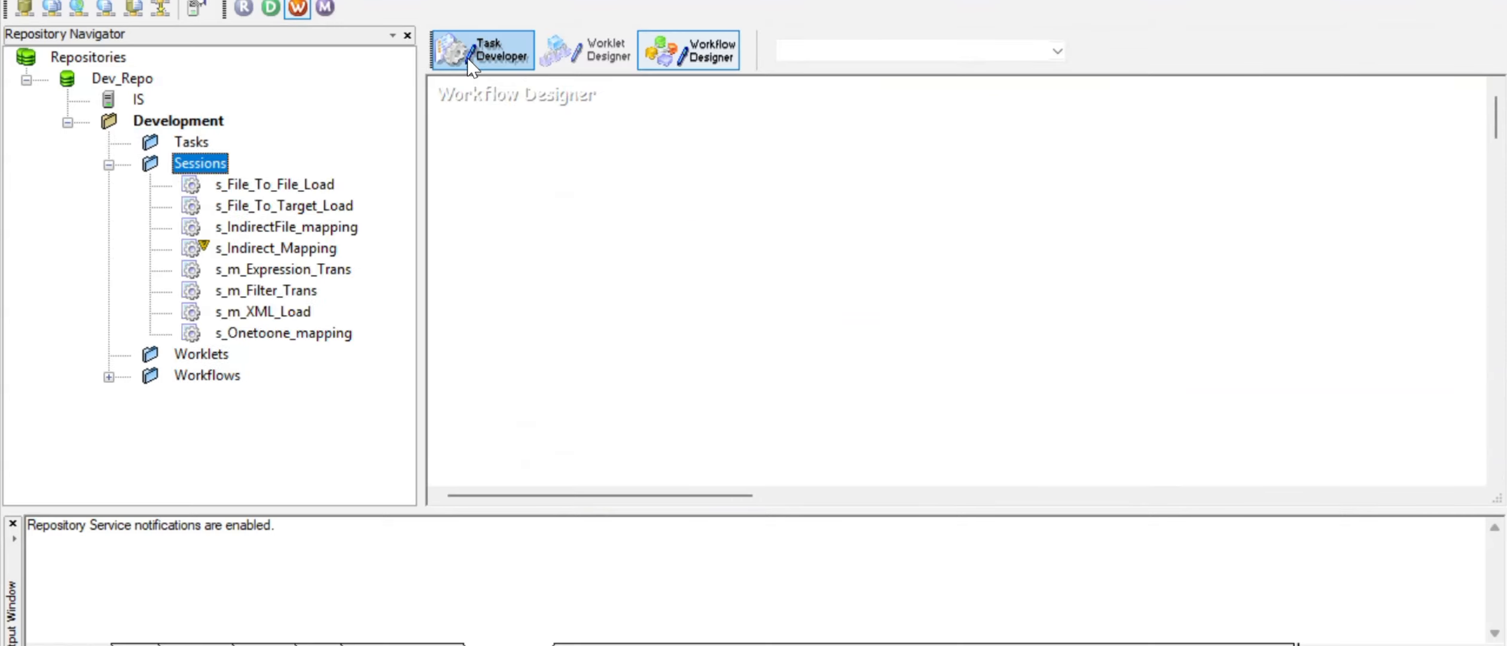
right_click(810, 173)
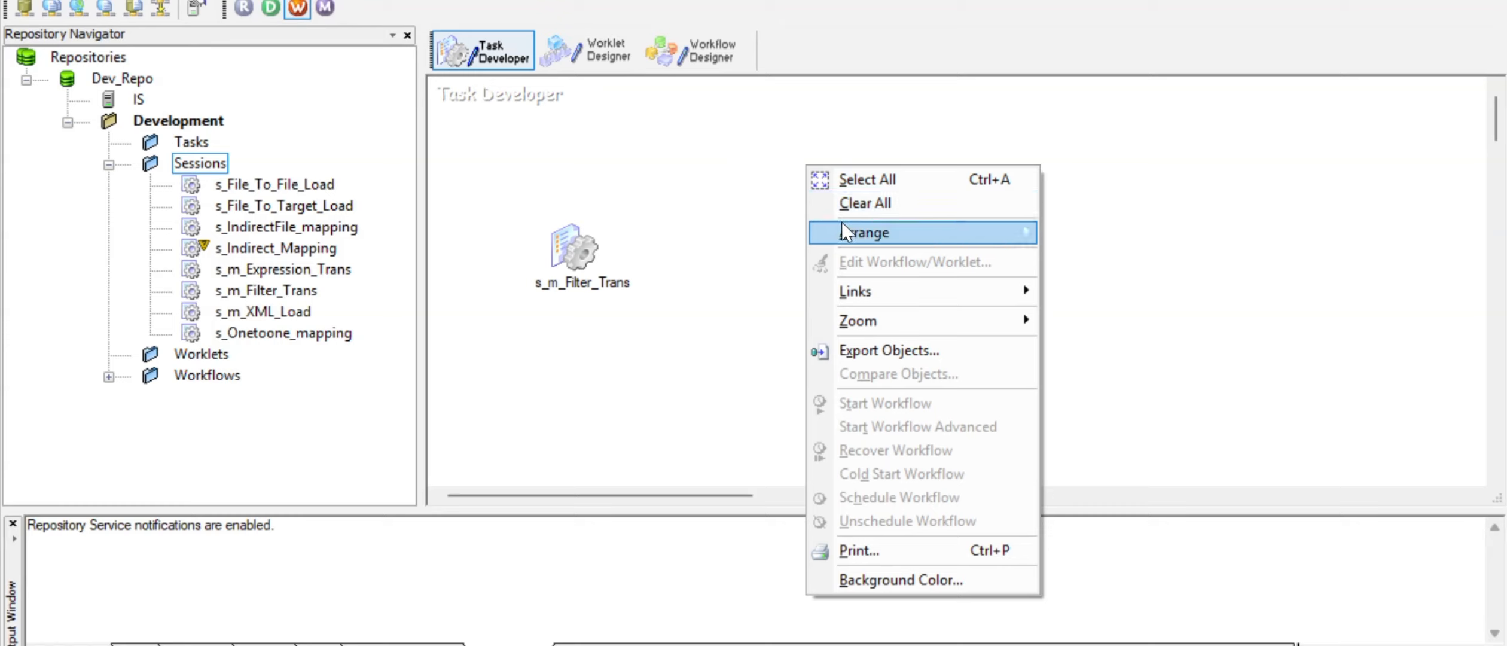
click(844, 202)
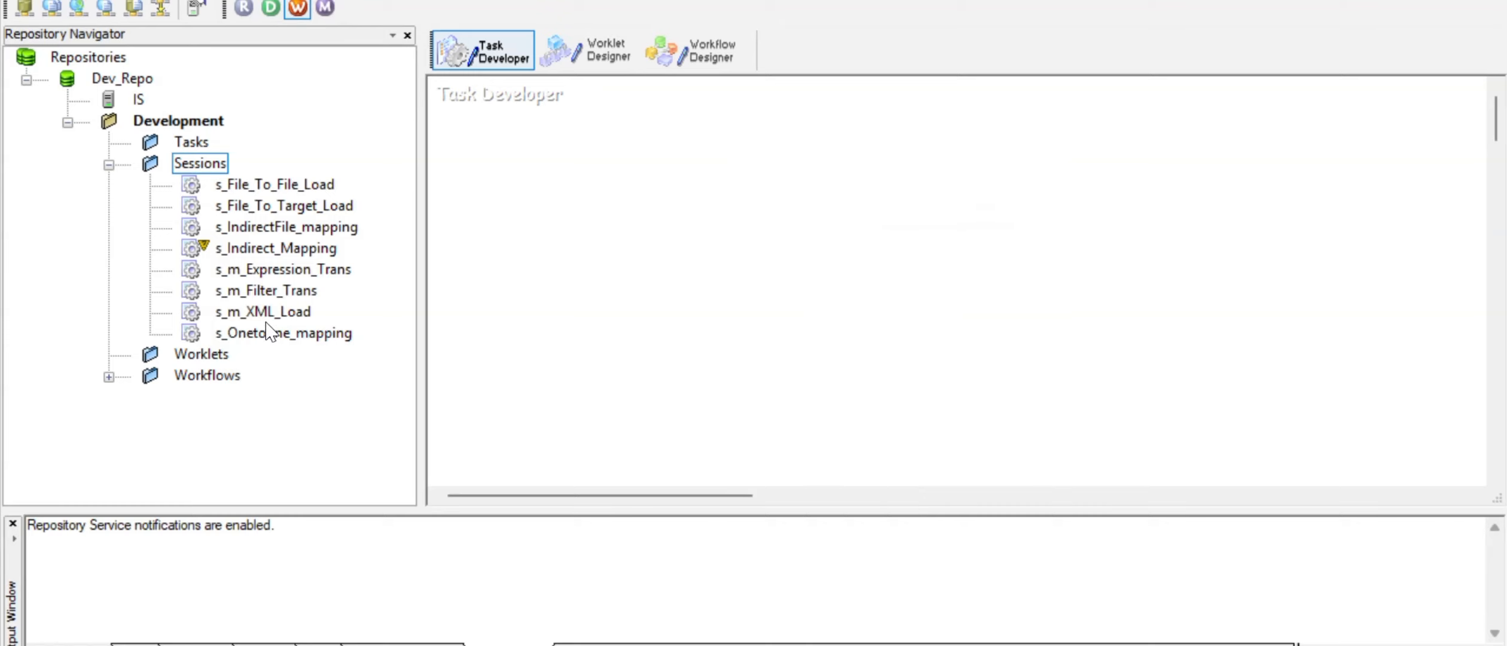
click(329, 269)
drag(331, 268, 689, 157)
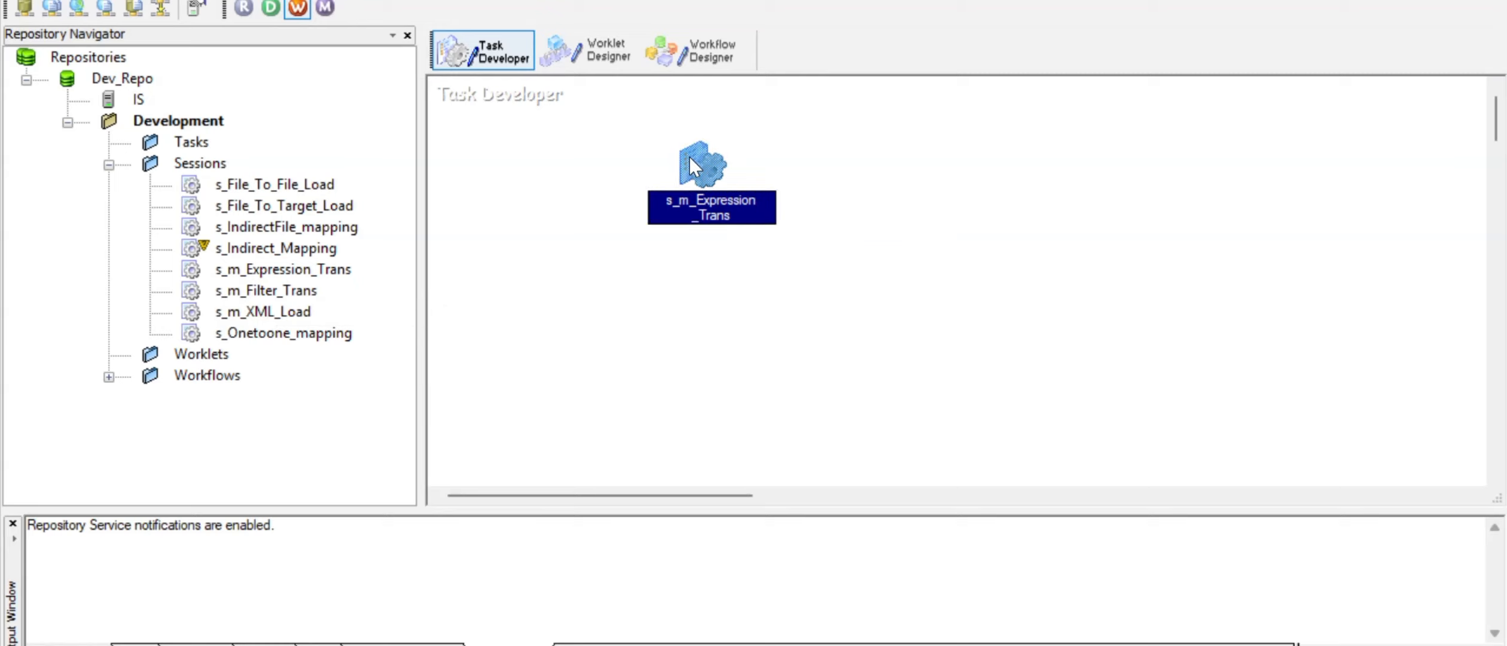
- Edit s_m_Expression_Trans and select the T_EMP_INFO1 target on its Mapping tab
double_click(689, 157)
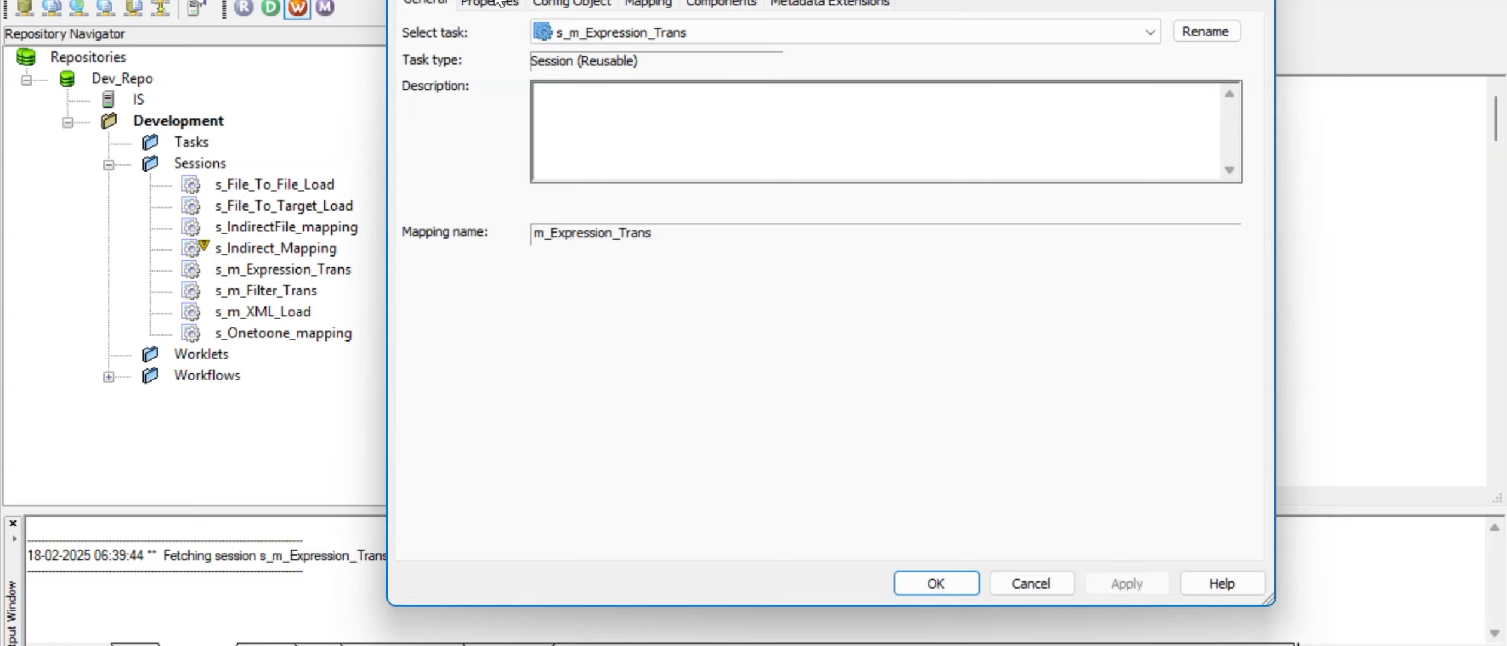
click(496, 3)
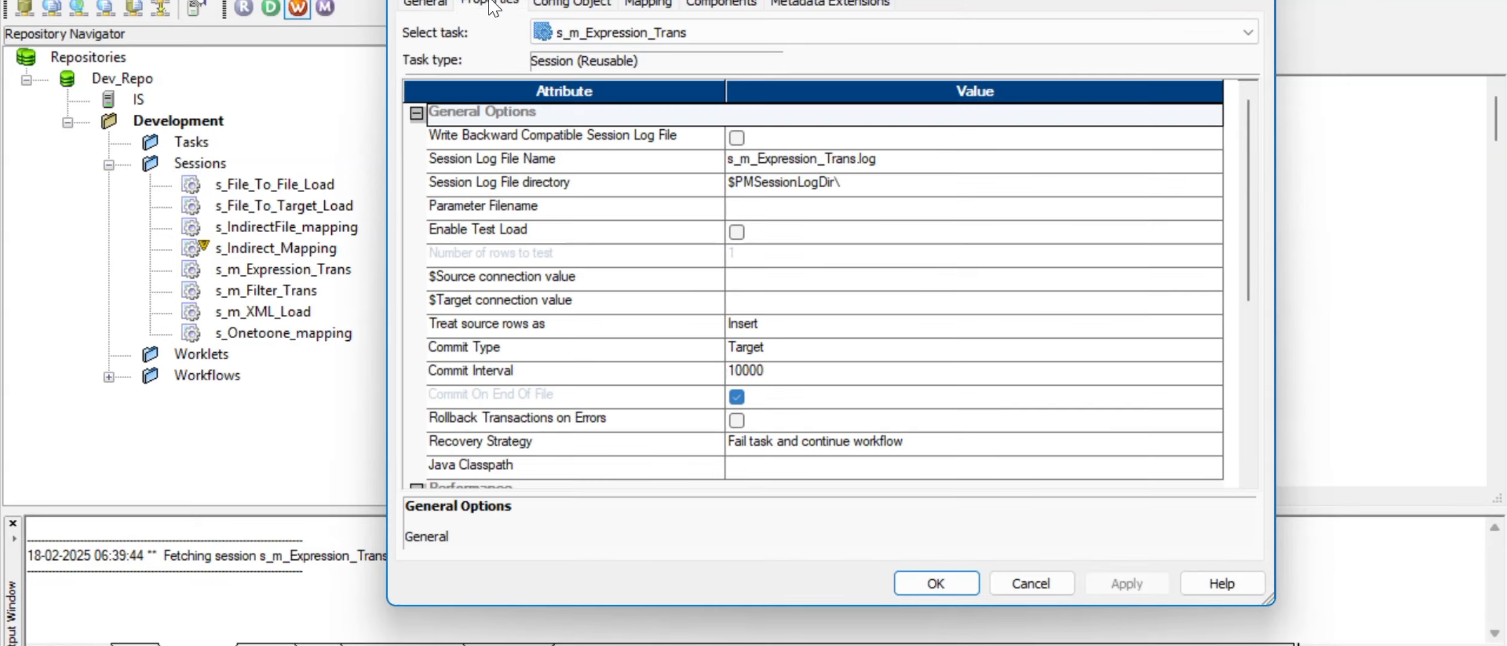
click(571, 3)
click(648, 3)
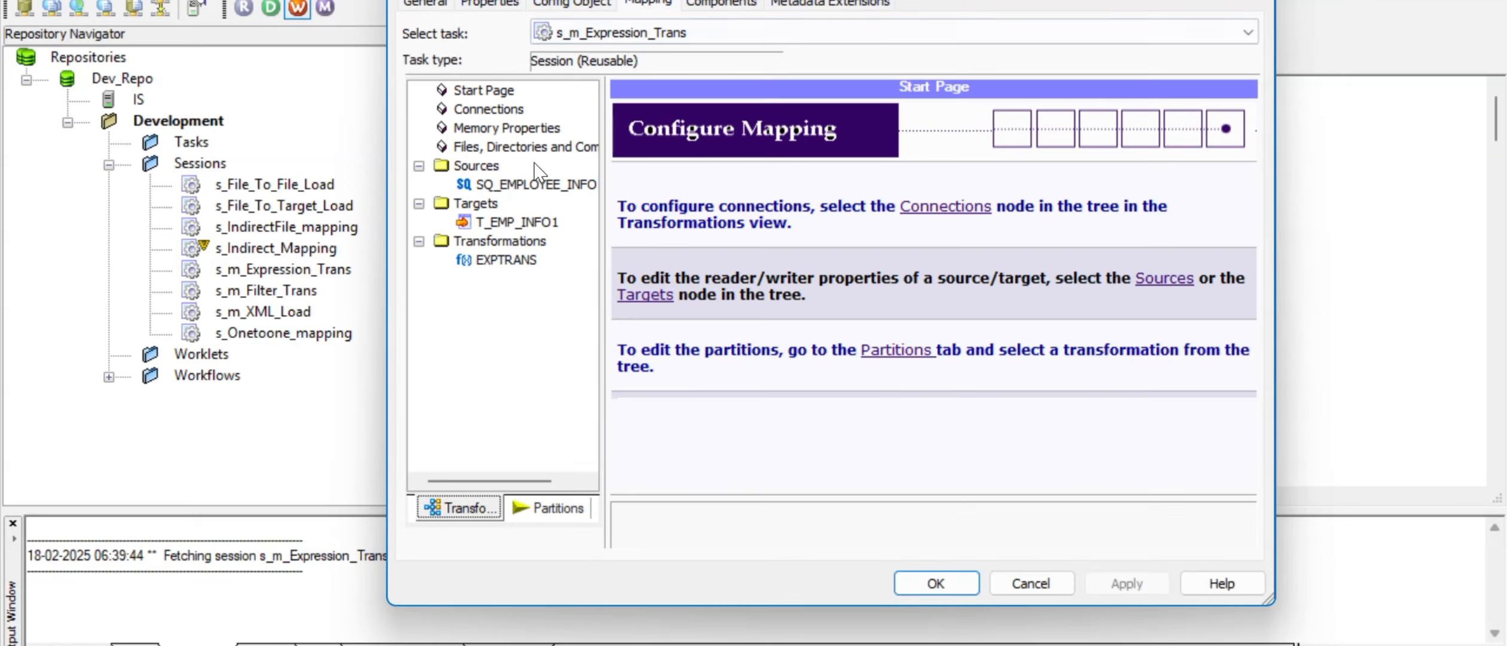
click(527, 184)
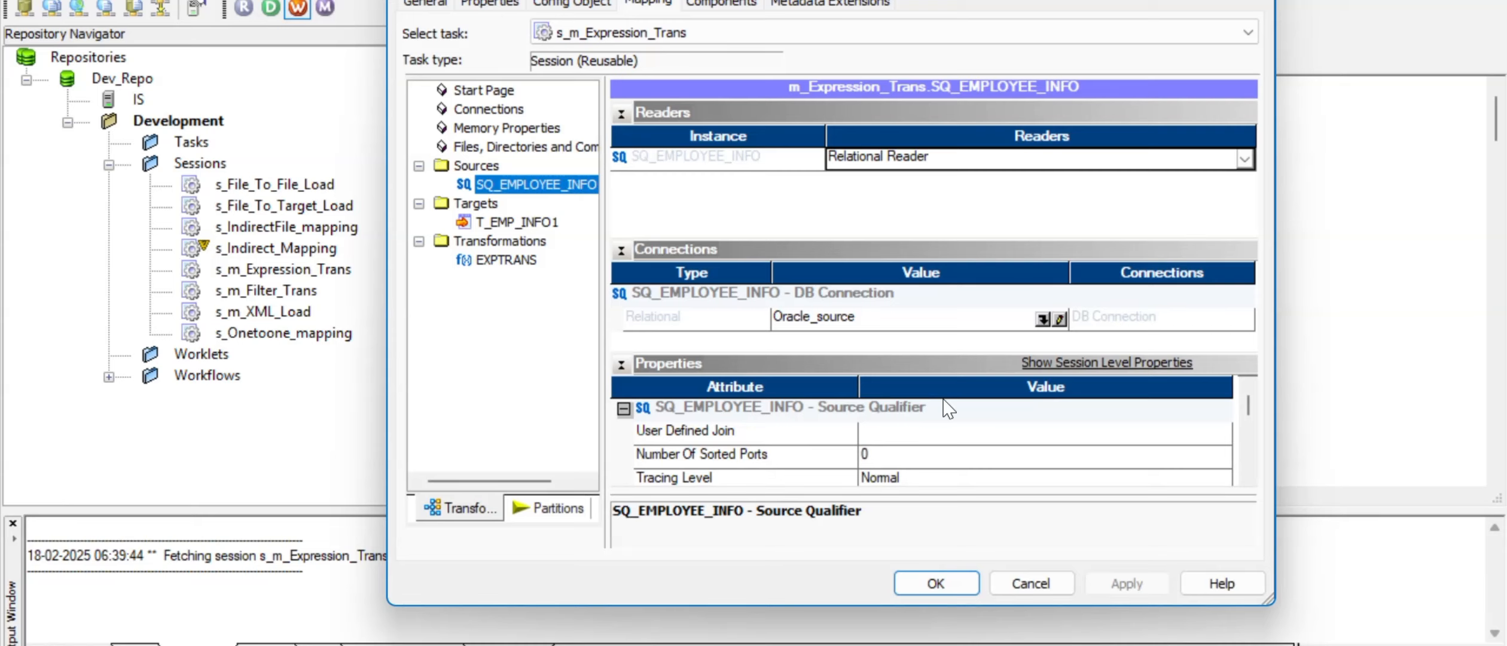
click(517, 223)
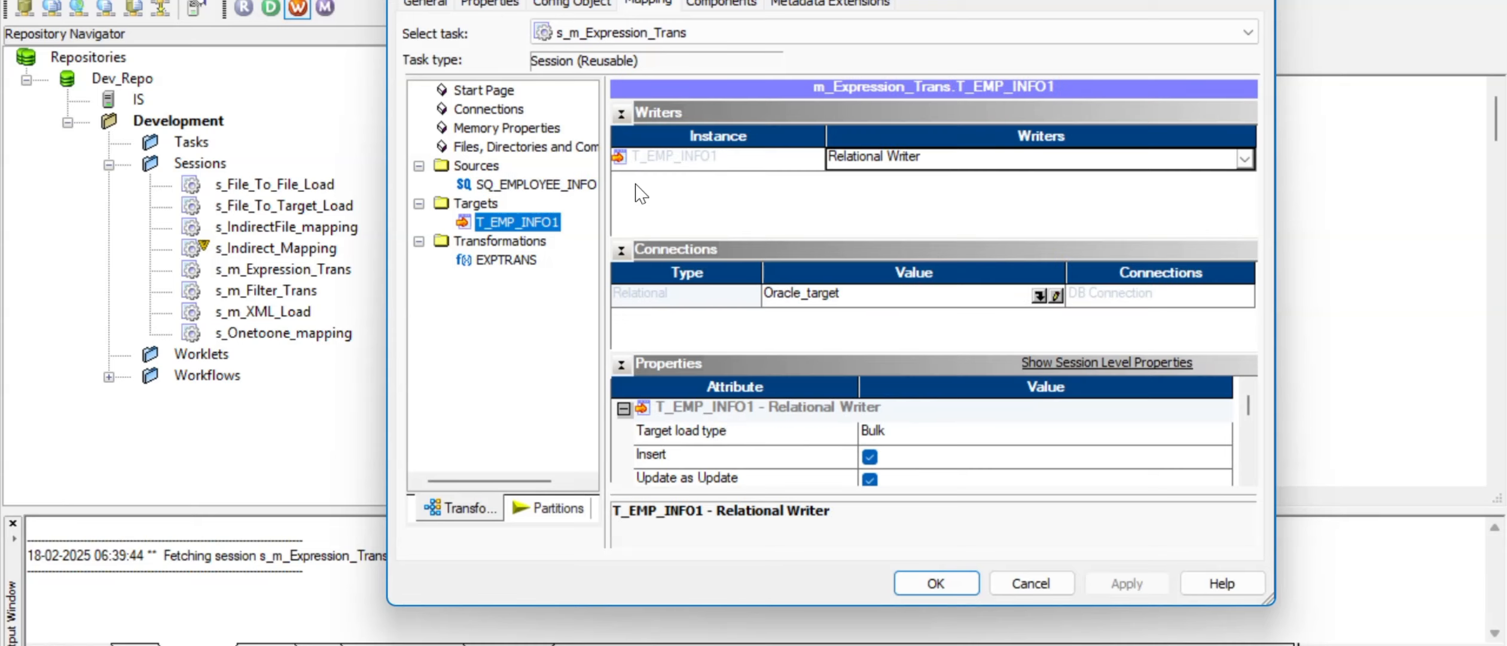
- Set T_EMP_INFO1's target load type to Normal, enable Truncate target table, and save
click(898, 430)
click(895, 459)
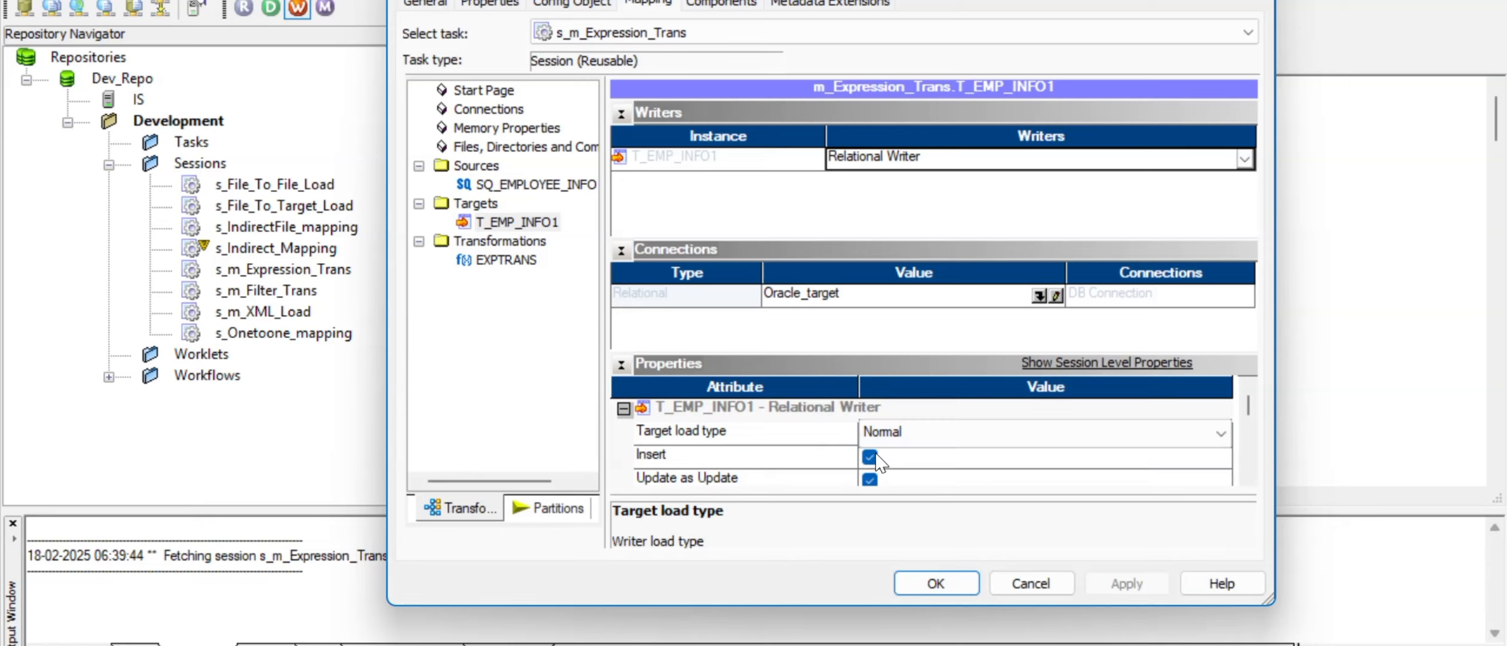
scroll(785, 447, down, 1)
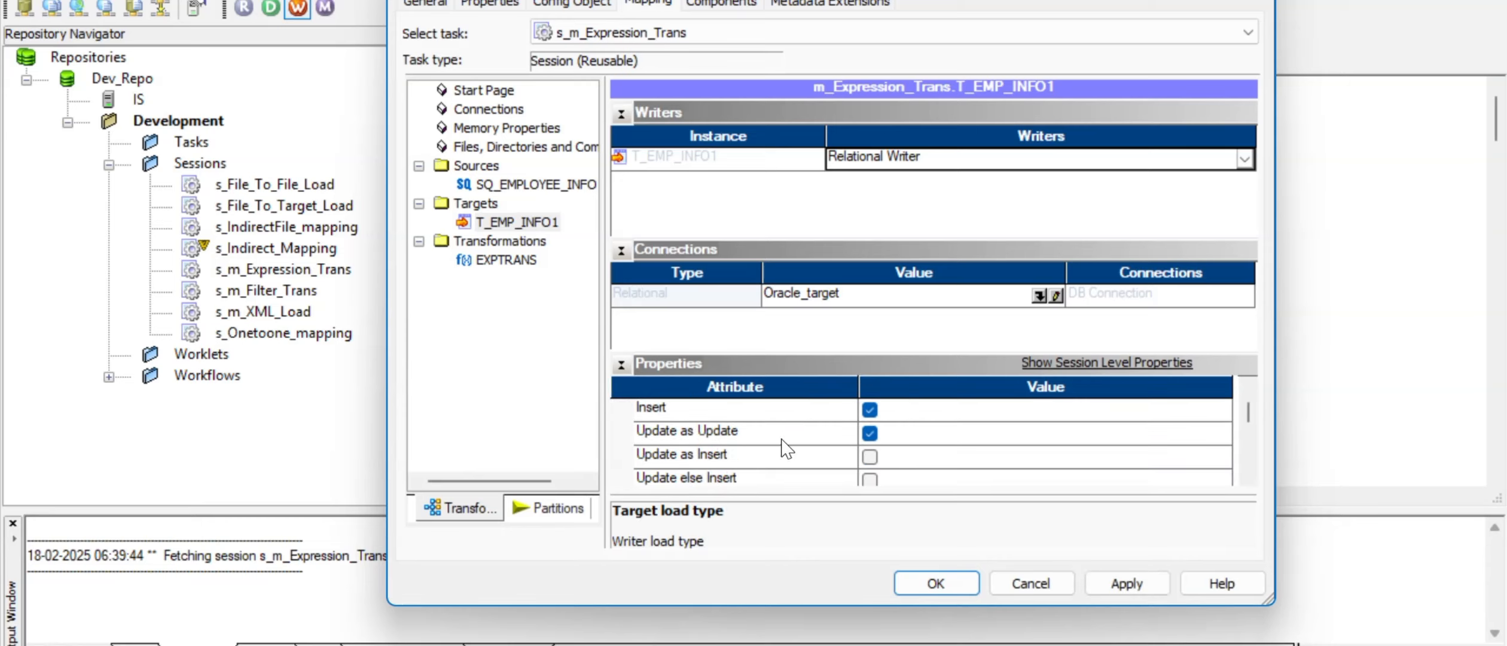
scroll(785, 447, down, 3)
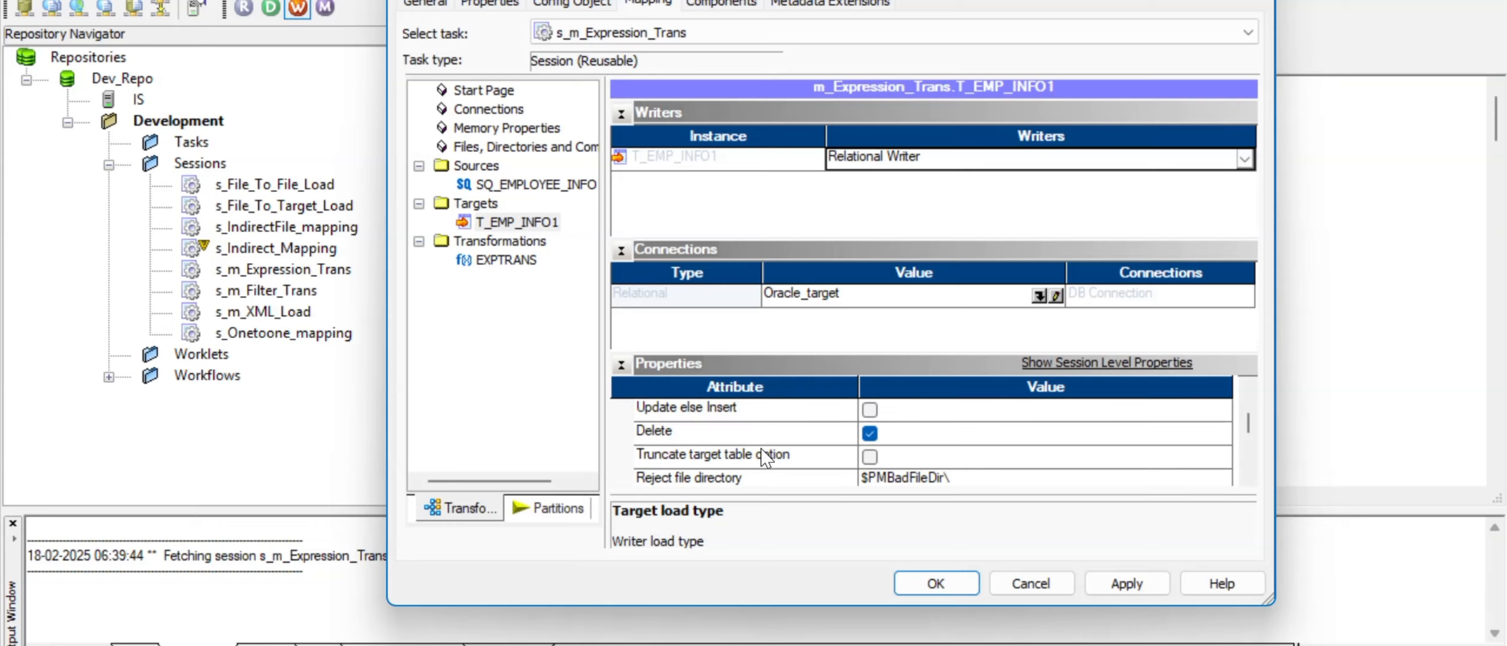
click(870, 458)
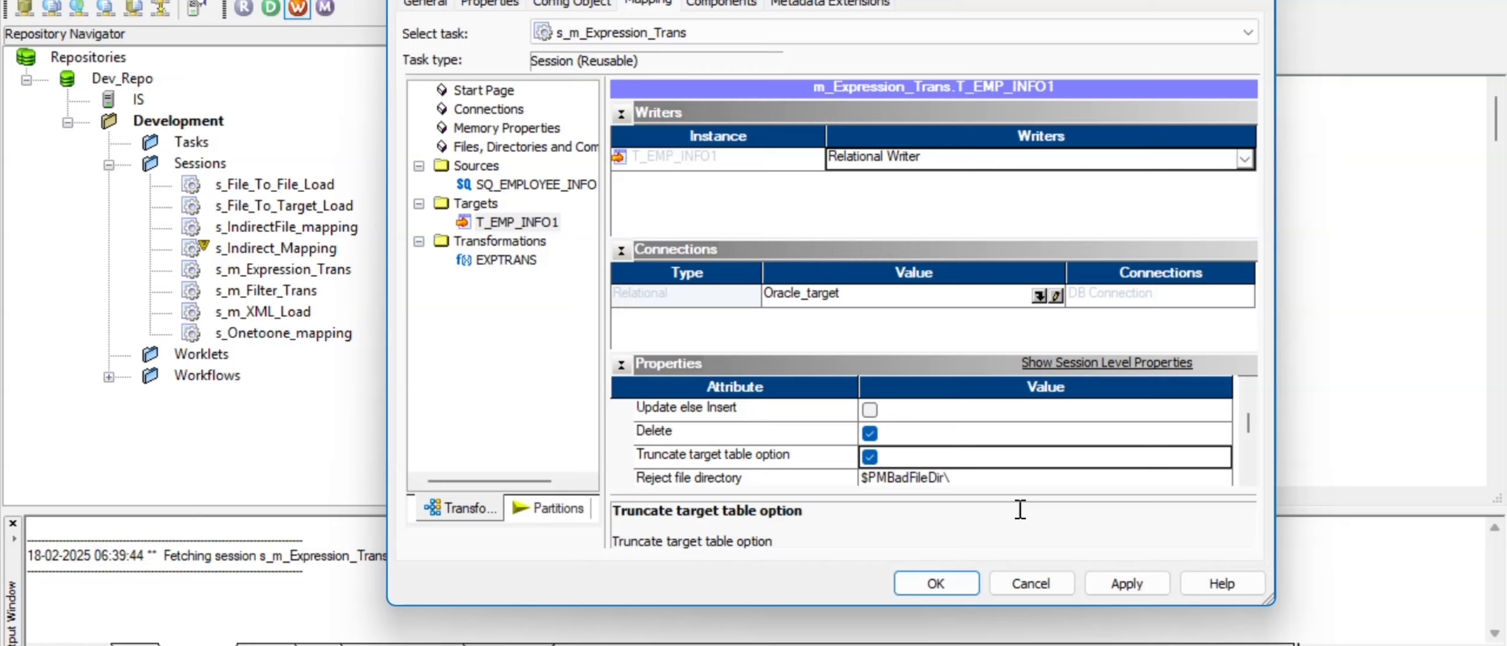
click(1128, 581)
click(936, 583)
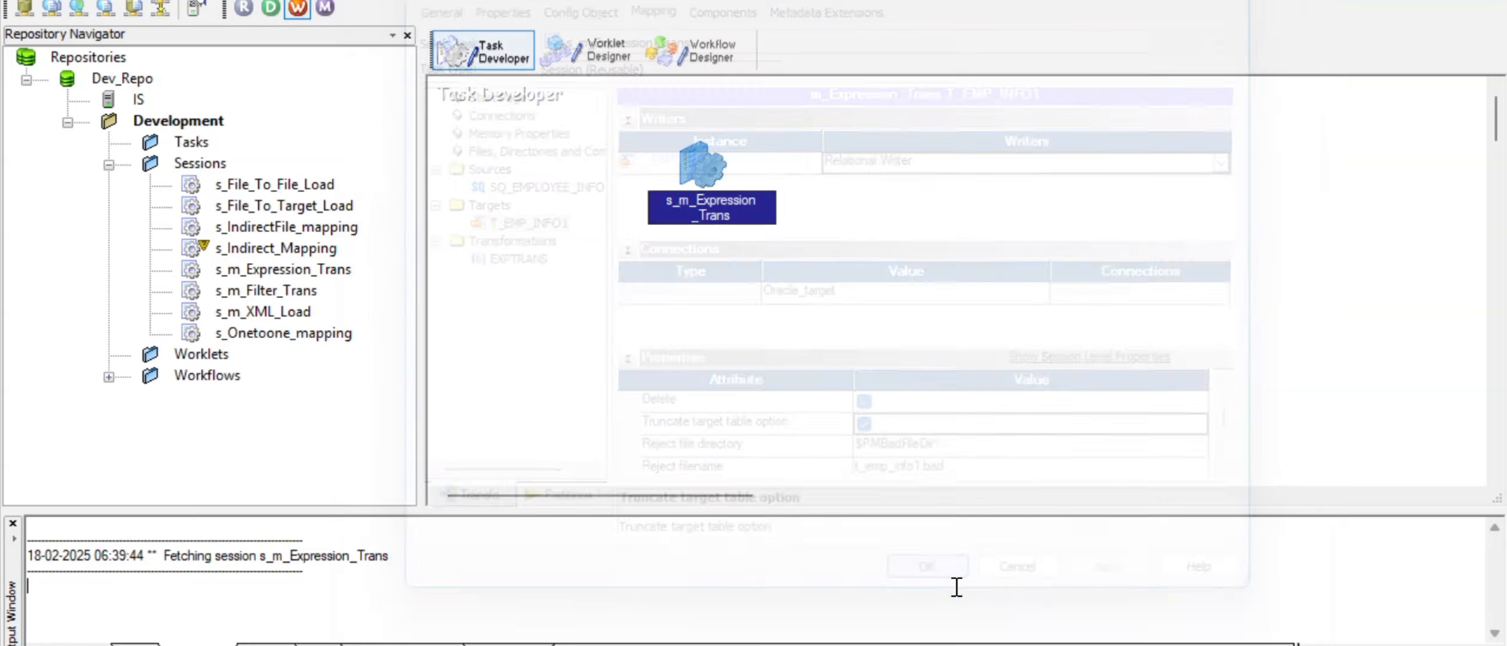
key(ctrl+s)
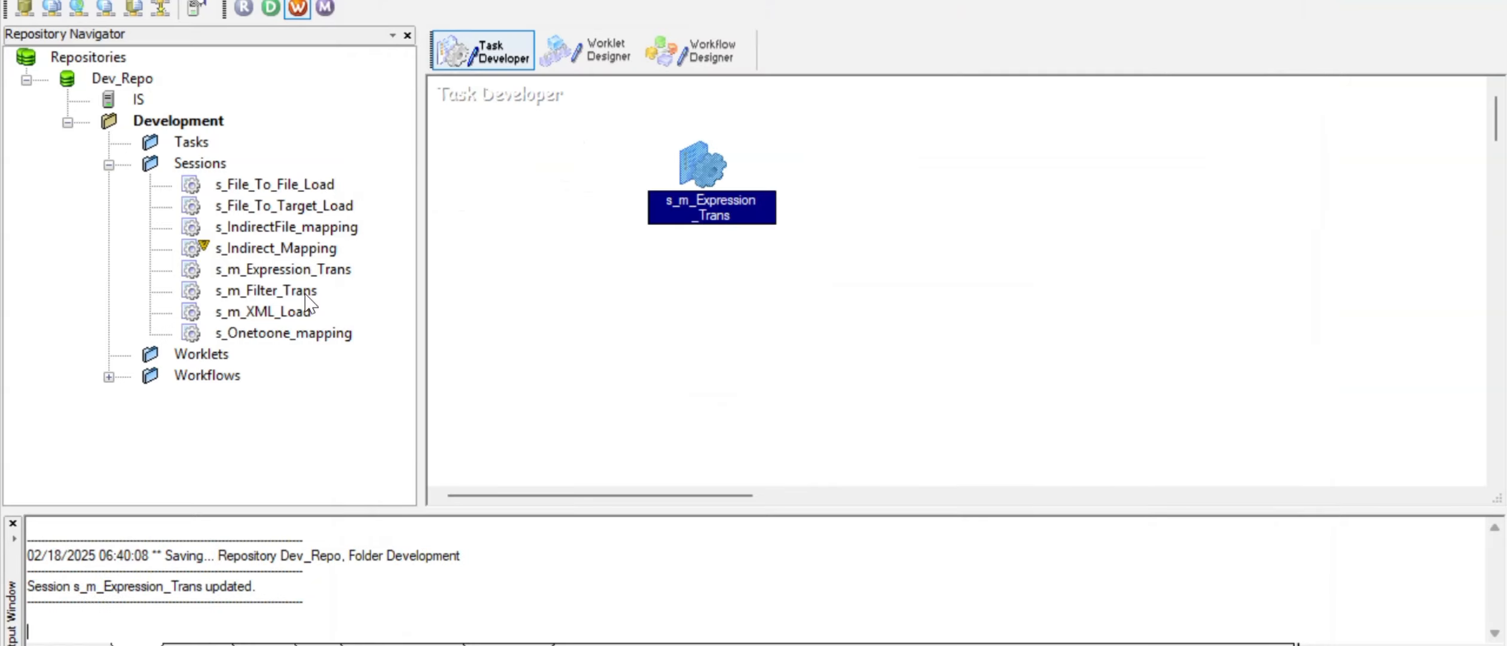
- In Workflow Designer, start a new workflow and name it beginning with 'wf_'
click(697, 60)
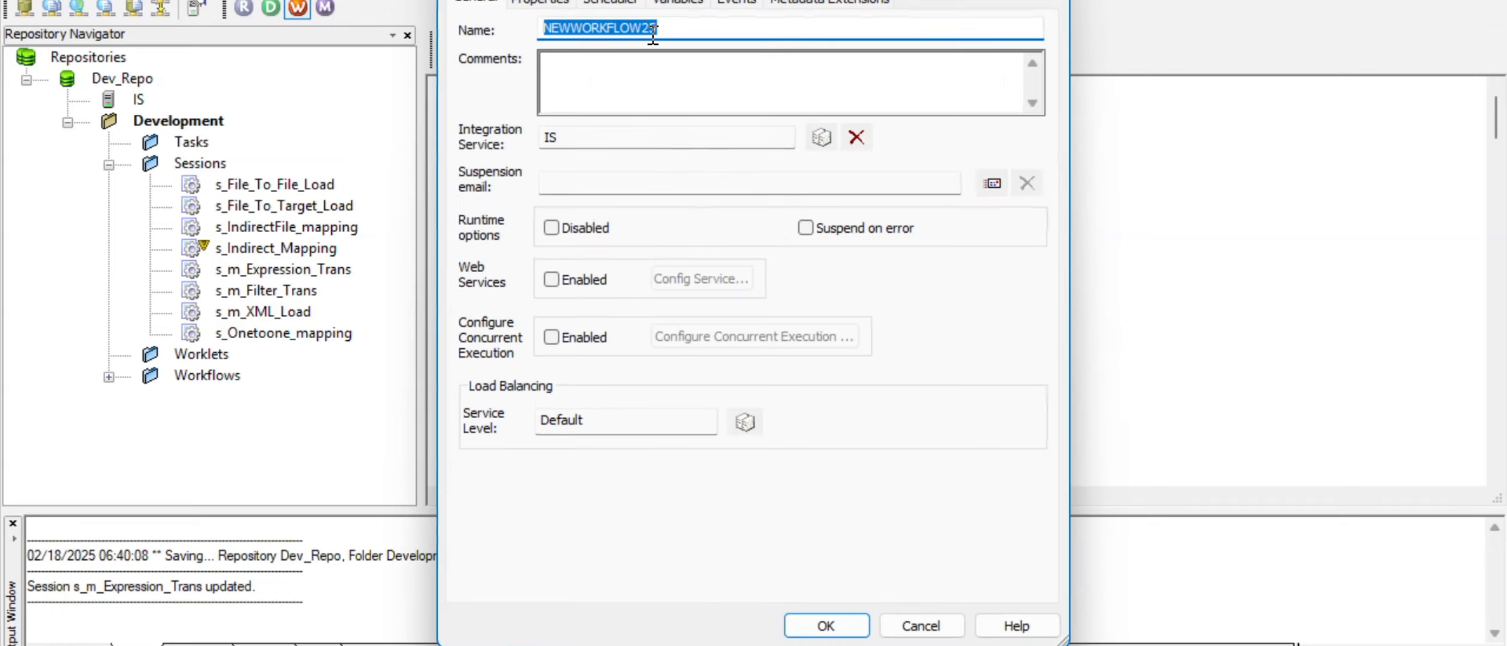
text(wf_Express_Trans)
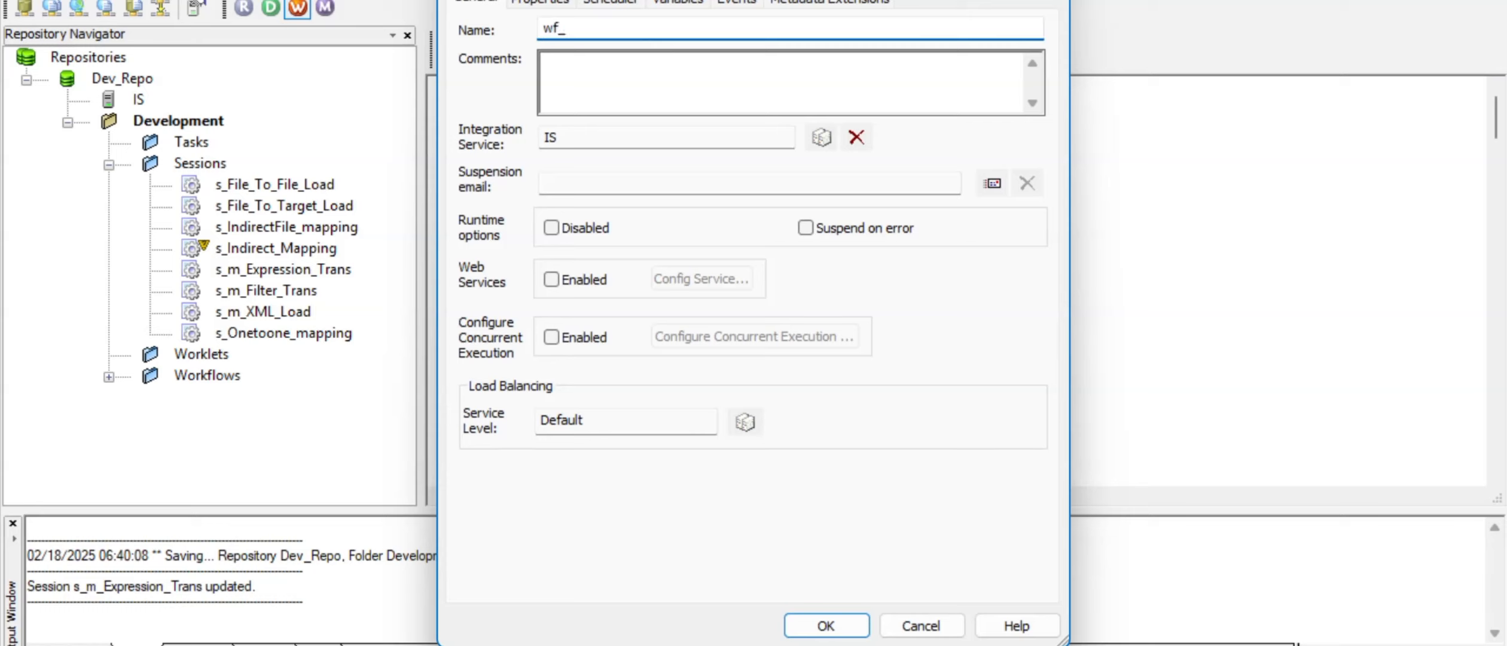
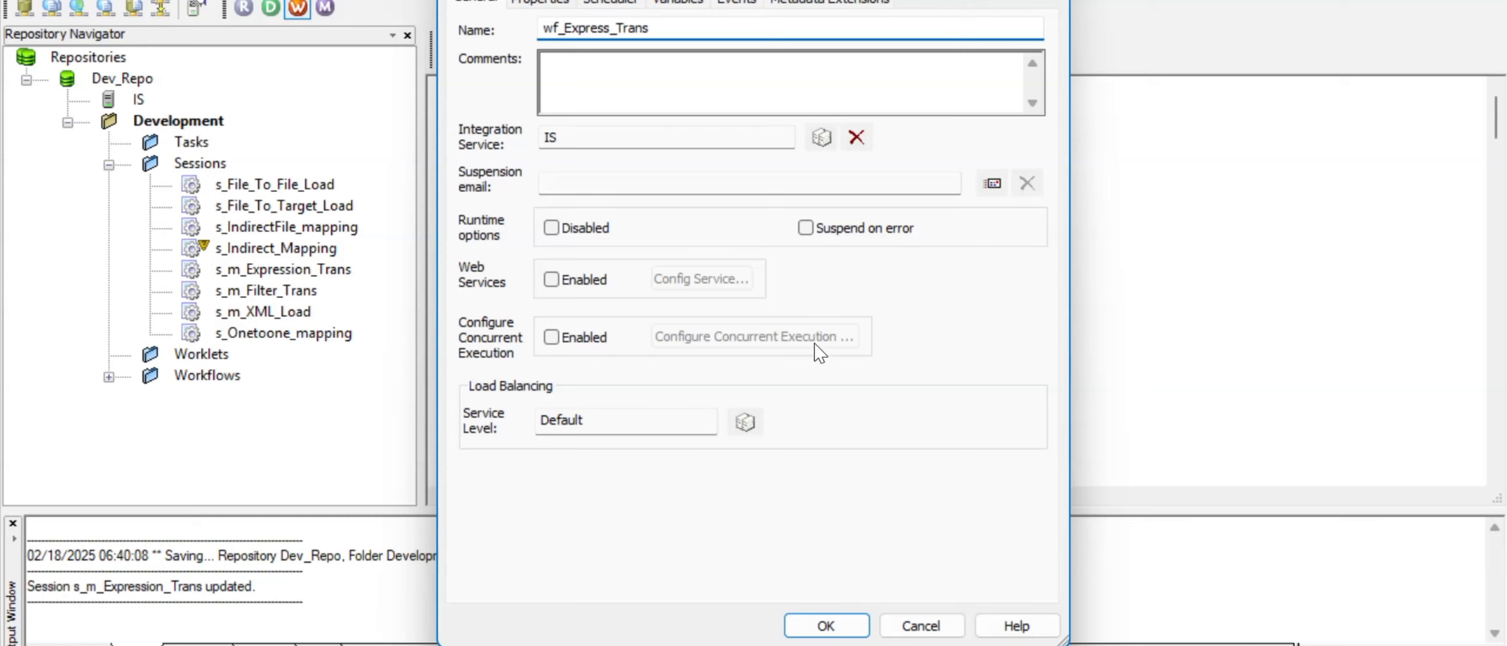
- Confirm the new wf_Express_Trans workflow so its canvas opens with just a Start task
click(825, 626)
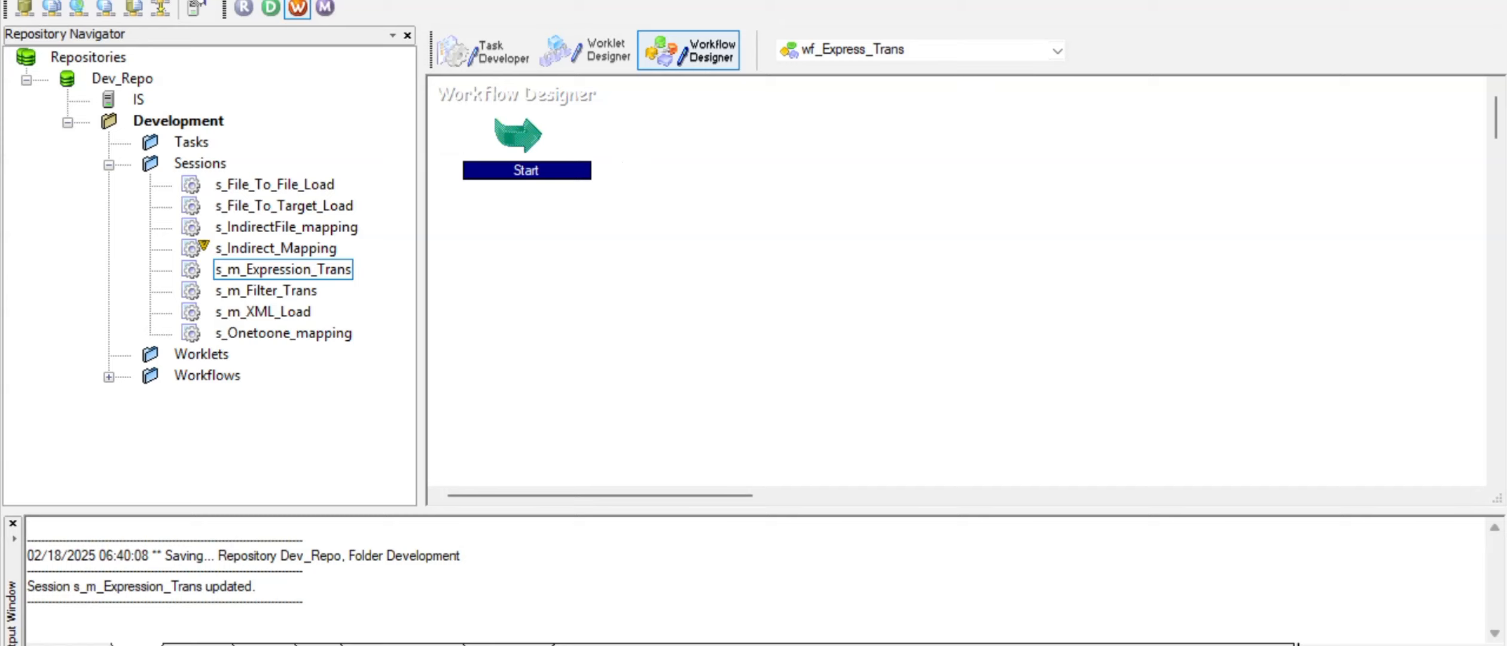
- Add an s_m_Expression_Trans session using m_Expression_Trans and link Start to it
click(922, 231)
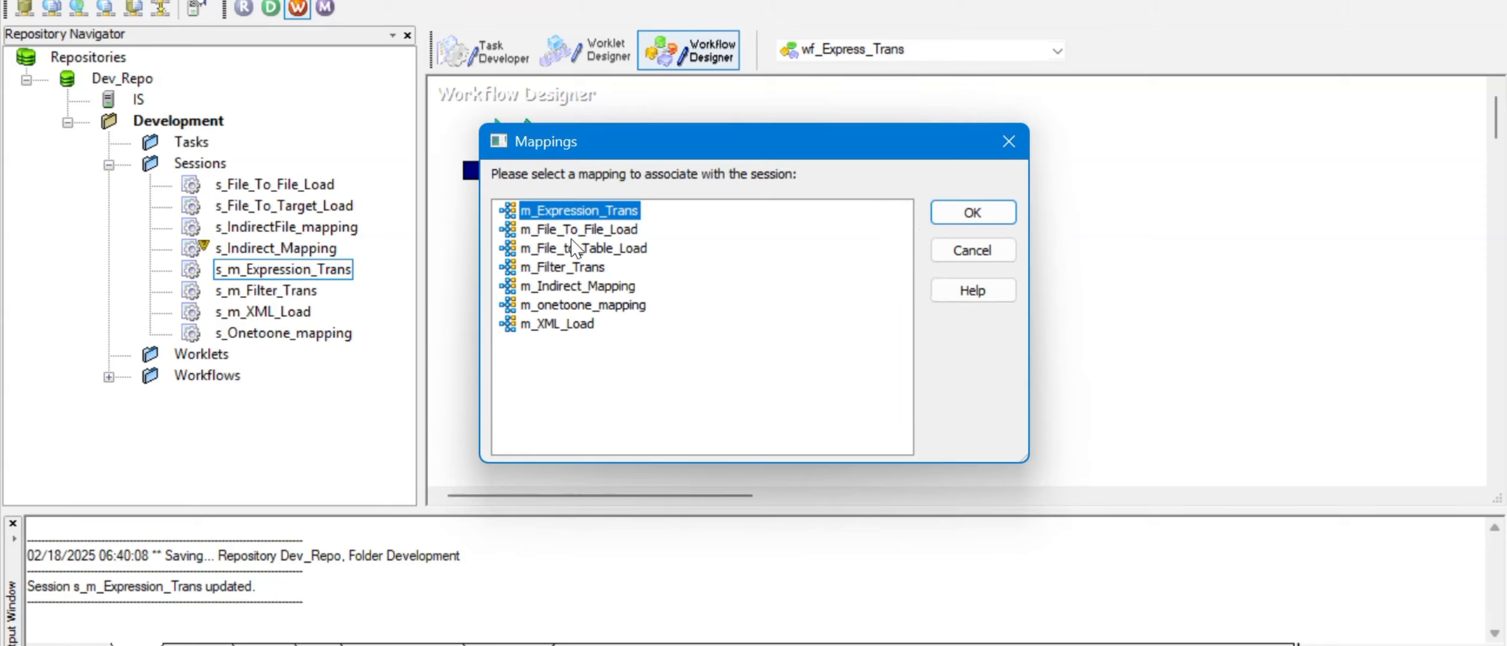
click(993, 214)
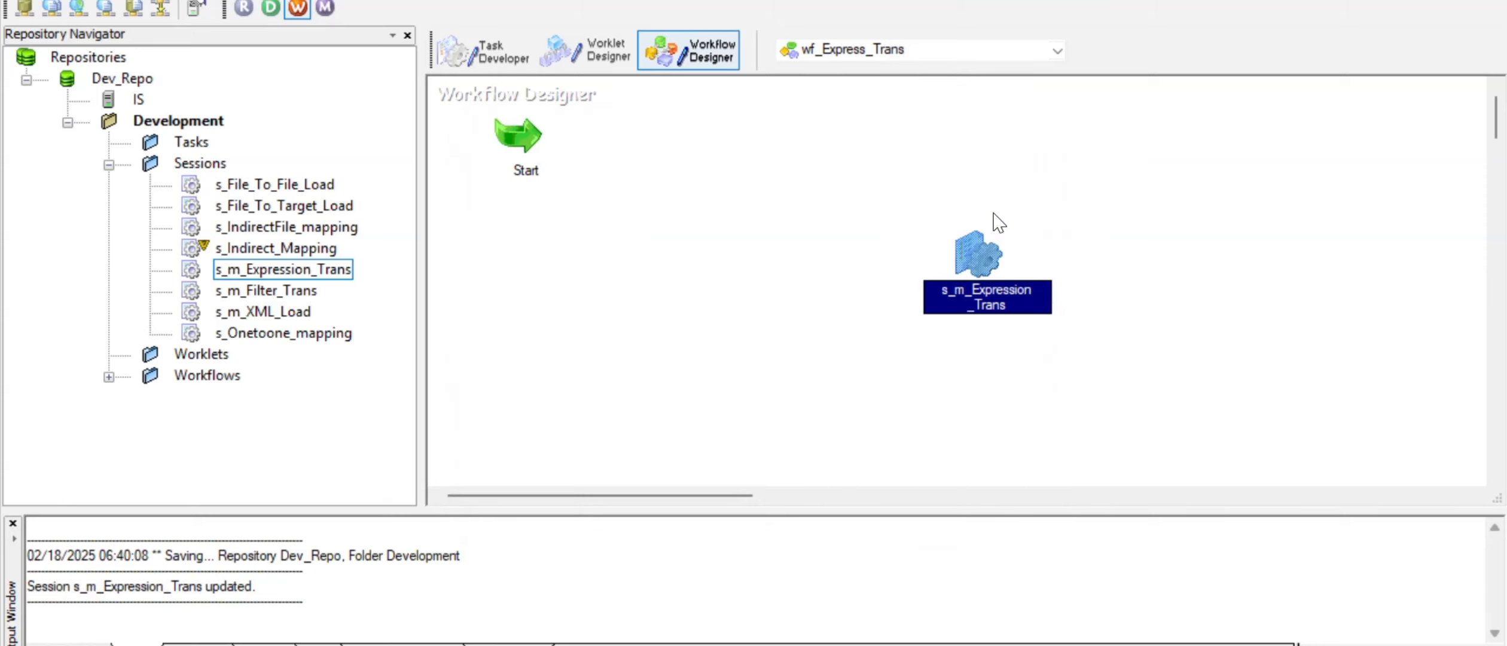
drag(975, 254, 720, 115)
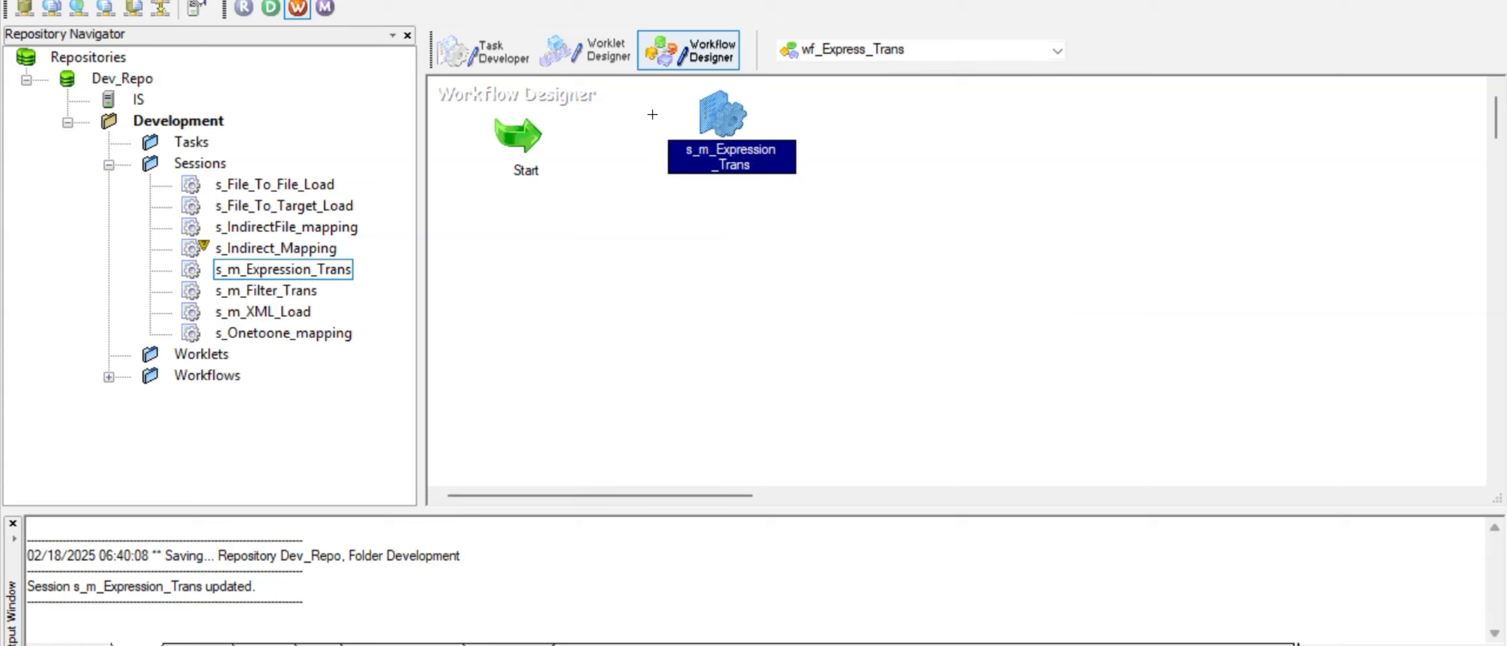
drag(576, 129, 711, 120)
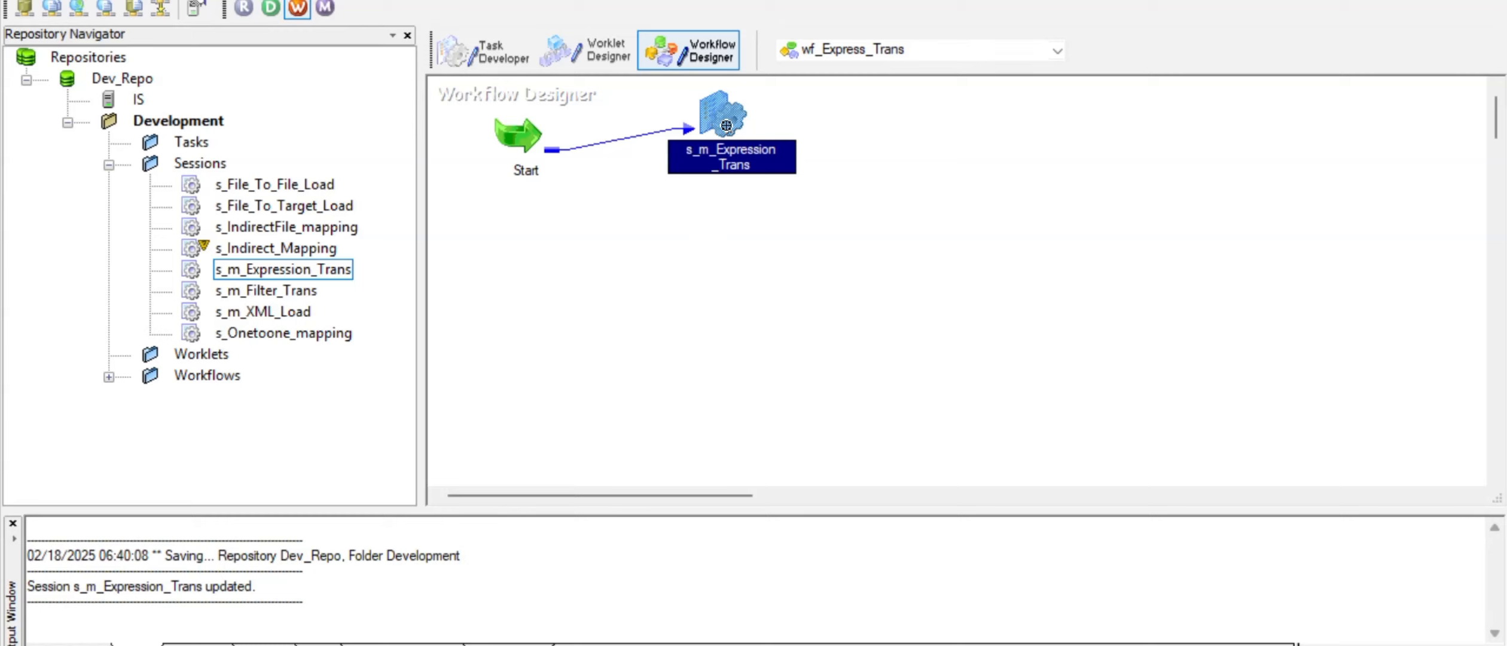
- Arrange Start and the session horizontally, then save the workflow
click(878, 265)
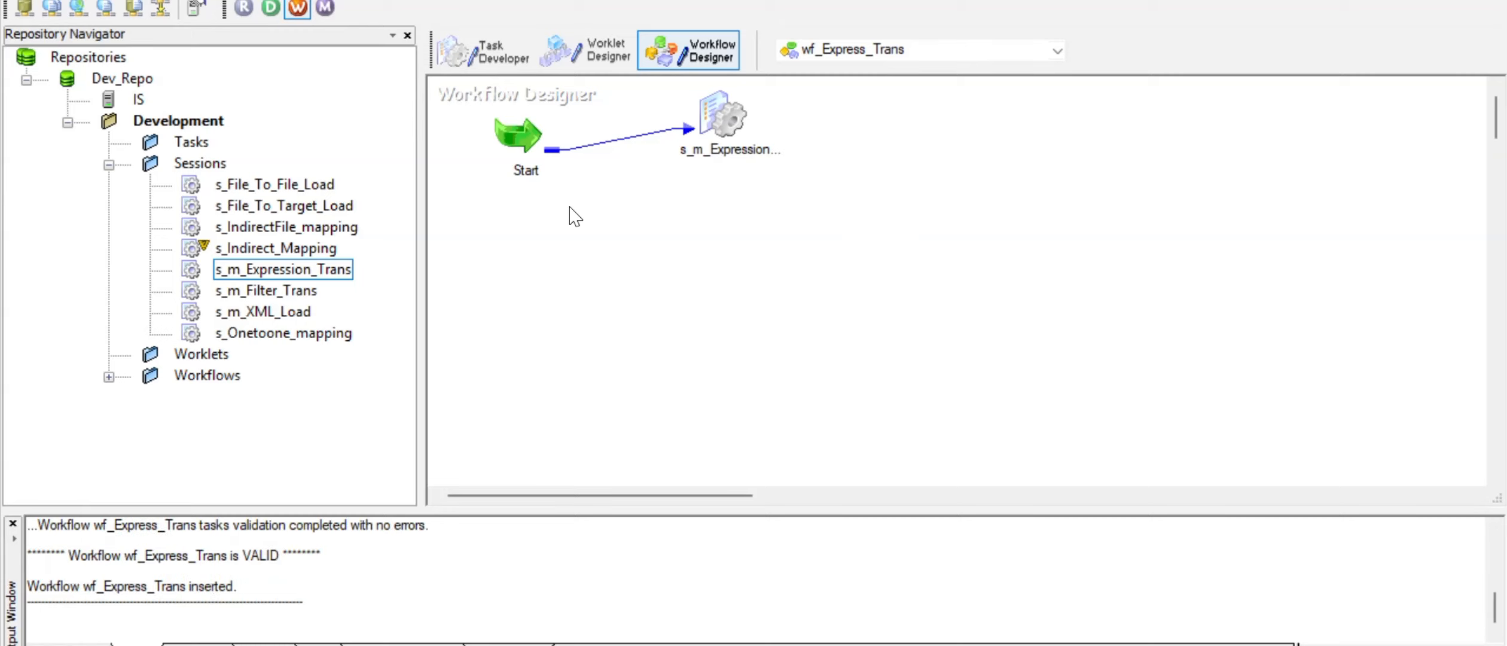
click(512, 141)
drag(513, 141, 605, 332)
drag(724, 127, 807, 311)
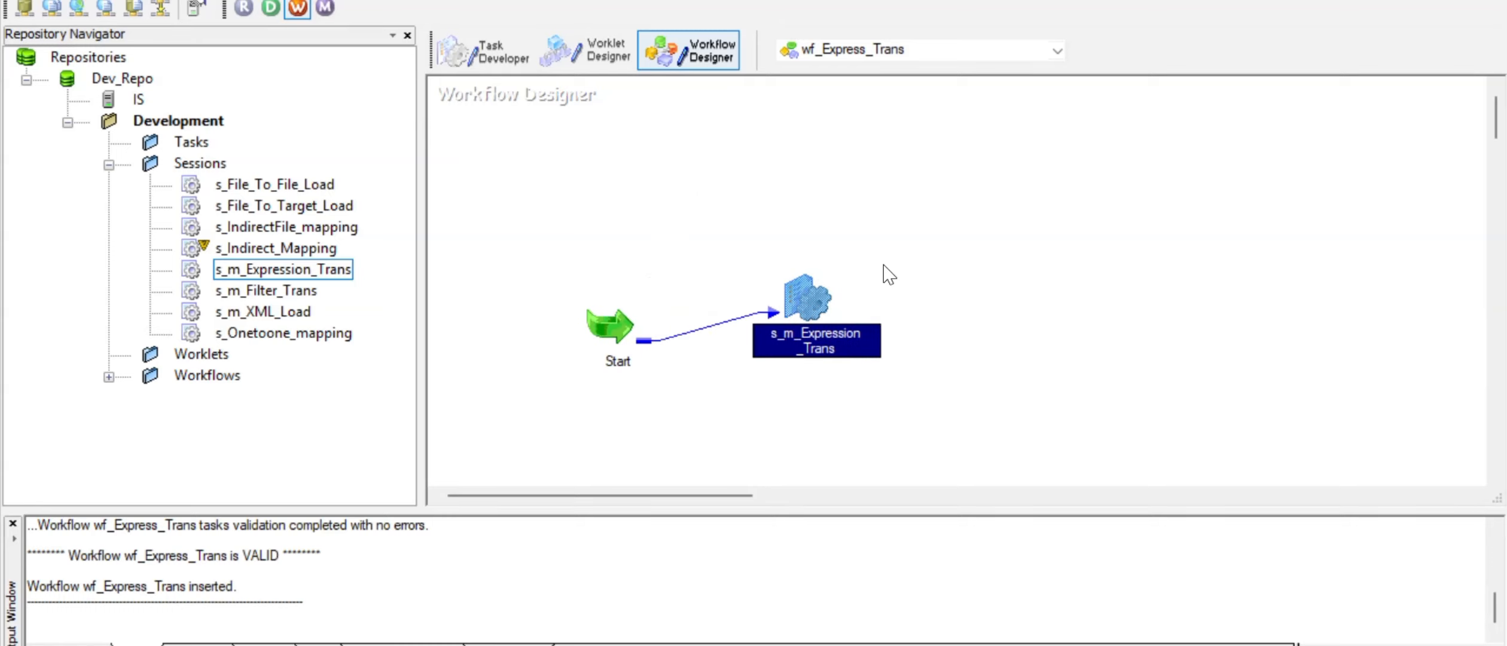
right_click(970, 218)
mouse_move(1043, 299)
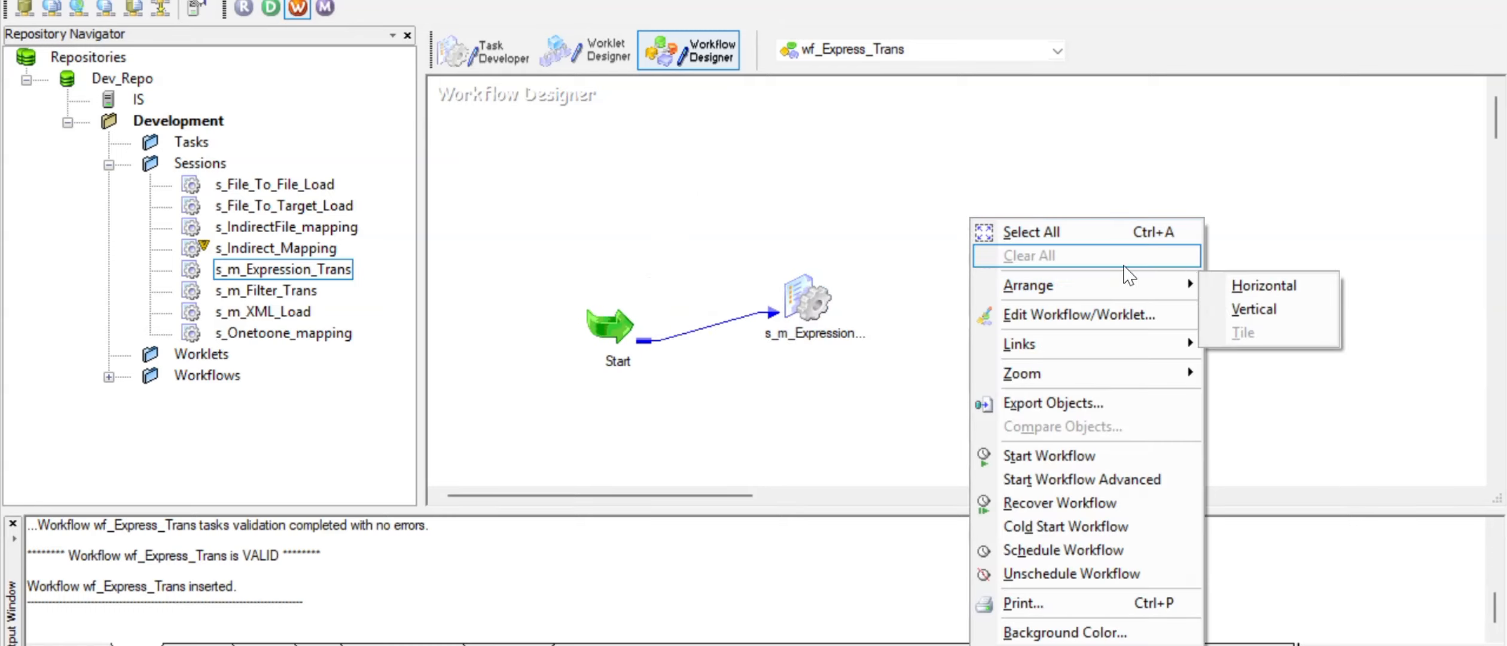
click(1247, 284)
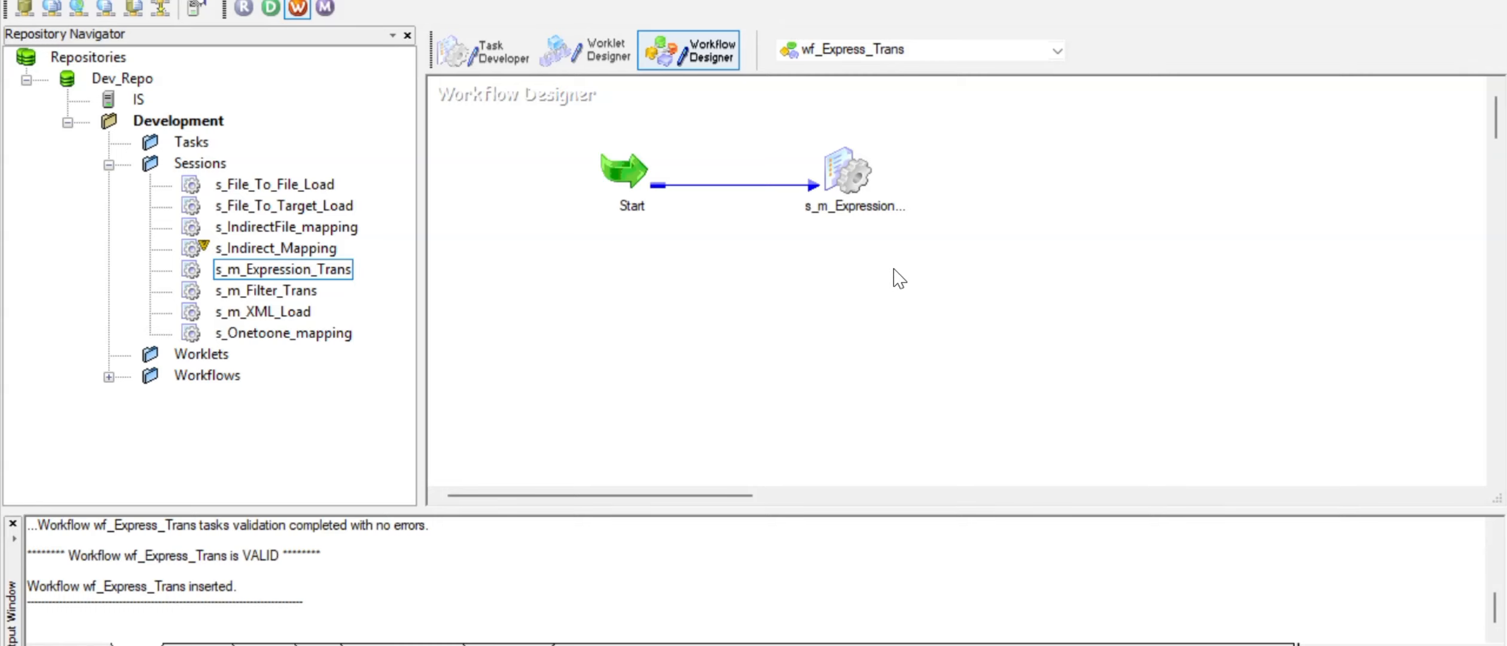
key(ctrl+s)
click(930, 378)
- Run select * from t_emp_info1 in SQL Developer and confirm it returns 0 rows
key(alt+Tab)
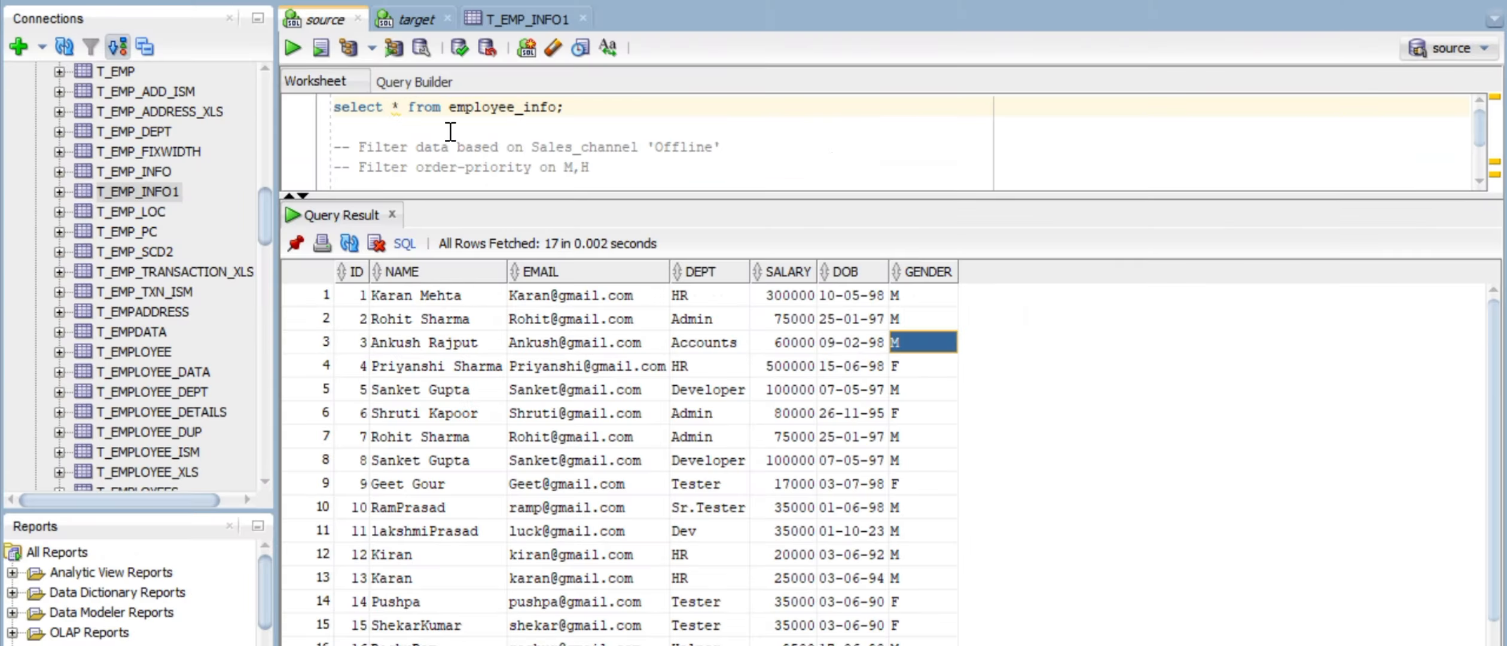
click(423, 22)
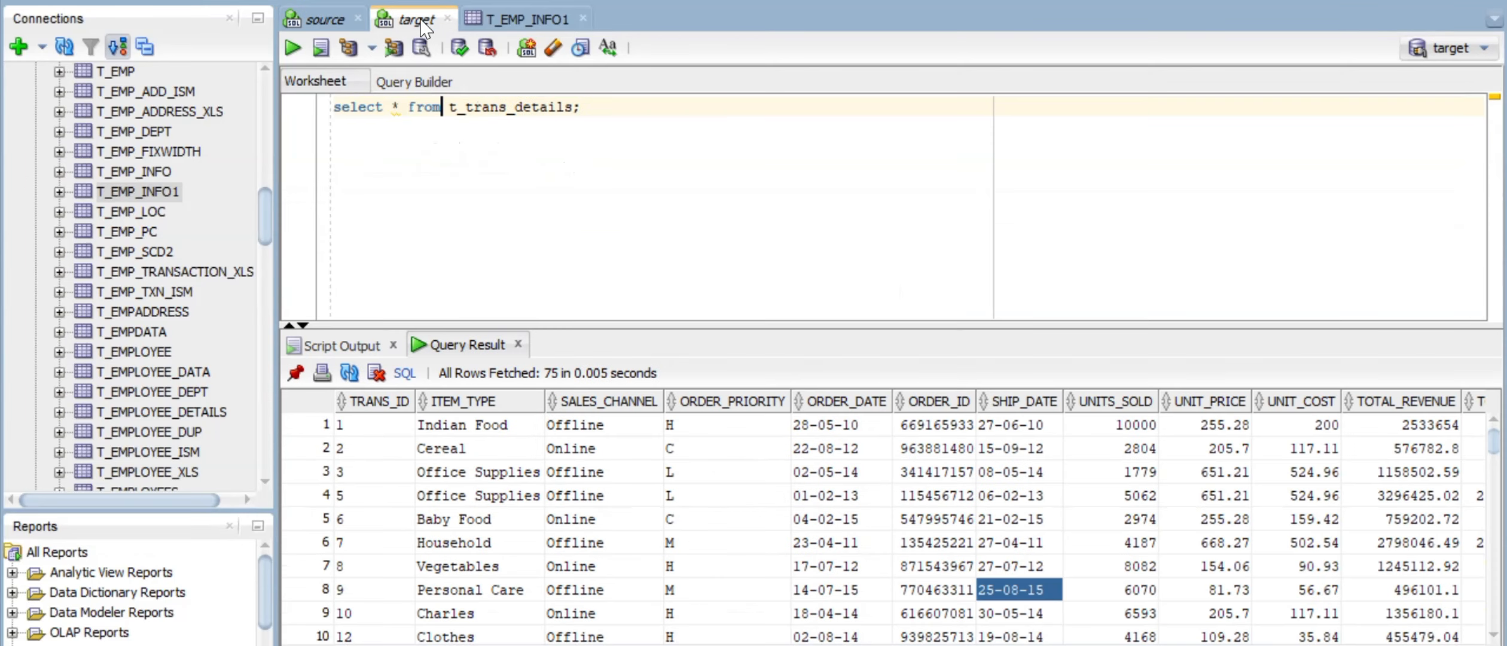
double_click(532, 108)
key(End)
key(shift+Left)
key(shift+Left)
key(shift+Left)
key(shift+Left)
key(shift+Left)
key(shift+Left)
key(shift+Left)
key(shift+Left)
key(shift+Left)
key(shift+Left)
key(shift+Left)
key(shift+Left)
key(shift+Left)
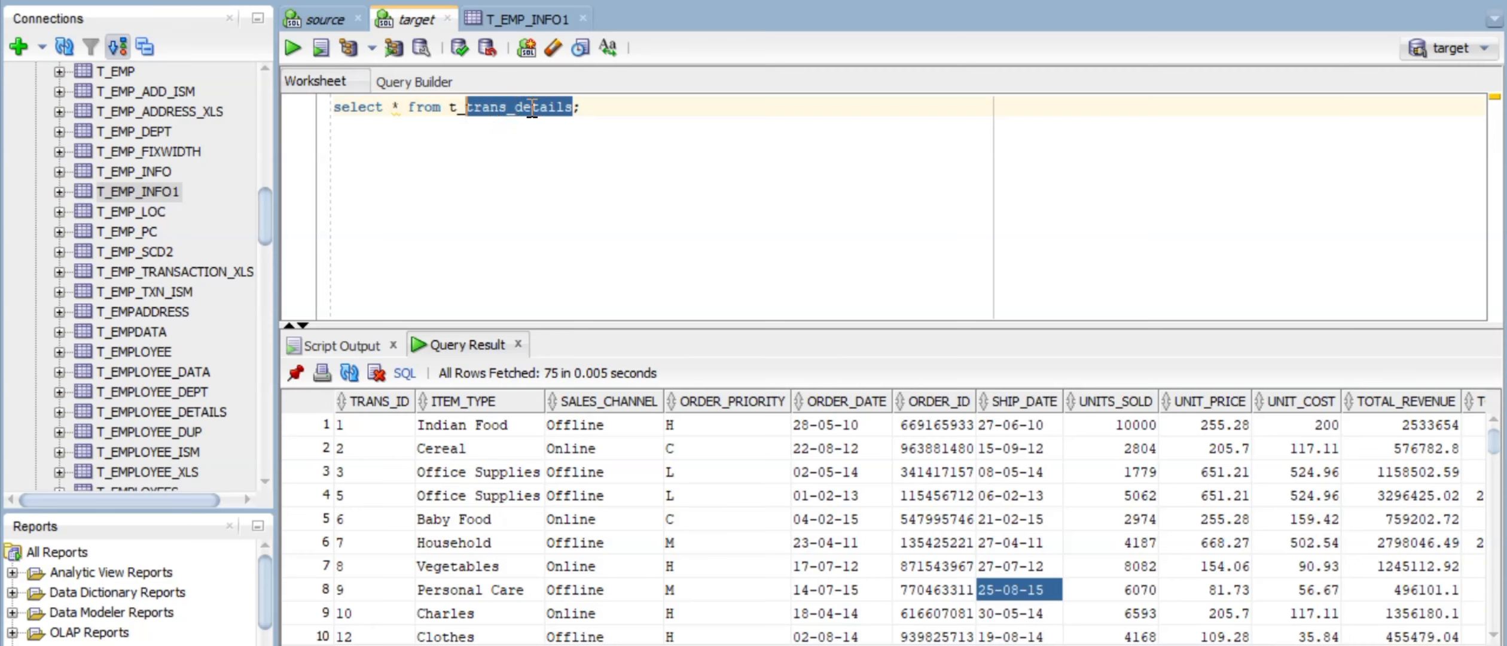
text(emp)
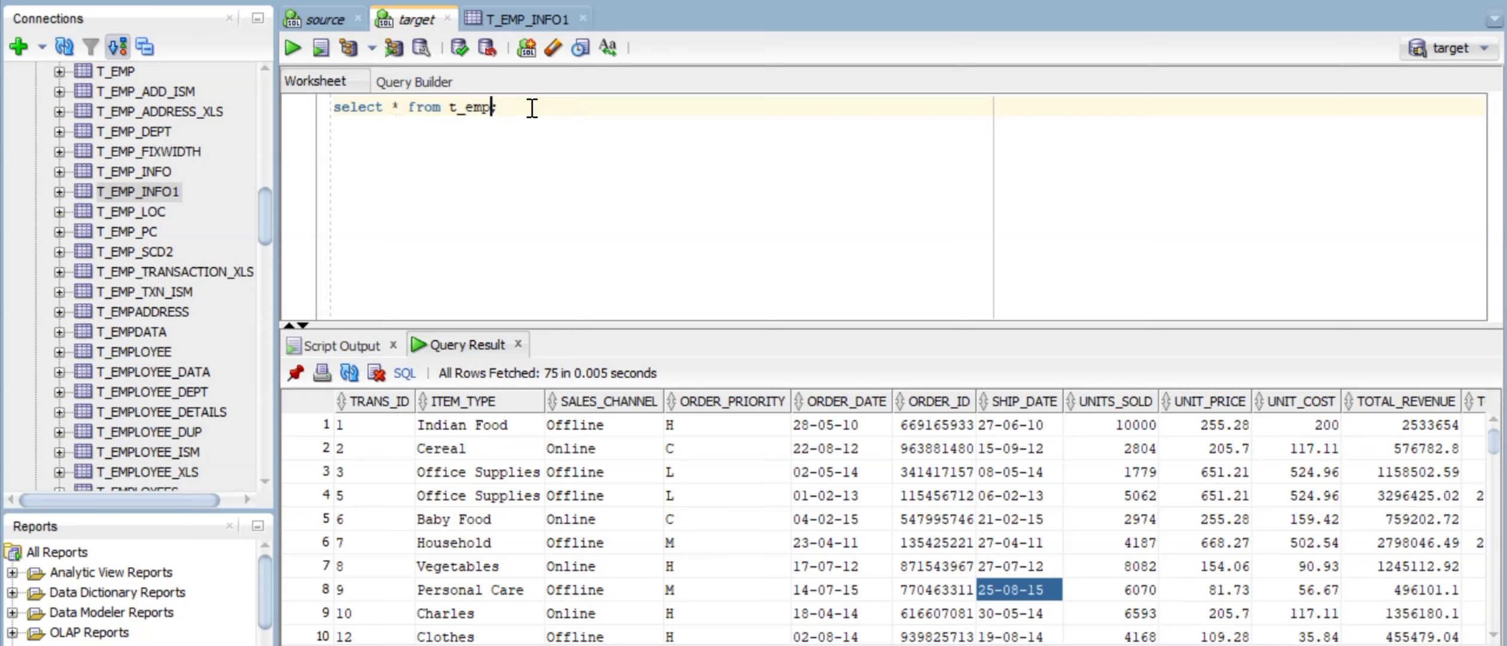
text(_info1)
key(ctrl+Return)
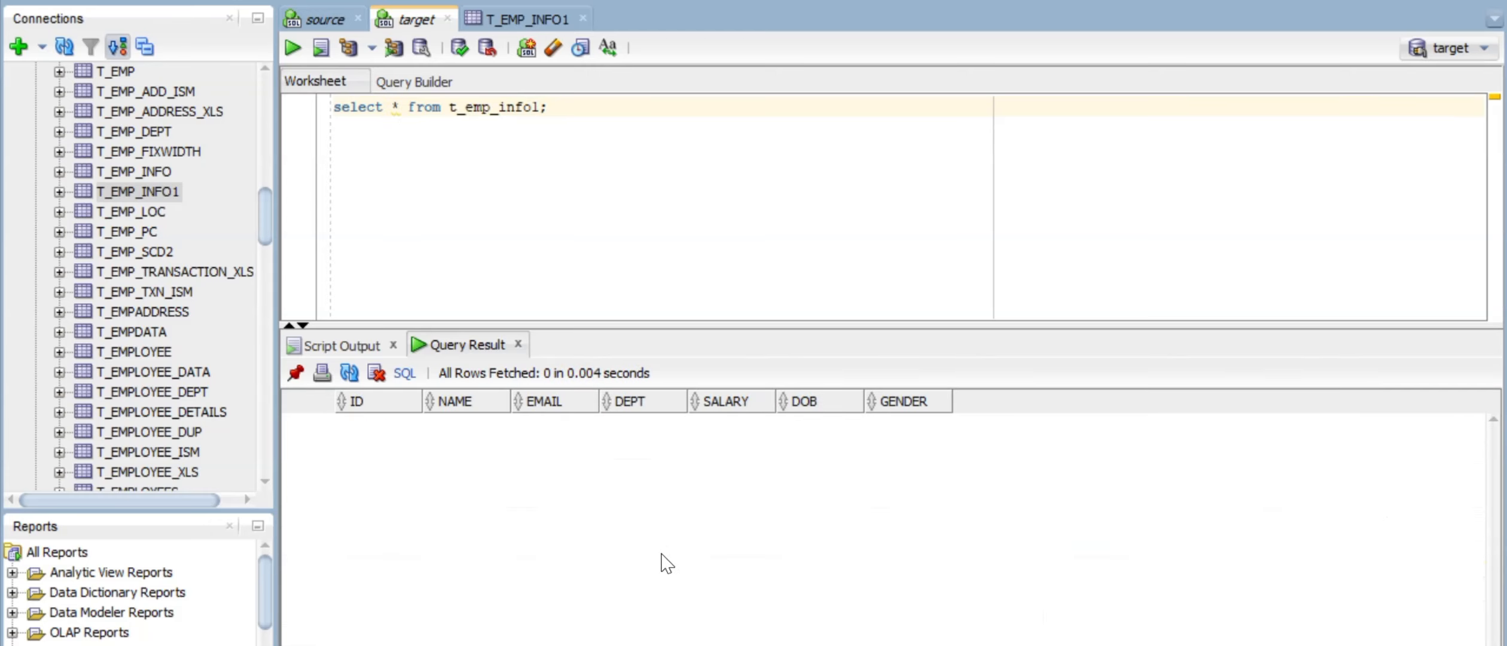
key(alt+Tab)
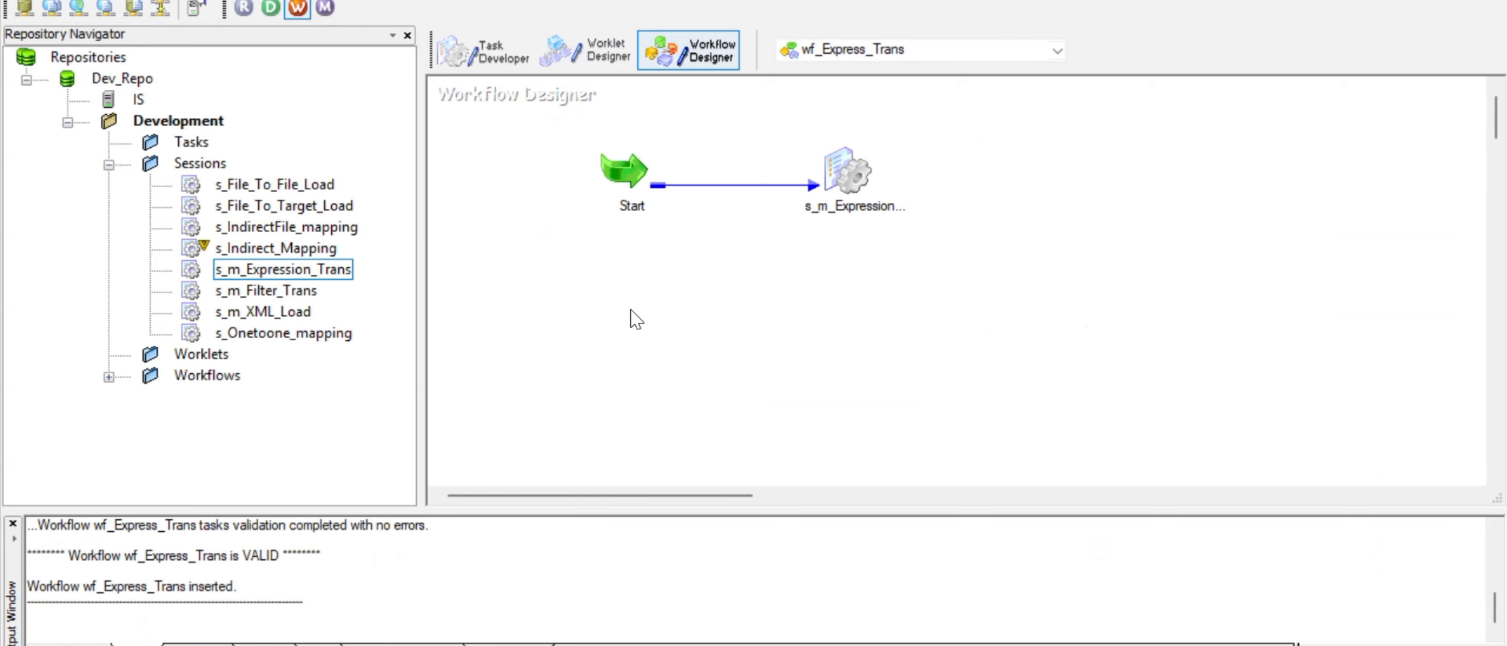
- Start wf_Express_Trans and read the session failure: ORA-00942, table or view does not exist
right_click(713, 263)
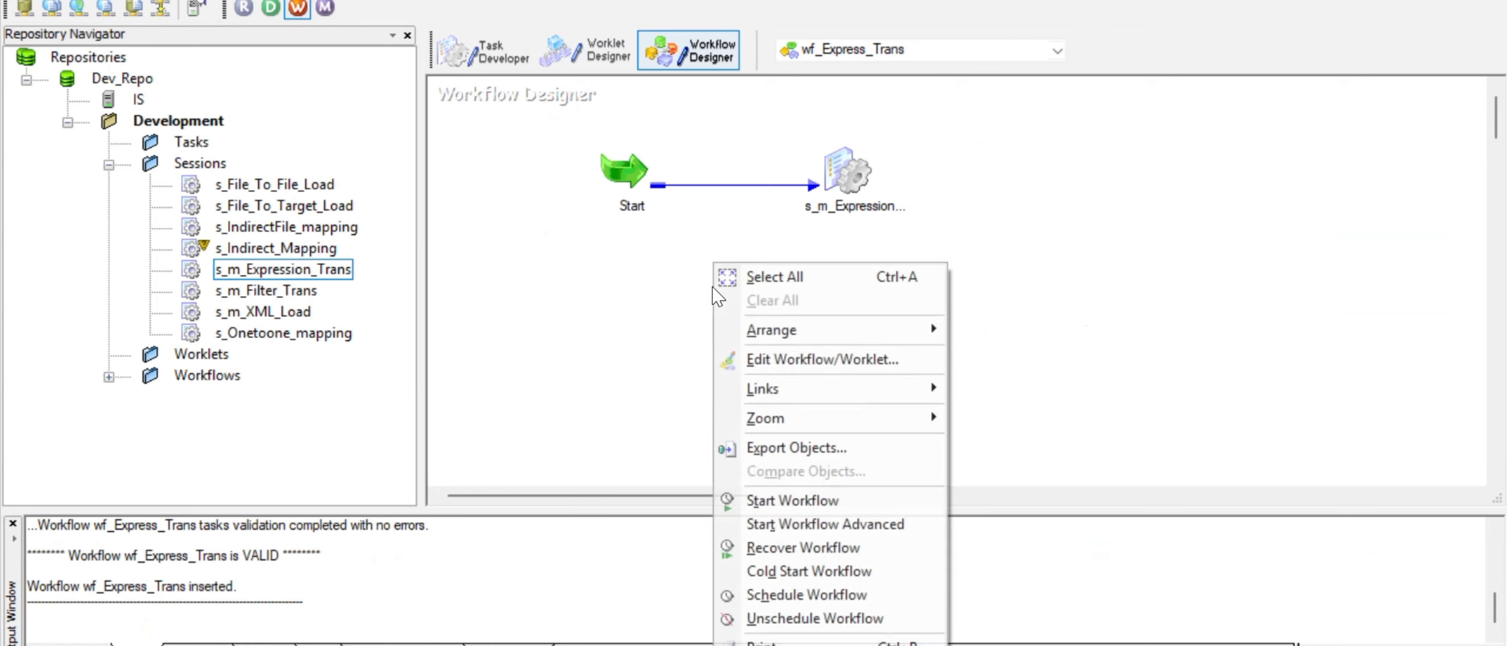
click(788, 501)
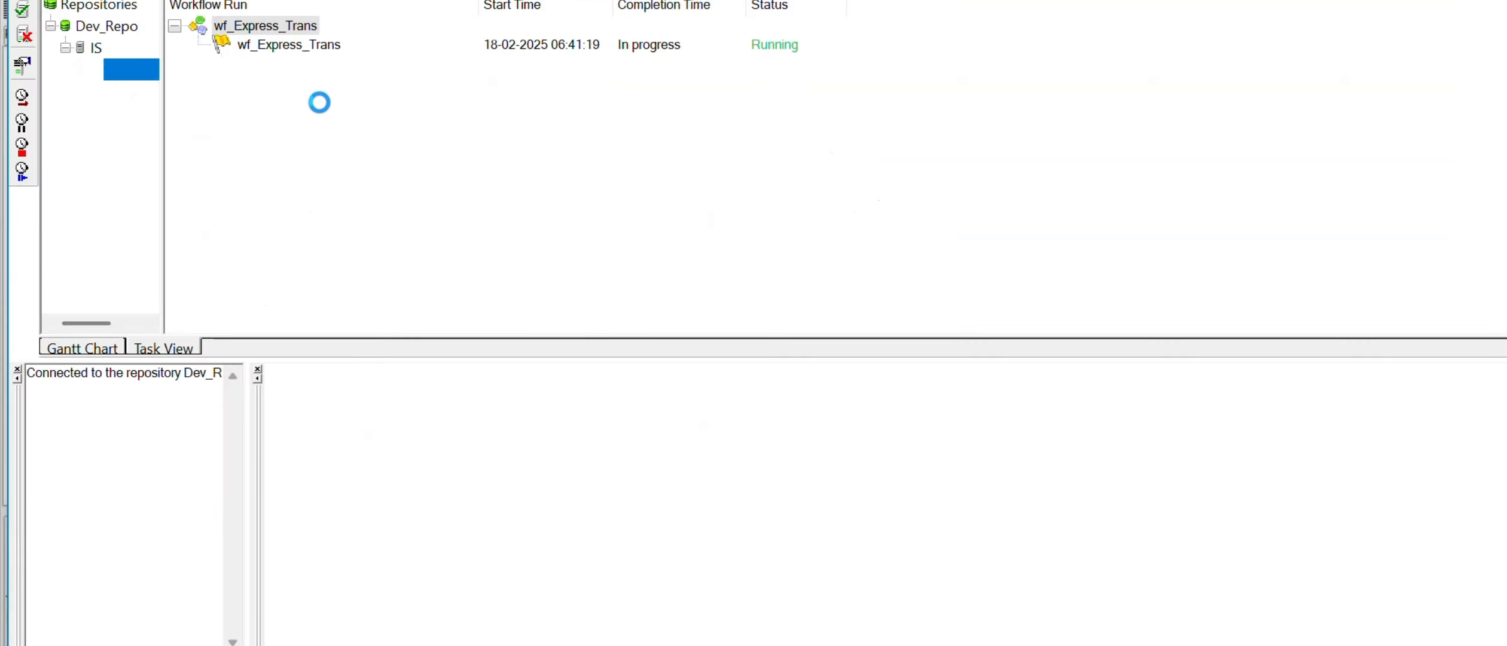
click(347, 67)
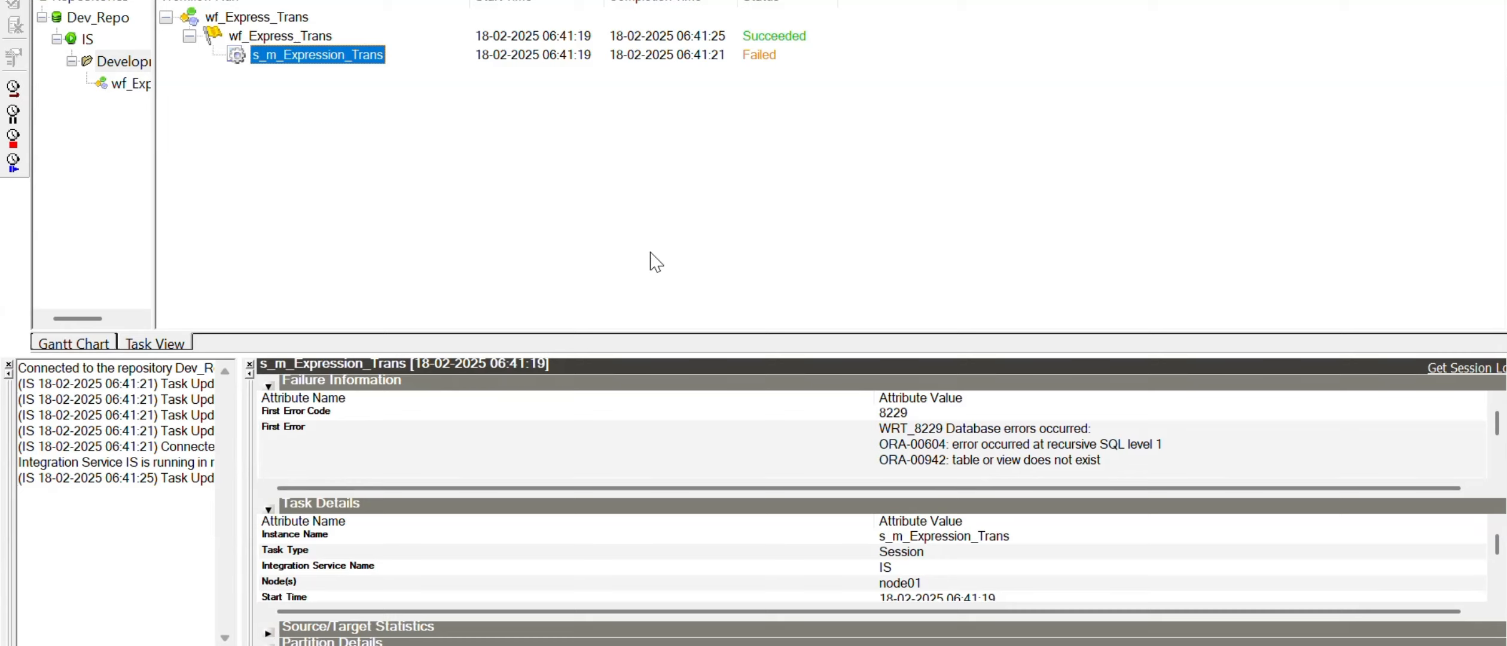
key(alt+Tab)
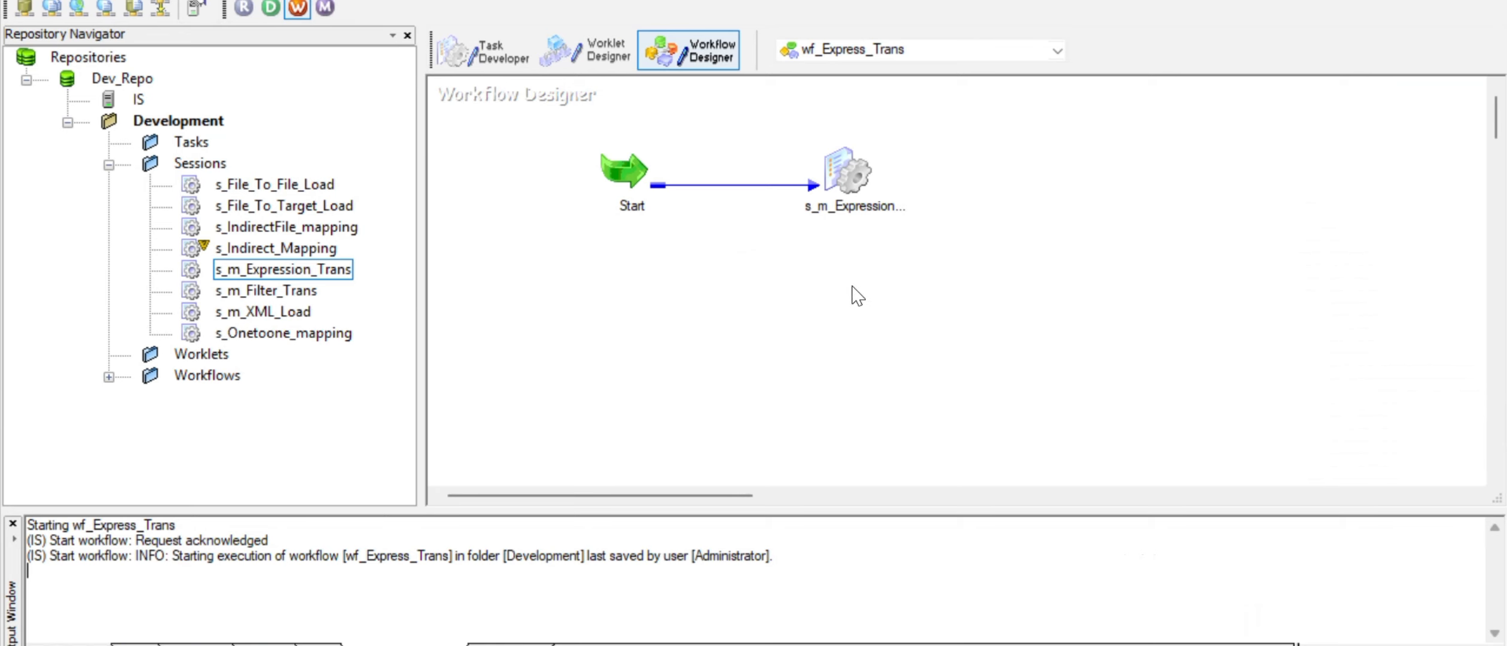
- In s_m_Expression_Trans, give T_EMP_INFO1 the Oracle_target connection and Normal load type
double_click(848, 190)
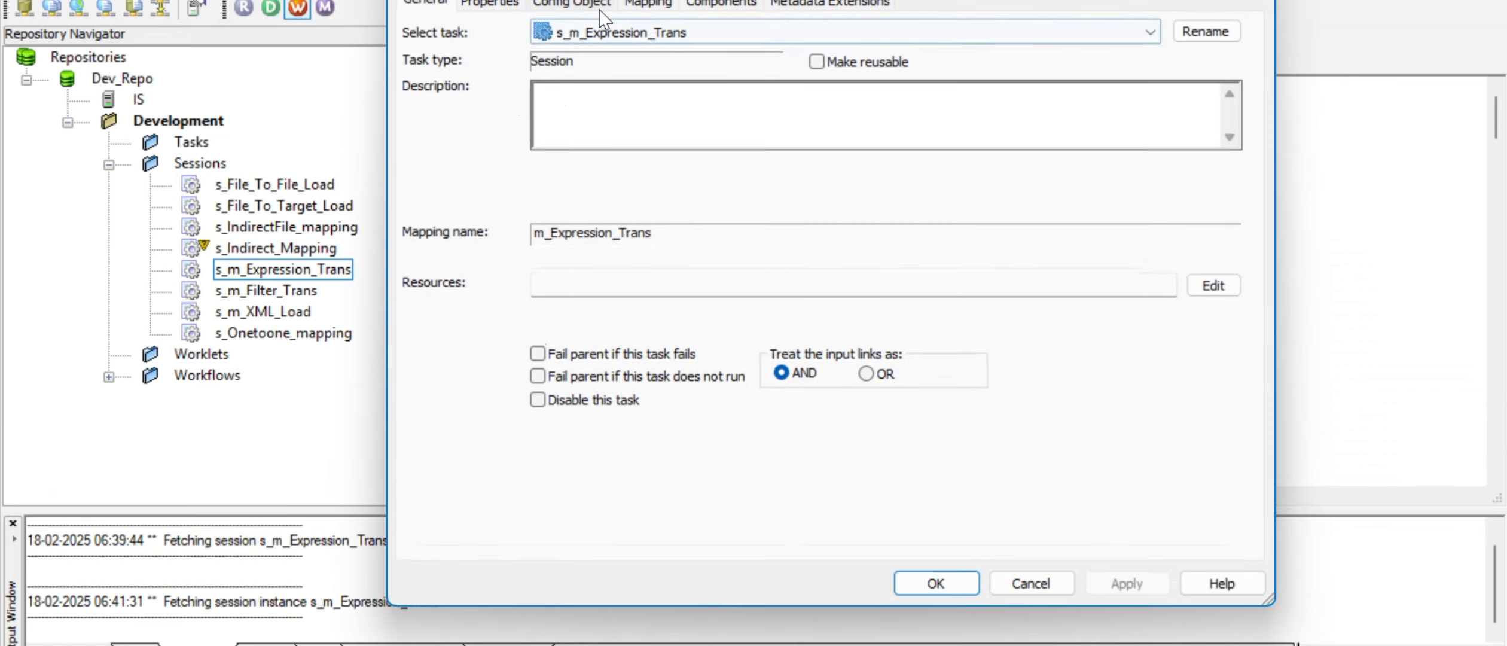
click(497, 224)
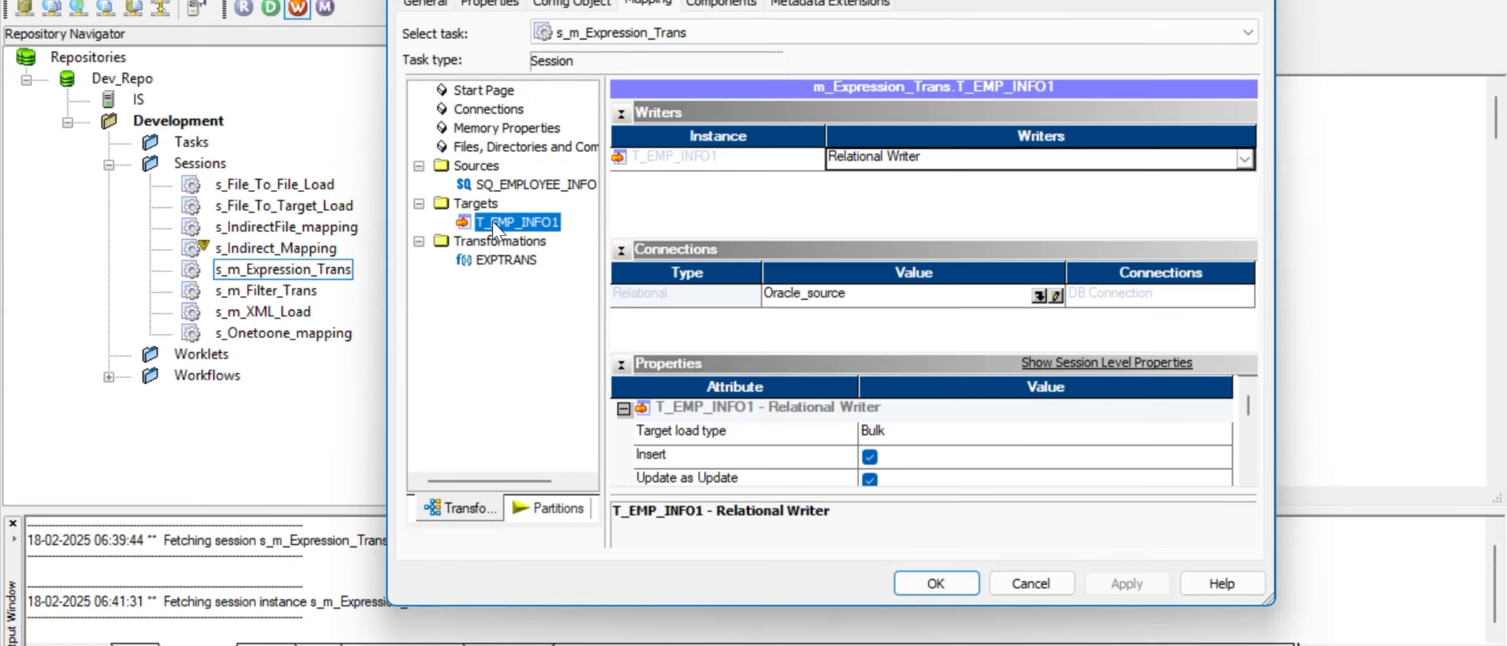
click(1040, 295)
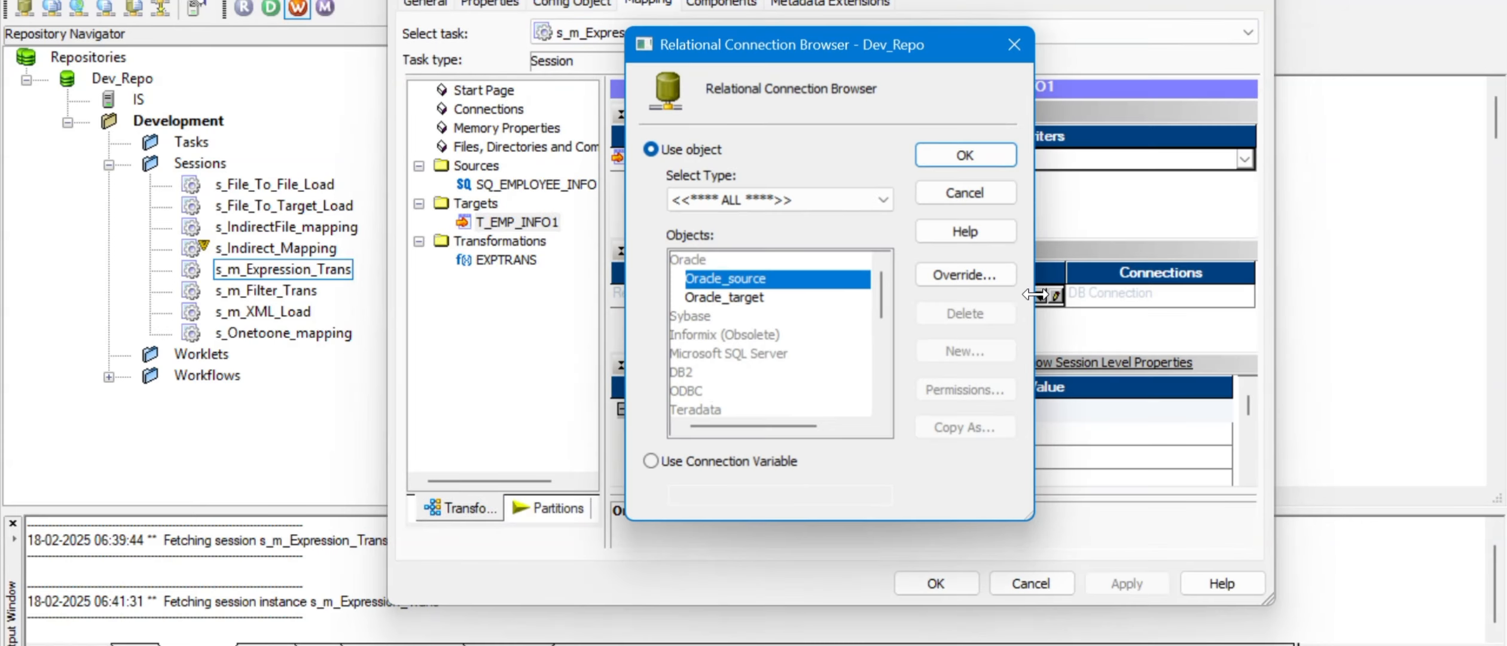
click(792, 297)
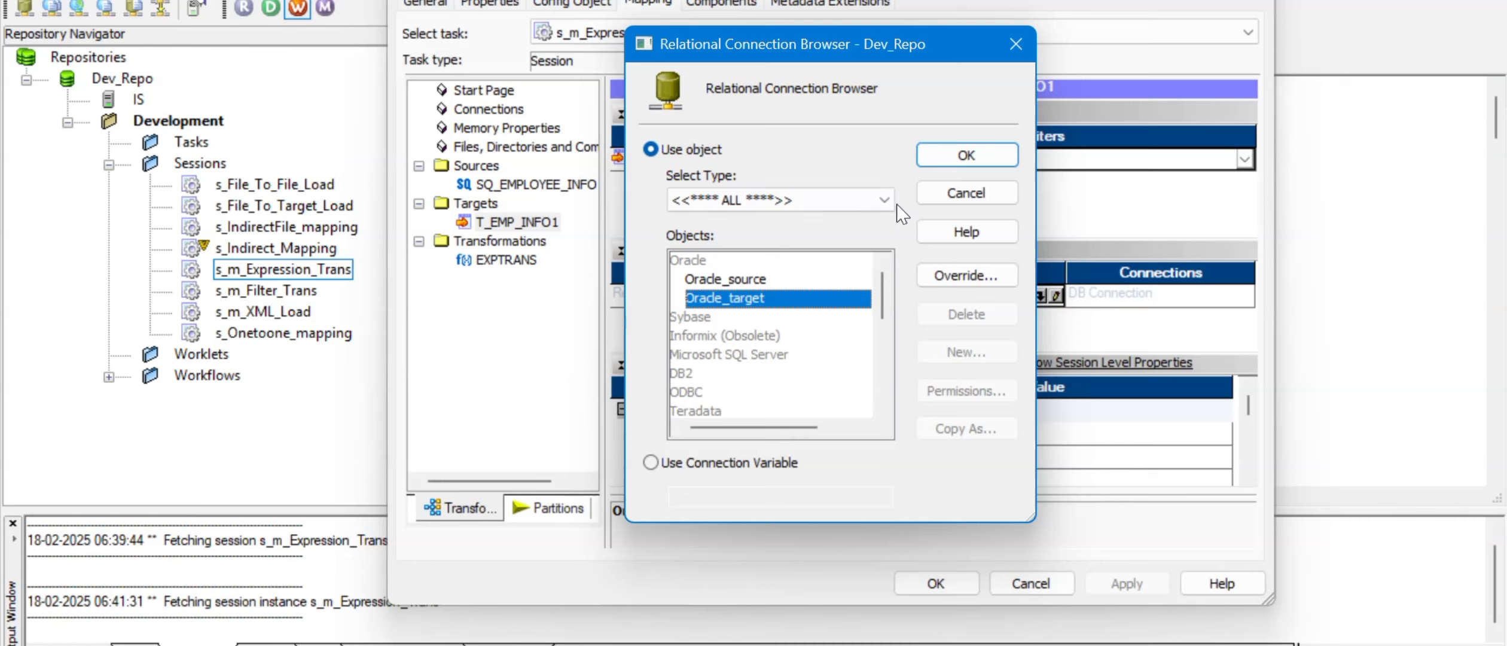
click(966, 155)
click(885, 431)
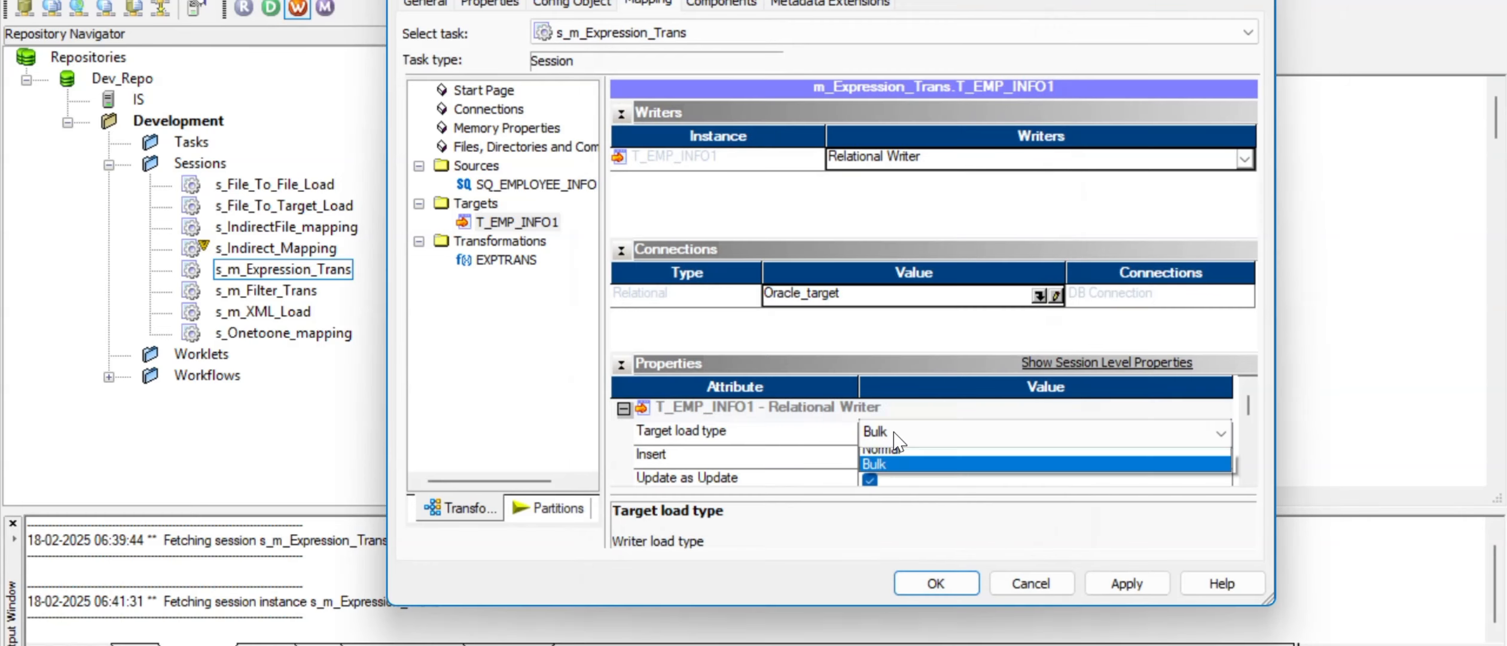
click(906, 458)
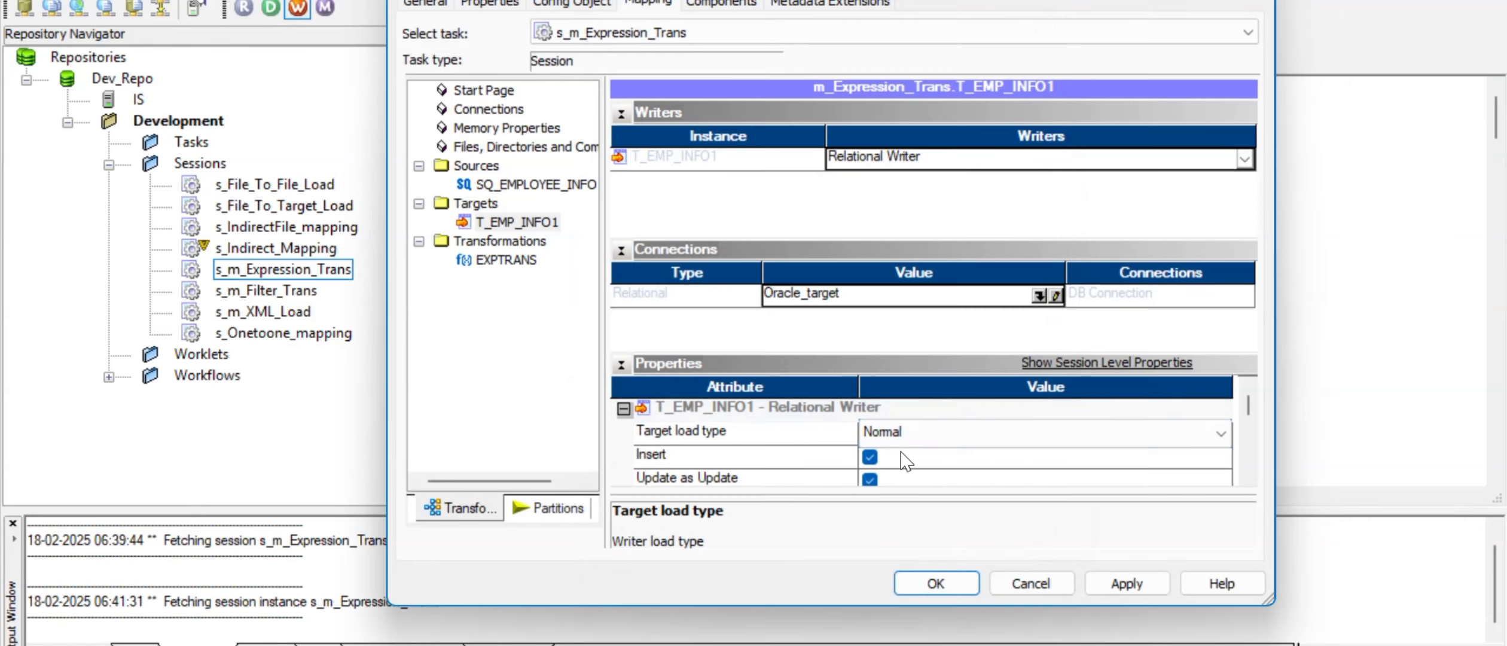
- Enable Truncate target table option for T_EMP_INFO1 and apply the session changes
click(811, 442)
scroll(810, 440, down, 9)
click(809, 440)
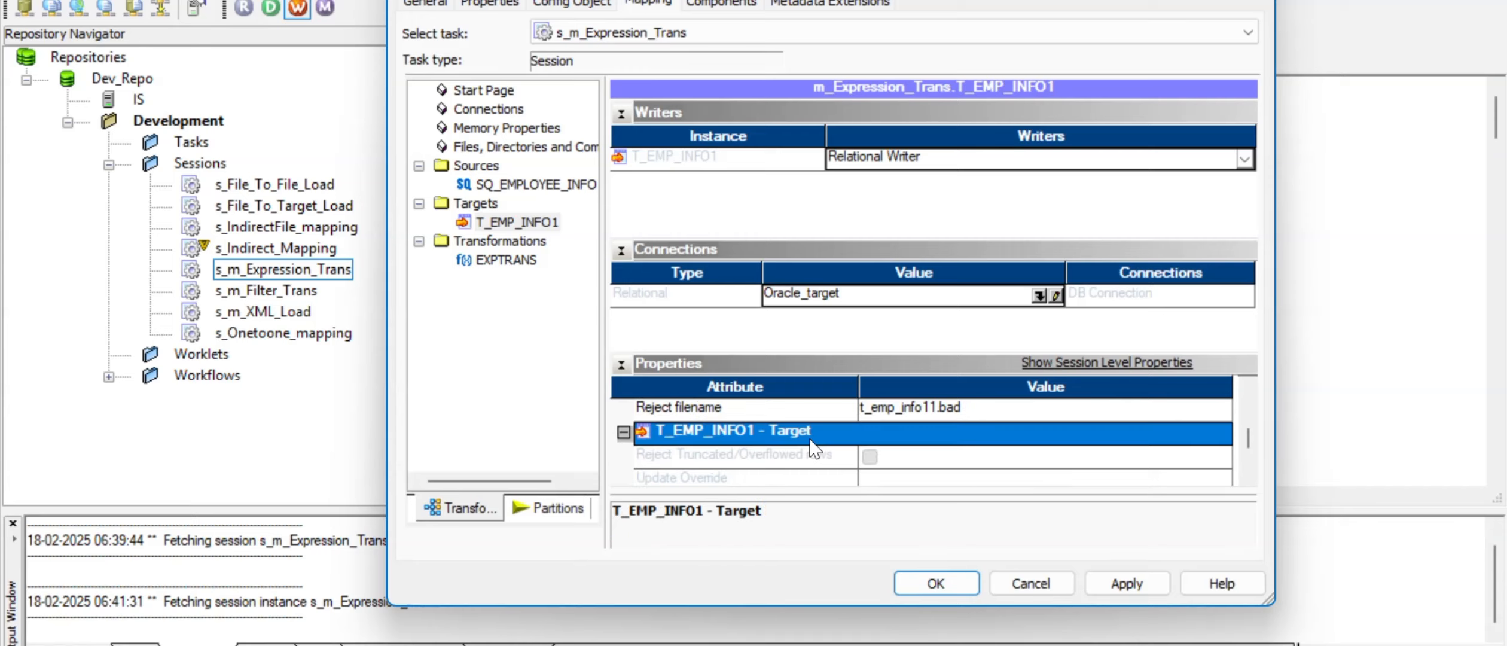
scroll(839, 440, up, 1)
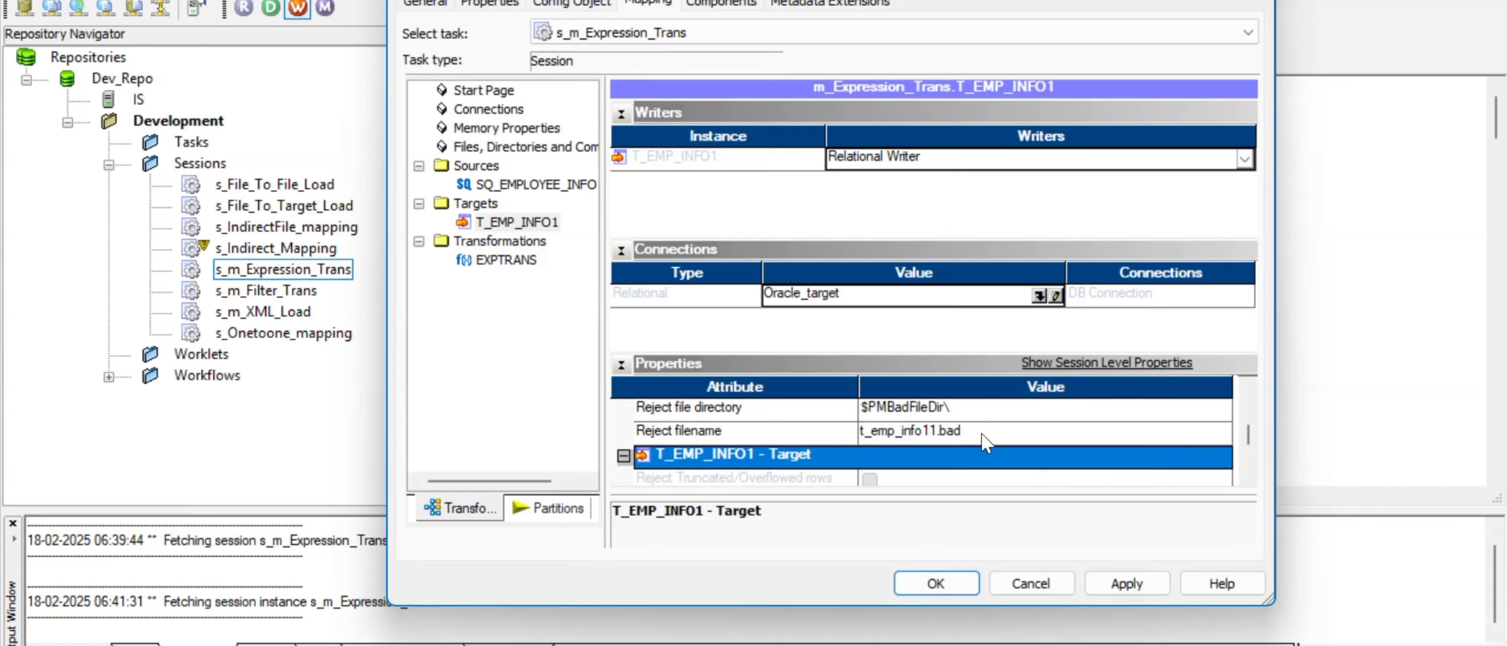
click(1246, 386)
click(1247, 386)
click(1247, 386)
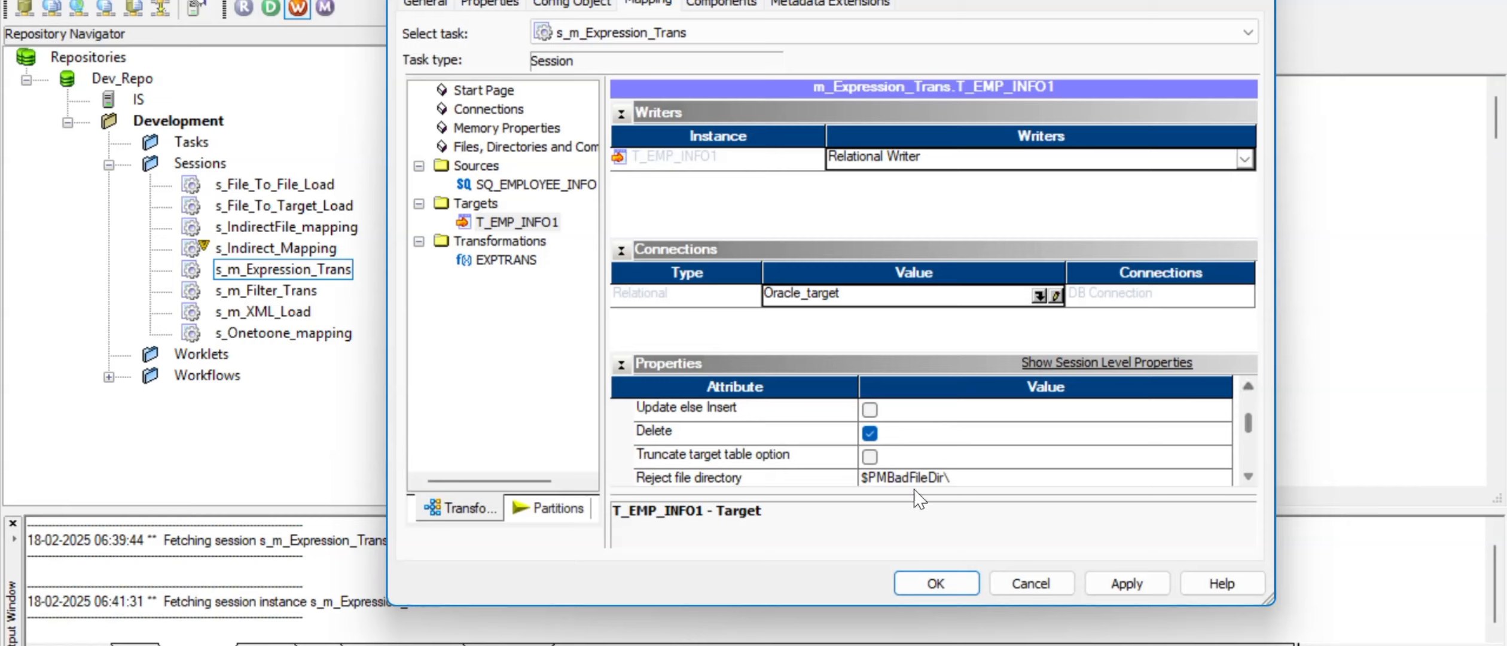
click(872, 457)
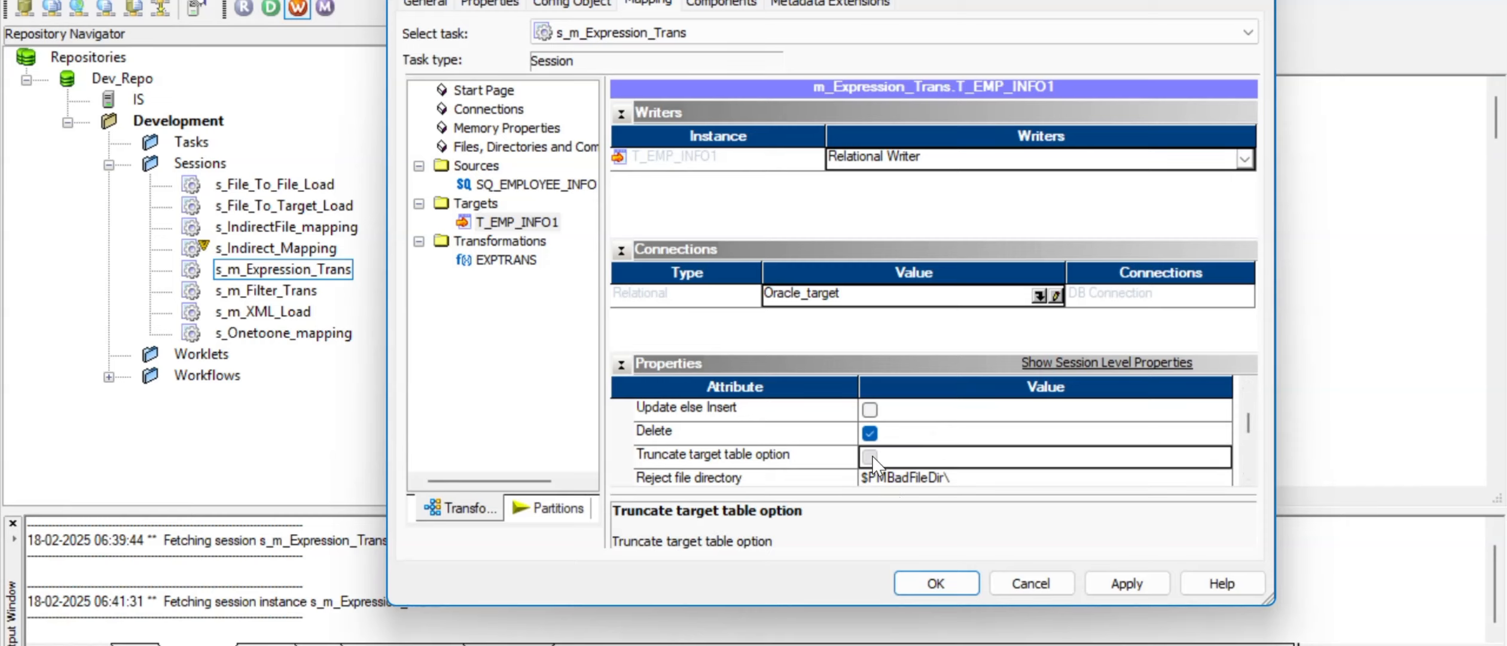
click(1126, 582)
click(935, 583)
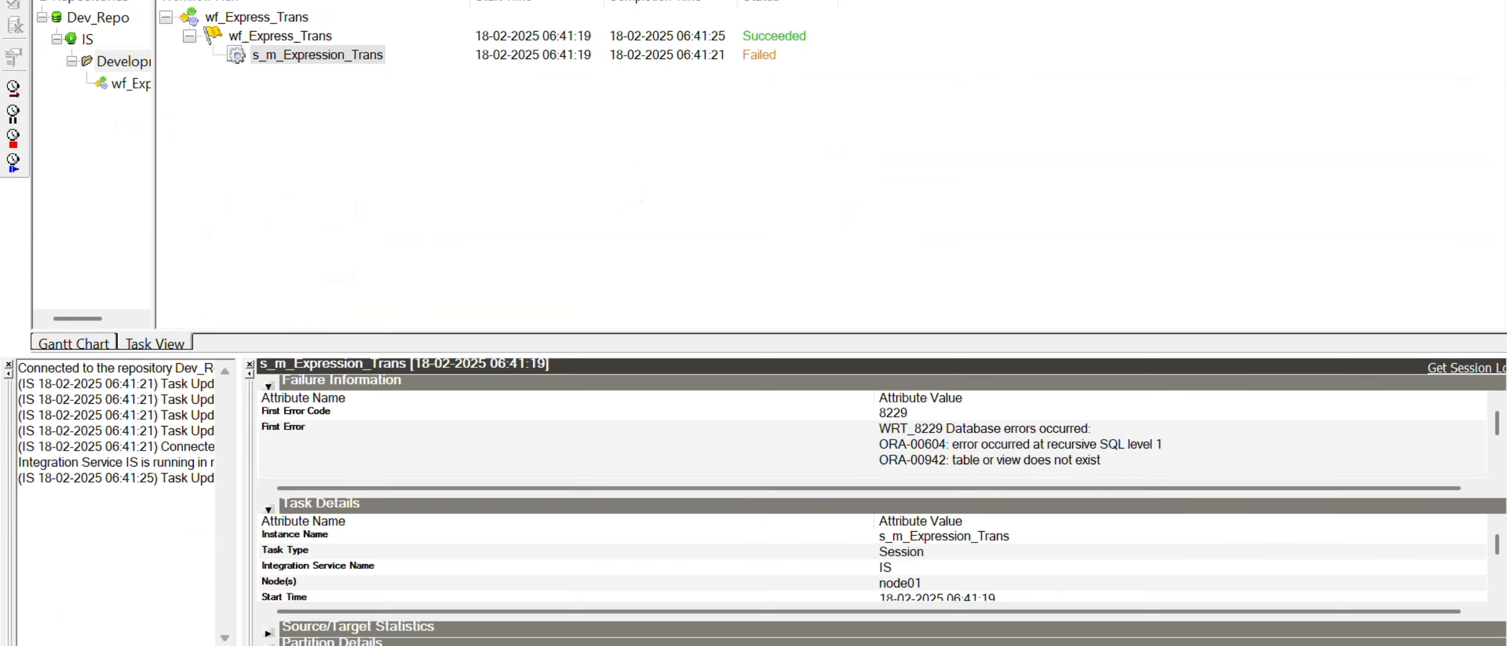
- Restart the failed s_m_Expression_Trans session and confirm 17 rows loaded into T_EMP_INFO1
right_click(312, 55)
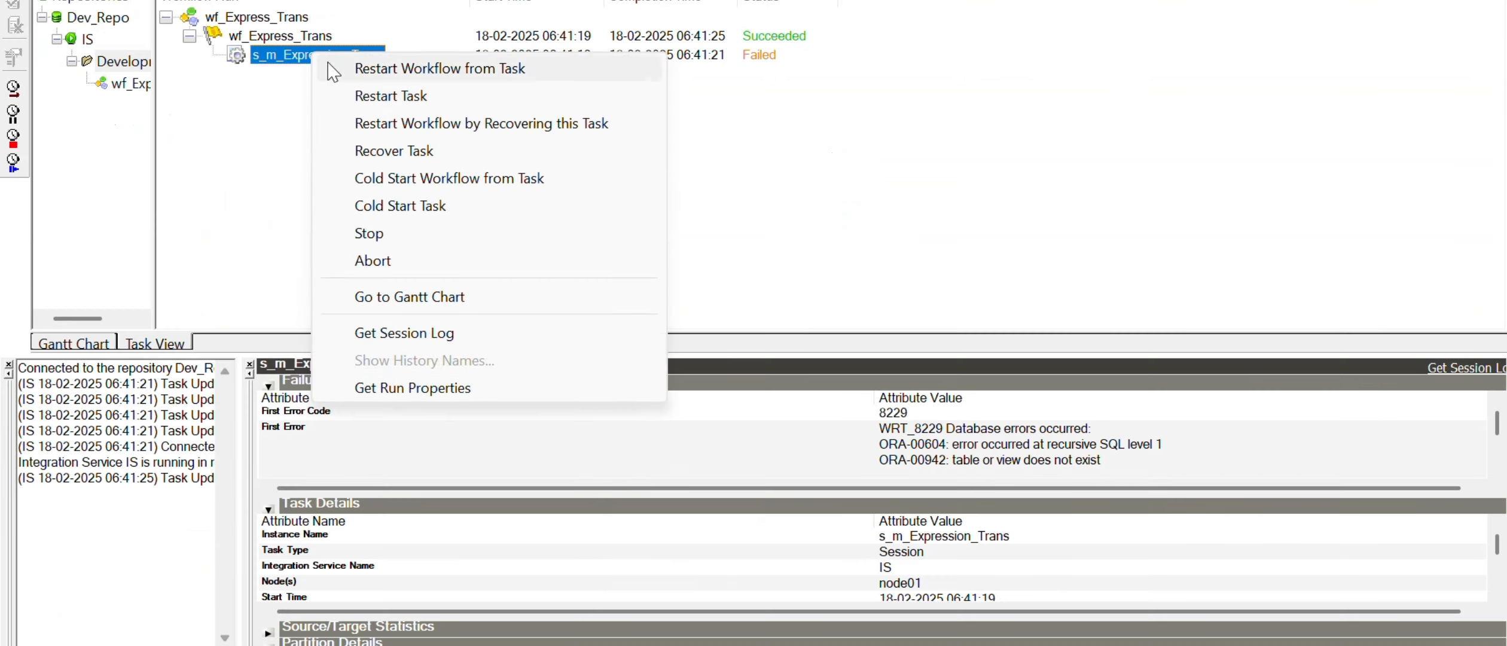
click(377, 97)
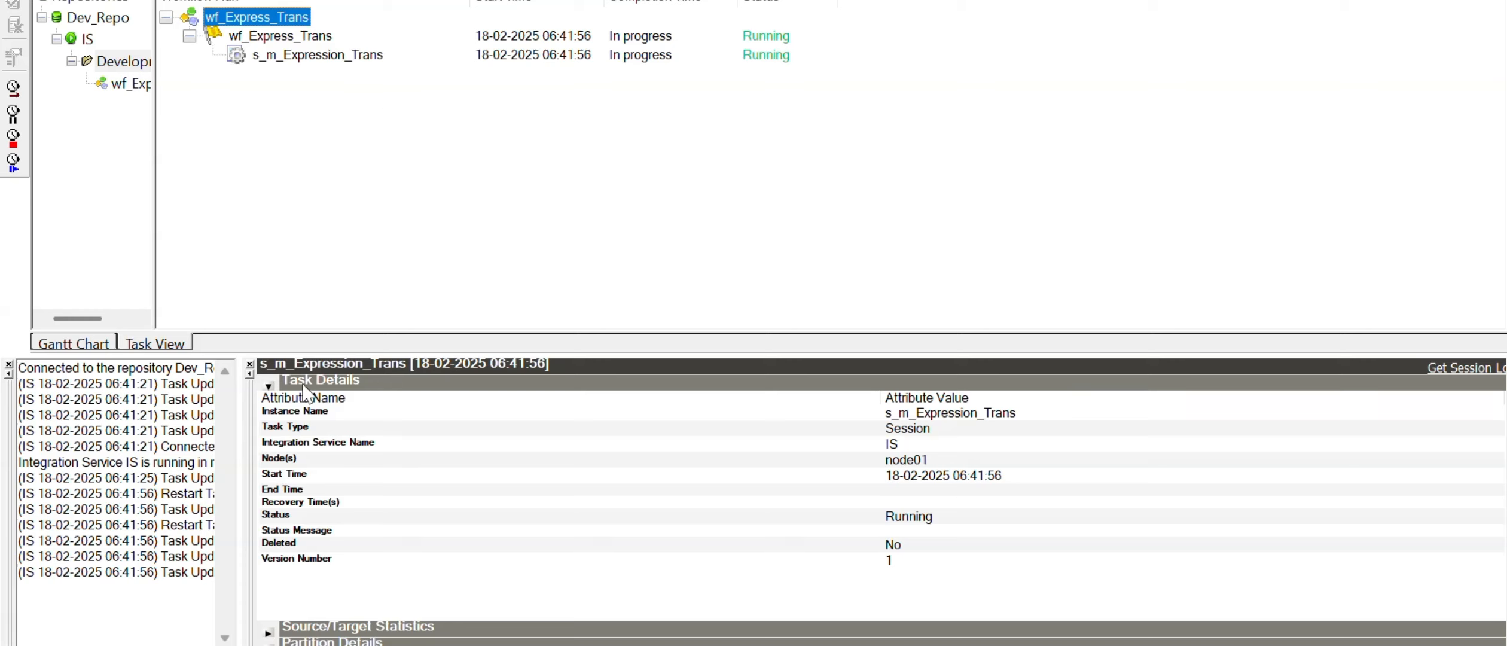
click(268, 386)
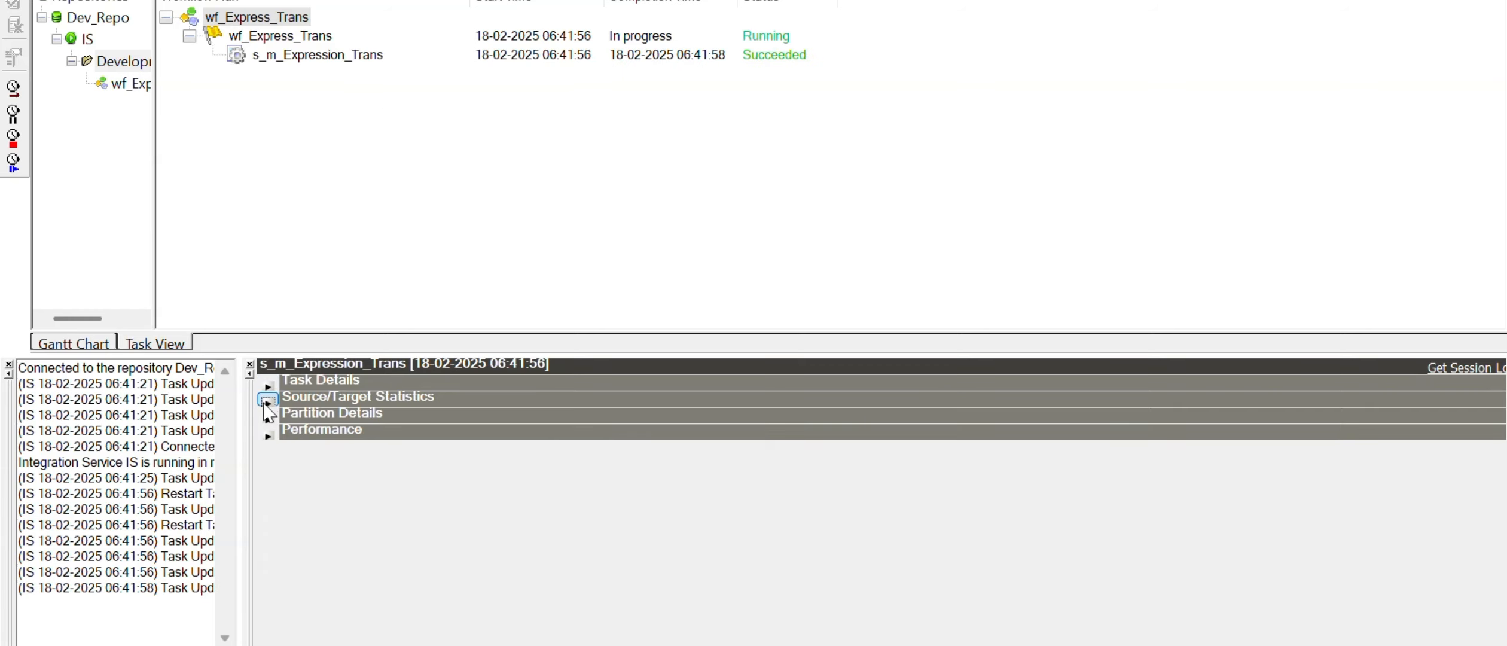
click(269, 401)
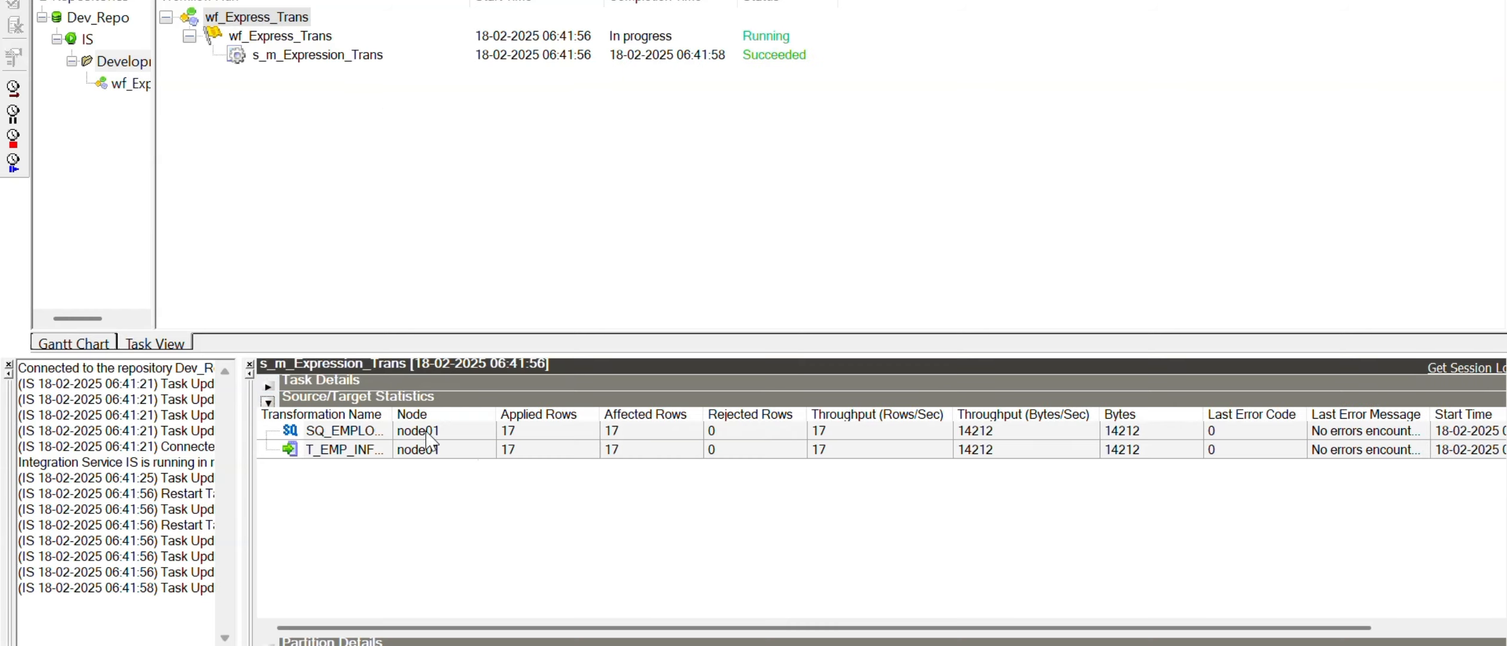
click(370, 432)
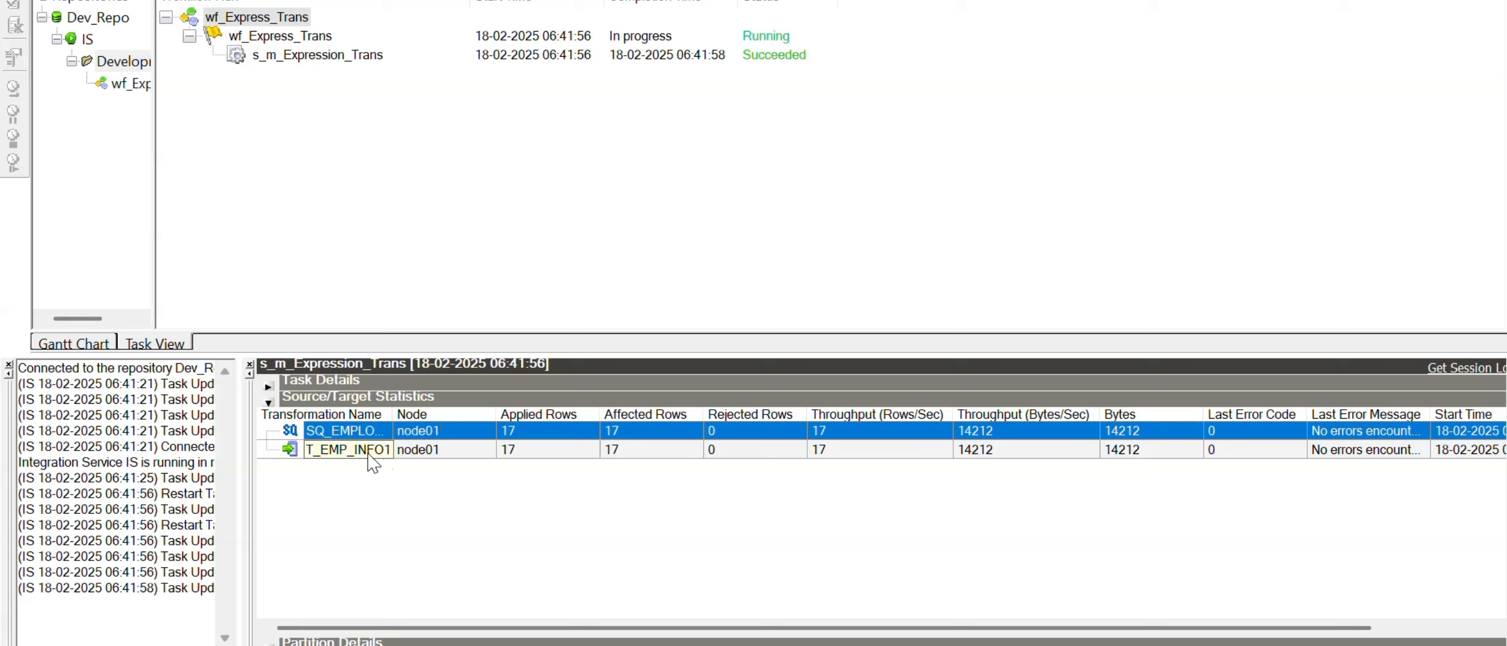
click(367, 452)
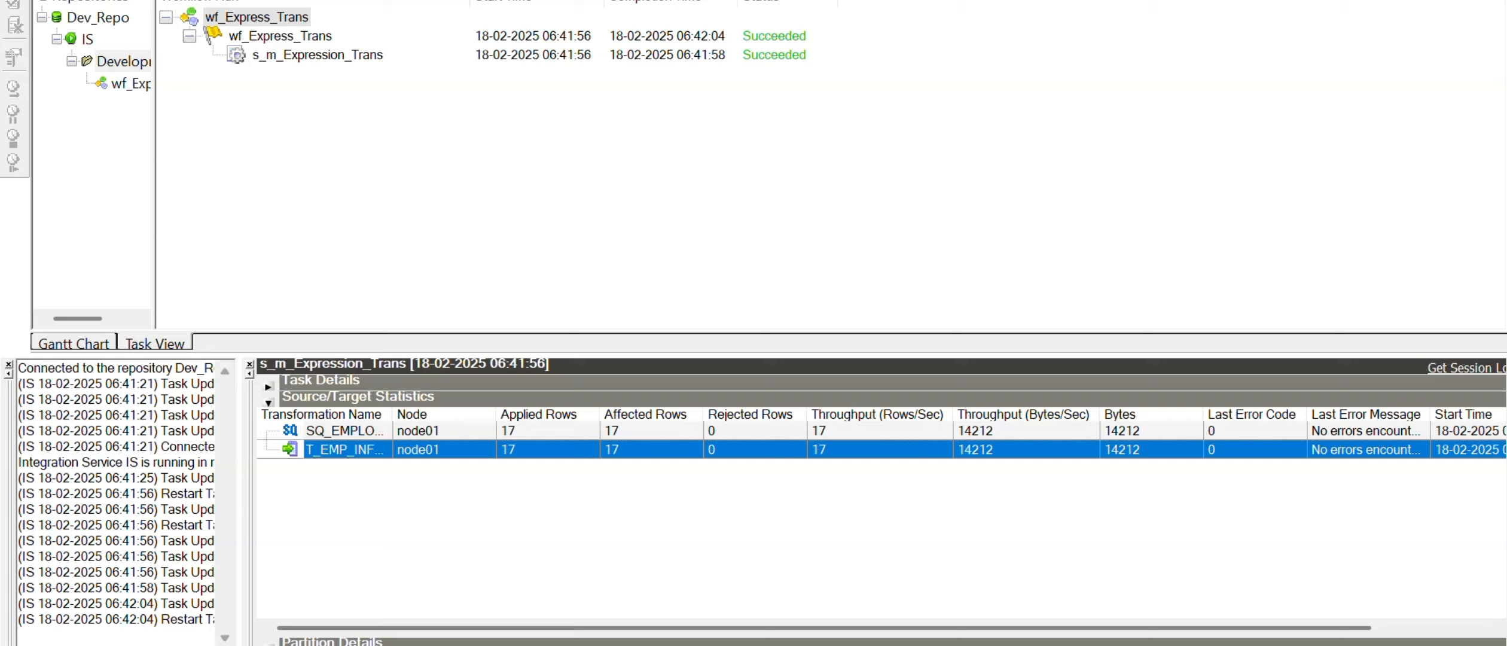
key(alt+Tab)
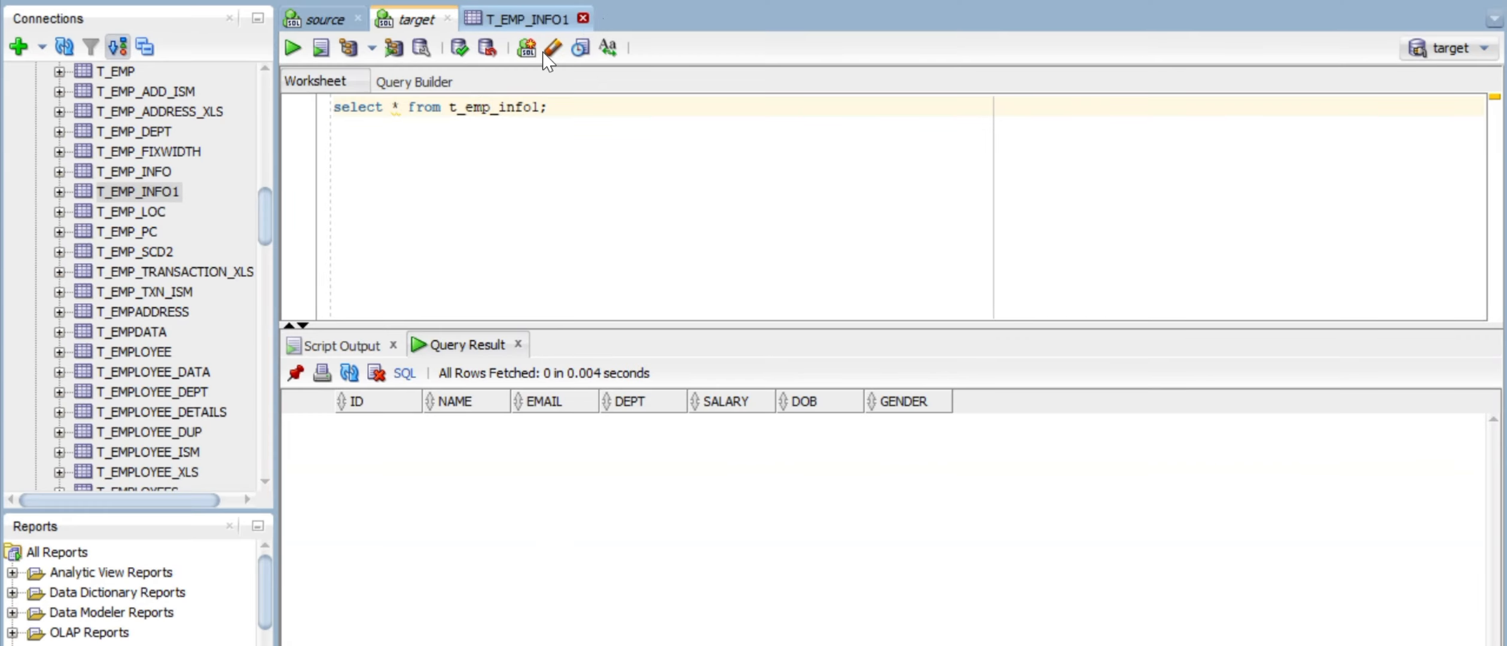
- Rerun the t_emp_info1 query and enlarge its results, first salary showing 330000
click(582, 19)
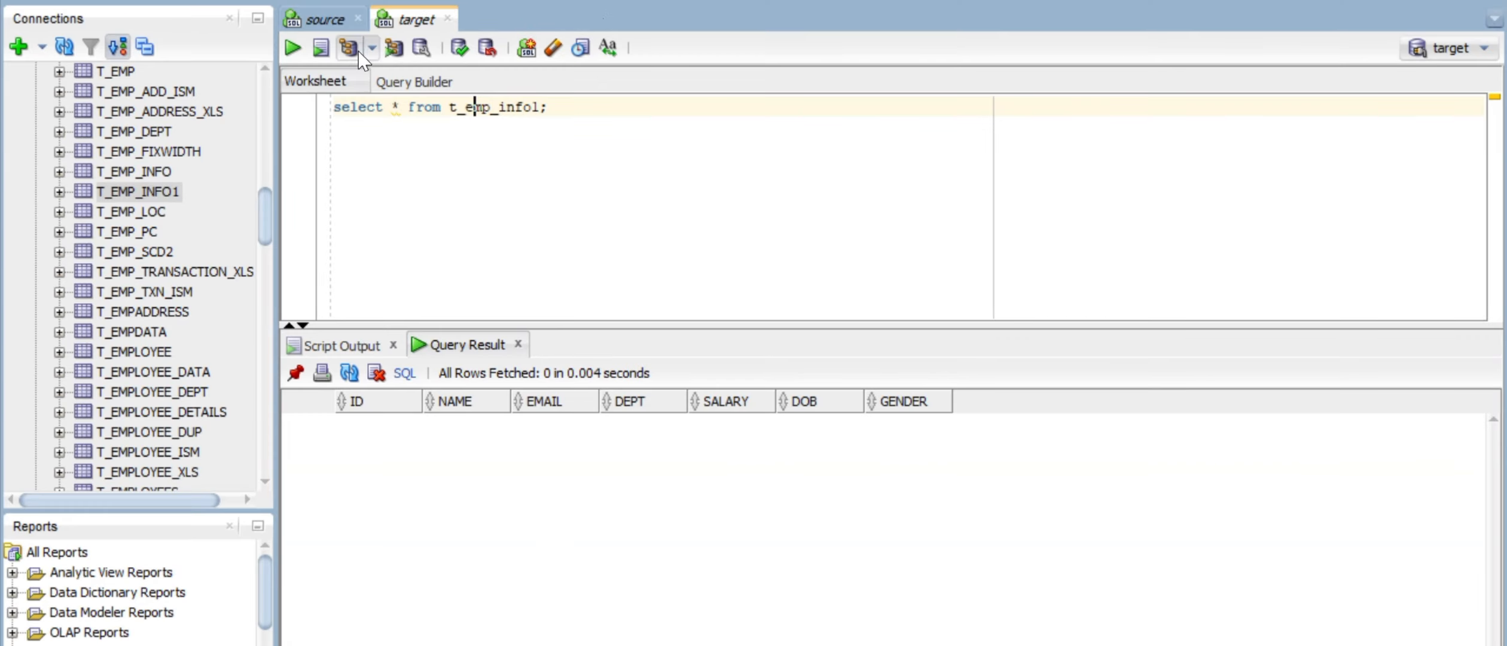
click(289, 47)
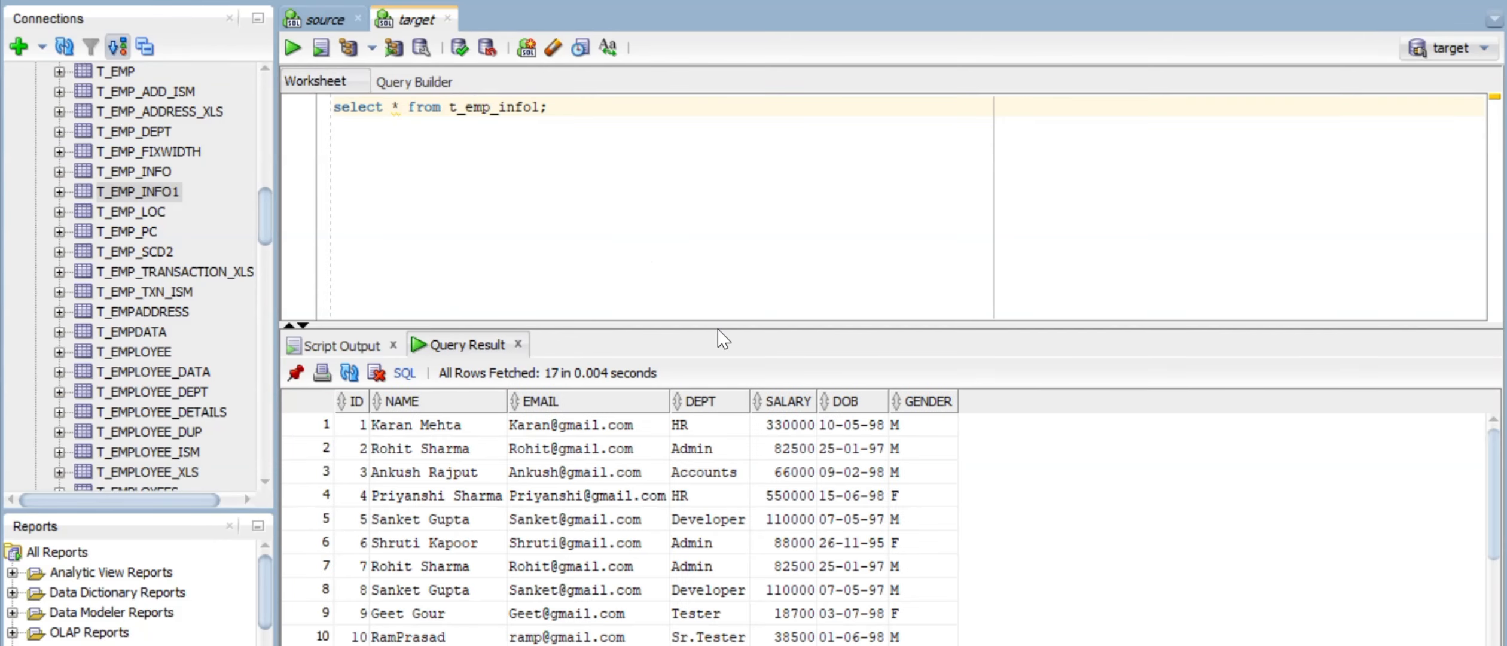
drag(730, 327, 744, 219)
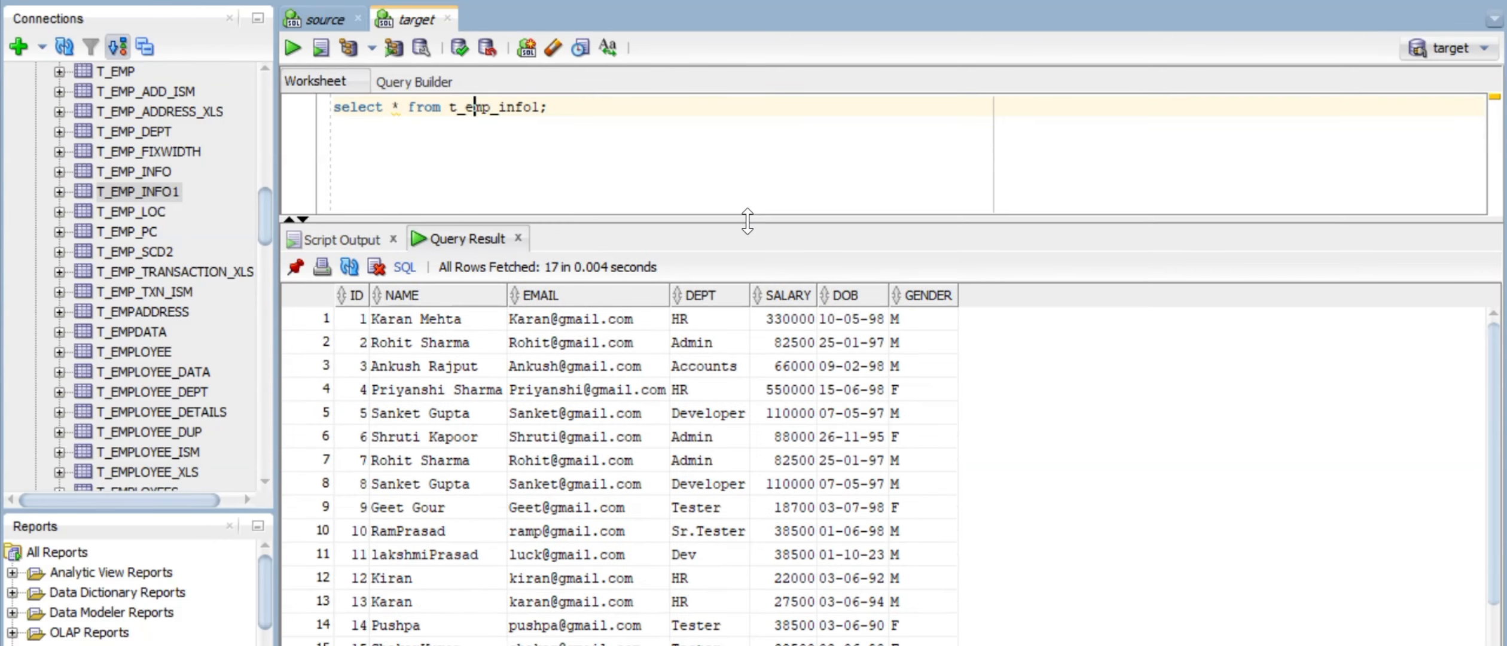
click(792, 326)
click(423, 336)
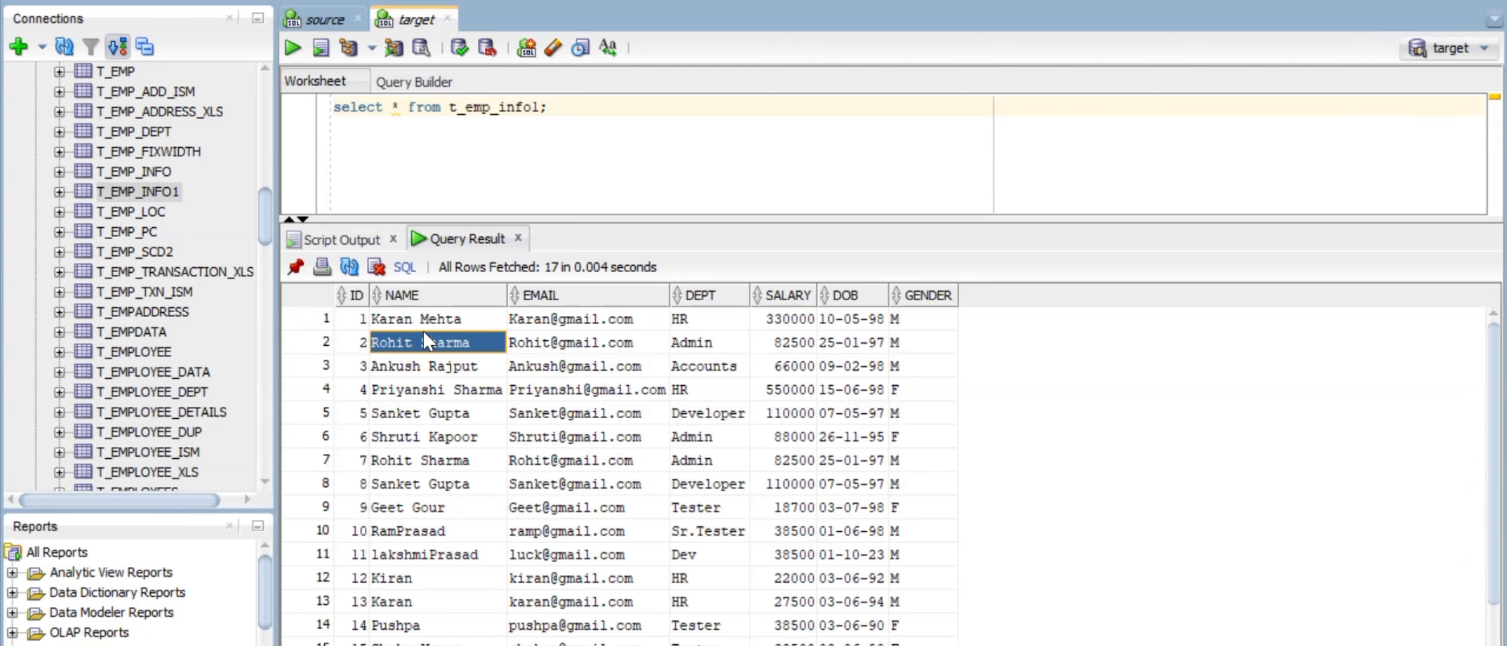
- Compare the first salary: 300000 in employee_info versus 330000 in t_emp_info1
click(433, 322)
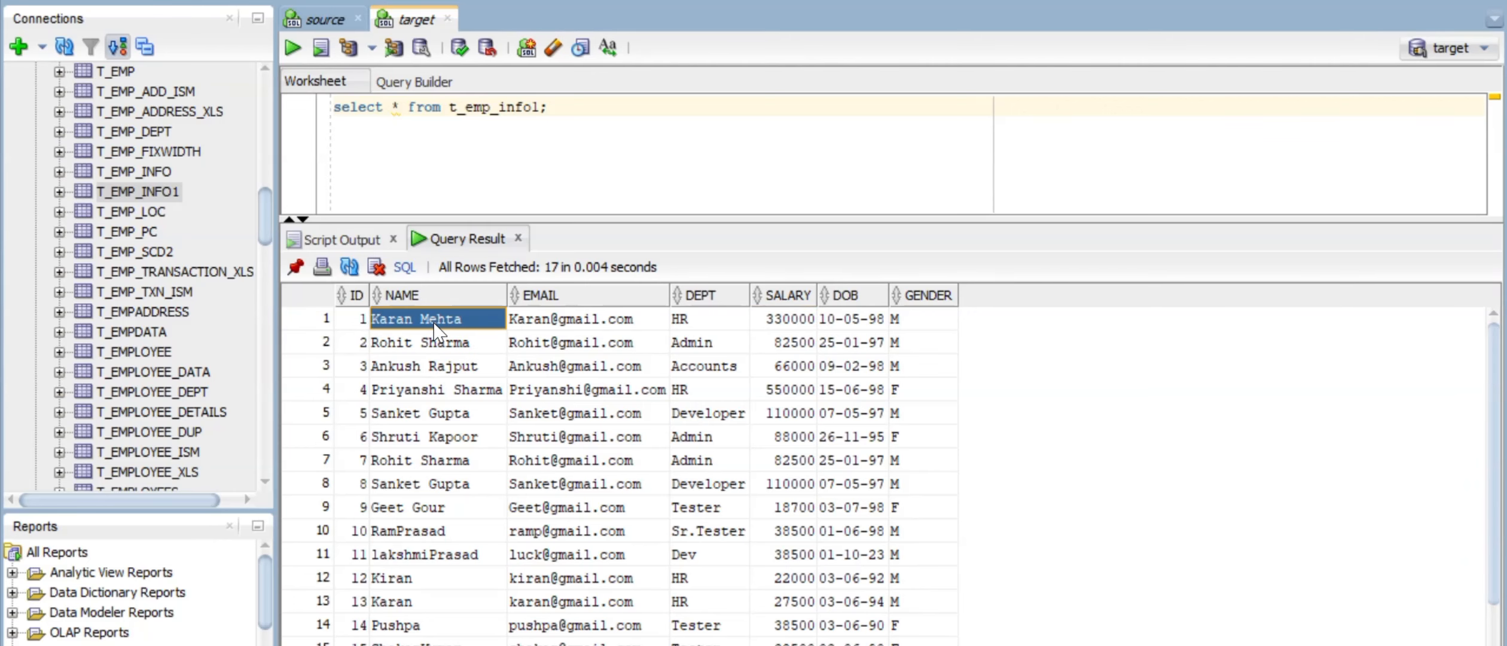
click(321, 19)
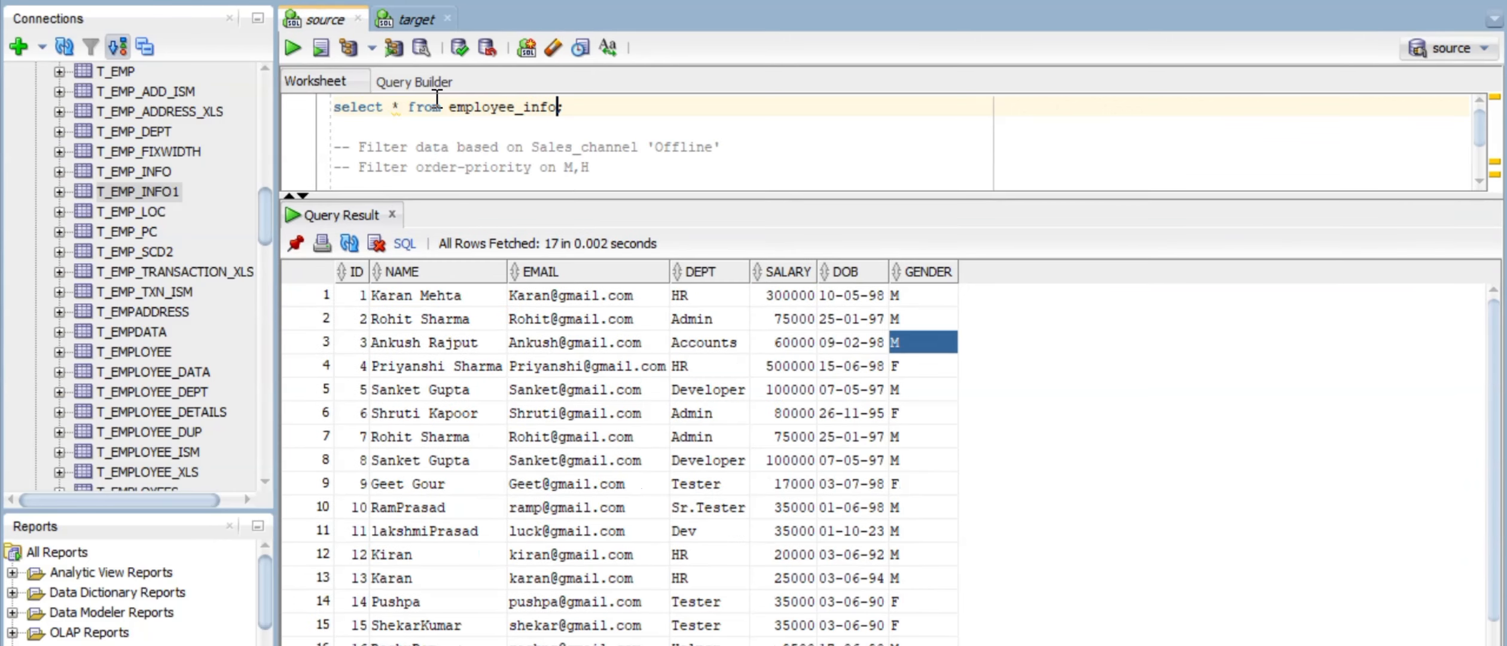
click(775, 297)
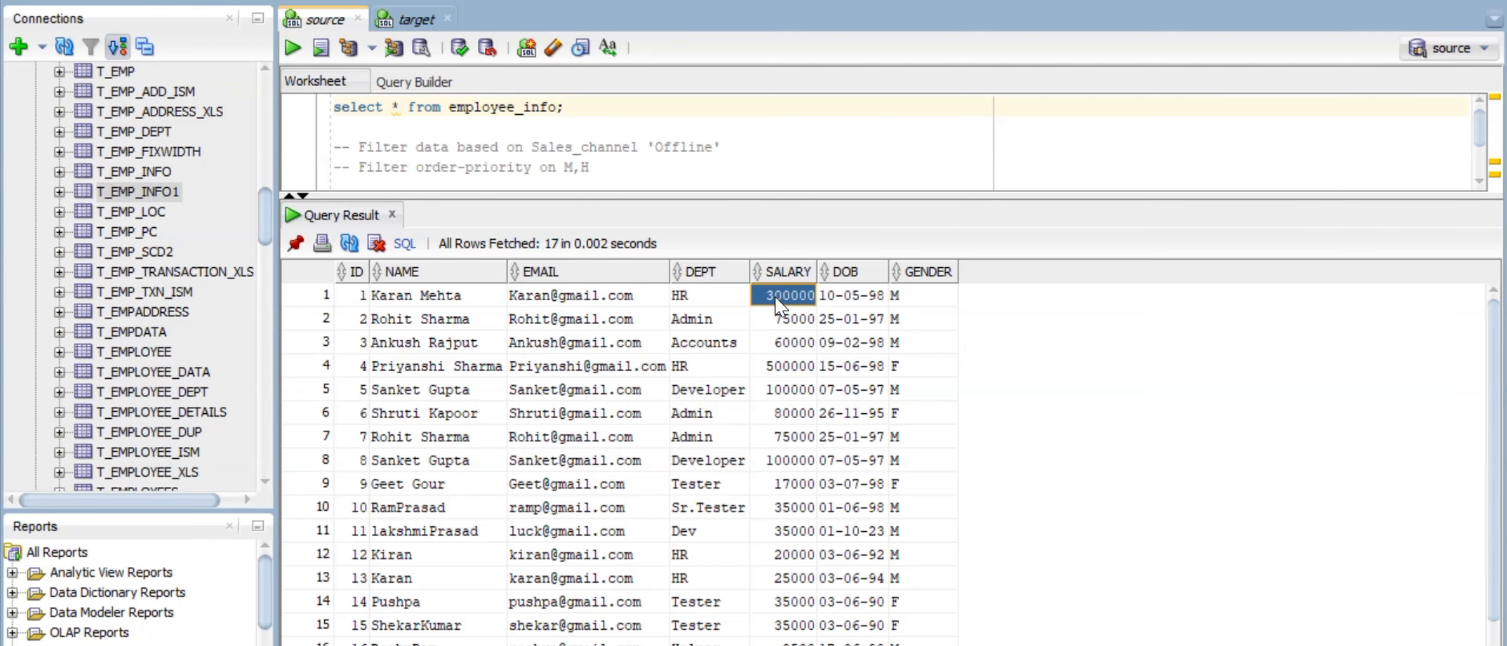
click(398, 21)
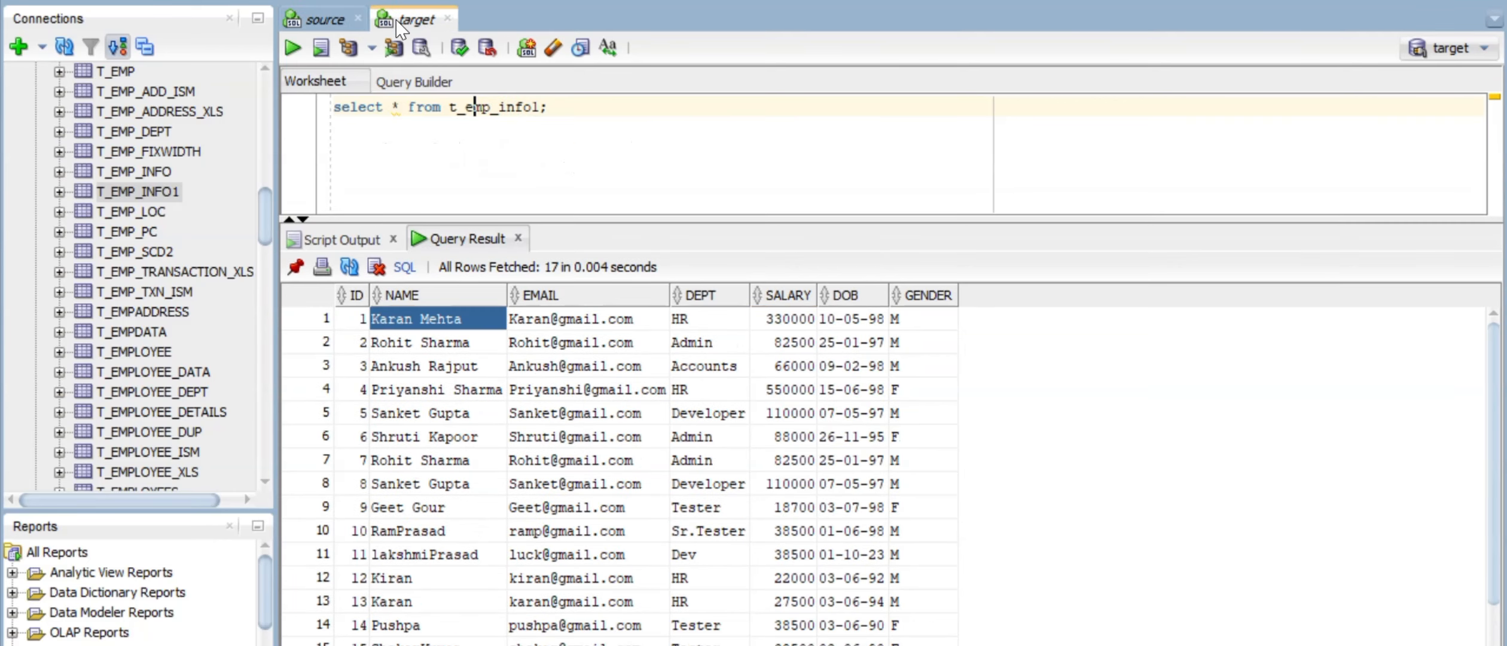
click(787, 320)
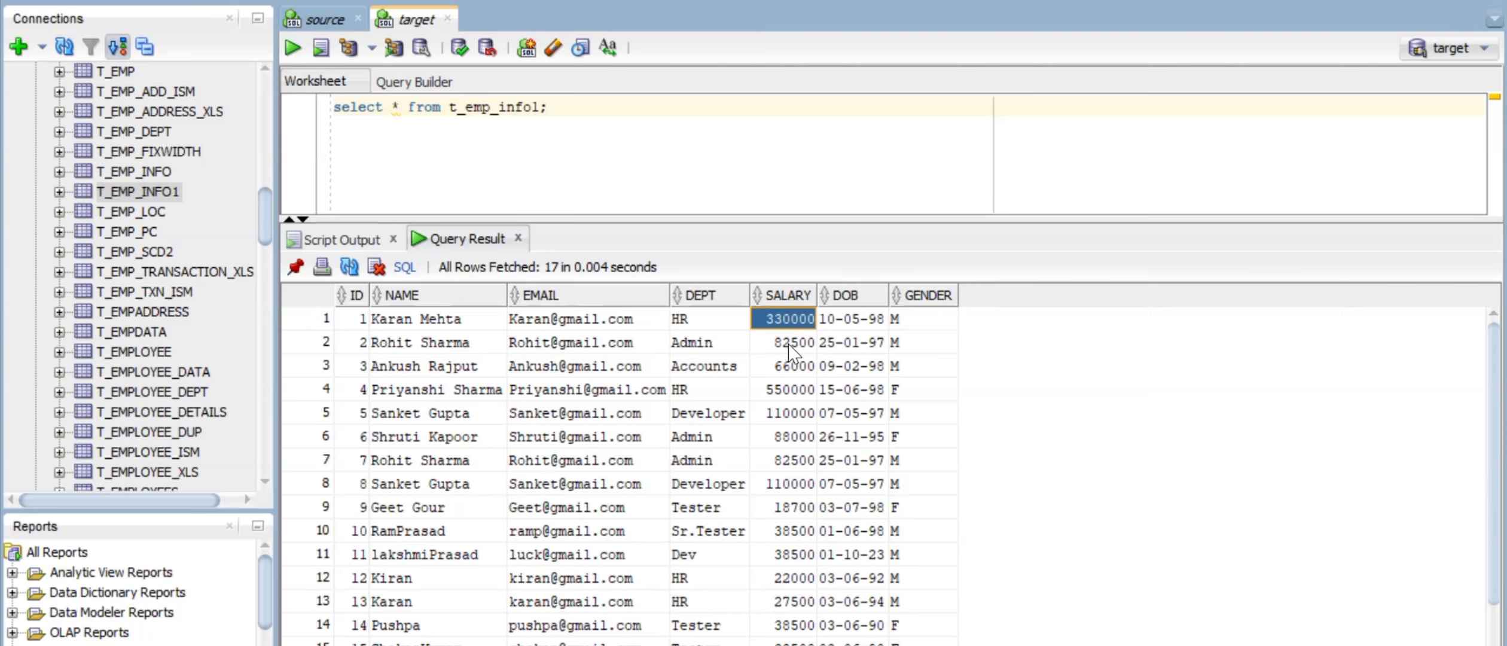
drag(792, 342, 790, 642)
- Compare the second salary, 75000 versus 82500, down the target salary column
click(311, 22)
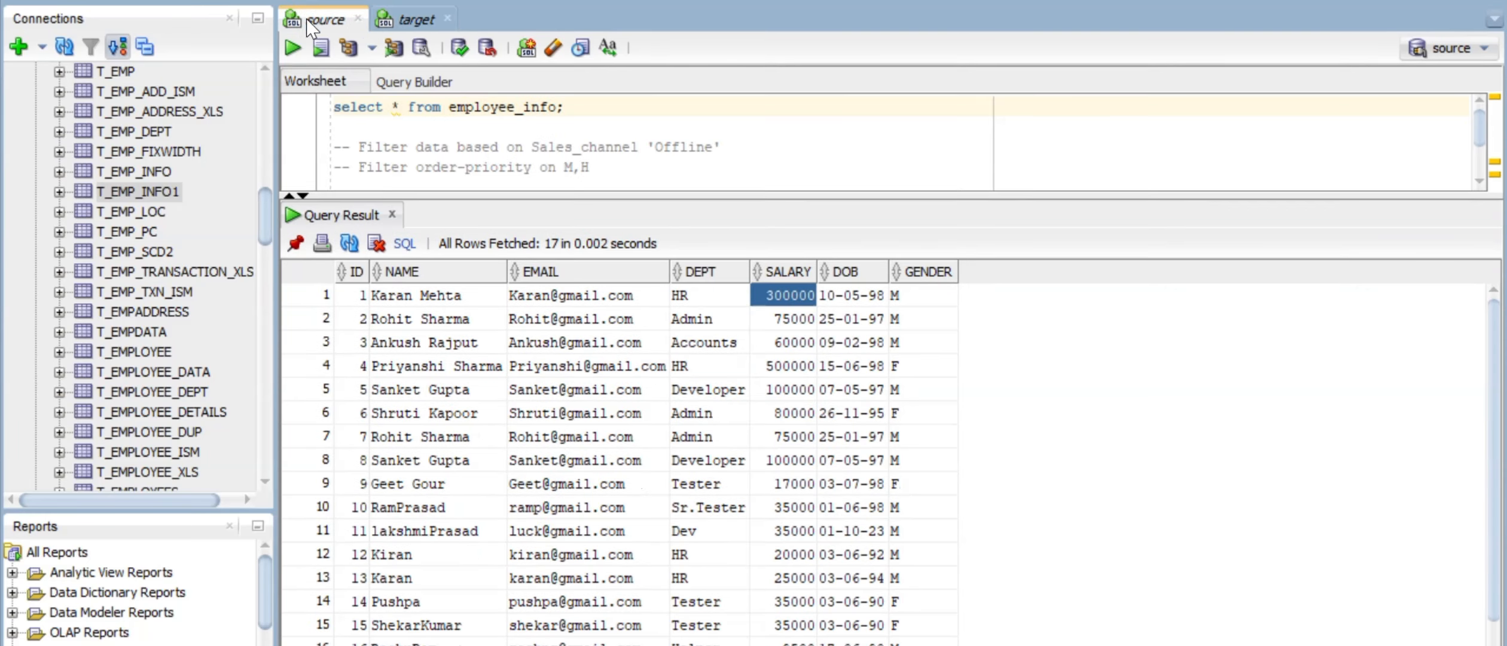
click(792, 320)
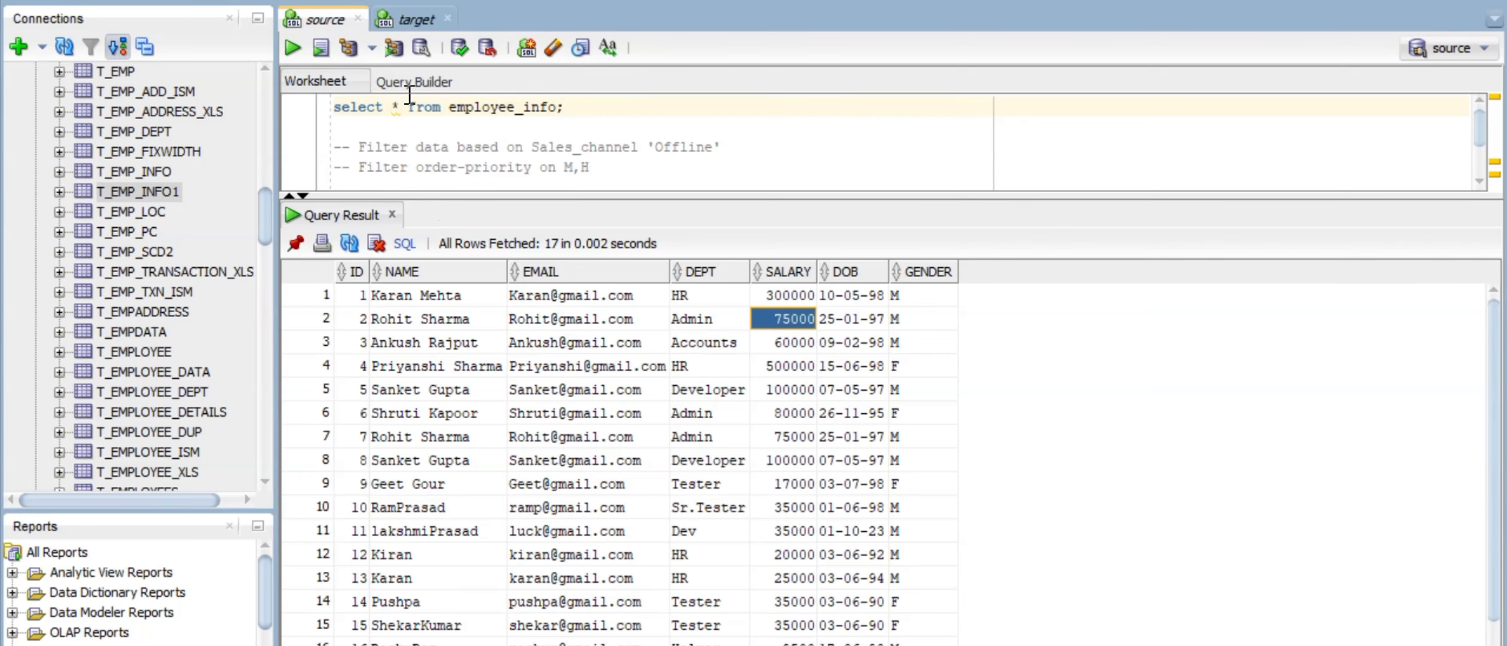
click(412, 23)
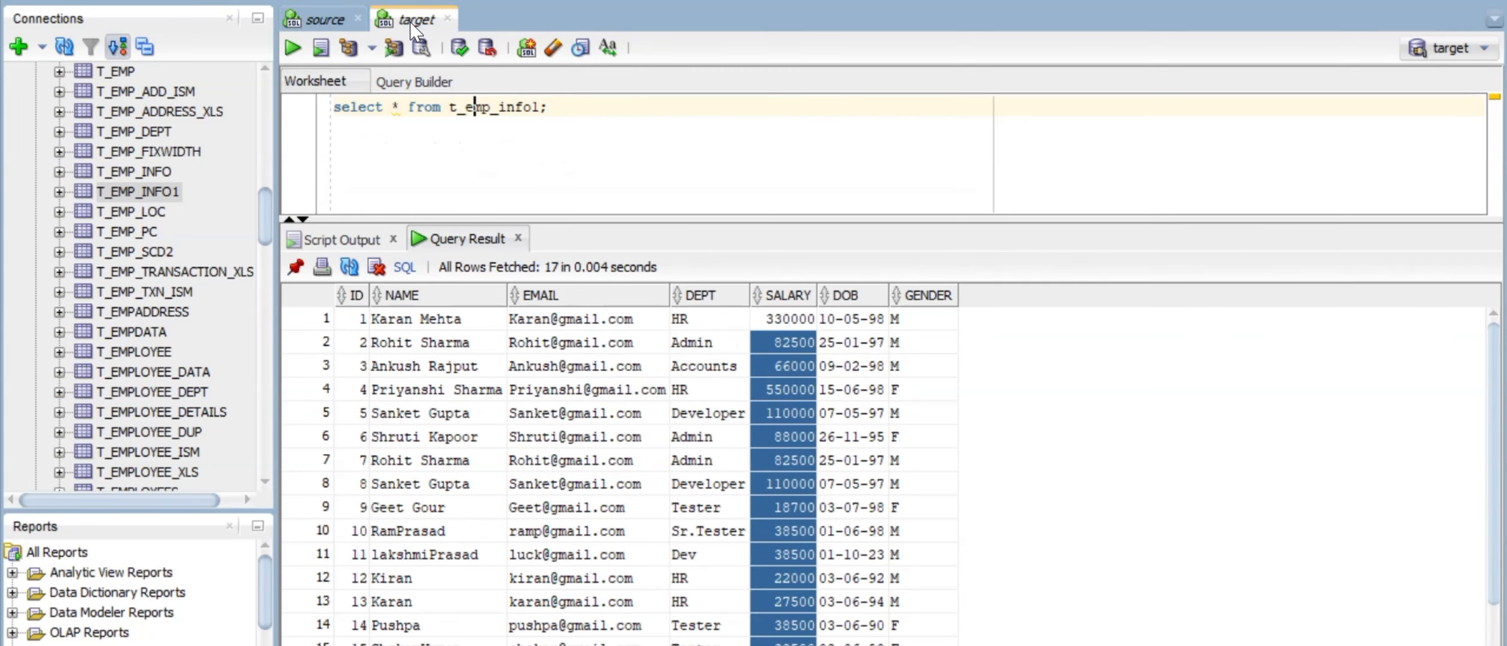
click(785, 341)
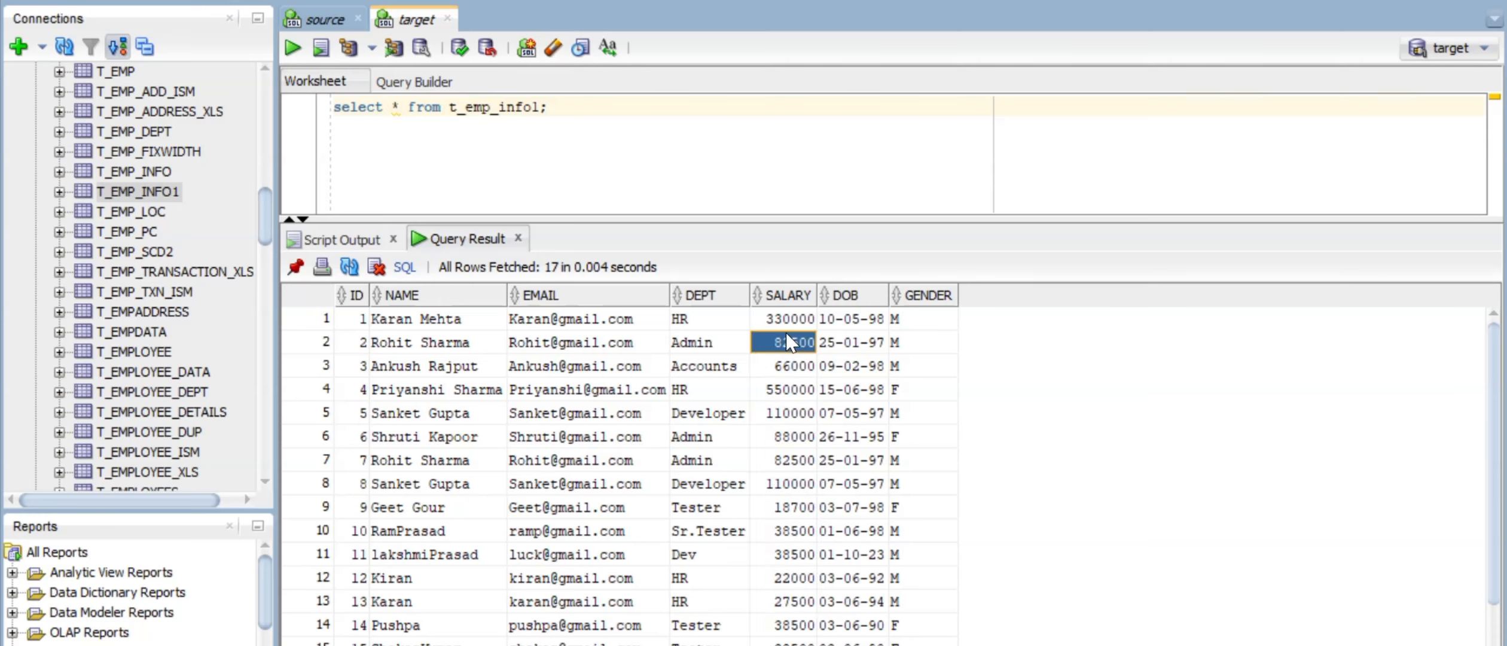
drag(785, 318, 807, 601)
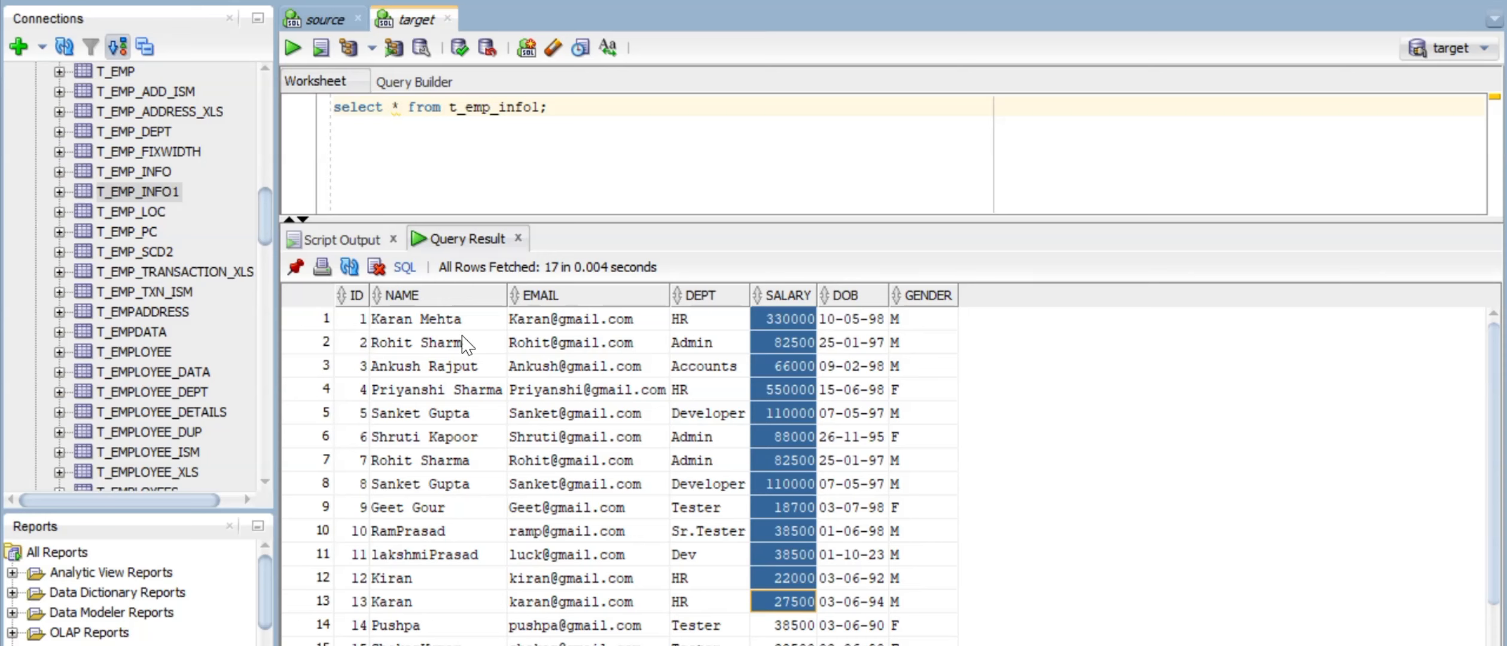
click(385, 323)
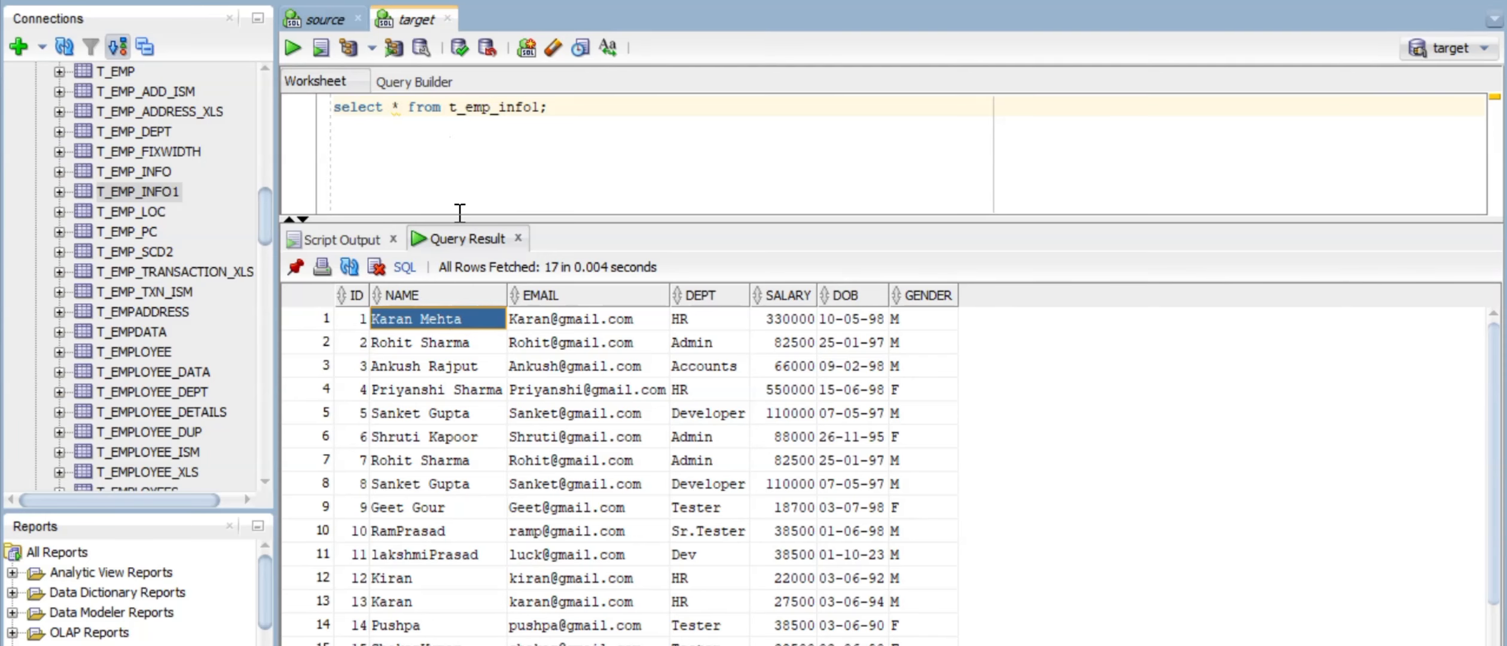
click(327, 22)
drag(327, 22, 288, 16)
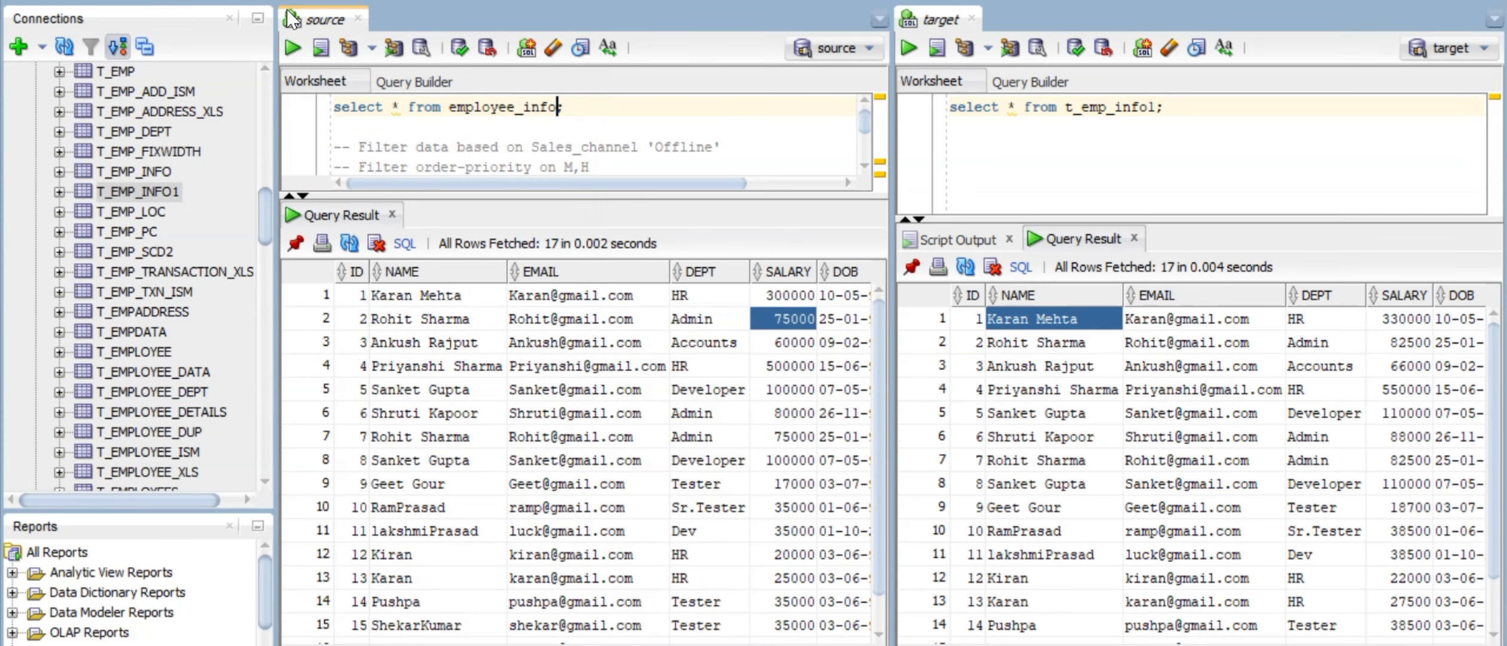
- Dock the target and source worksheets together in one enlarged pane
key(BackSpace)
key(BackSpace)
key(BackSpace)
key(BackSpace)
key(BackSpace)
key(BackSpace)
key(BackSpace)
key(BackSpace)
key(BackSpace)
key(BackSpace)
key(BackSpace)
key(BackSpace)
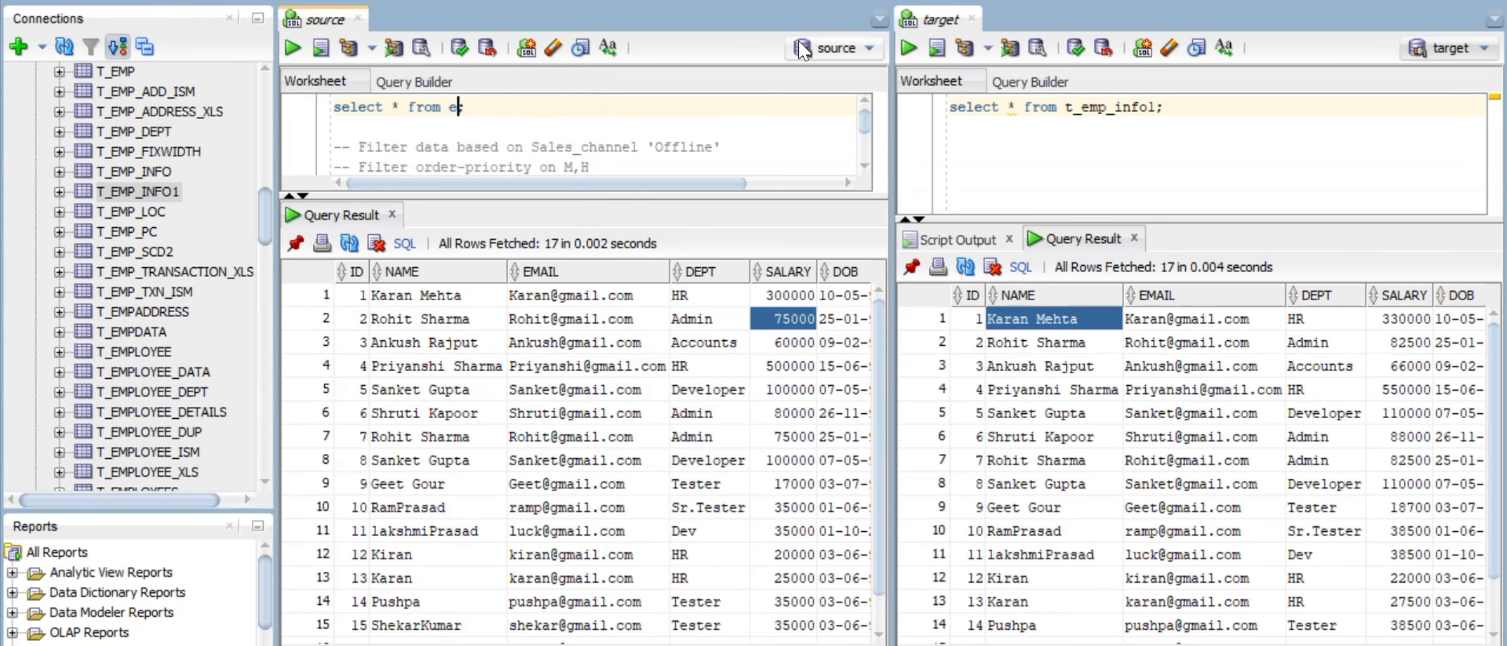
drag(932, 21, 422, 16)
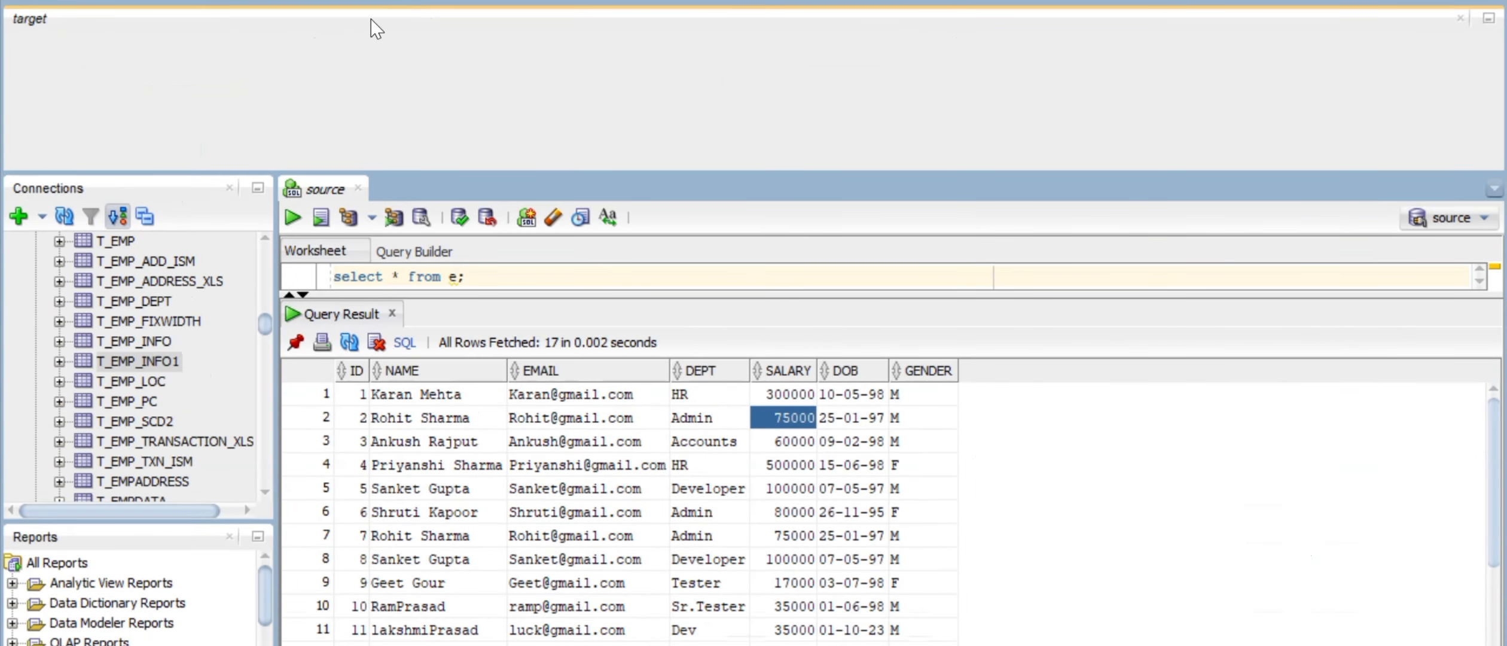
drag(64, 25, 390, 183)
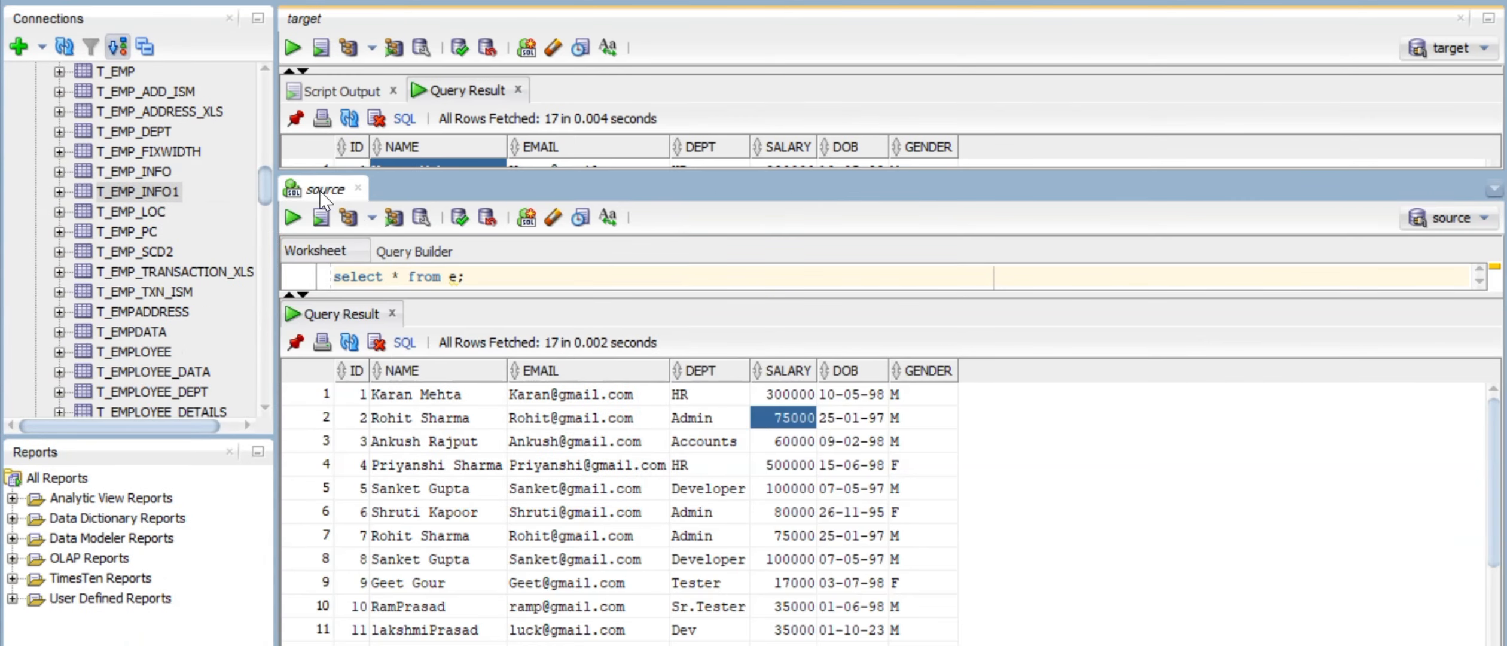
drag(317, 195, 298, 84)
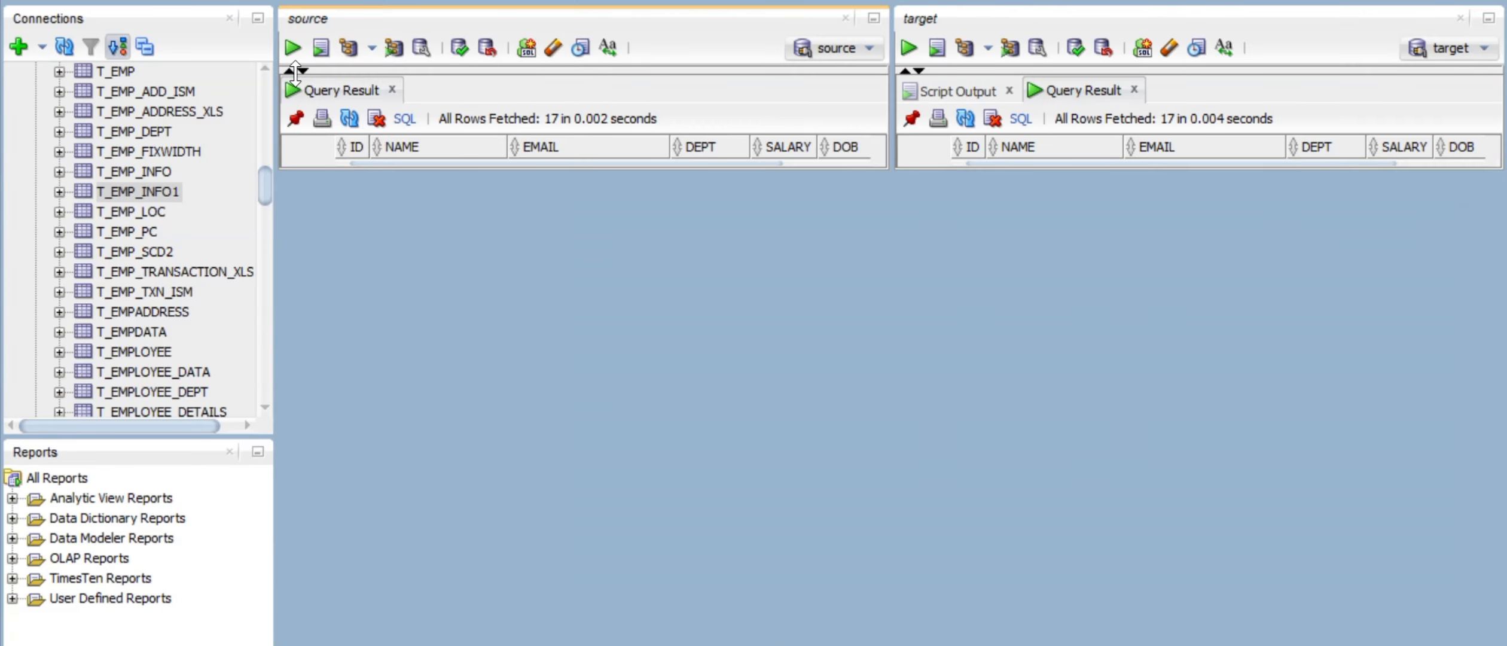
drag(667, 33, 640, 95)
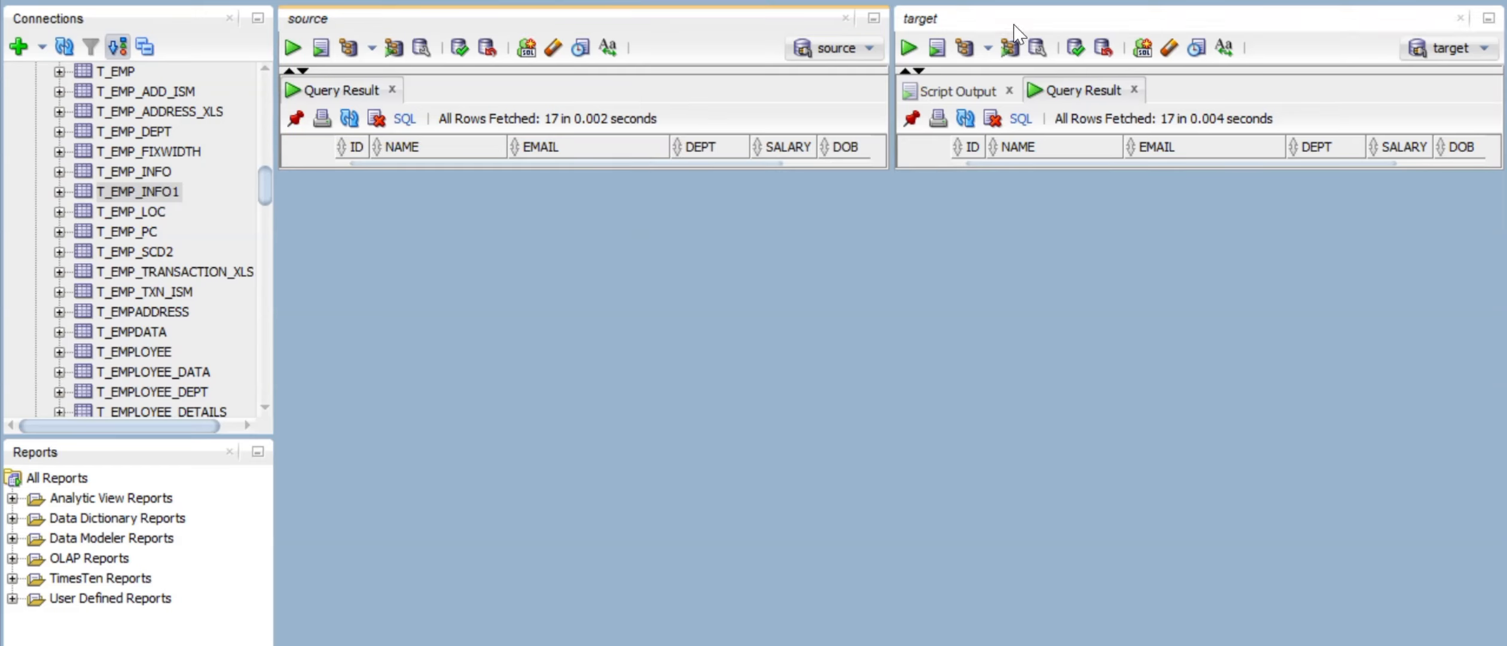
drag(924, 19, 563, 18)
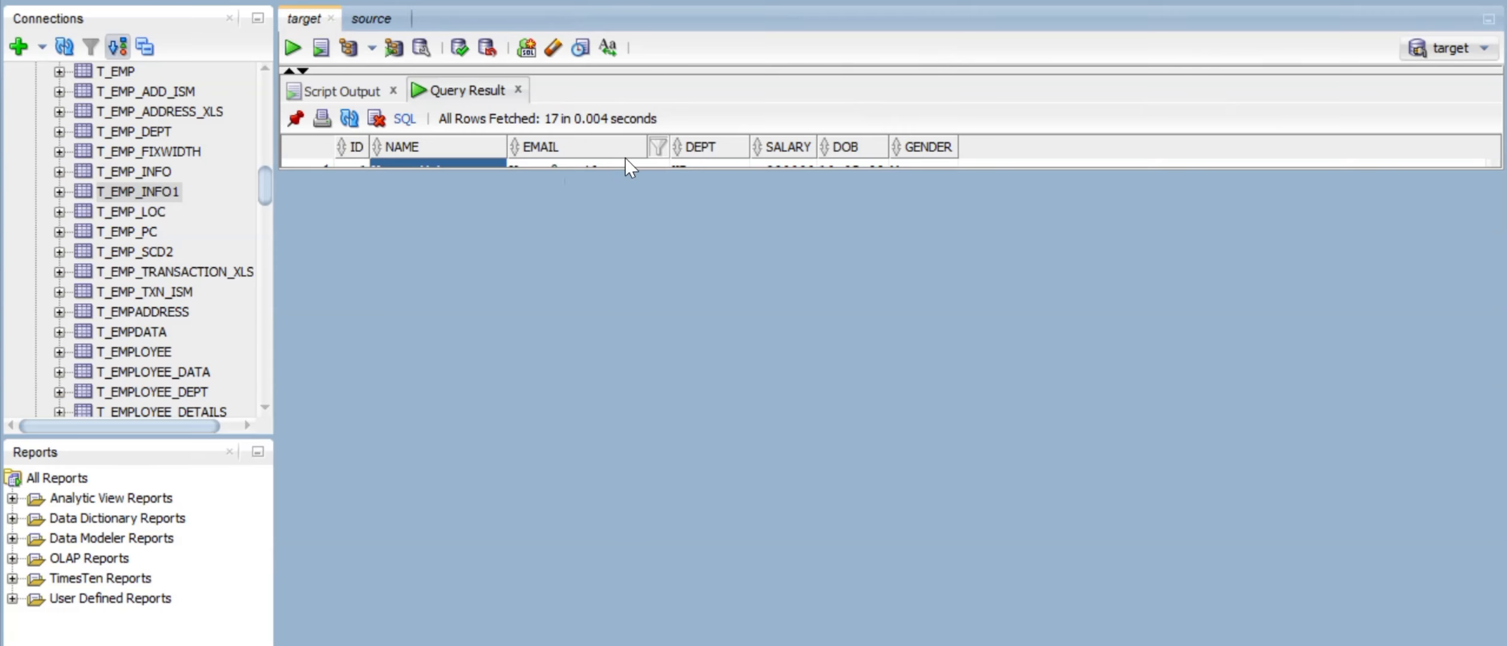
drag(645, 172, 689, 645)
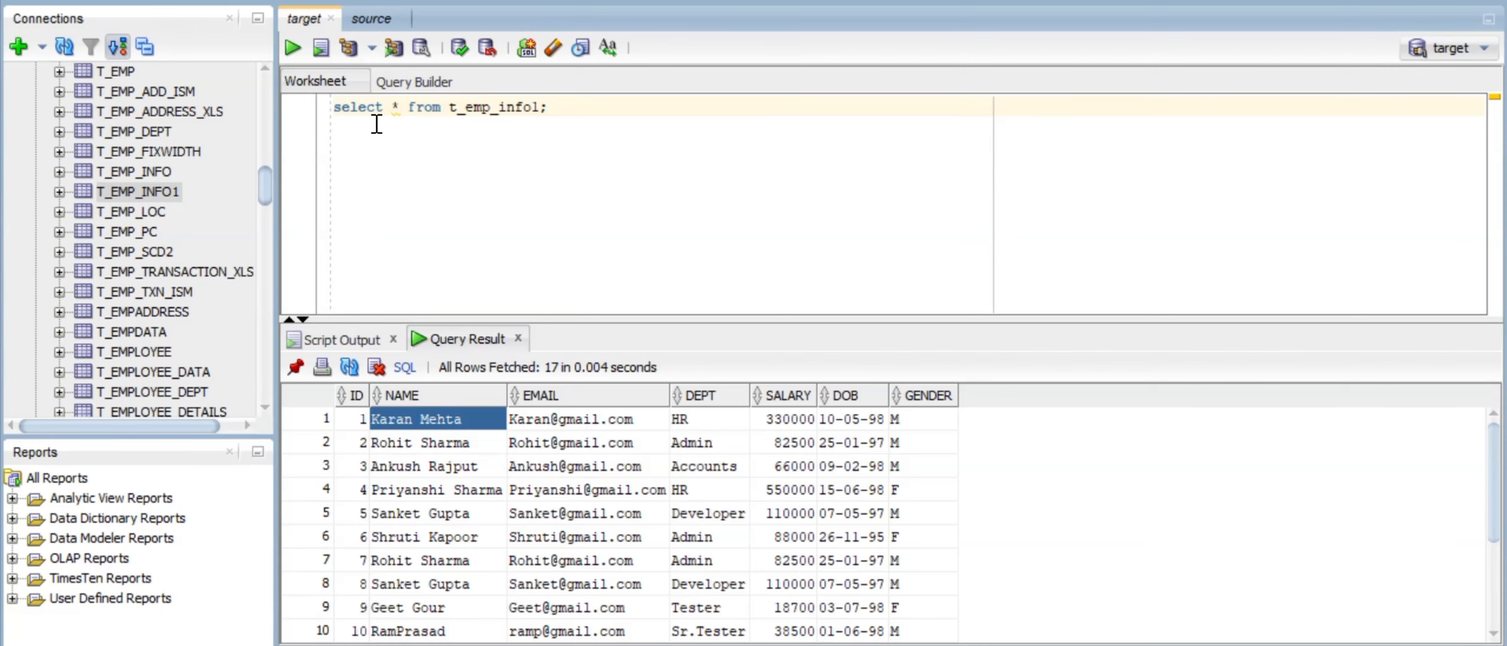
- Show the source employee_info results, then bring the Designer window forward
click(364, 19)
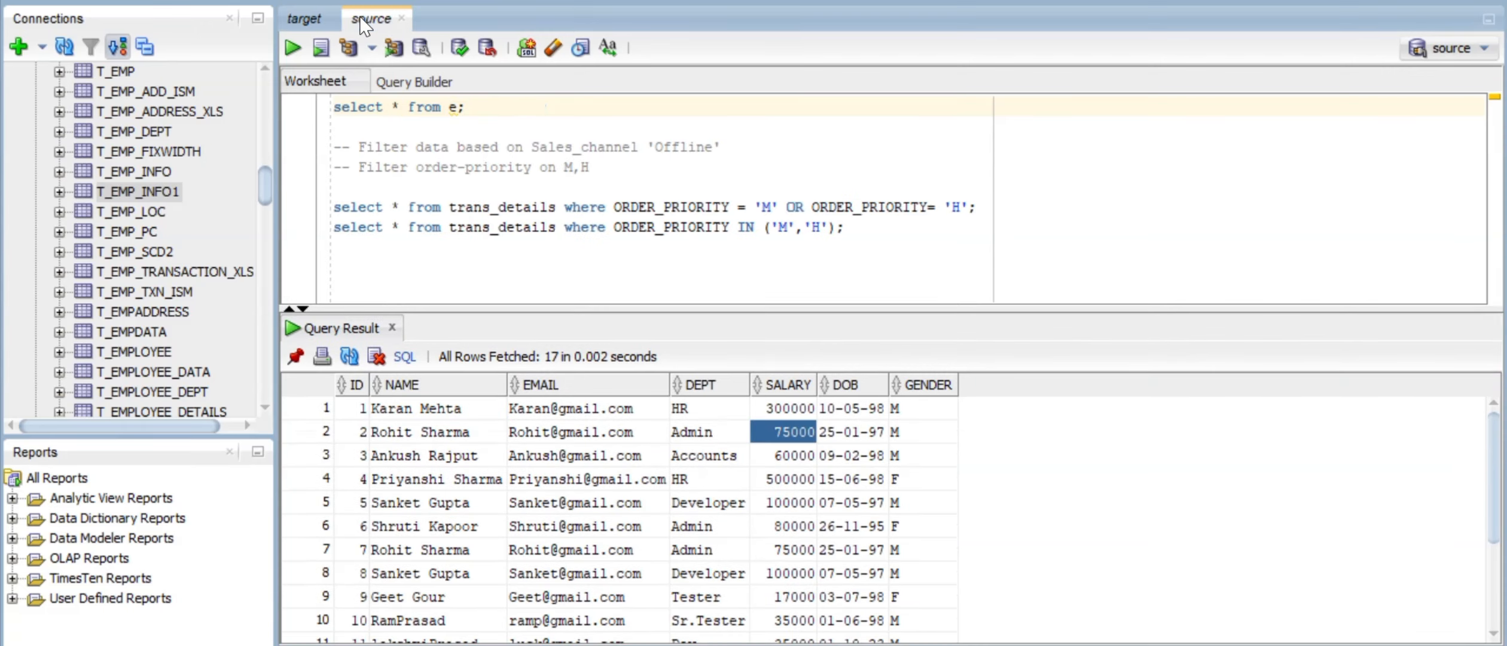
click(426, 411)
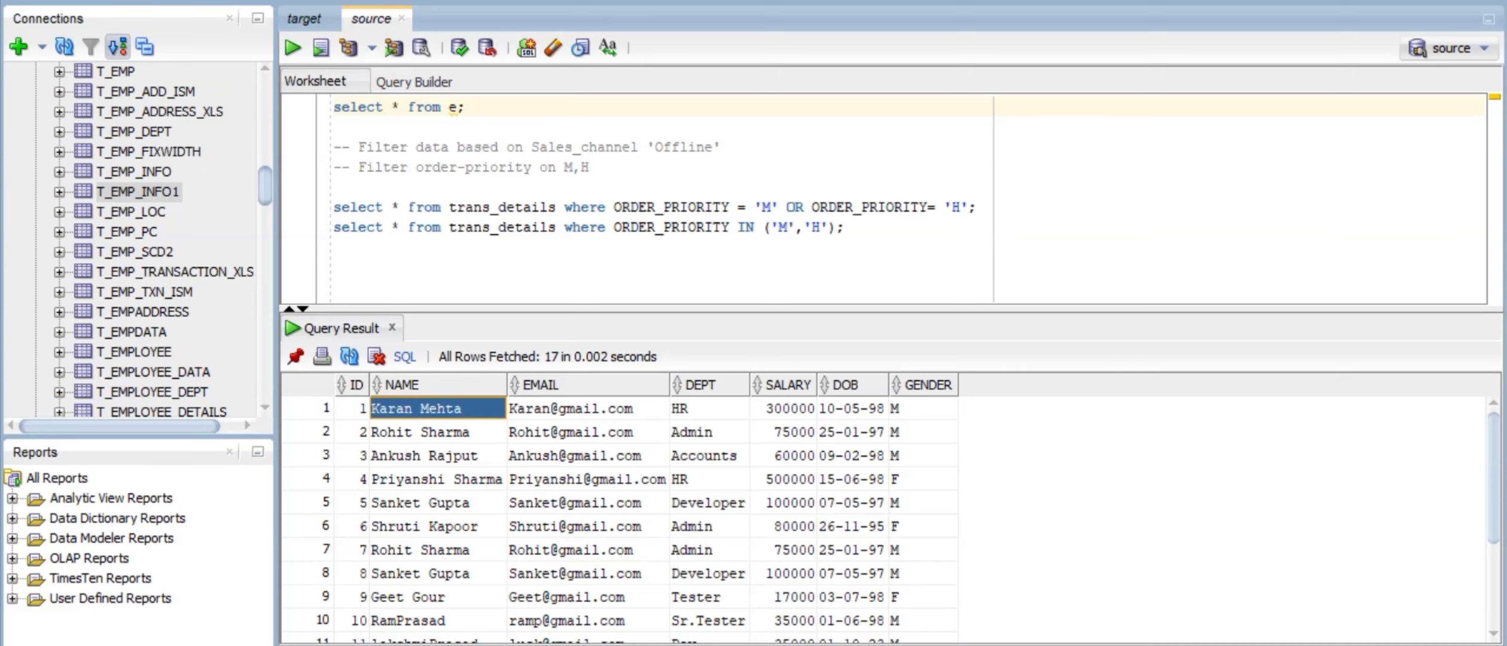
mouse_move(789, 645)
click(790, 589)
click(689, 145)
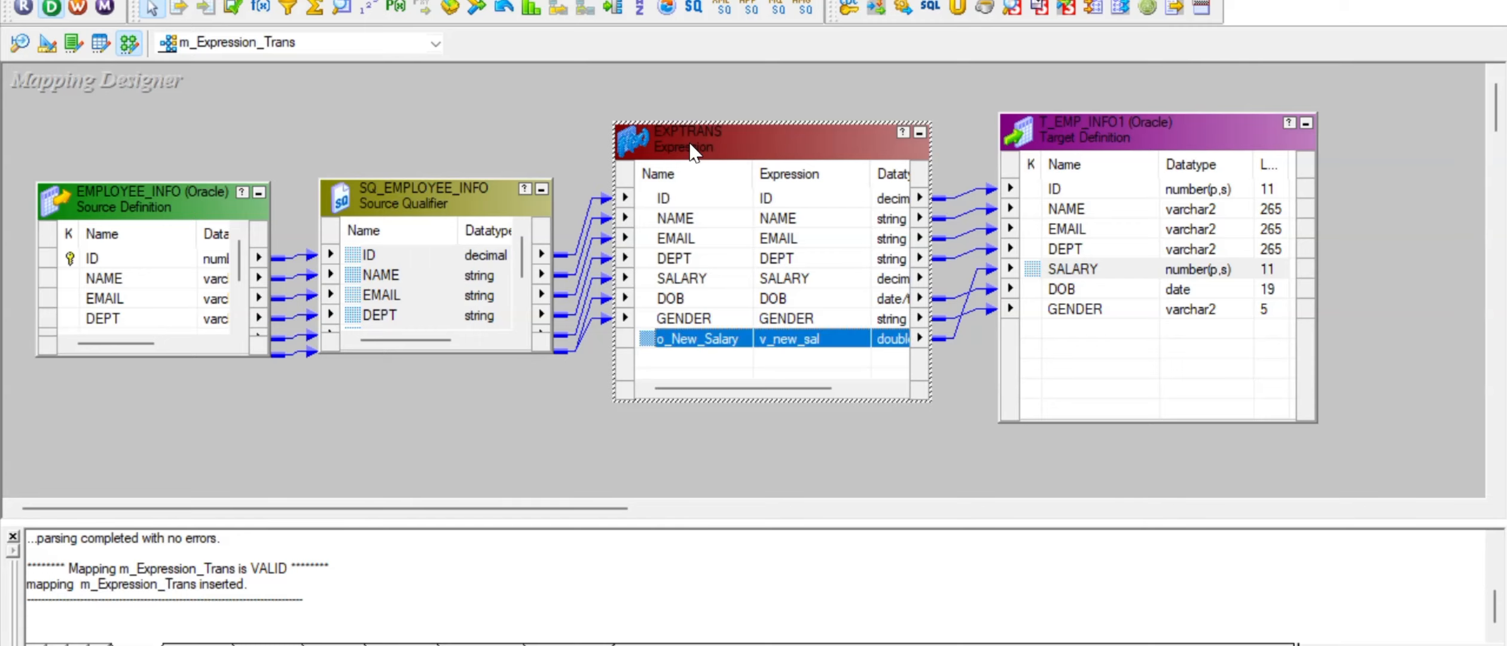
double_click(693, 150)
click(522, 109)
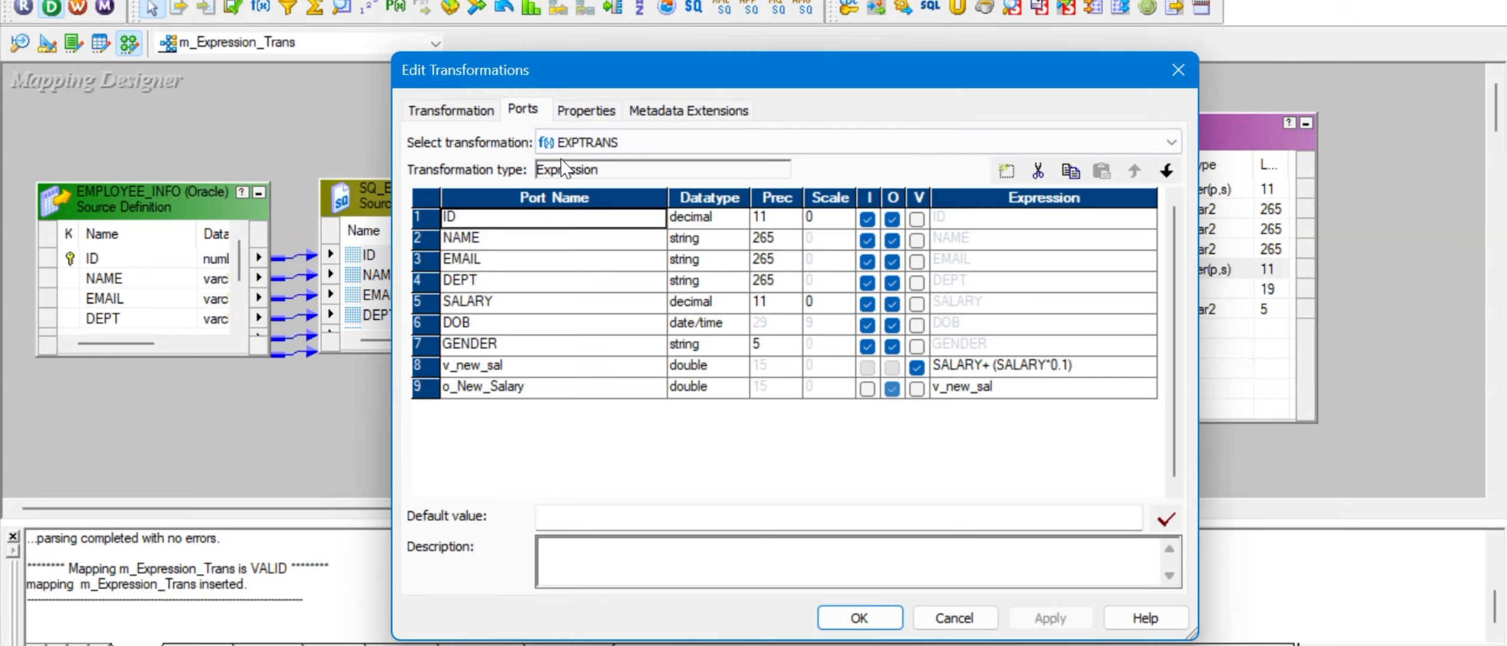
click(478, 238)
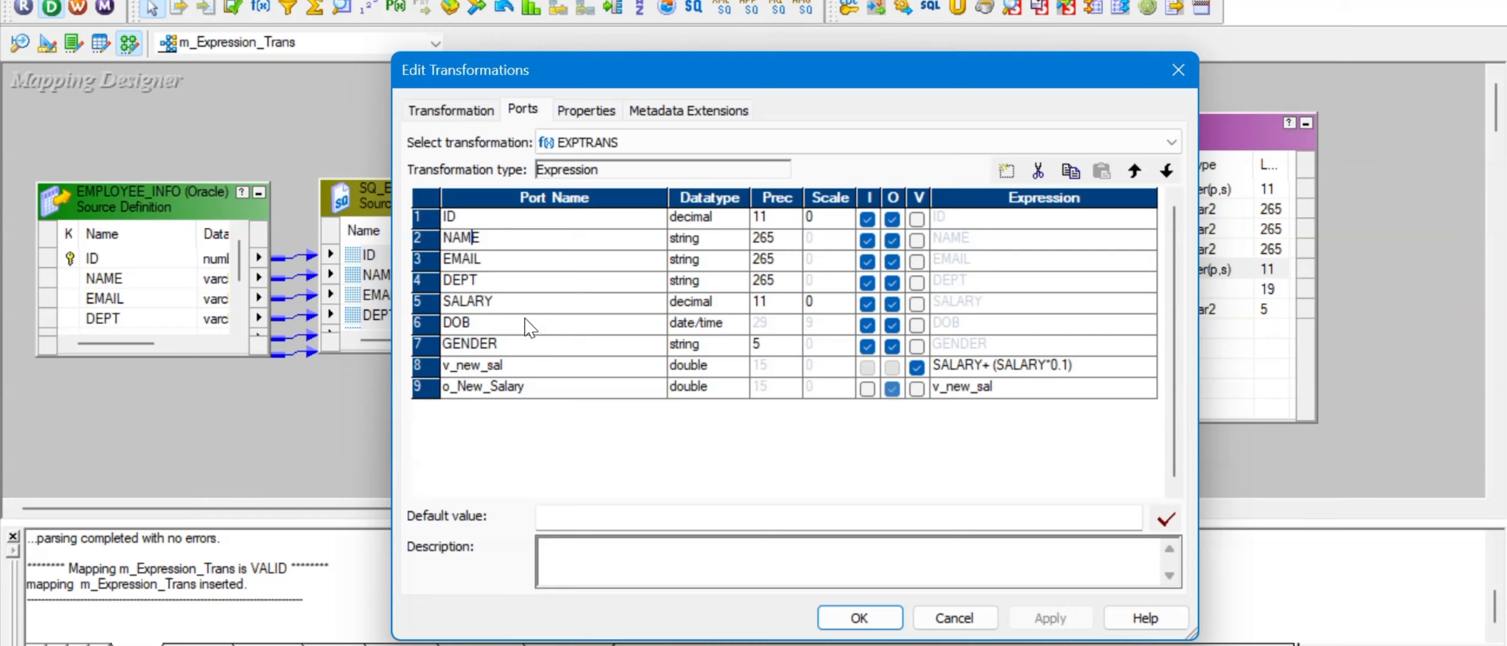
click(525, 386)
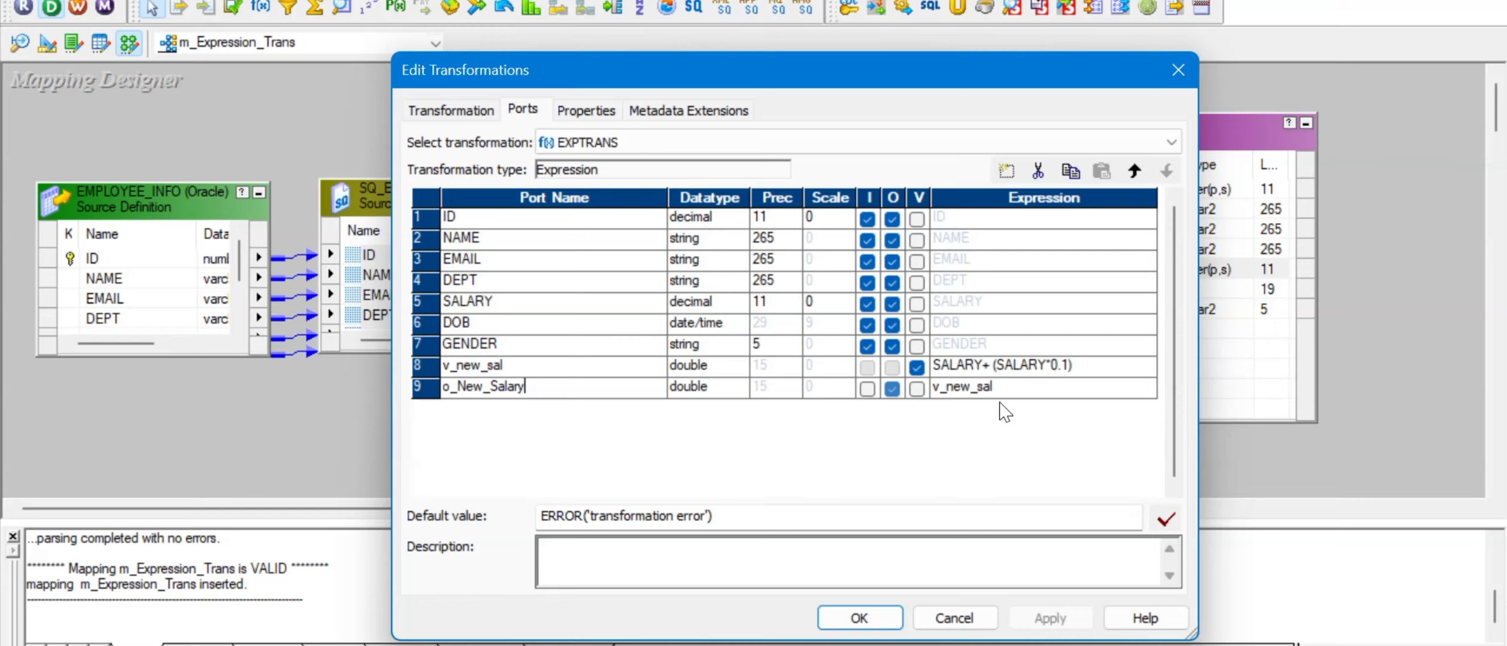
click(1031, 405)
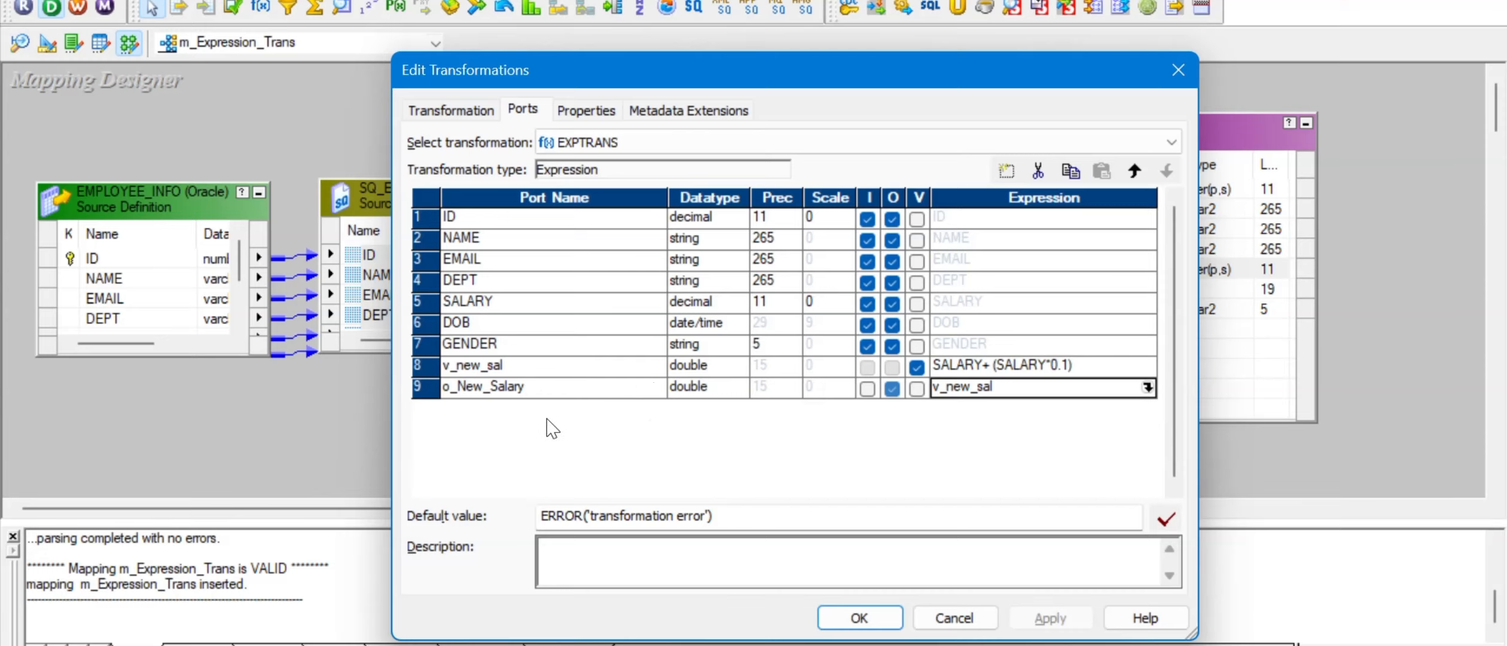
key(alt+Tab)
key(alt+Tab)
click(951, 644)
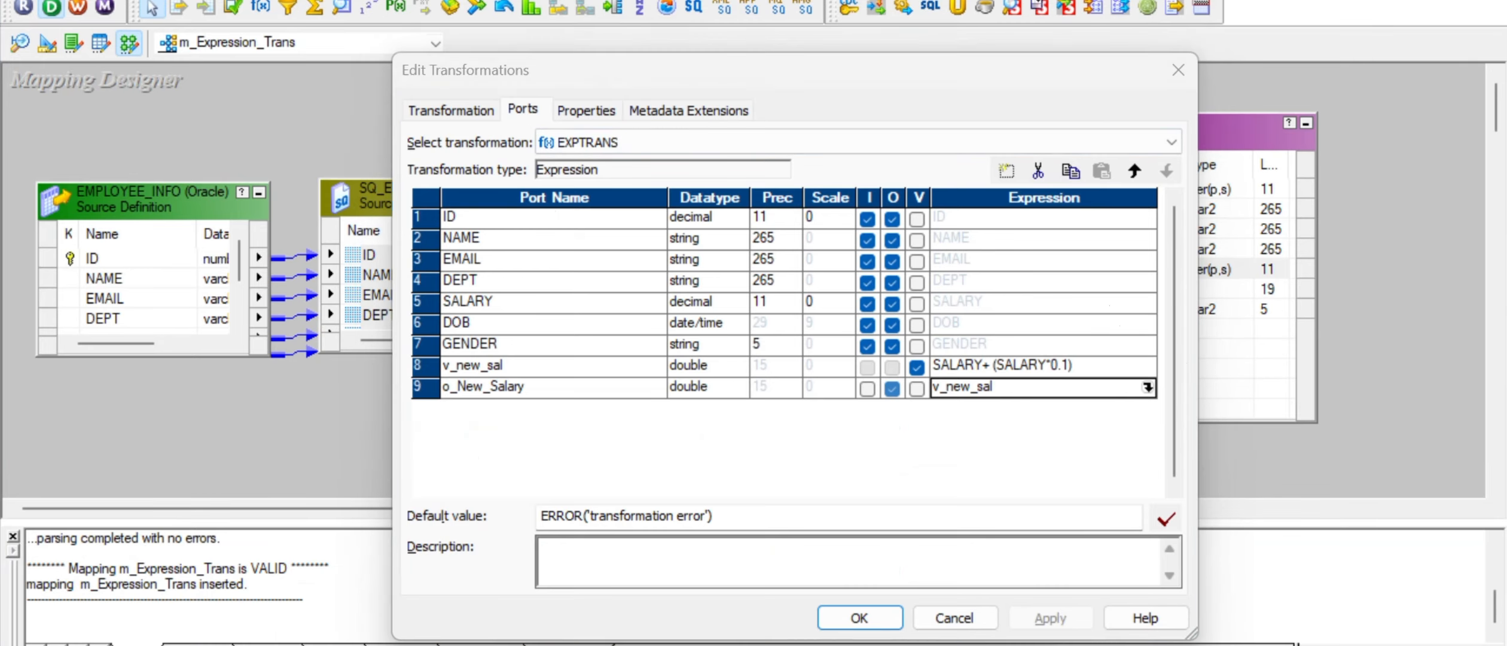
click(954, 618)
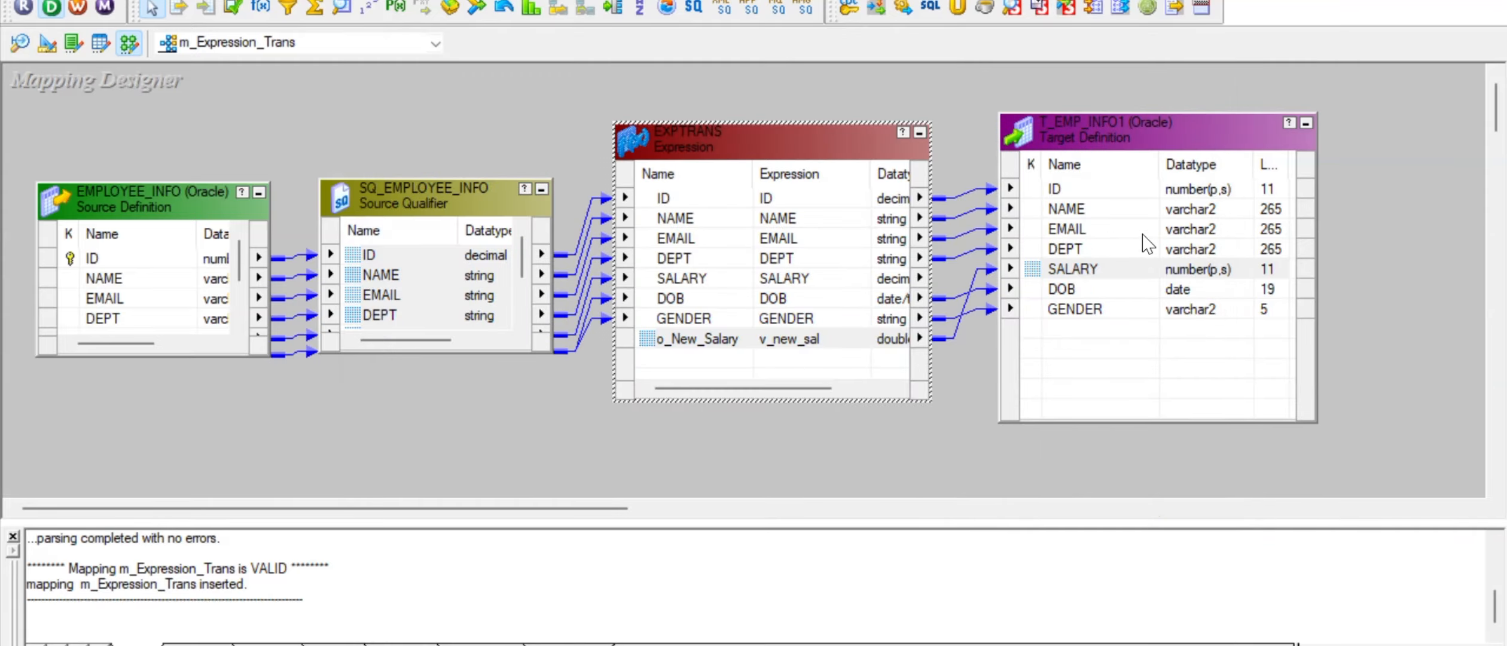
click(1103, 209)
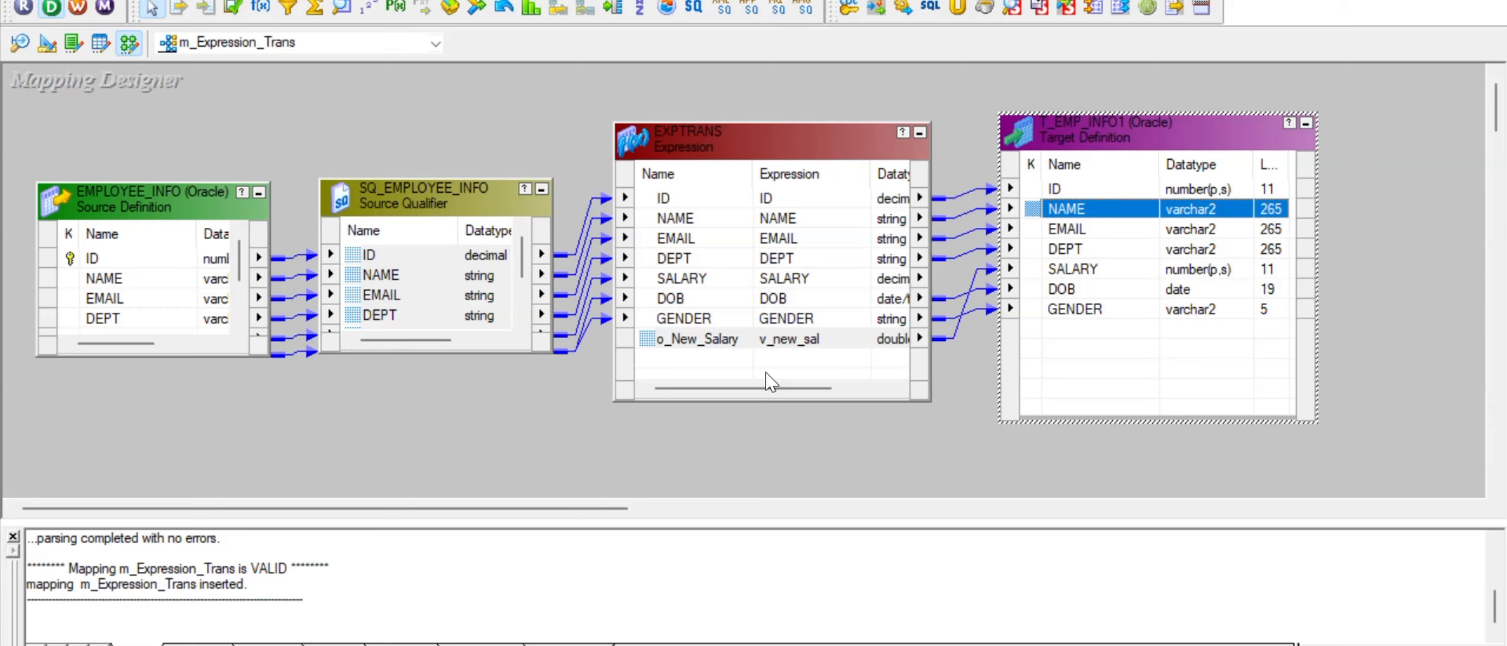
- Highlight the tiered salary rules in the notes: 20% up to 10000, 10% above
mouse_move(944, 645)
click(944, 586)
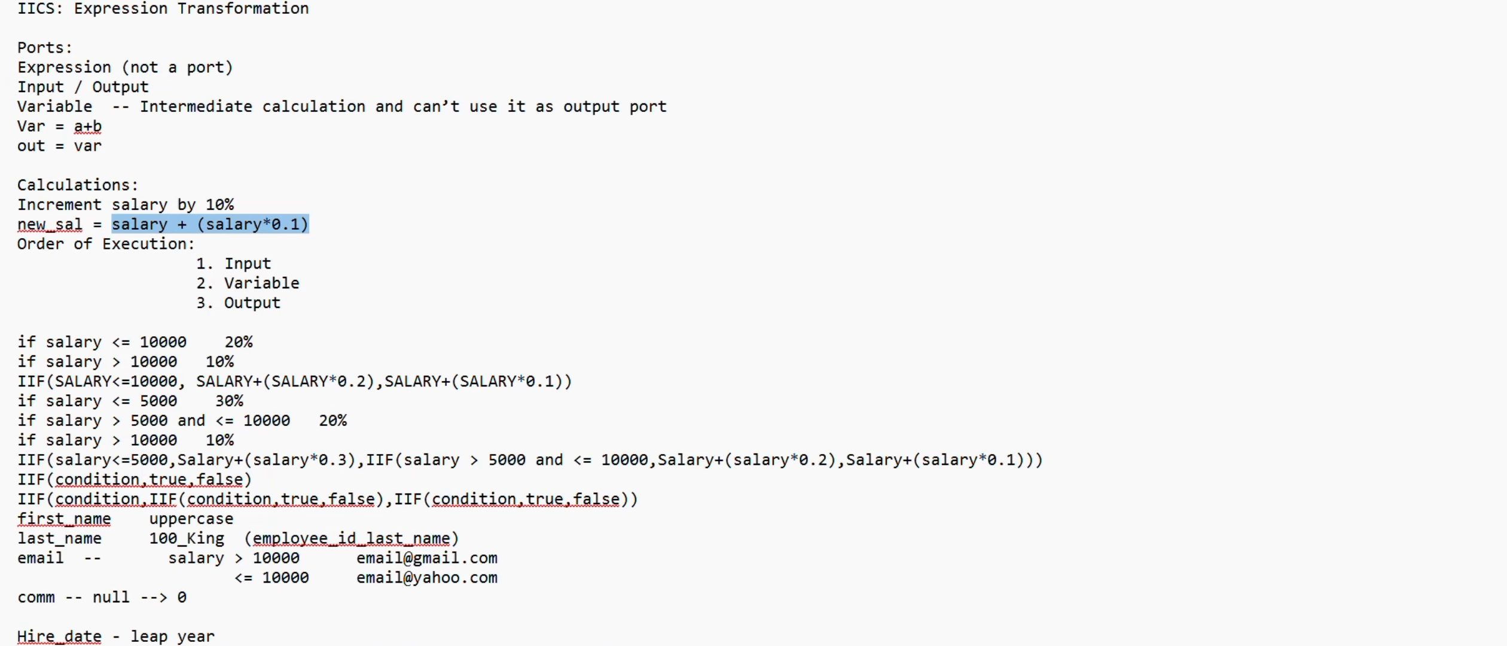
click(179, 344)
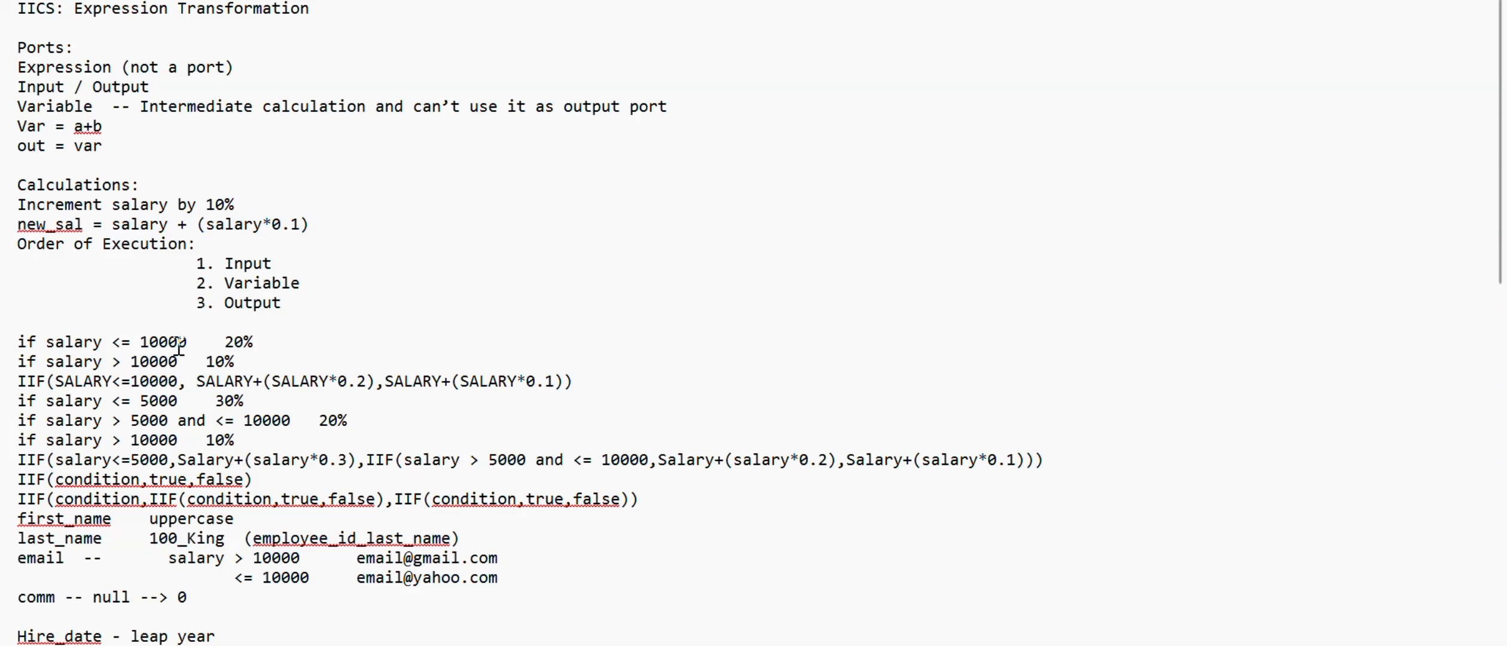
scroll(178, 344, down, 3)
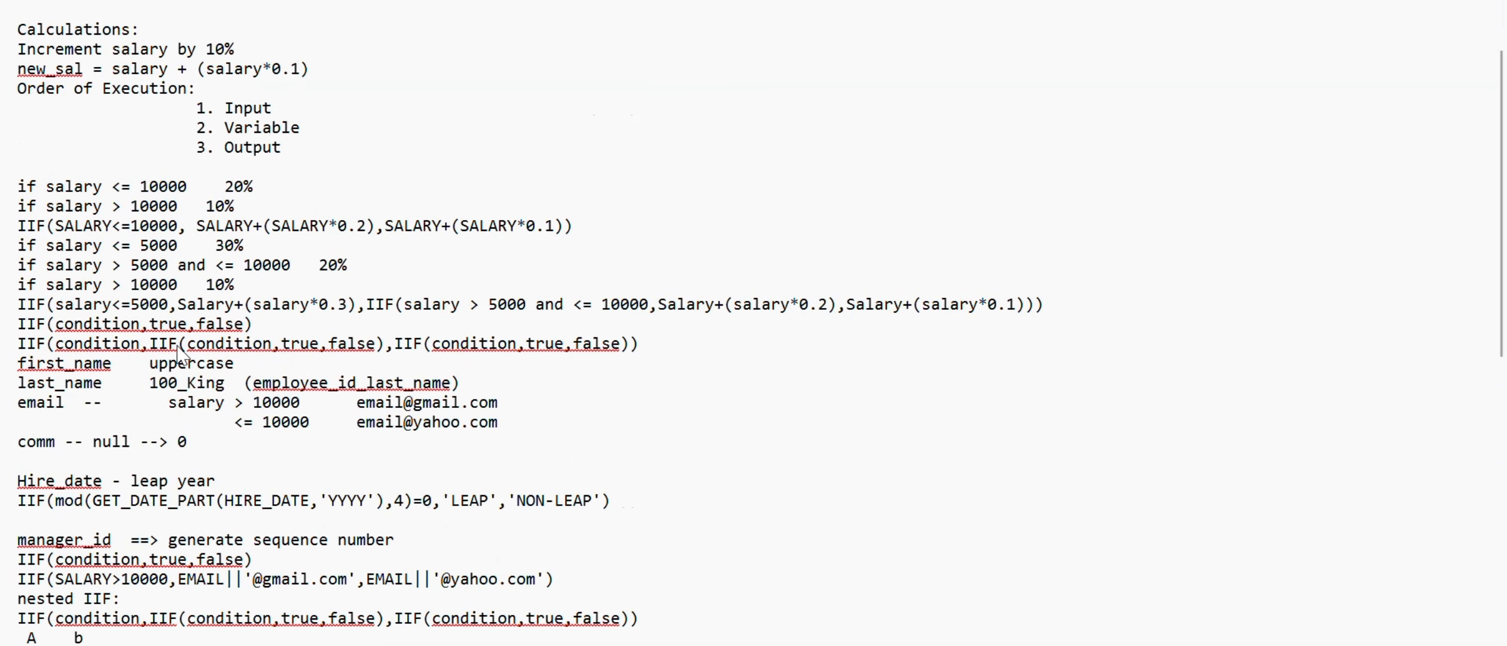
triple_click(15, 186)
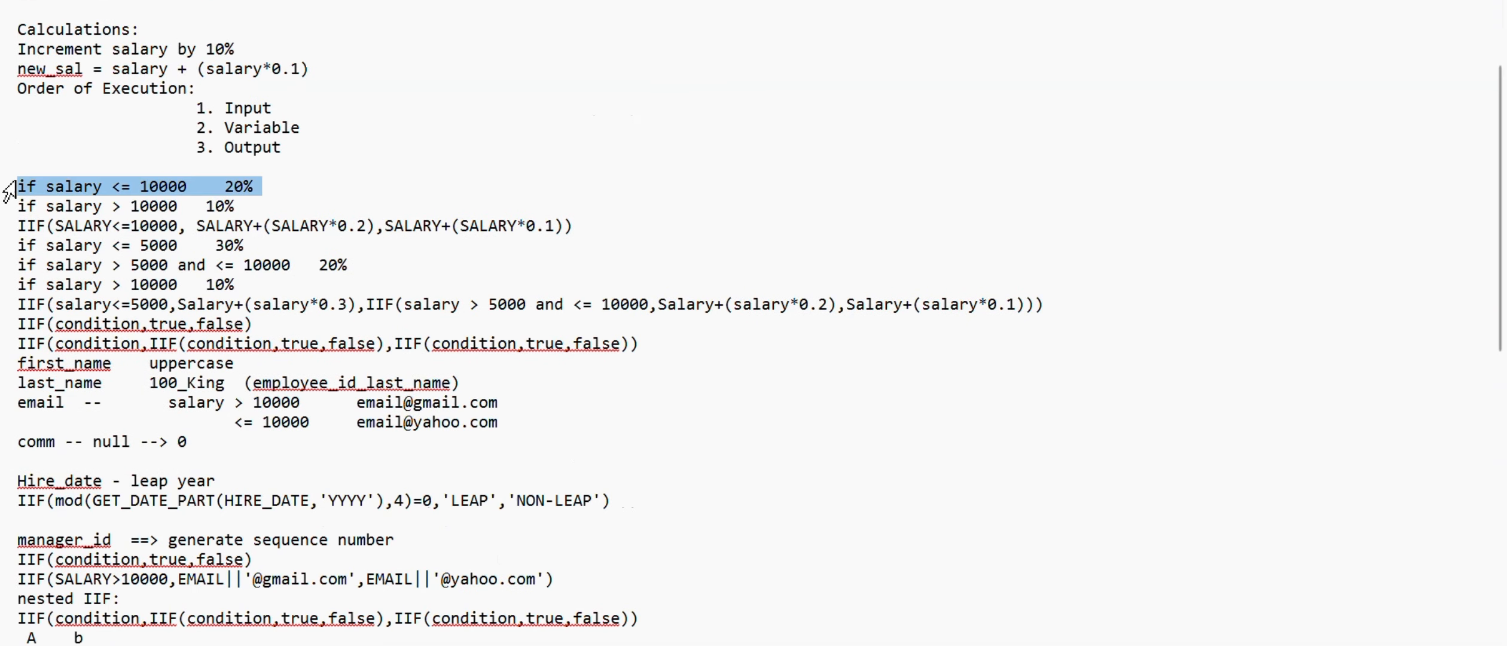
click(121, 186)
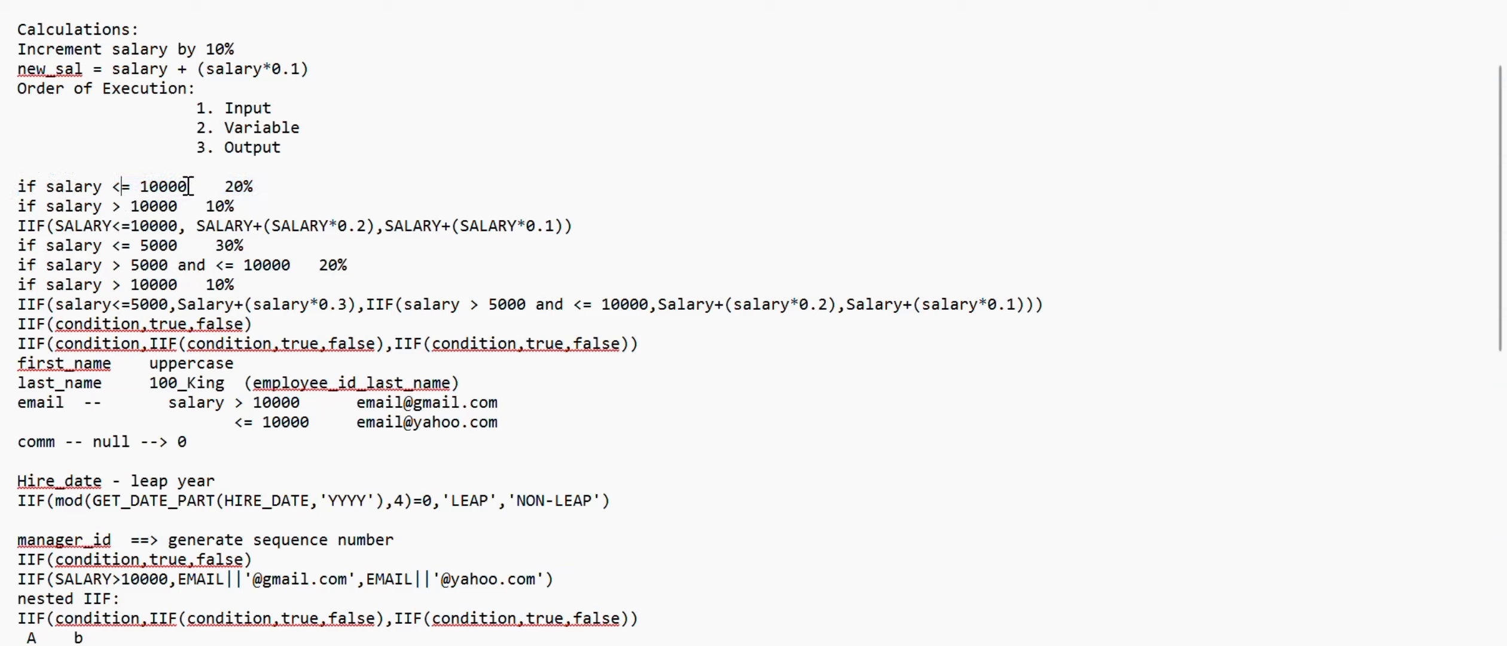
drag(223, 187, 278, 191)
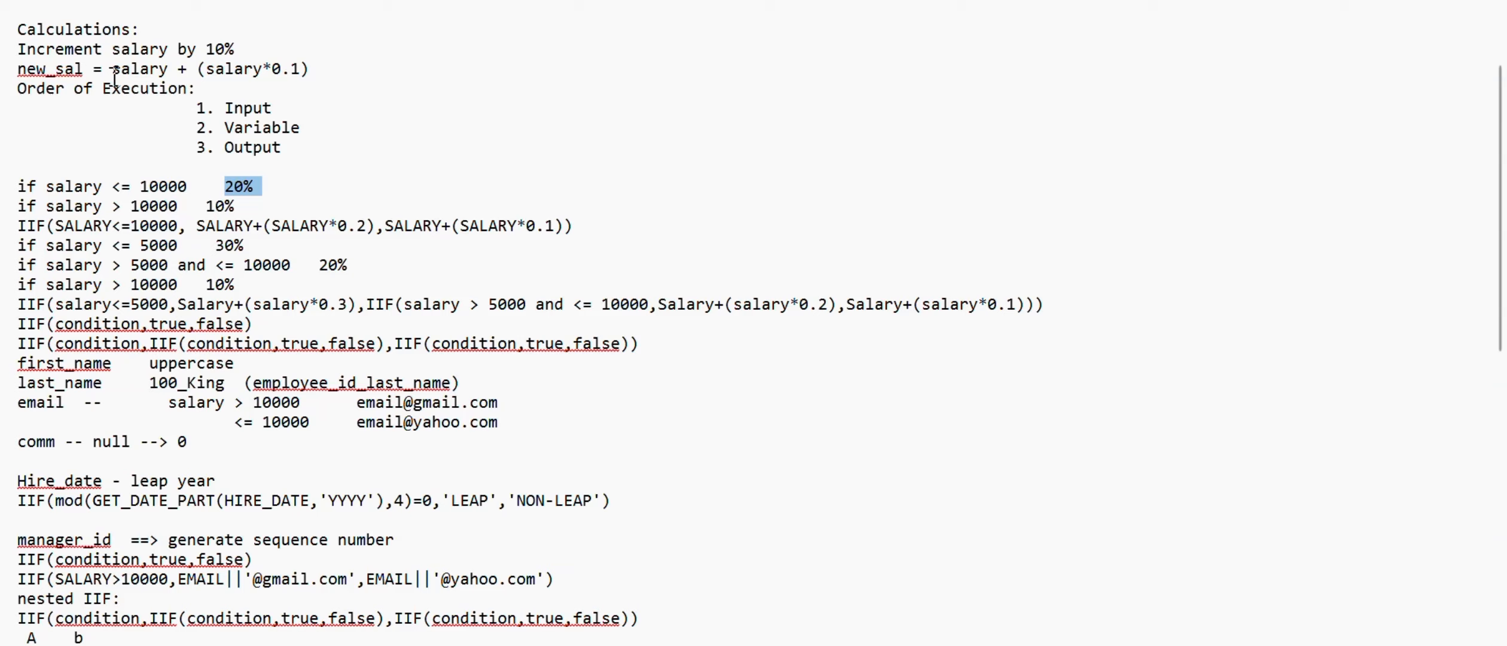
drag(111, 69, 348, 89)
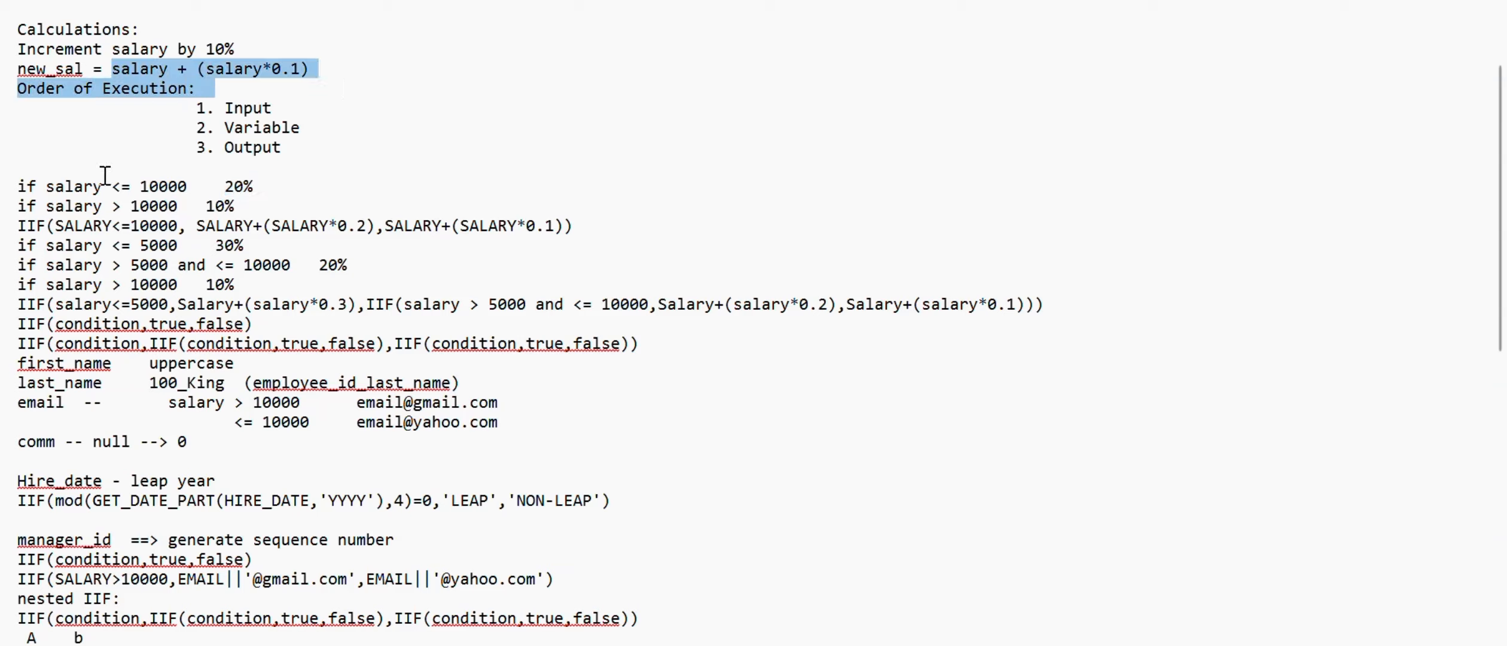
drag(23, 187, 191, 191)
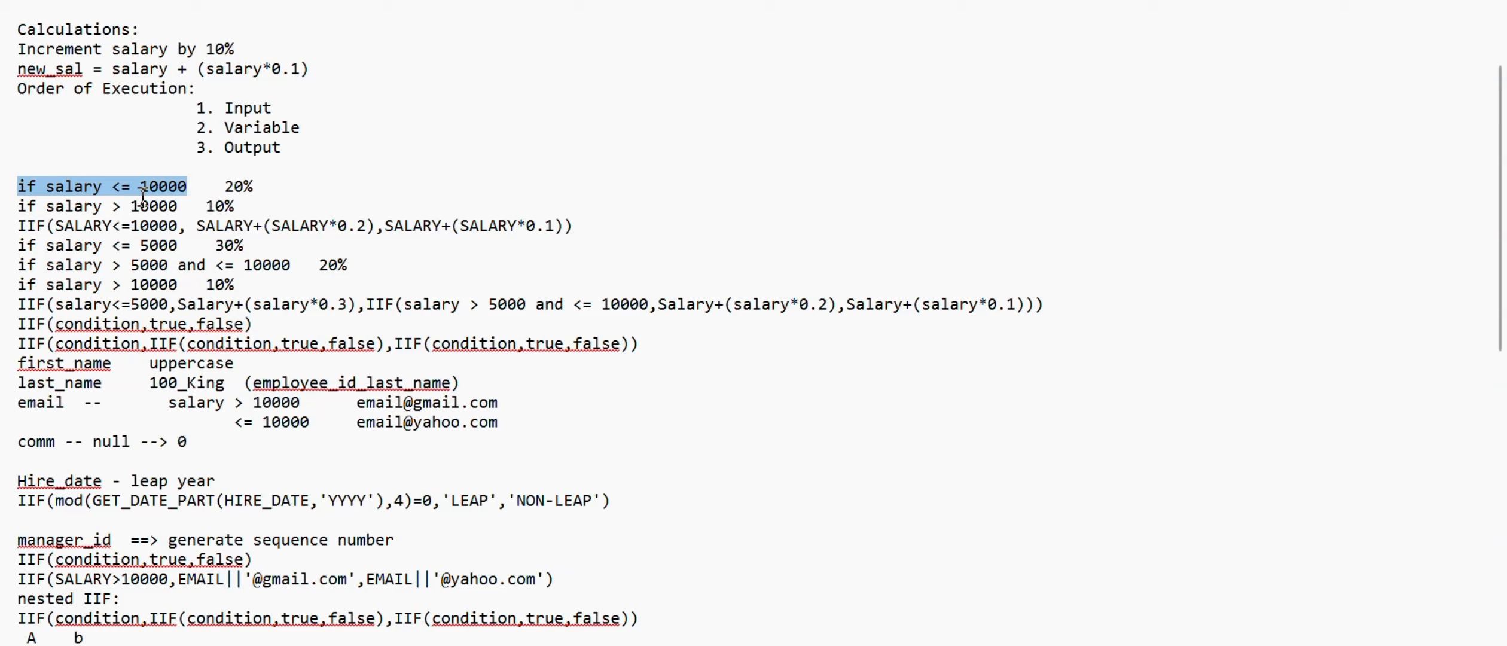
drag(256, 189, 222, 193)
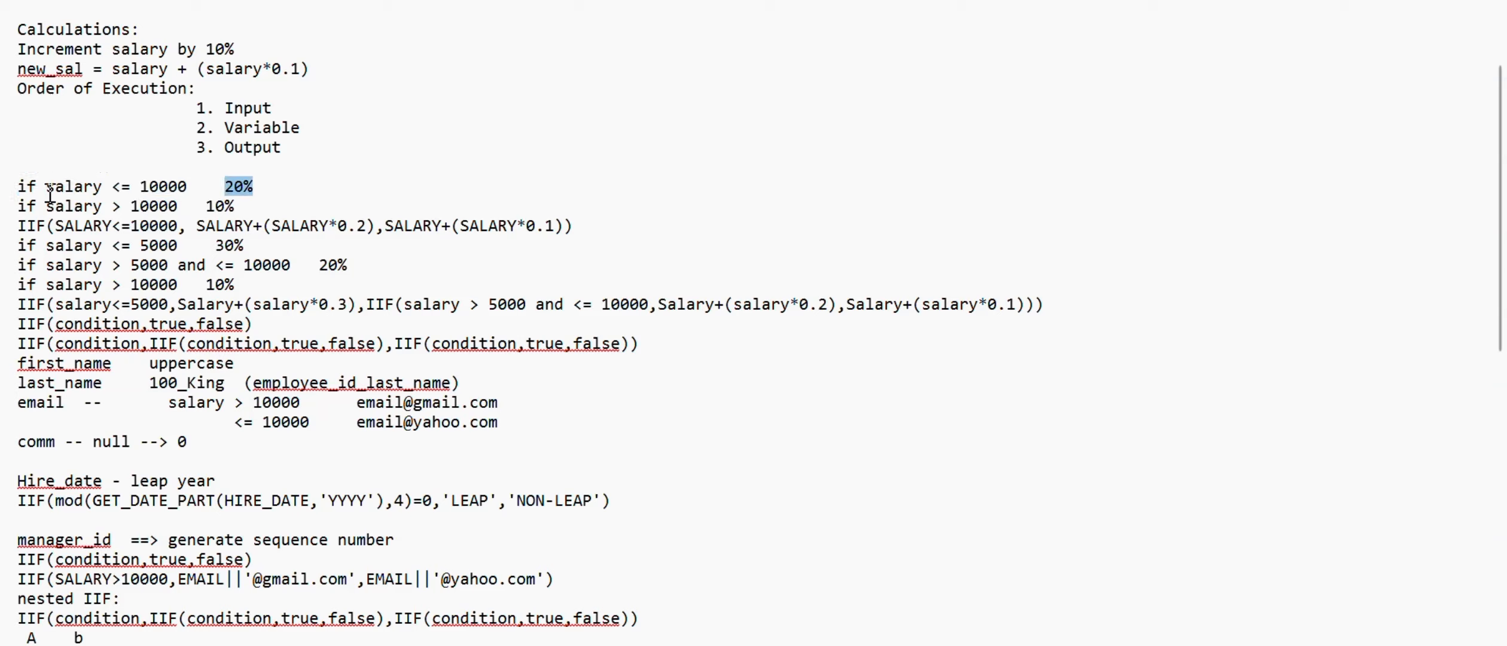
drag(30, 209, 238, 210)
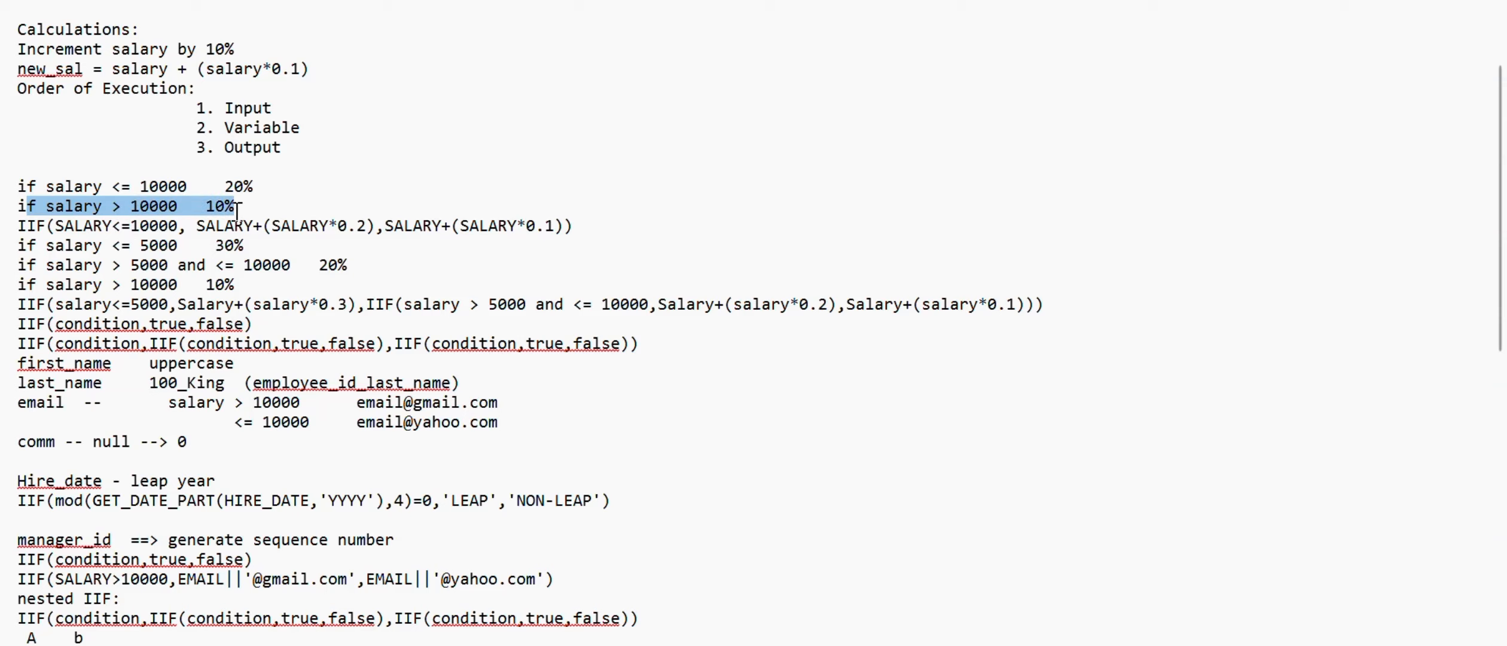
- Insert blank lines above and below the IIF salary formula
click(19, 225)
key(Return)
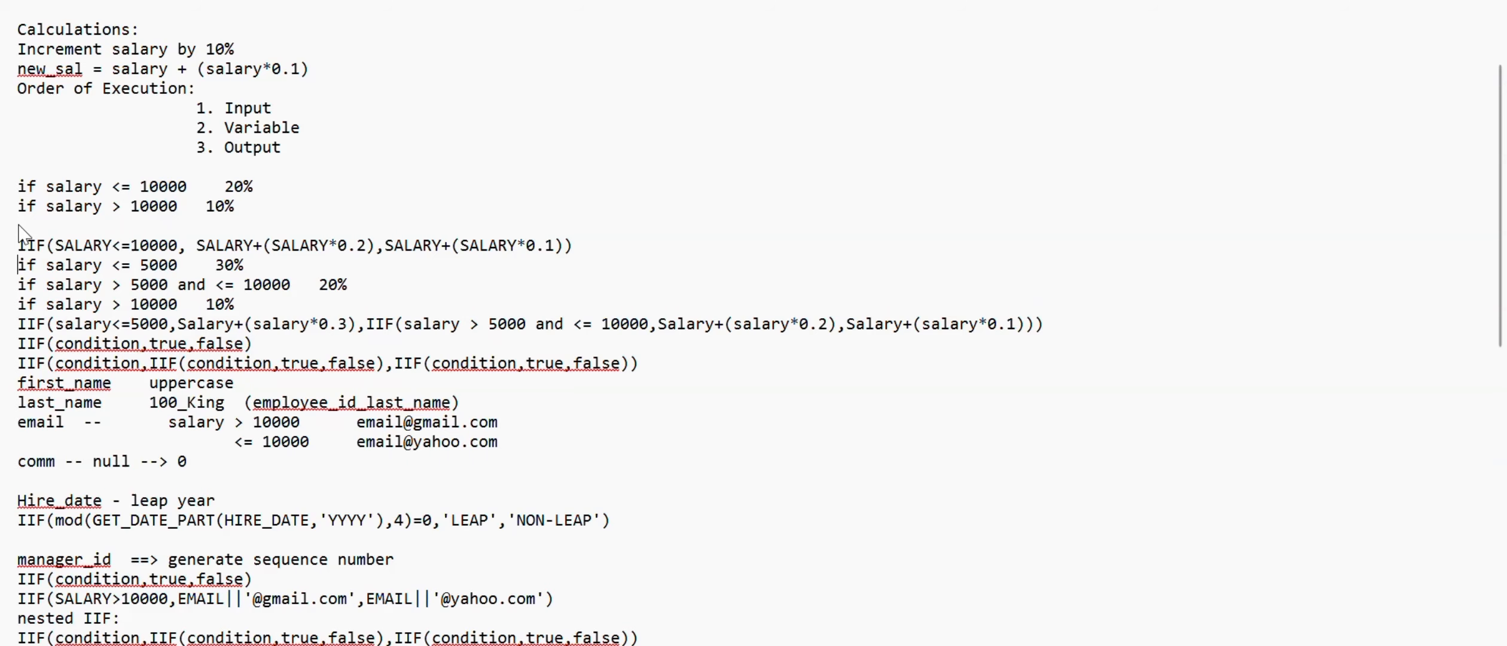
key(Return)
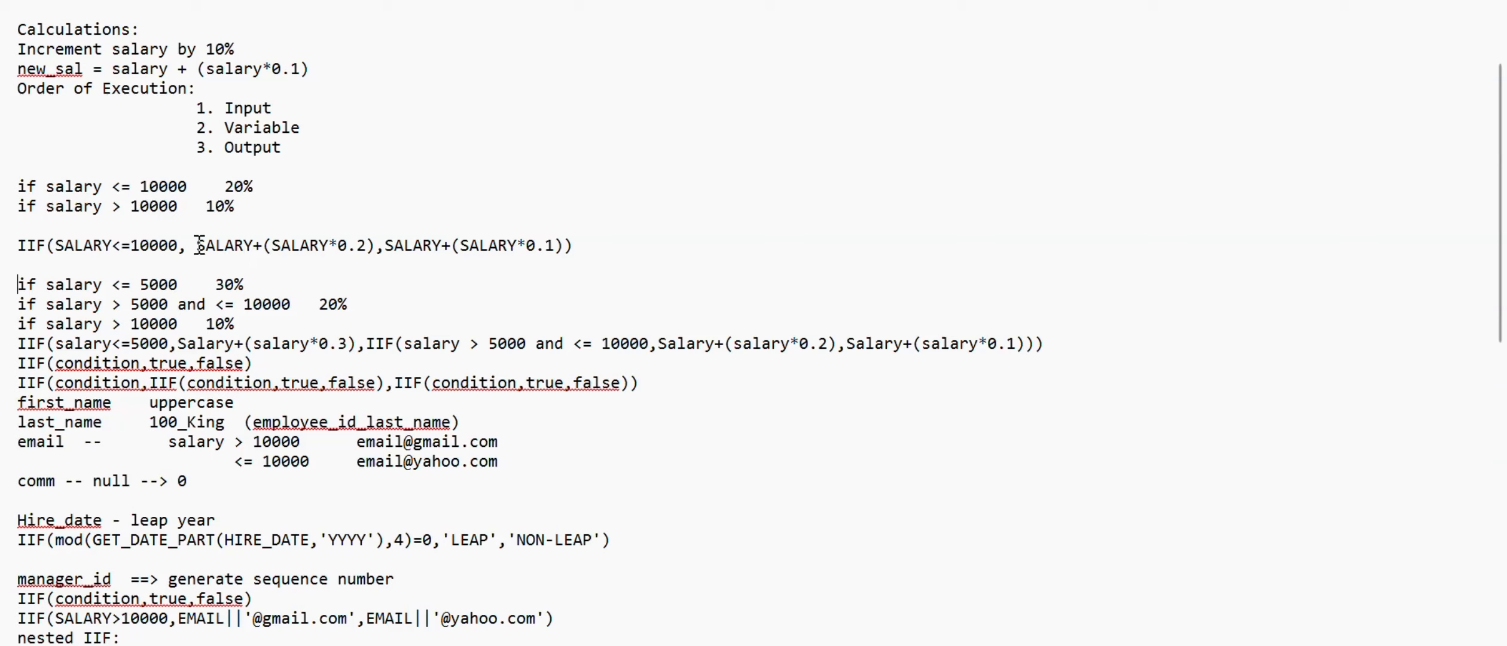
- Add a space after the middle comma, before SALARY+(SALARY*0.1), in the IIF formula
drag(200, 245, 376, 256)
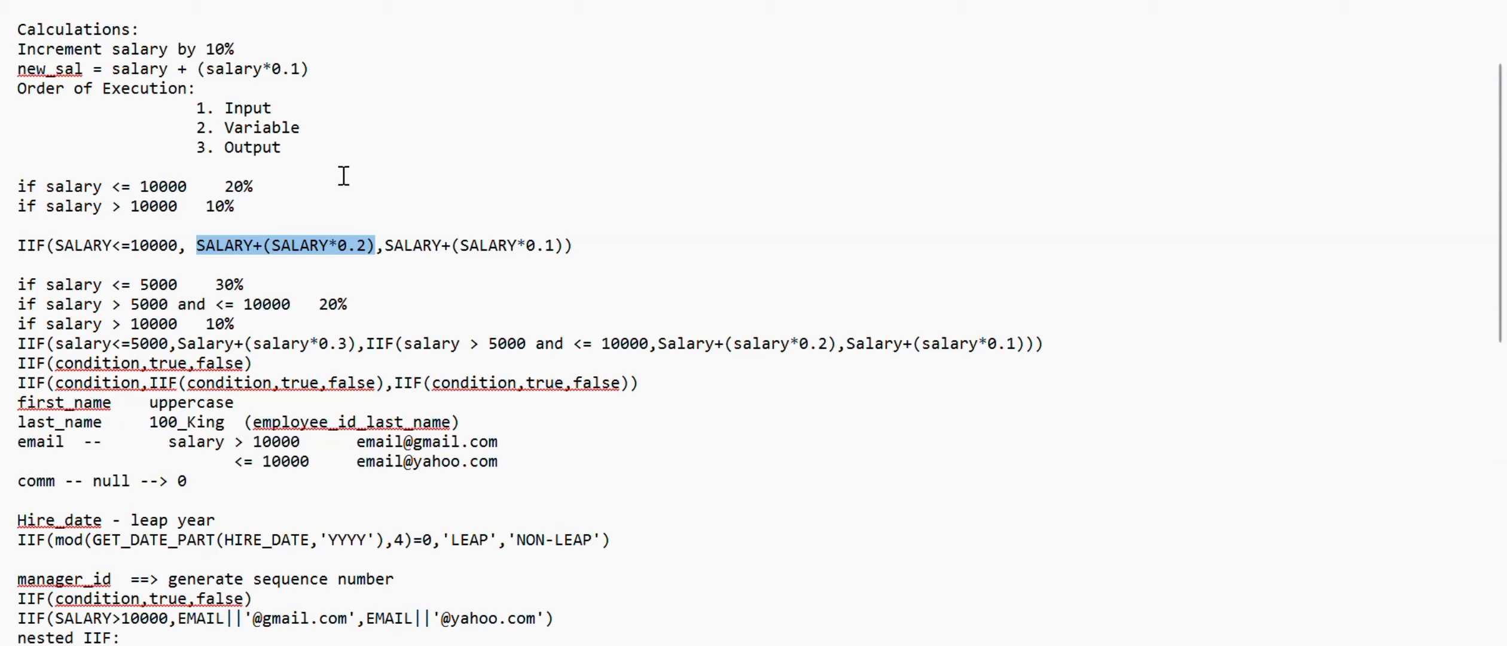
click(242, 204)
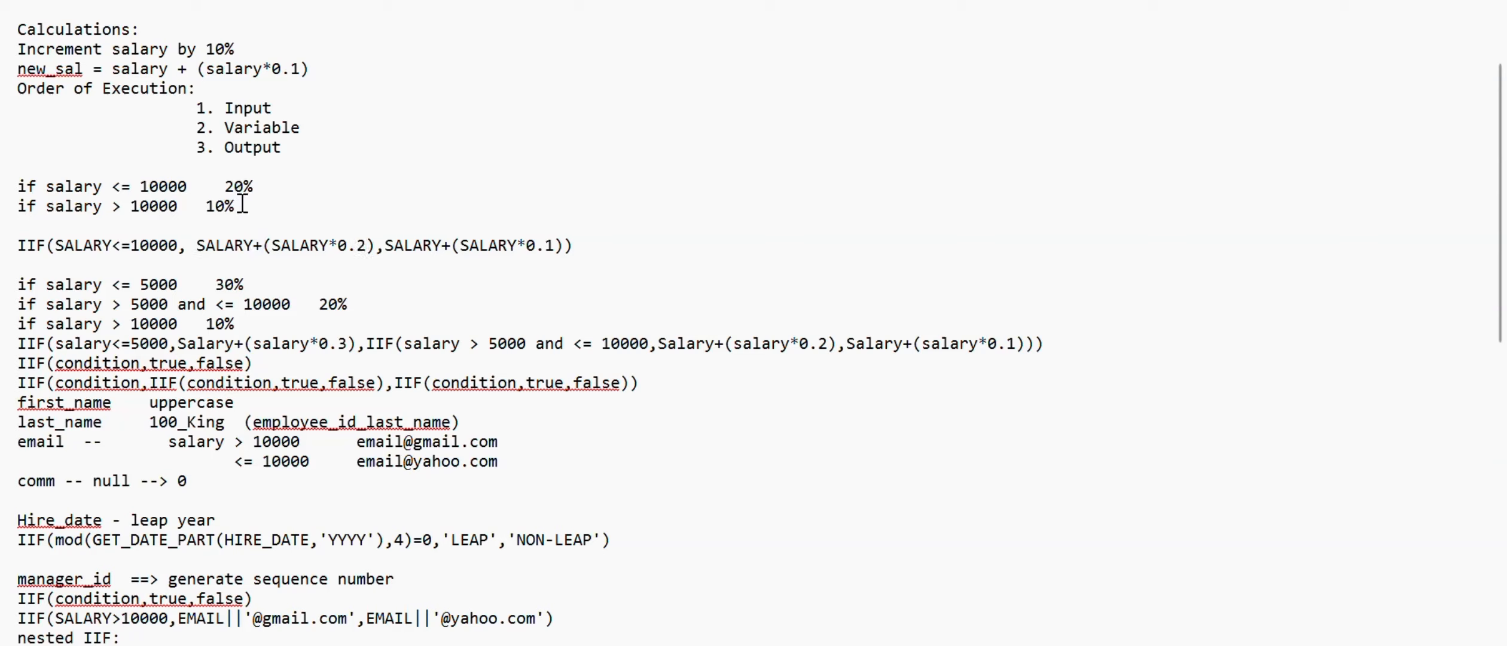
drag(243, 204, 189, 211)
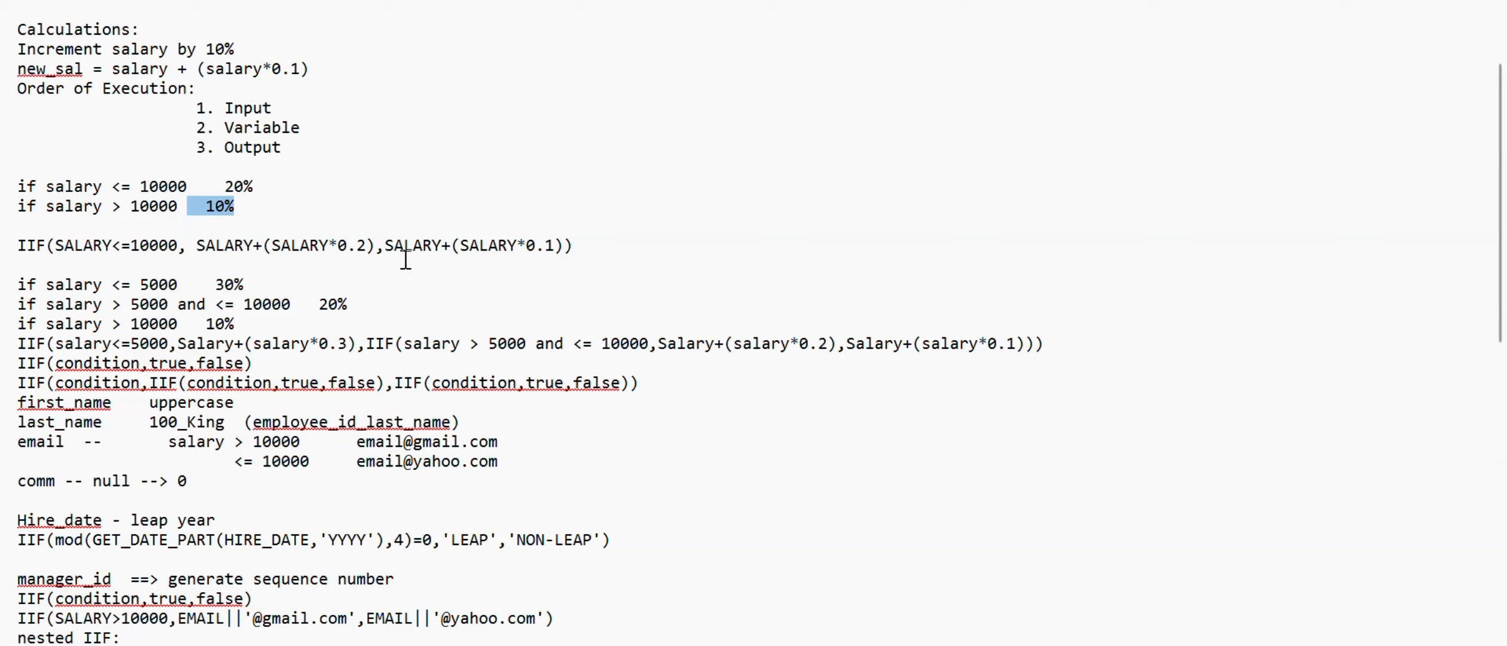
click(388, 248)
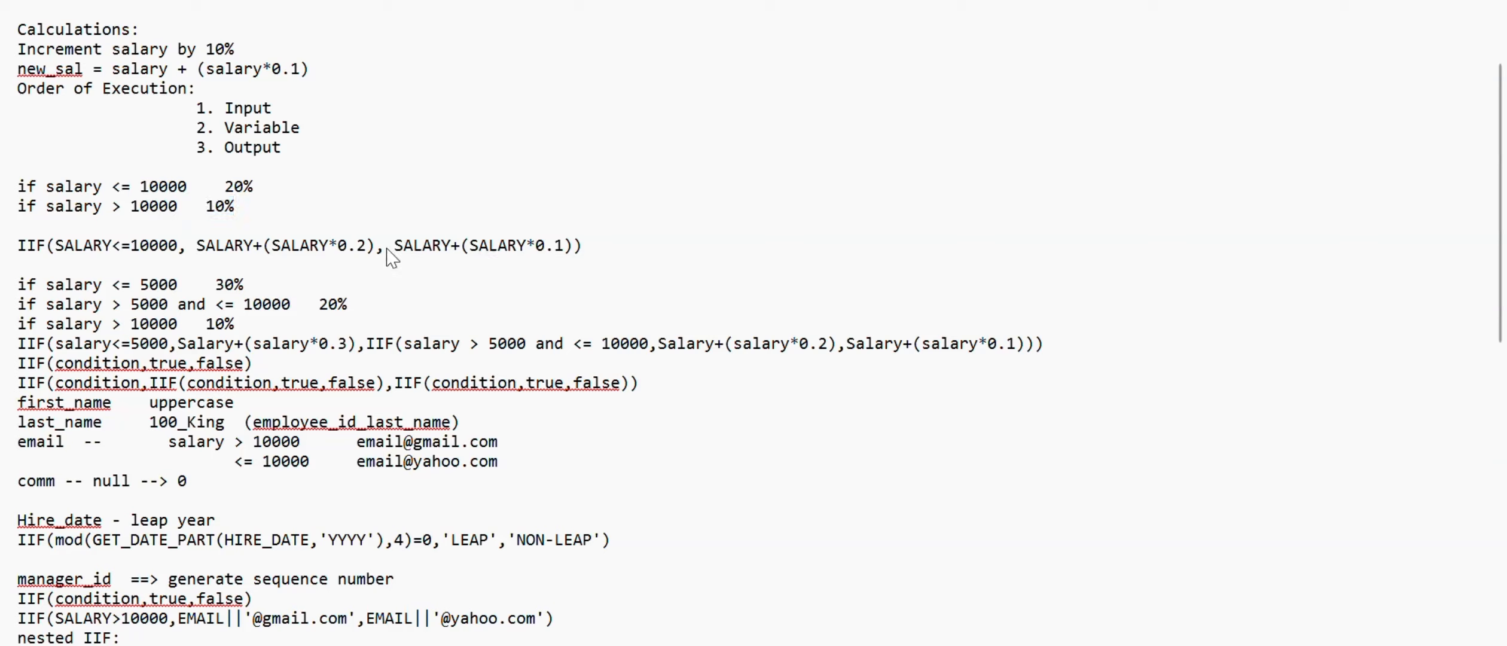
click(592, 247)
shift+click(16, 251)
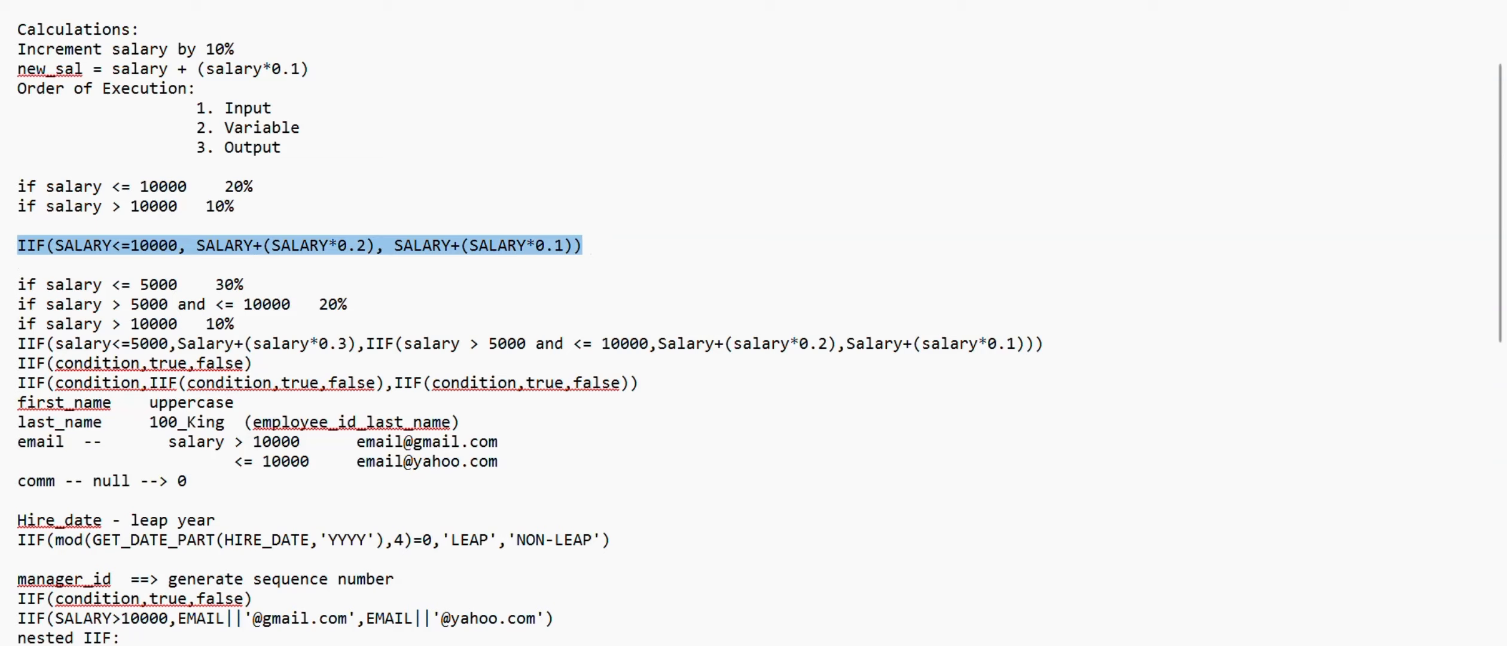
- Open EXPTRANS in Designer to view the v_new_sal port expression, then return to the notes
click(907, 510)
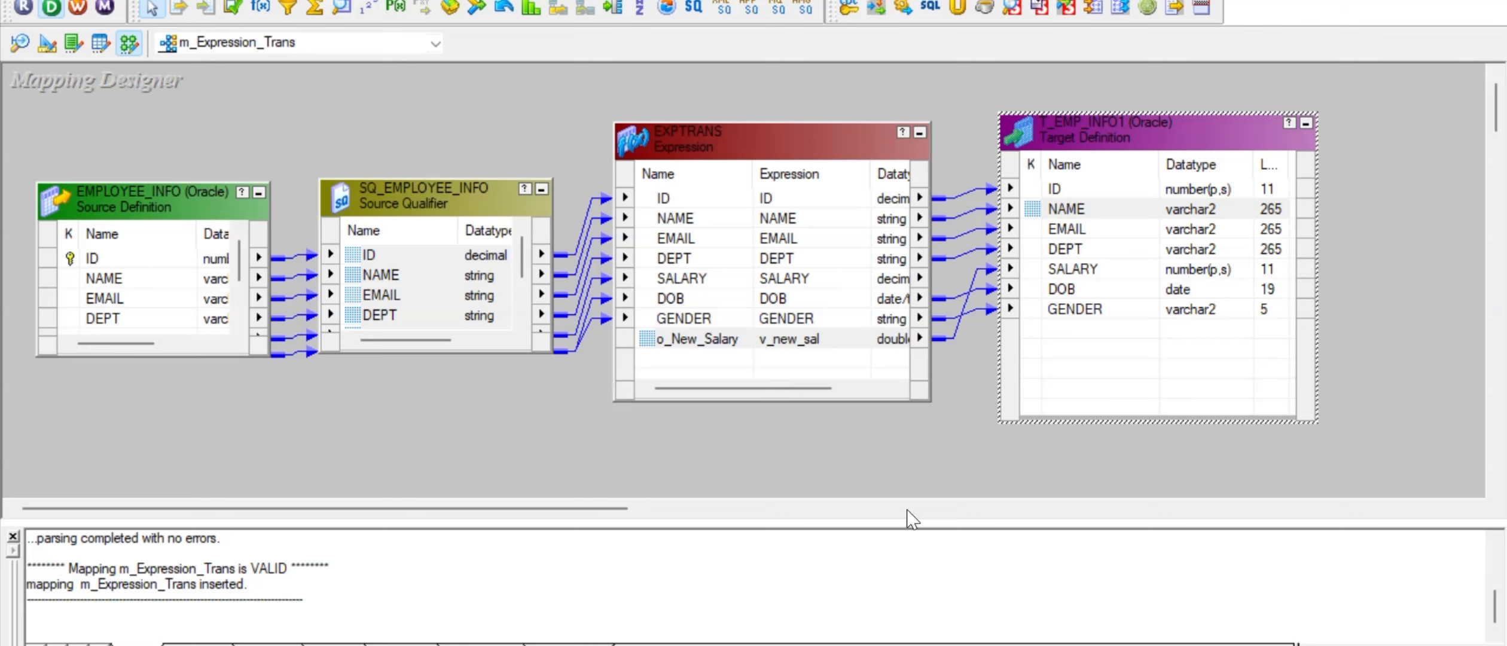
double_click(774, 348)
click(487, 366)
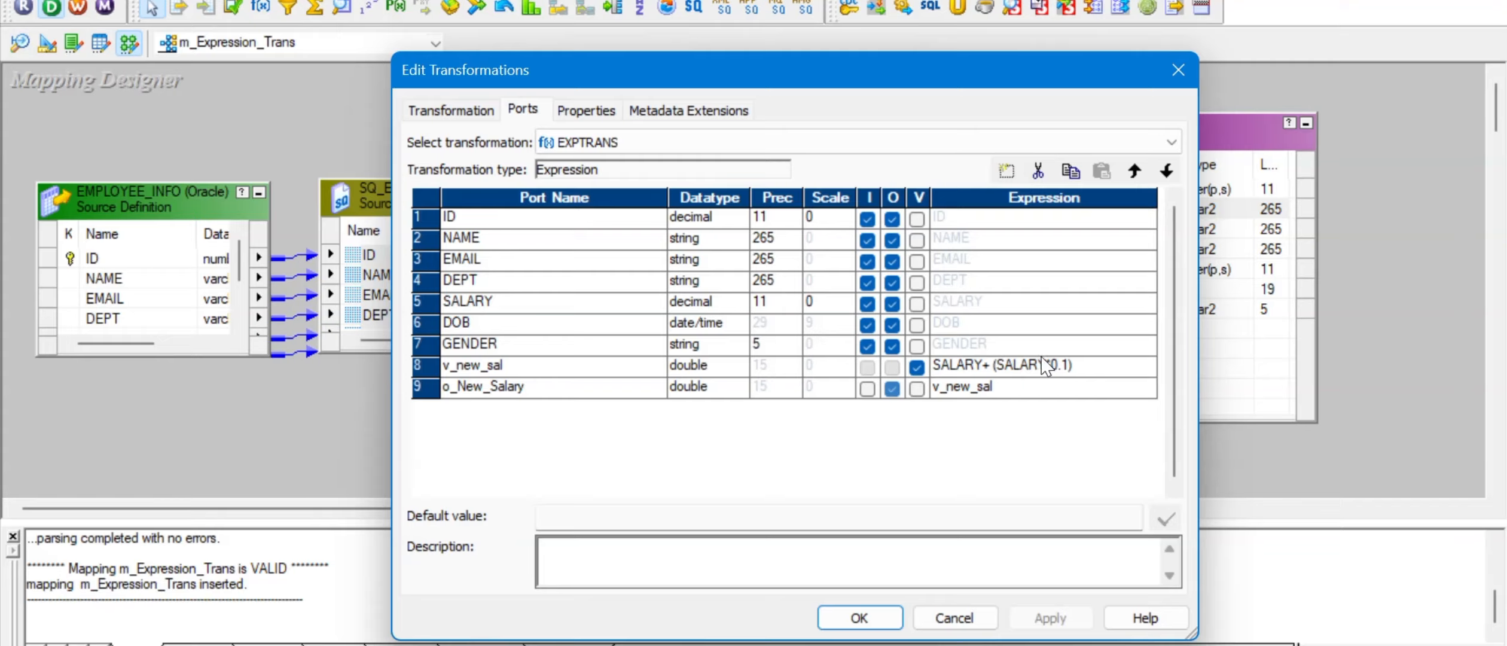
key(alt+Tab)
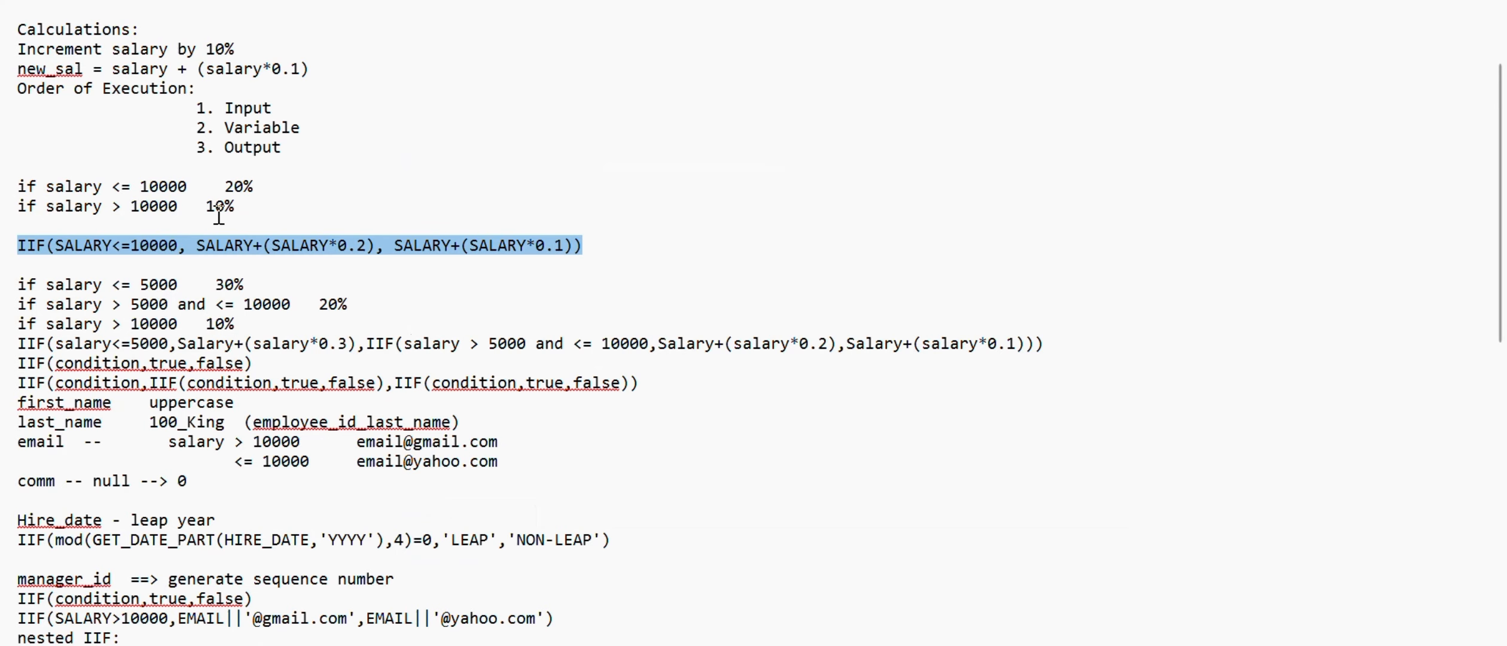
drag(244, 209, 4, 197)
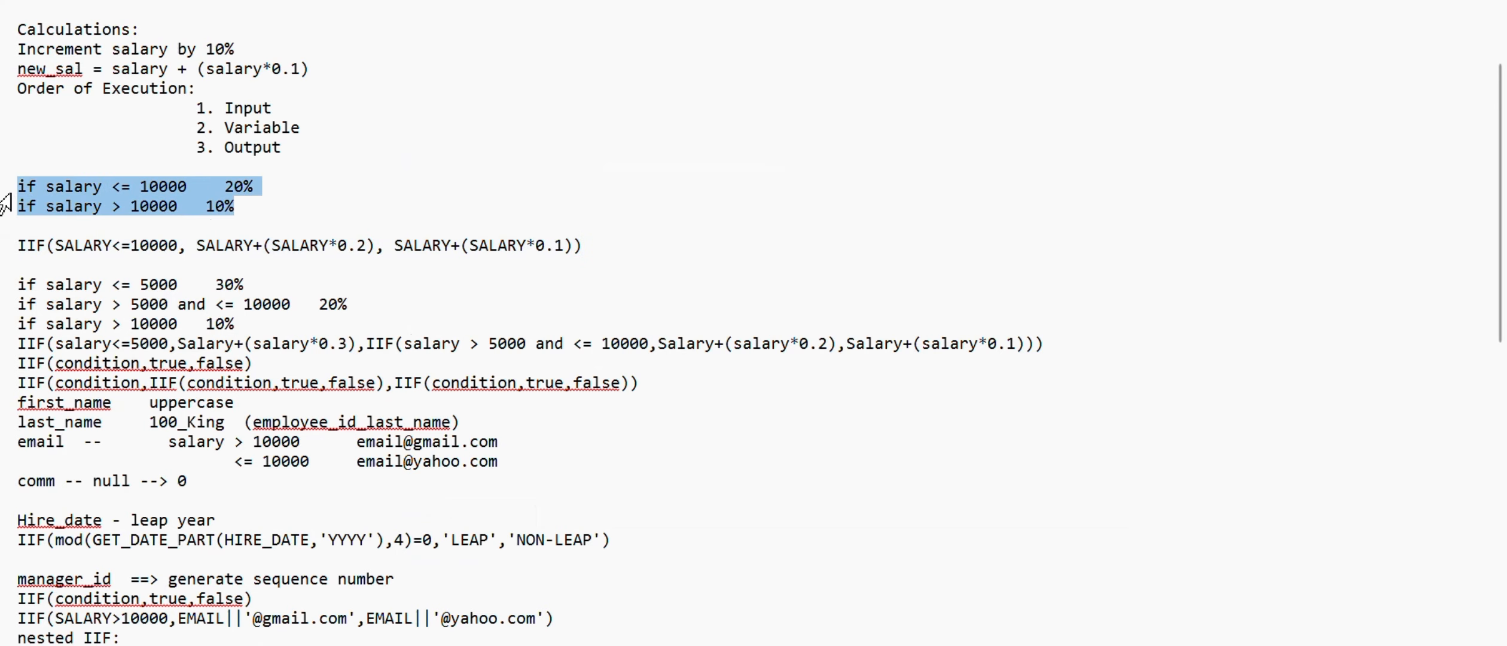
click(18, 246)
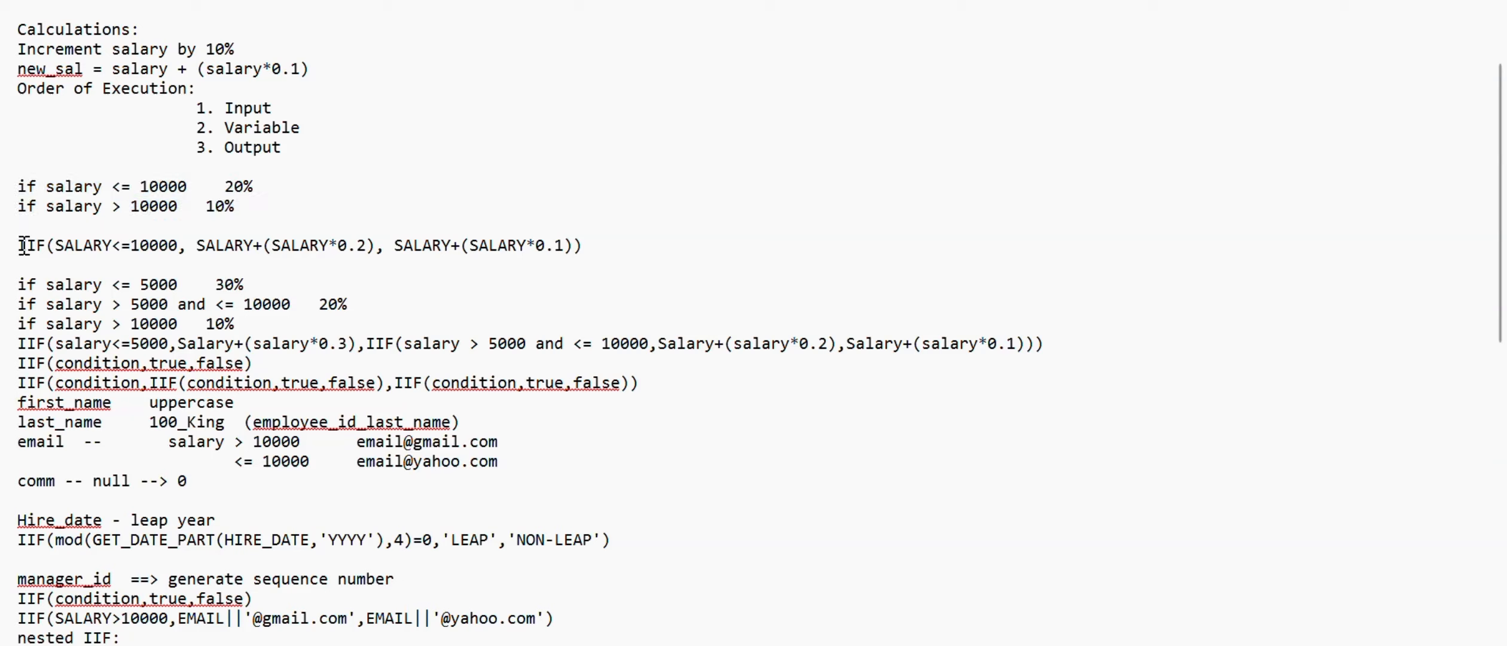
shift+click(622, 248)
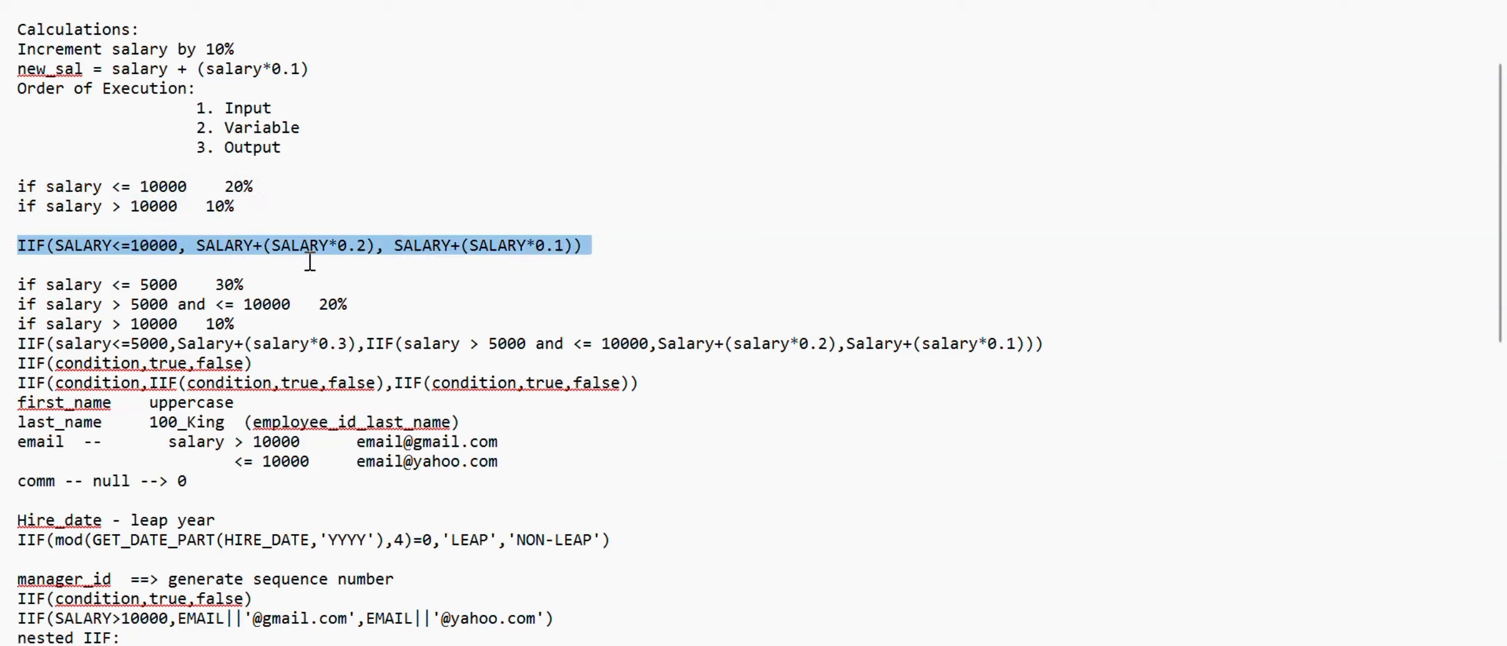
drag(302, 251, 103, 177)
click(114, 184)
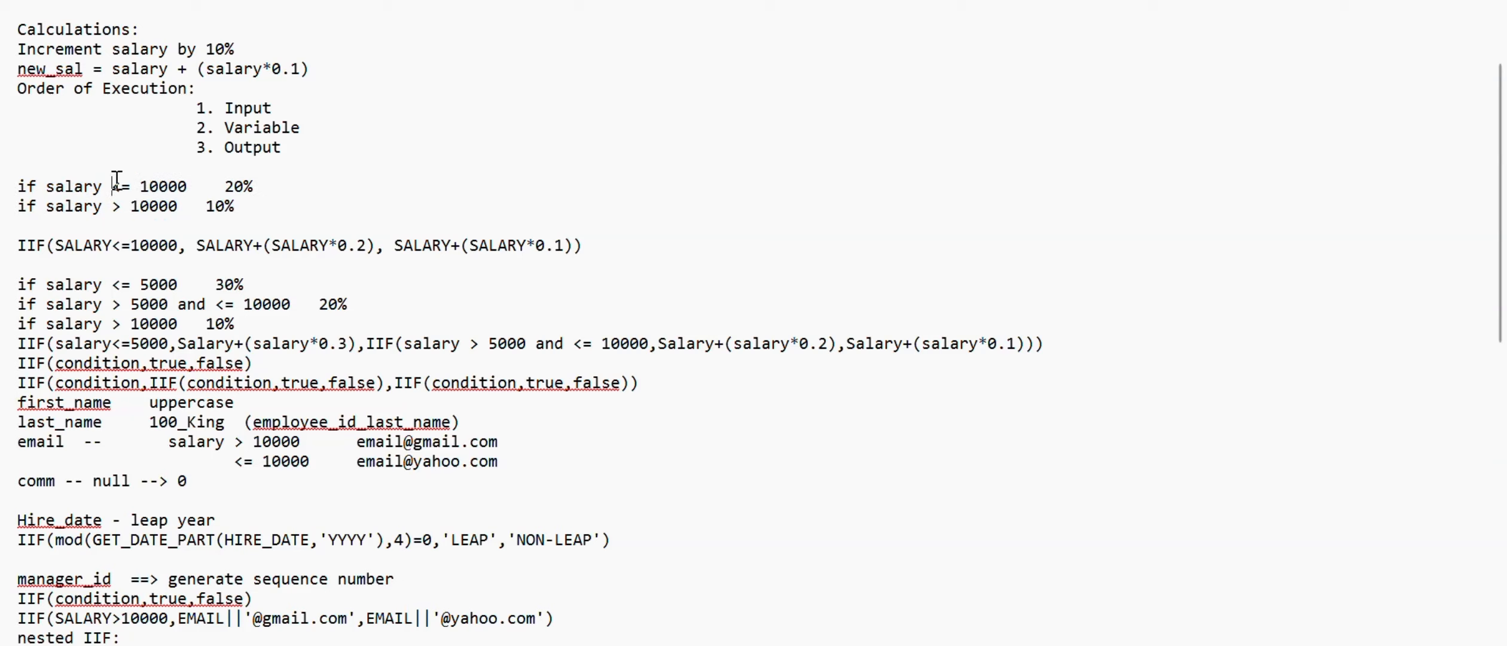
drag(252, 184, 224, 186)
drag(111, 206, 186, 214)
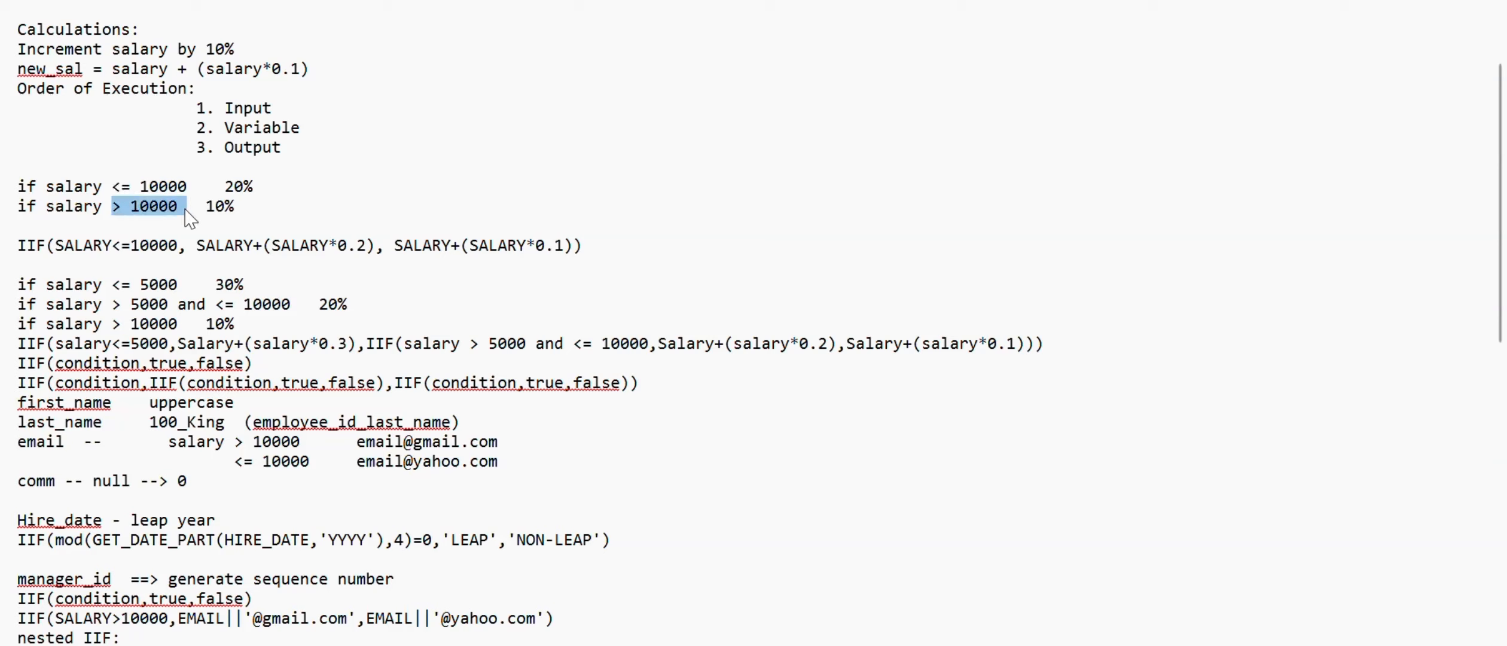
click(249, 205)
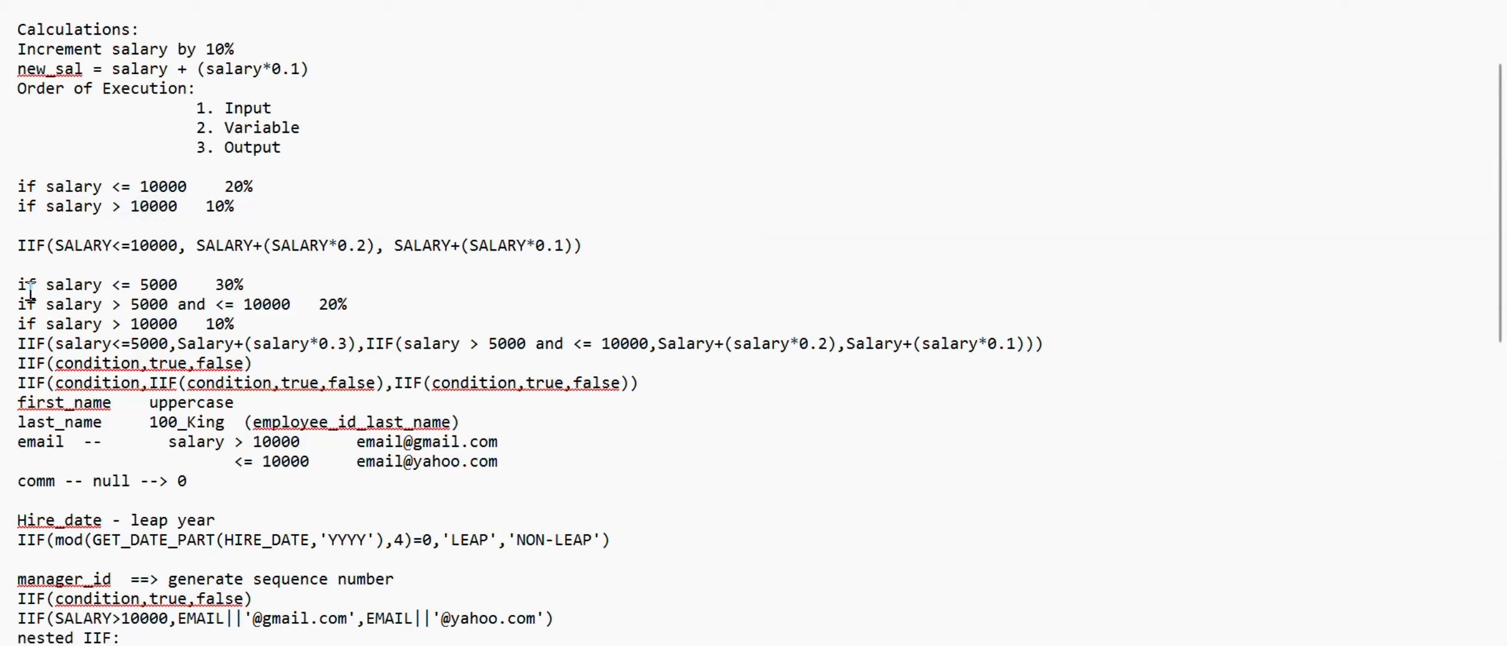
drag(55, 286, 496, 407)
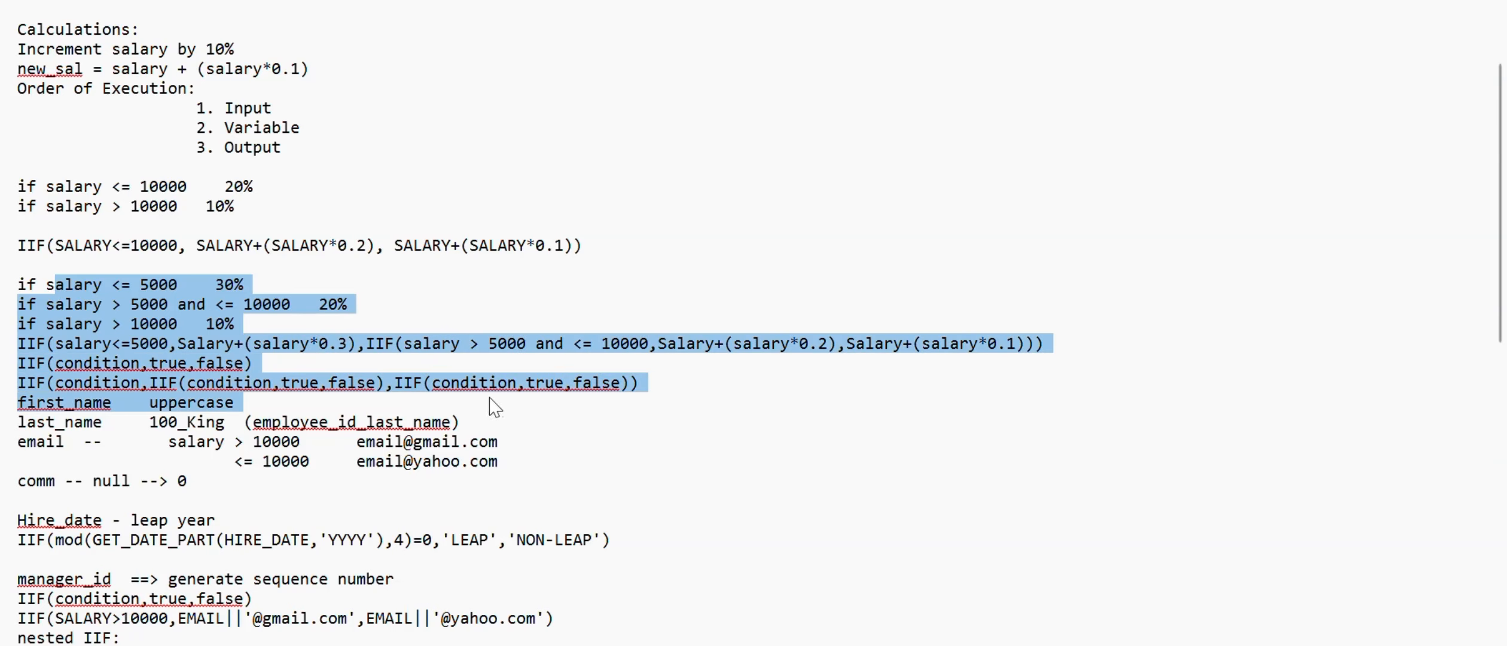
click(268, 407)
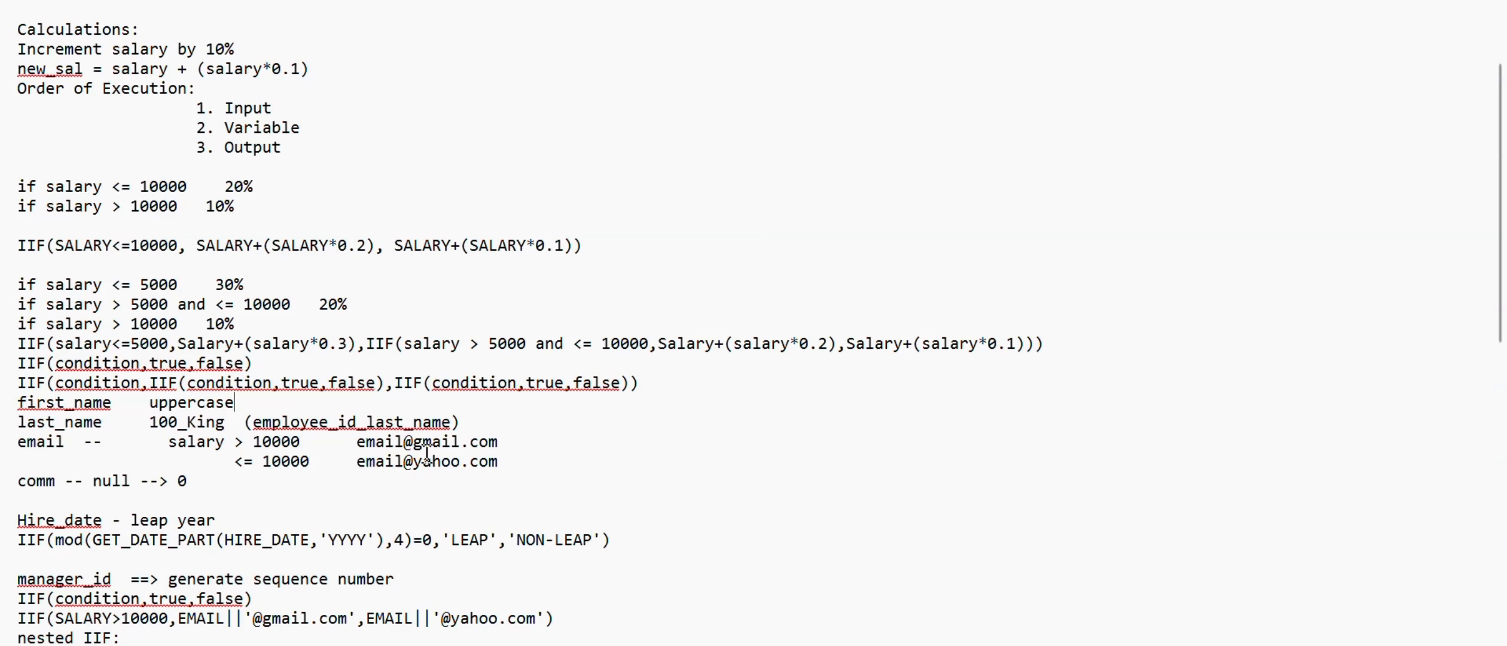
scroll(427, 455, down, 3)
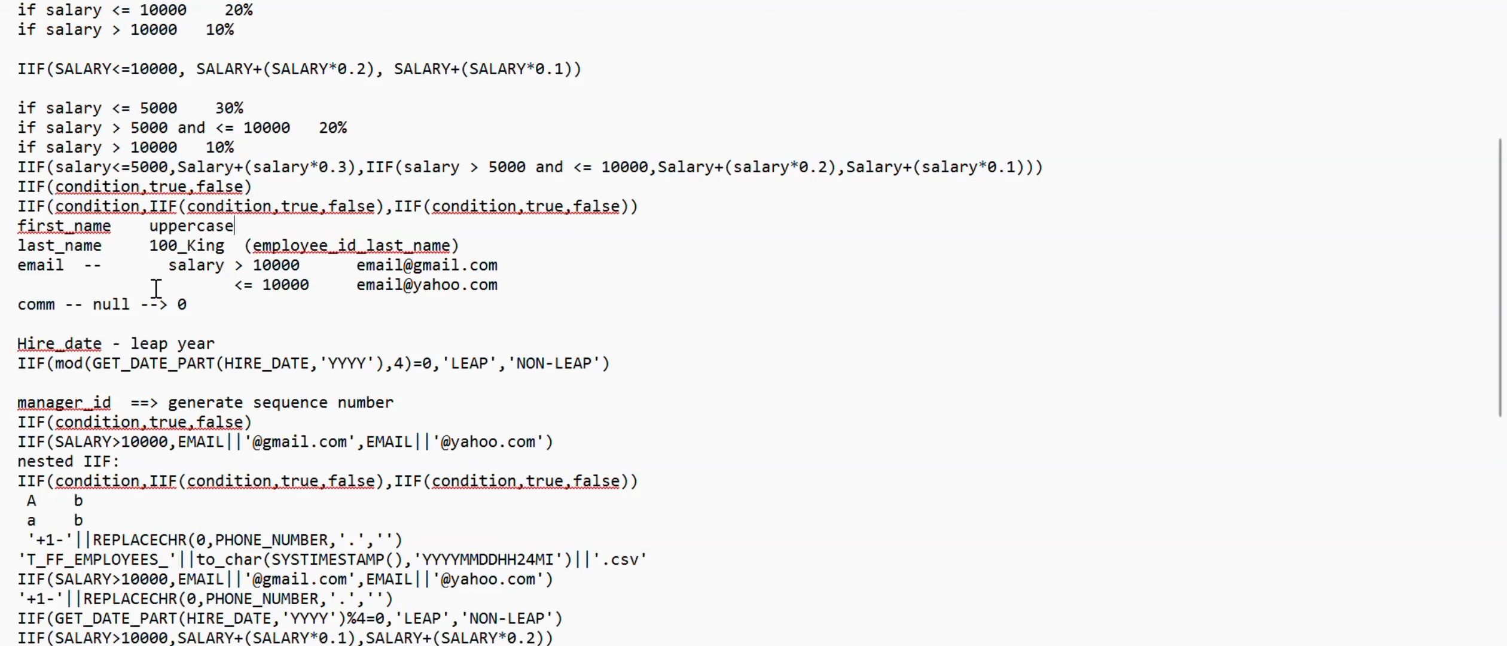
click(140, 304)
drag(139, 303, 43, 303)
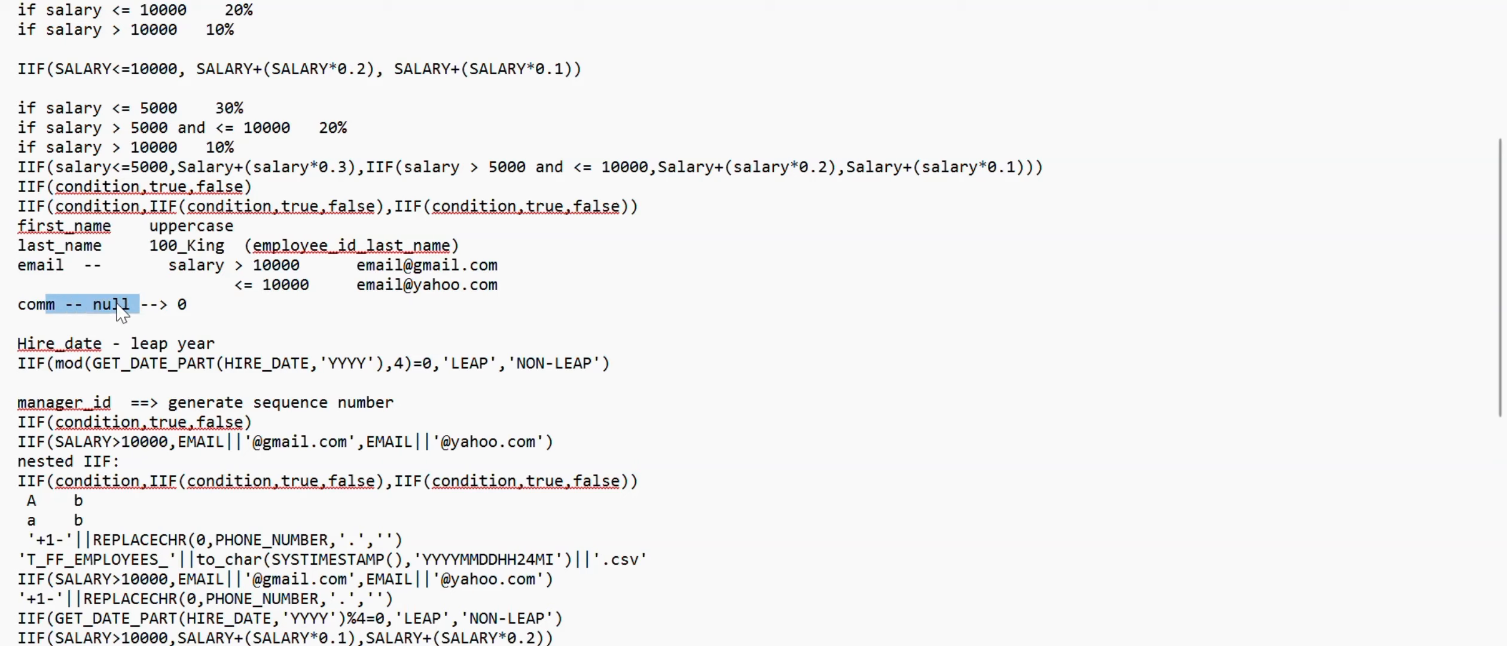
drag(221, 302, 164, 303)
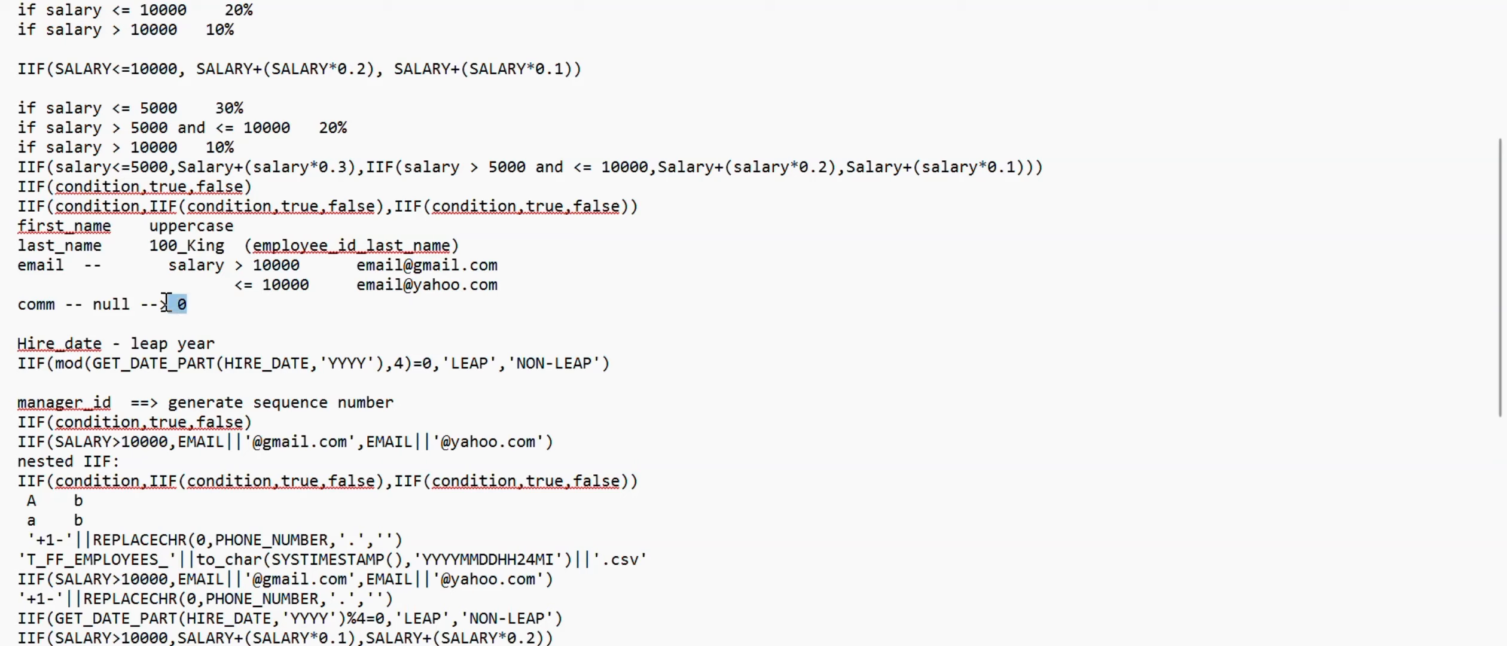
scroll(149, 369, down, 2)
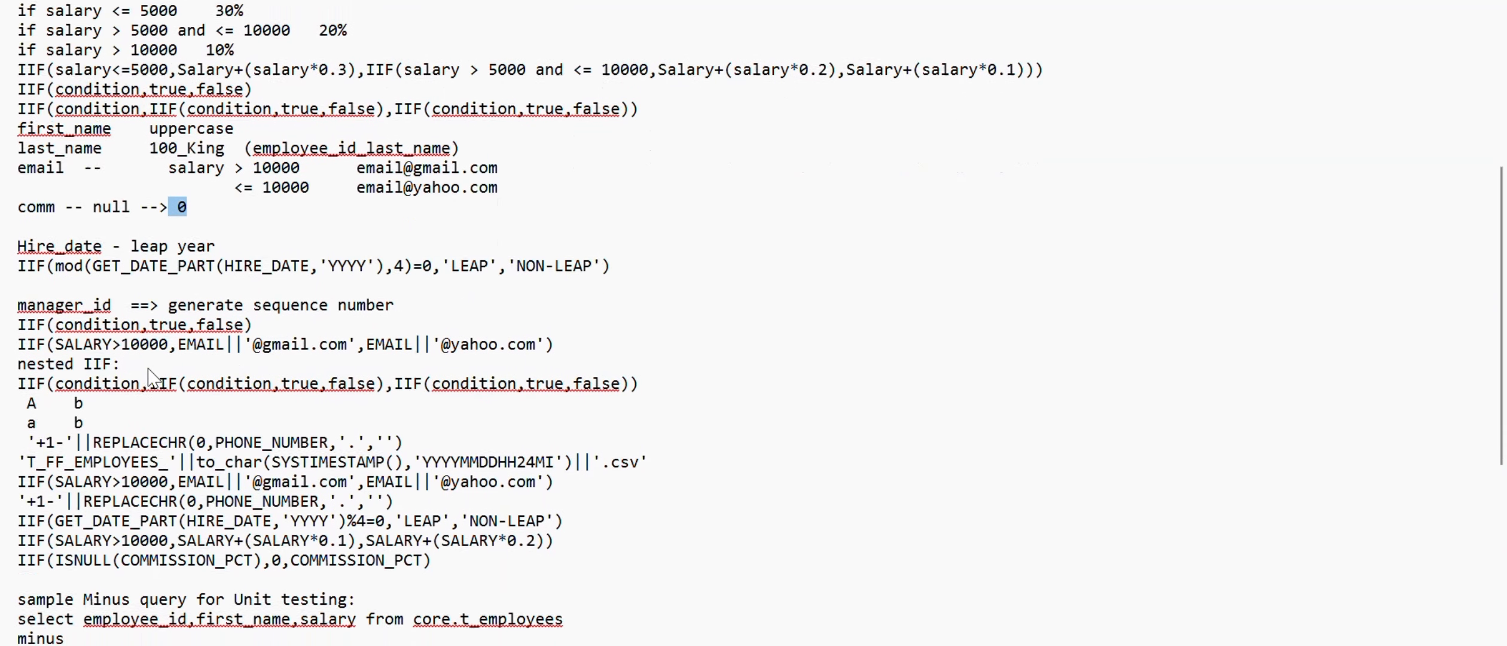
scroll(260, 463, down, 3)
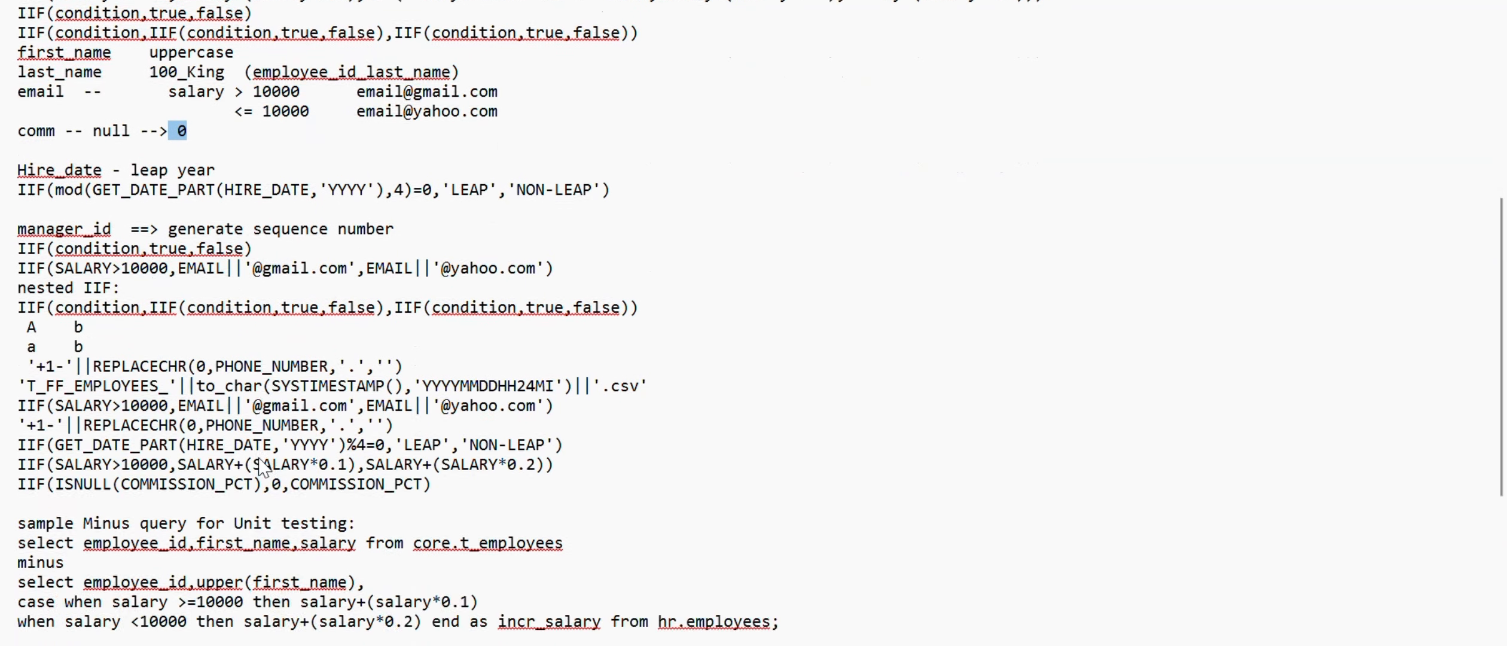
scroll(260, 466, down, 4)
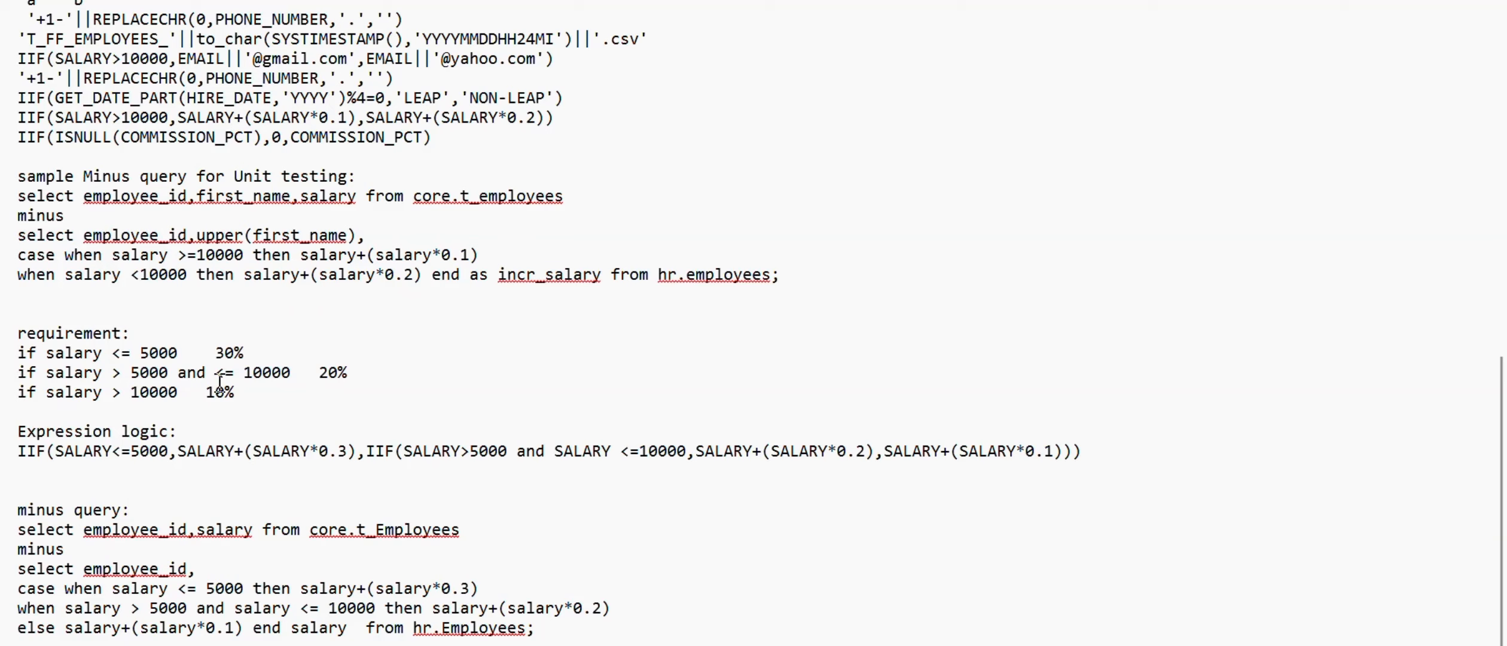
drag(252, 392, 55, 343)
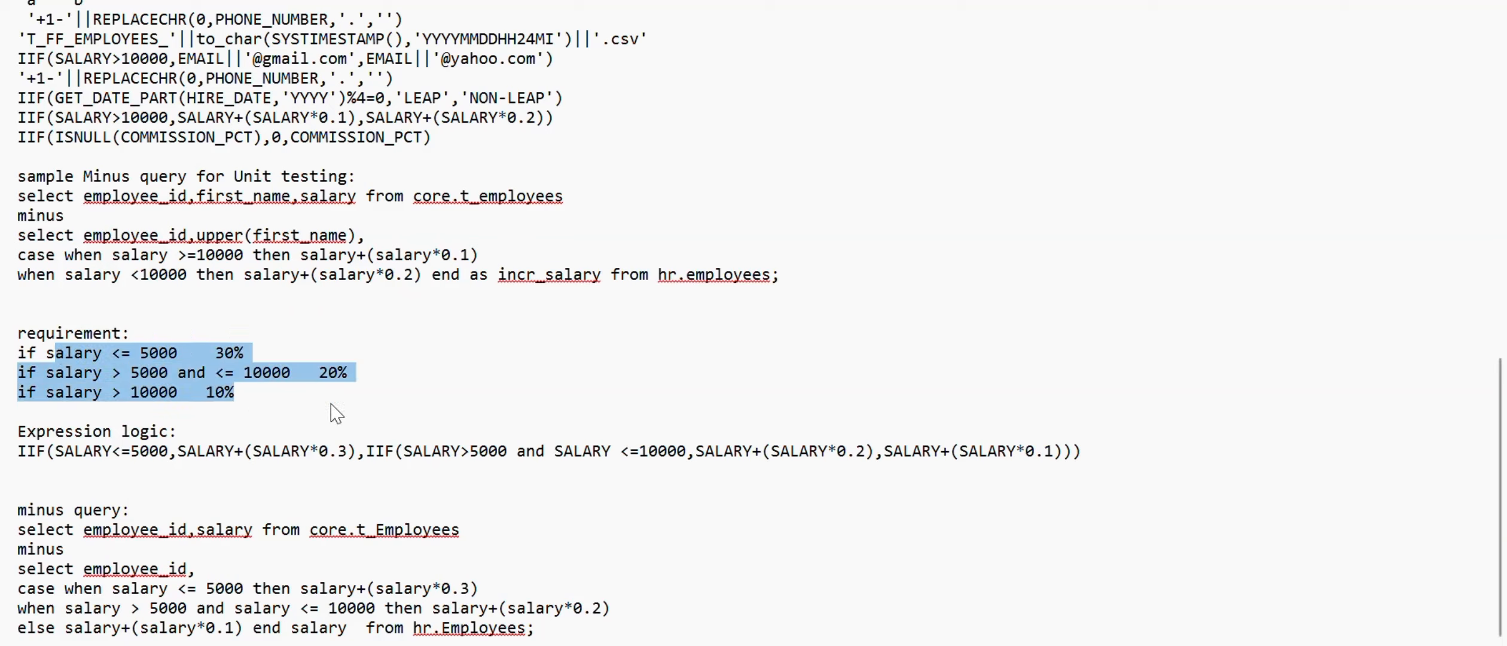
key(alt+Tab)
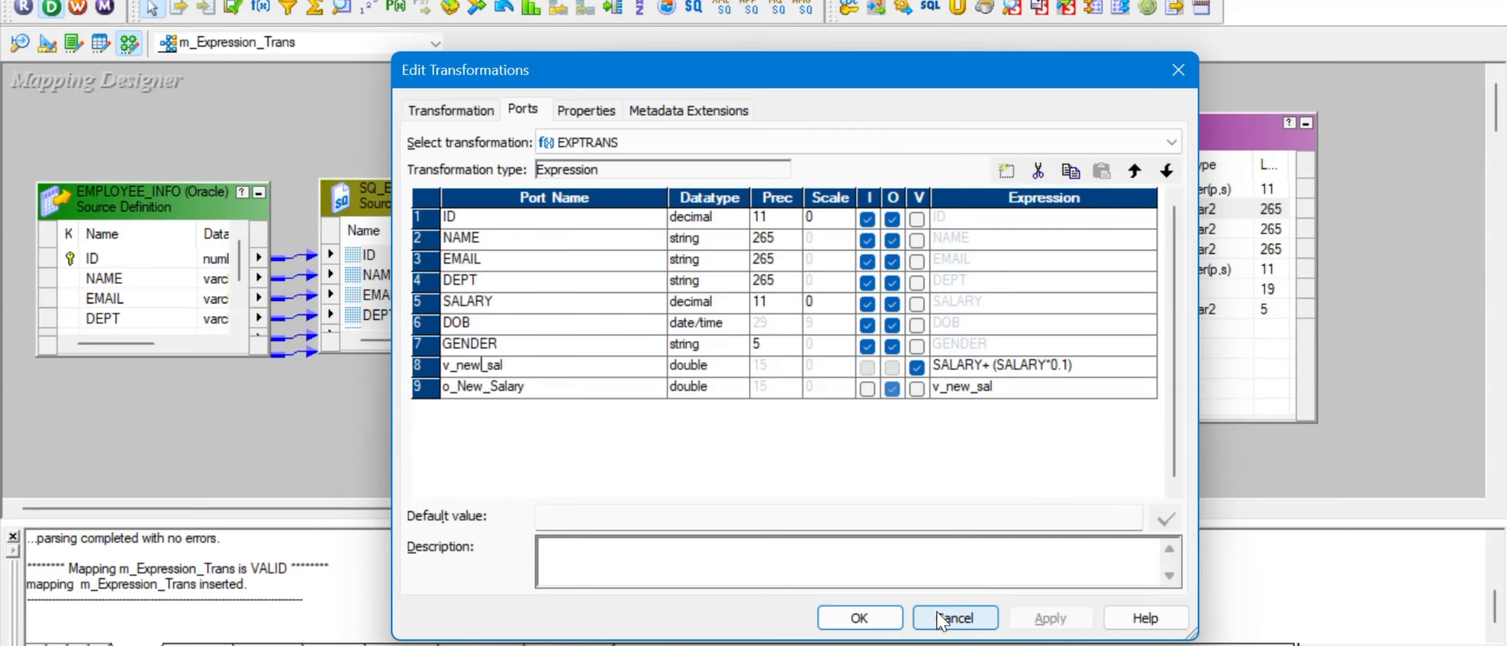
key(alt+Tab)
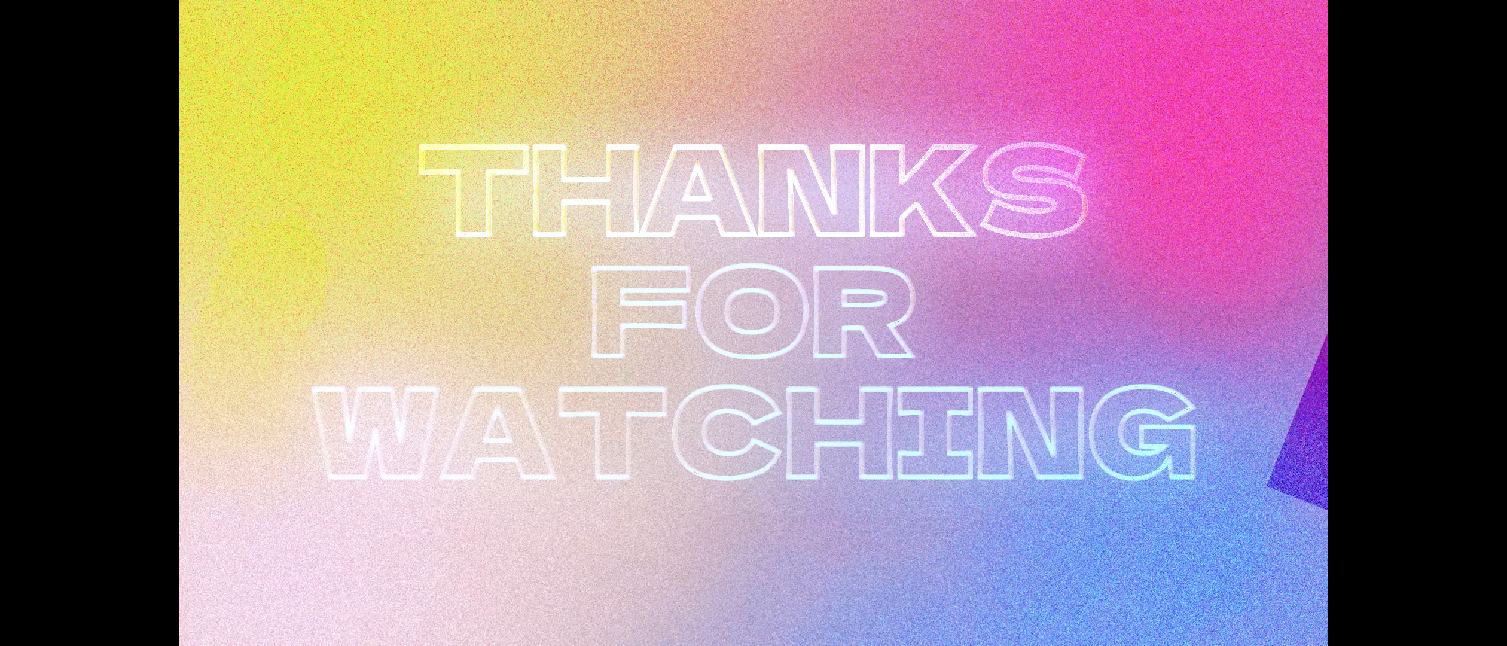